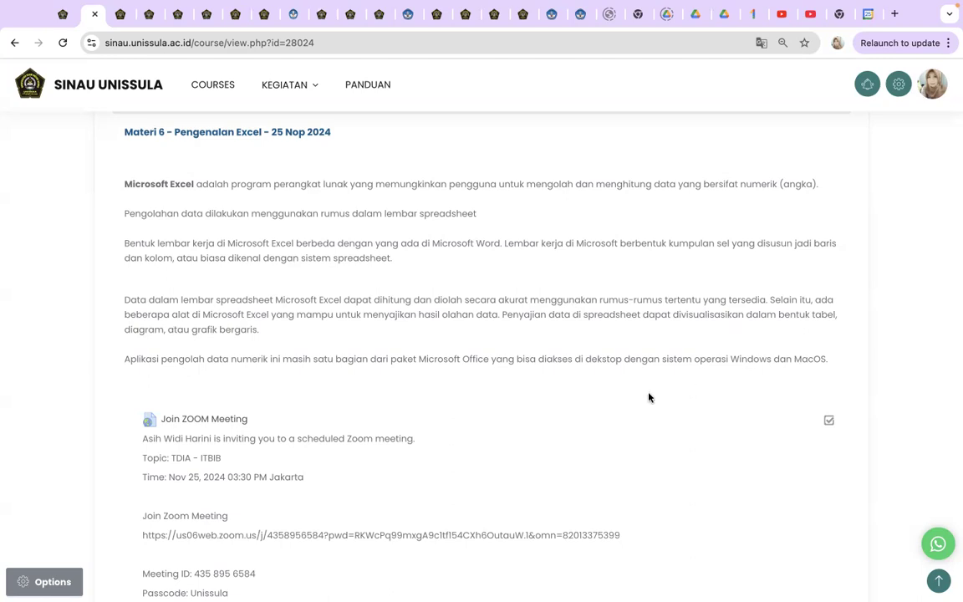
- Scroll through the Nota Pembelian invoice example, then show the overview of all open windows
scroll(649, 397, "down", 6)
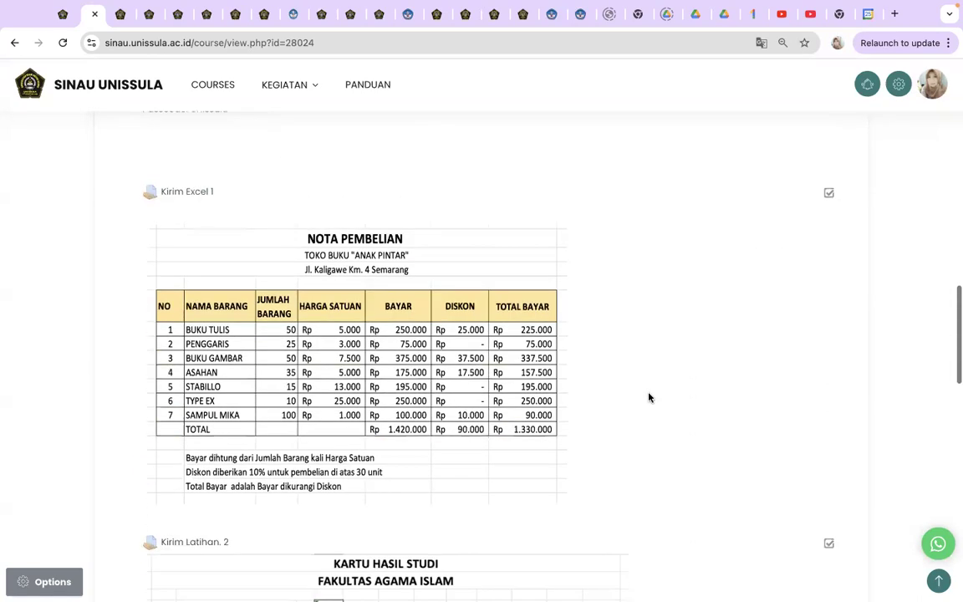
scroll(146, 380, "down", 4)
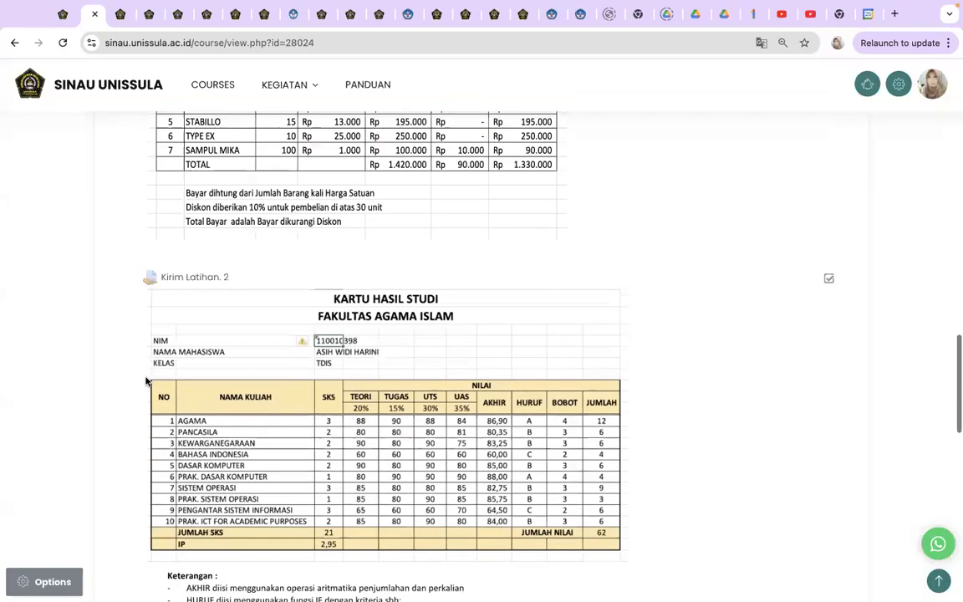
scroll(421, 355, "up", 1)
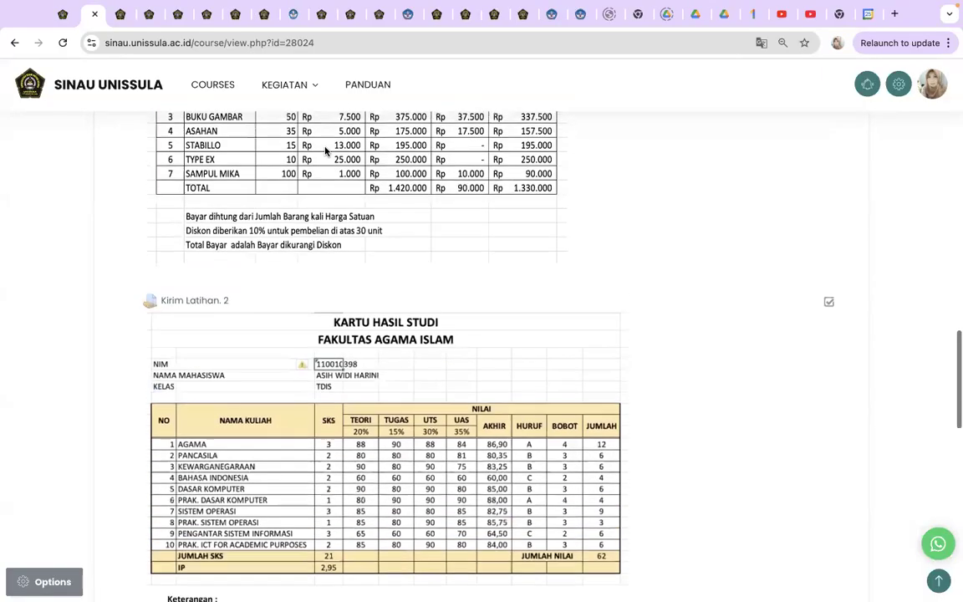
scroll(552, 327, "up", 2)
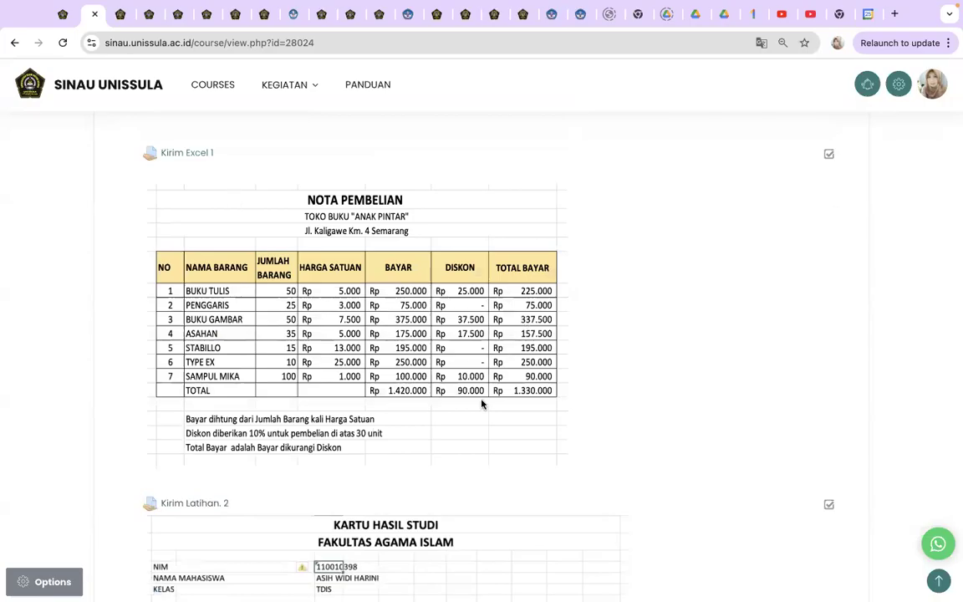
key("ctrl+Up")
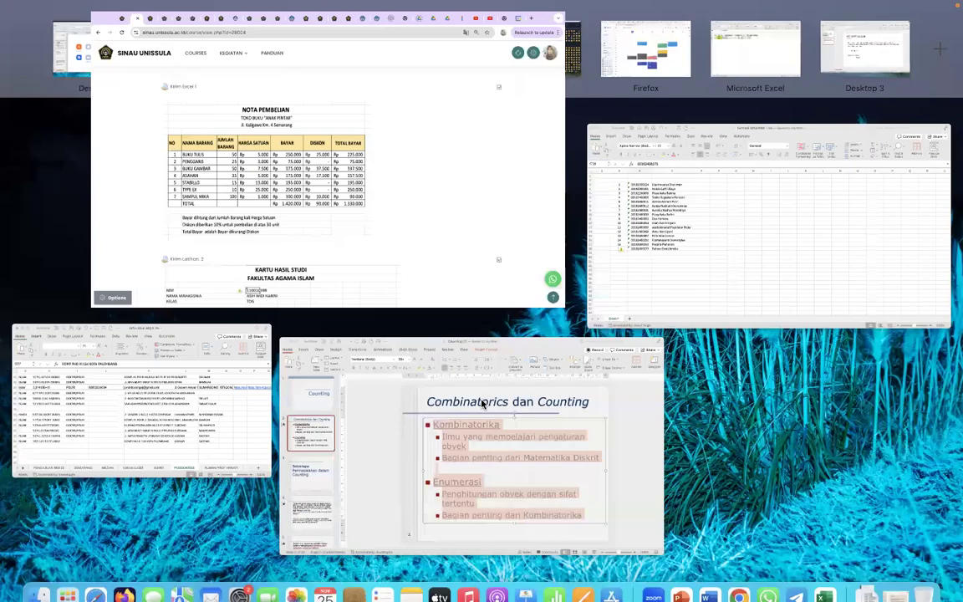
- Bring the Farmasi Batal NIM workbook up full screen and create a new blank workbook
key("ctrl+Up")
left_click(824, 581)
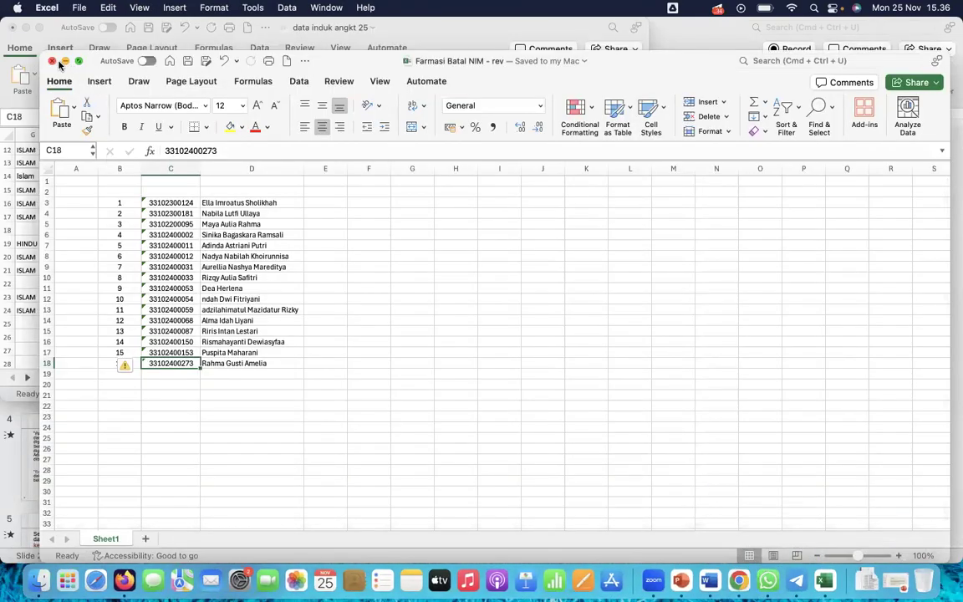
left_click(78, 62)
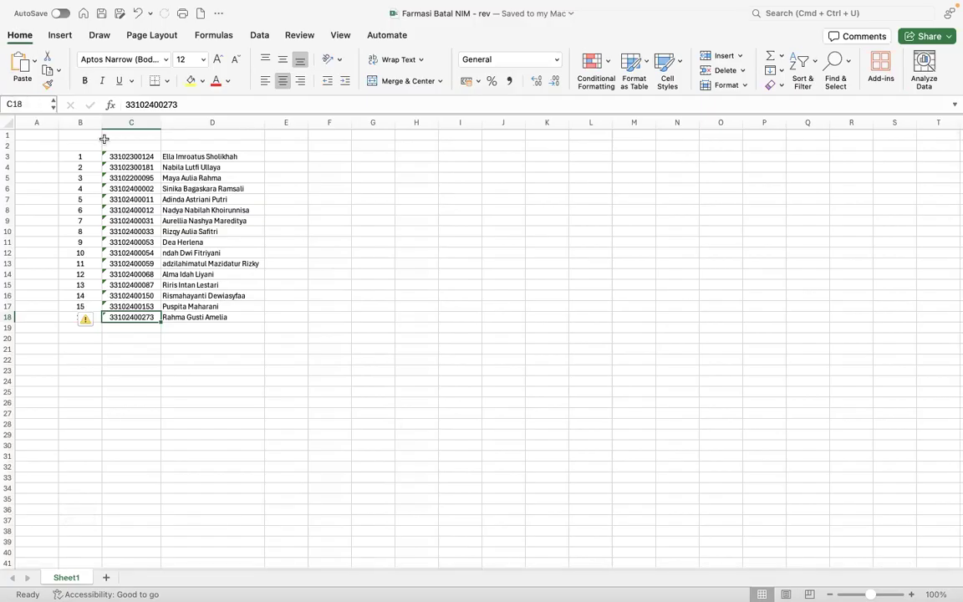
mouse_move(142, 21)
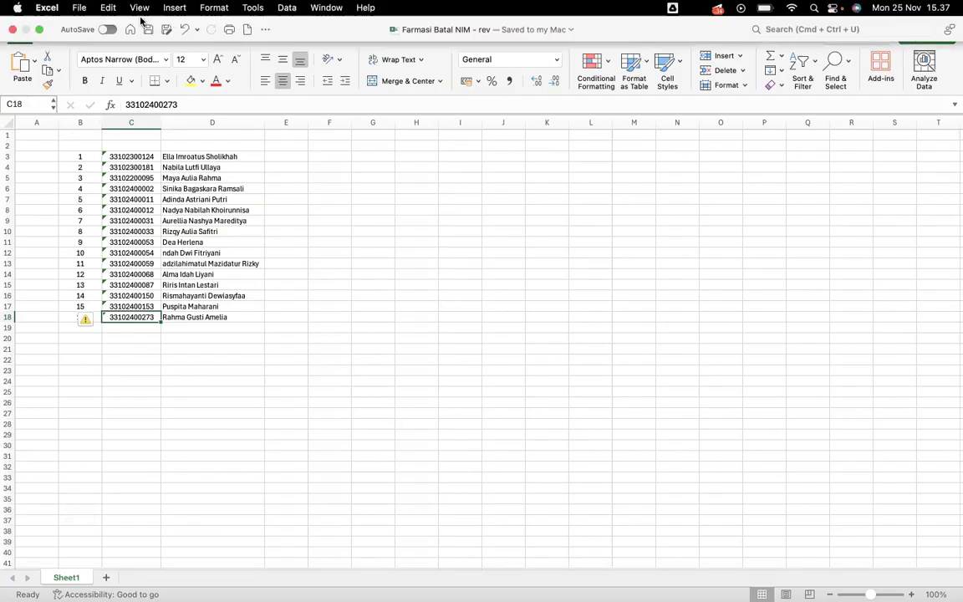
left_click(247, 29)
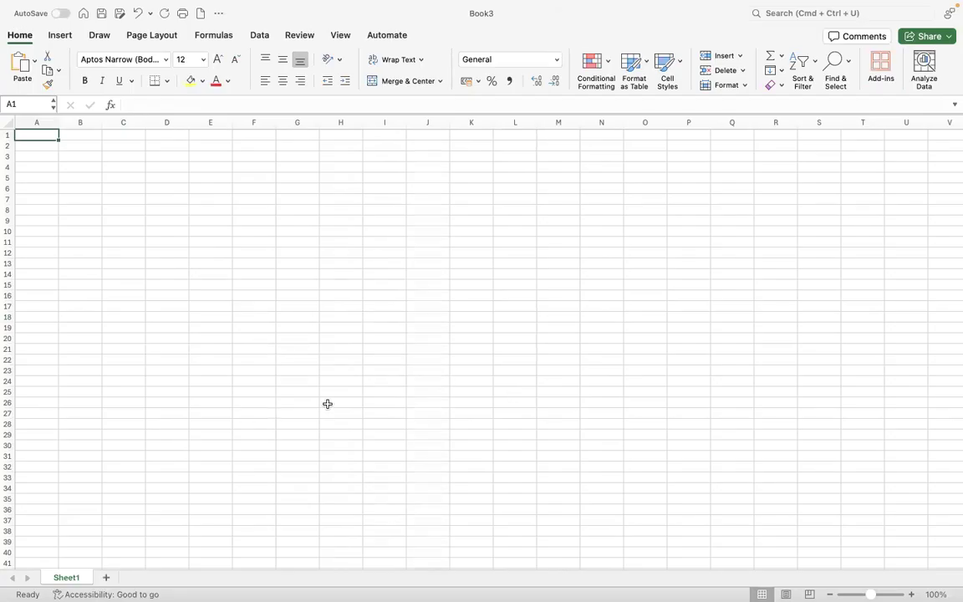
- Look over the cells of blank Book3 and check the reference invoice on the course page
scroll(326, 404, "up", 3)
scroll(253, 374, "up", 5)
left_click(189, 299)
left_click(100, 237)
scroll(75, 230, "up", 5)
left_click(50, 195)
left_click(204, 219)
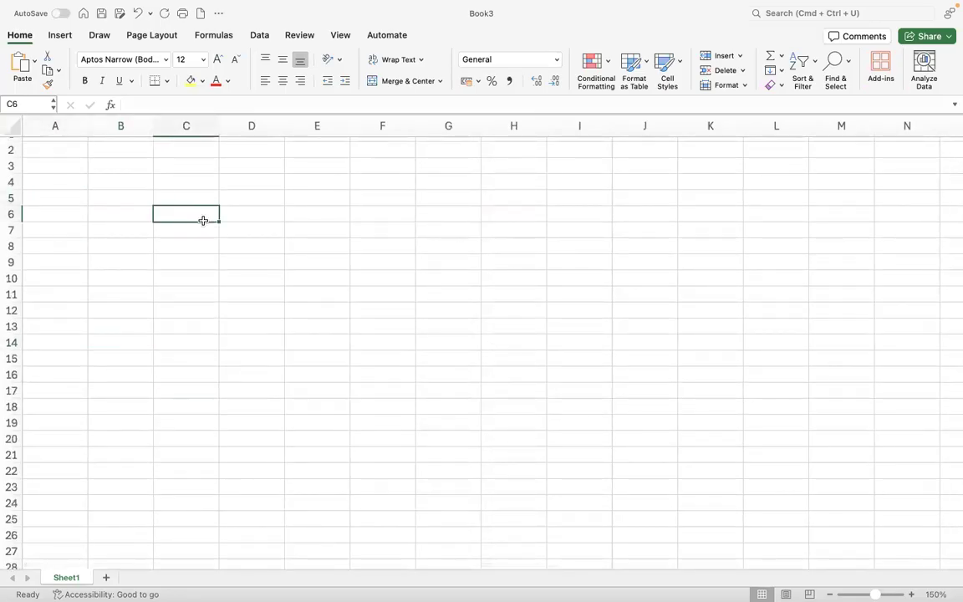
left_click(308, 212)
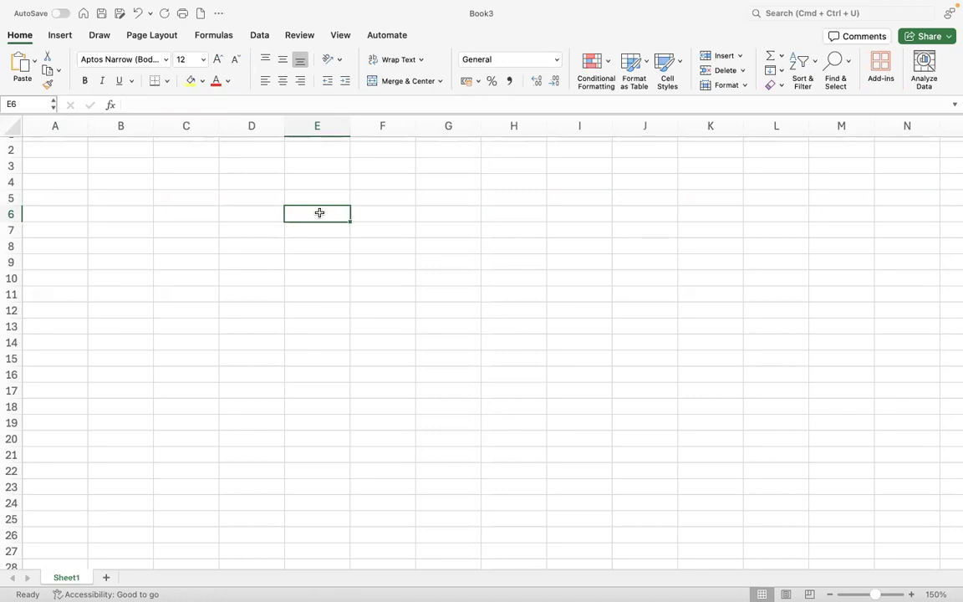
left_click(141, 315)
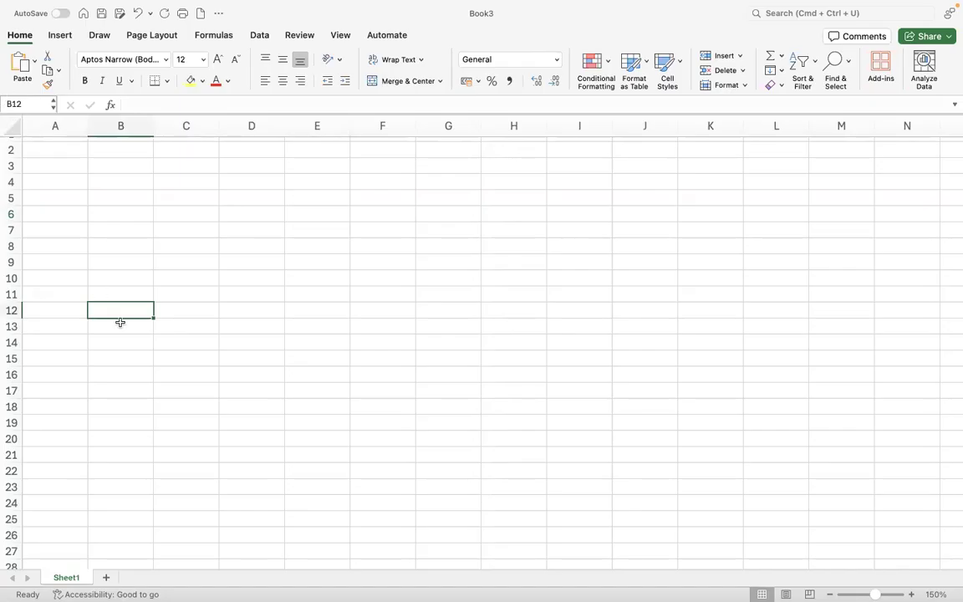
left_click(237, 230)
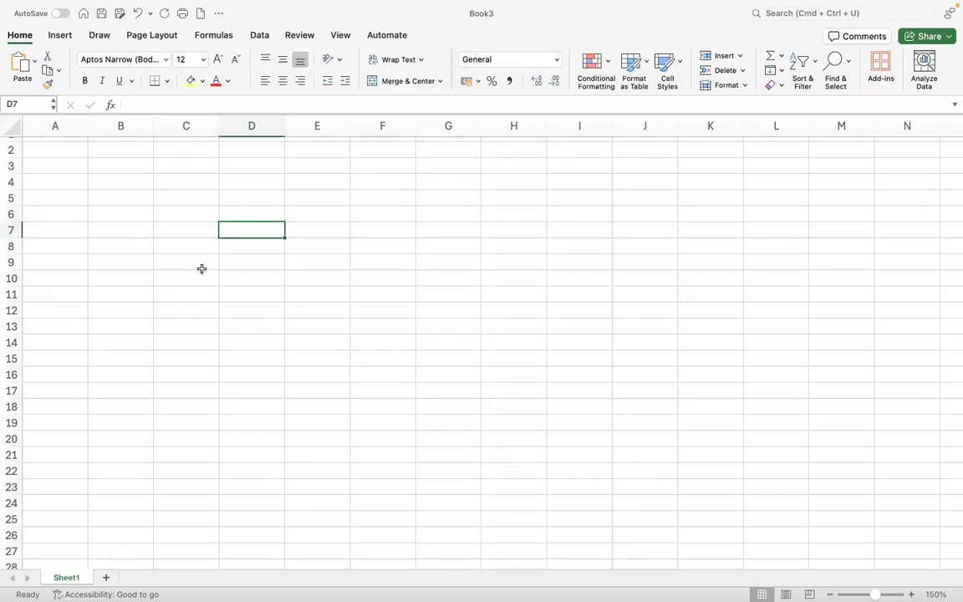
key("ctrl+Left")
key("ctrl+Left")
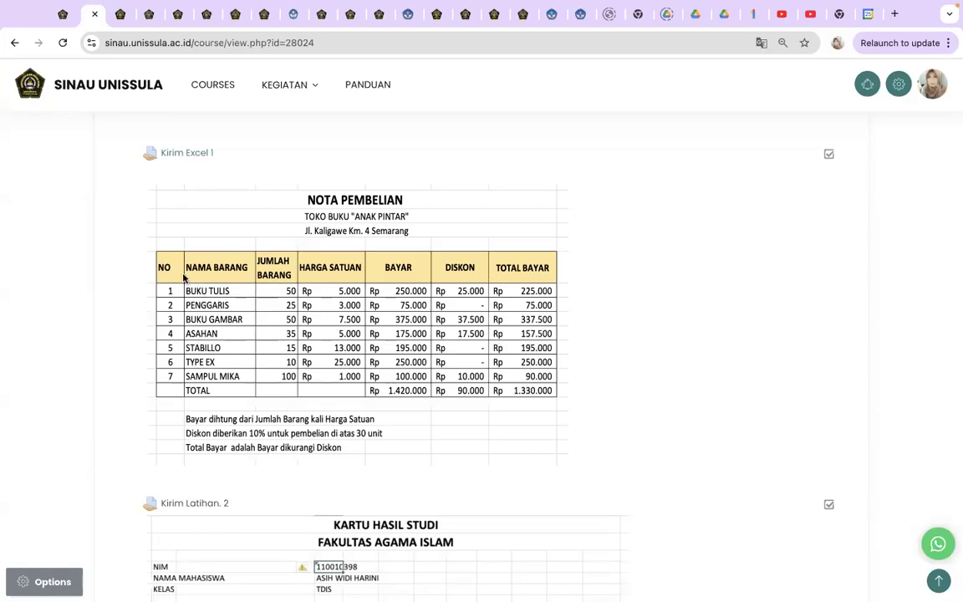
key("ctrl+Left")
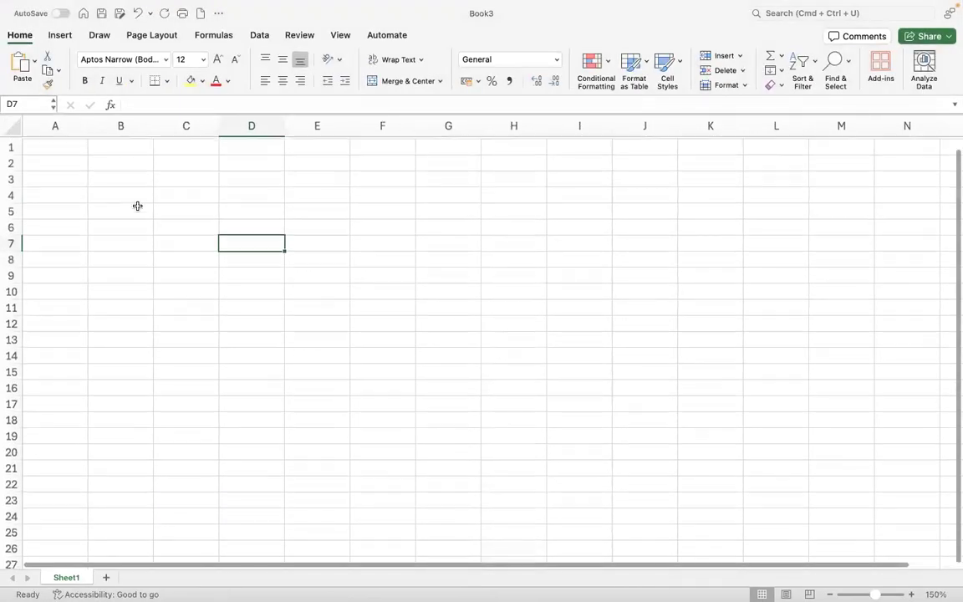
- Enter NO in B3 and a first NAMA in C3, checking the reference headers
left_click(133, 176)
type("NO")
key("Tab")
type("NAMA")
key("Tab")
key("ctrl+Right")
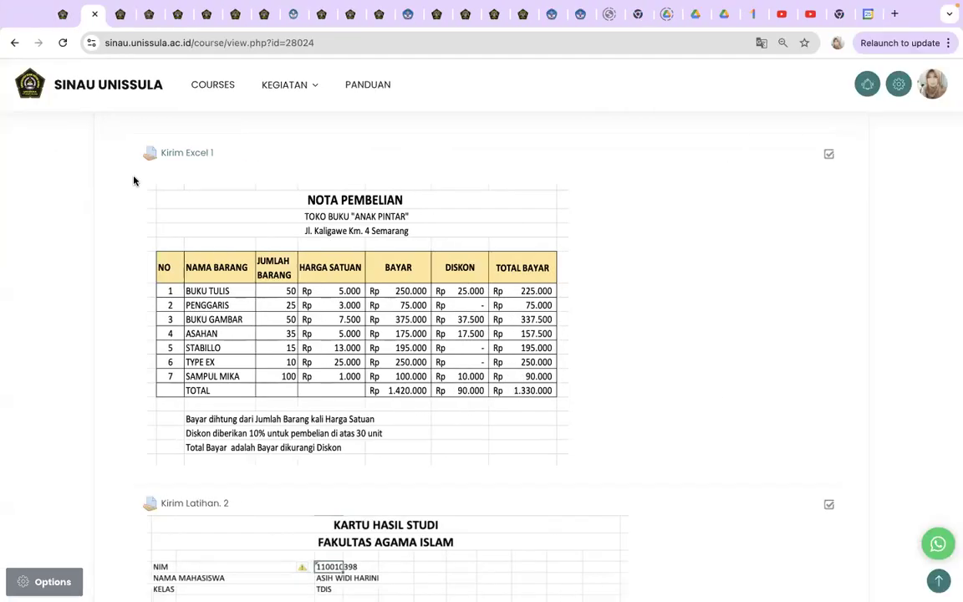
key("ctrl+Left")
left_click(157, 178)
left_click(129, 180)
double_click(129, 180)
key("Return")
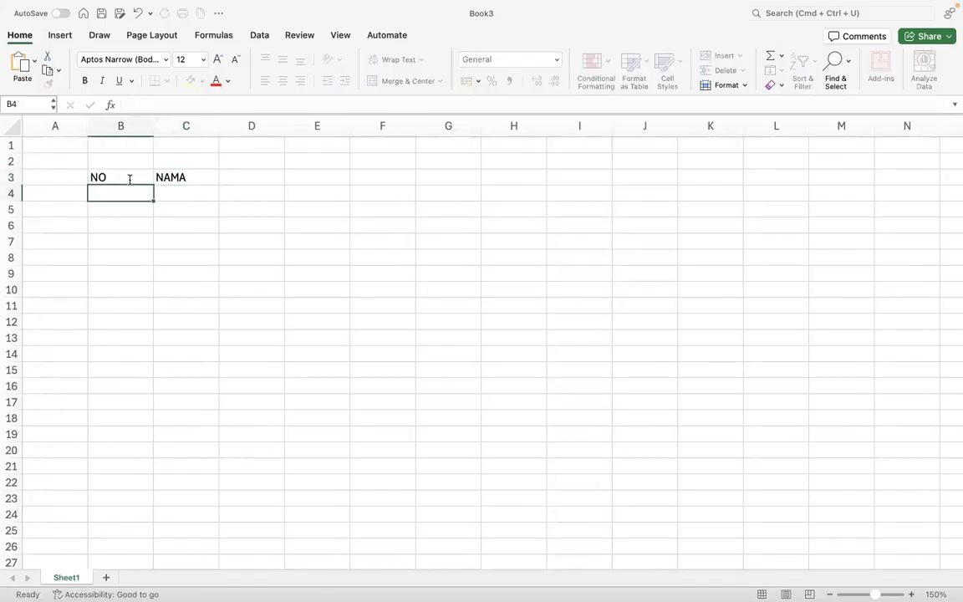
- Enter NAMA BARANG in C3 and JUM LAH BARANG in D3
left_click(178, 177)
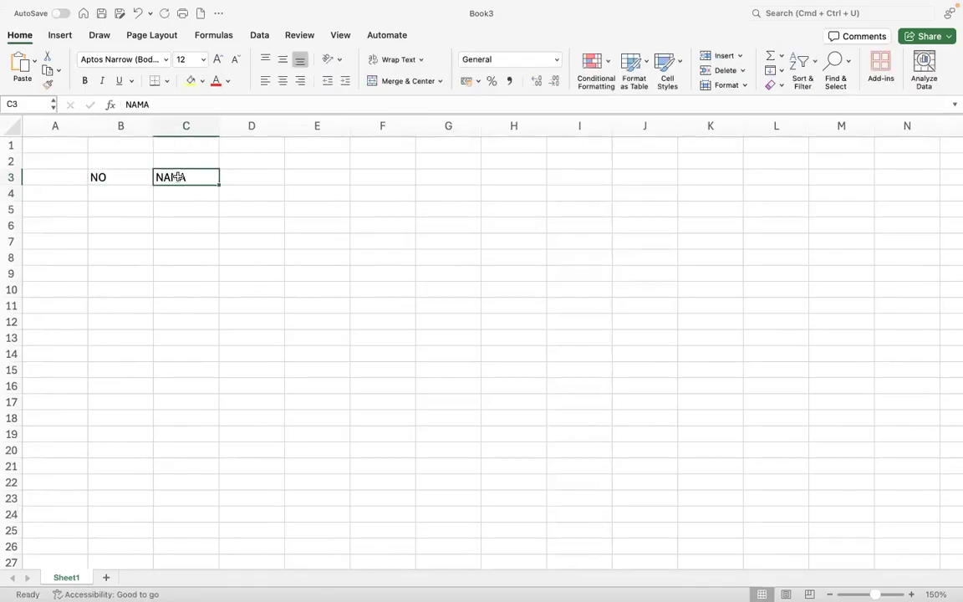
type("NAMA")
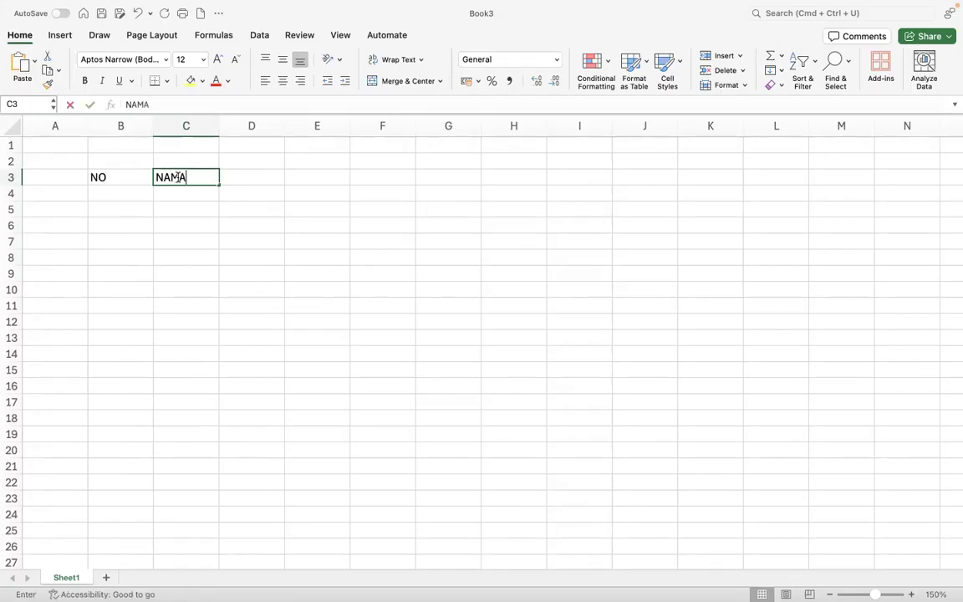
type(" BARANG")
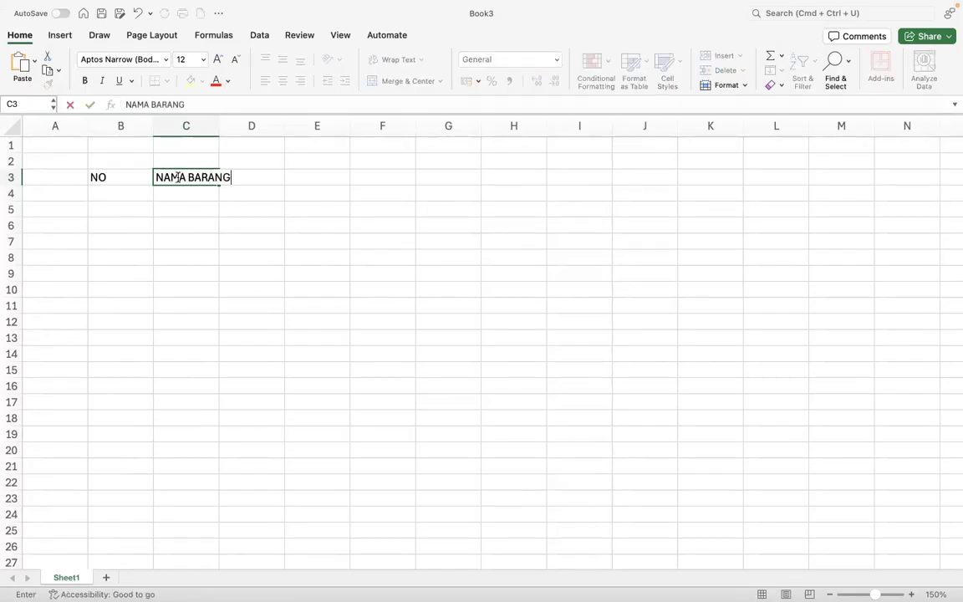
key("Return")
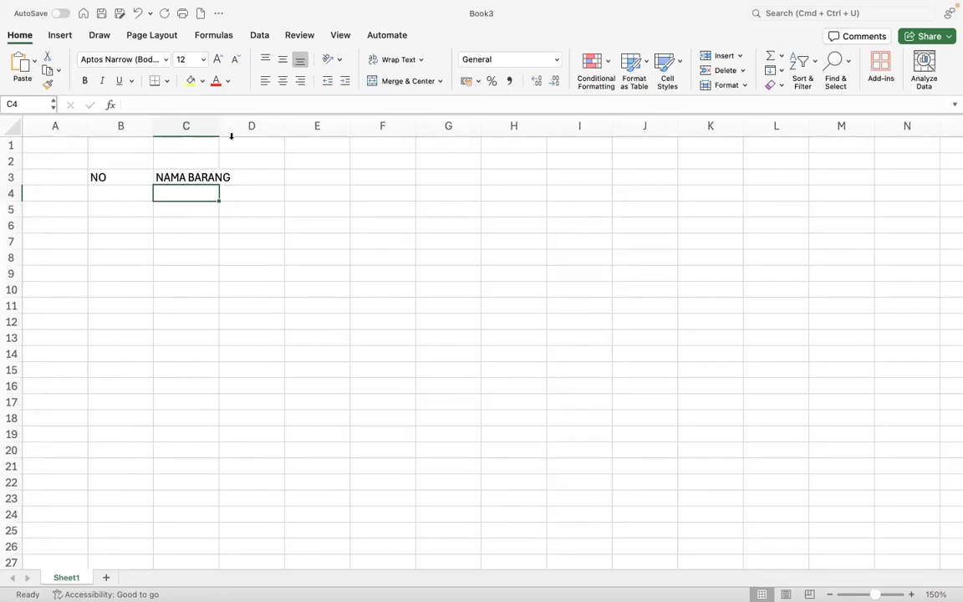
left_click(255, 174)
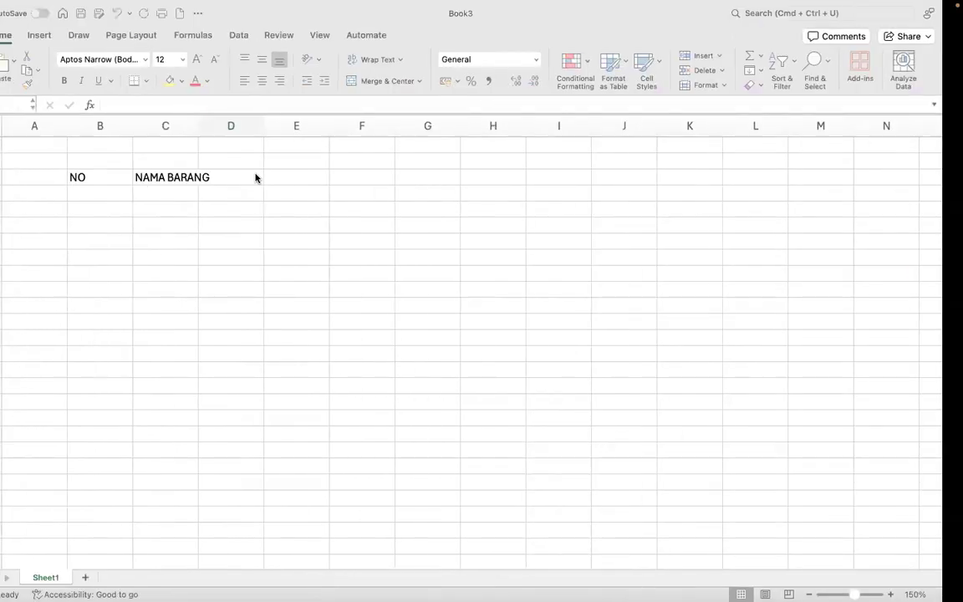
type("JUM LAH BARANG")
key("Return")
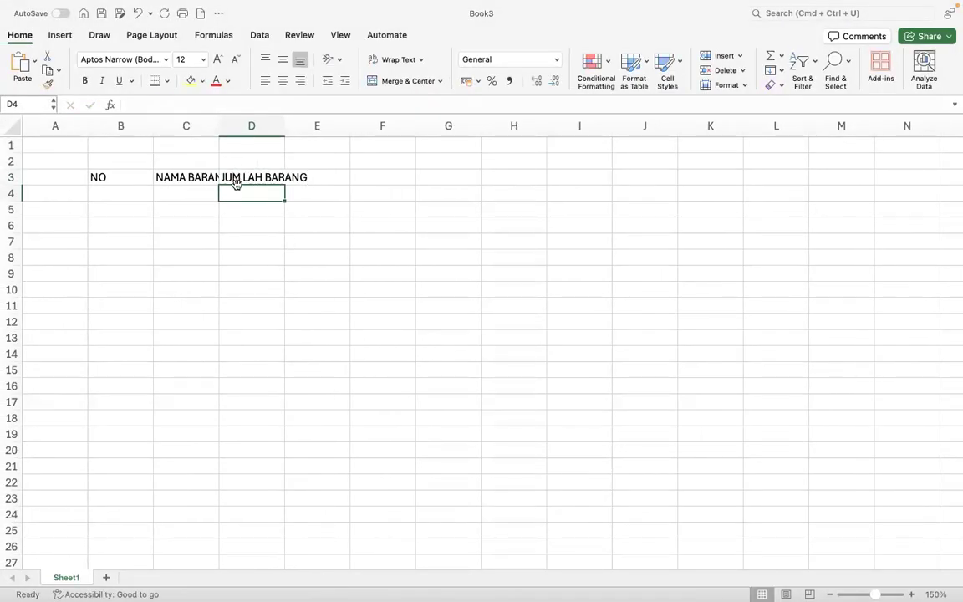
- Auto-fit columns C and D to their header text
left_click(227, 177)
left_click(177, 176)
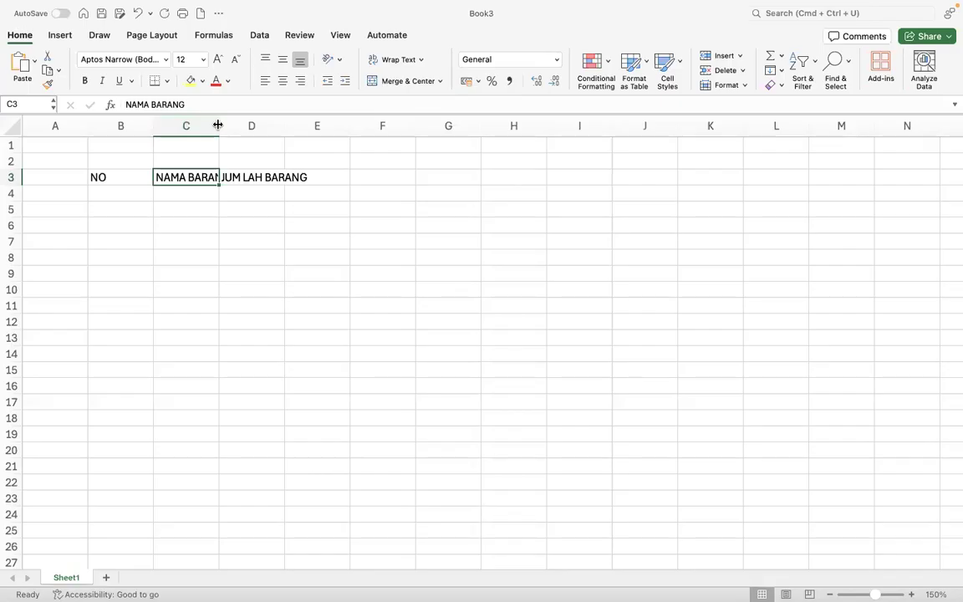
double_click(217, 125)
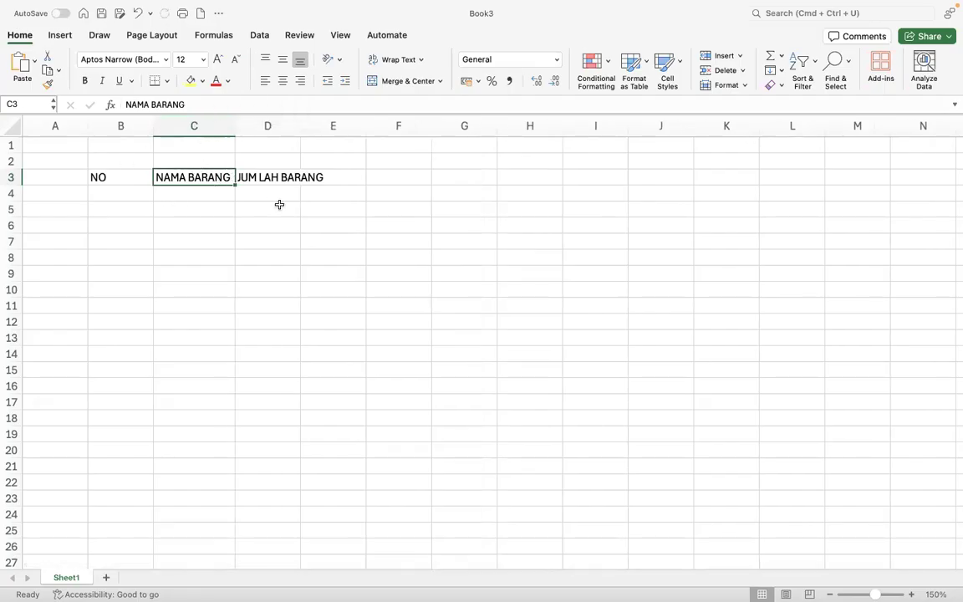
left_click(279, 177)
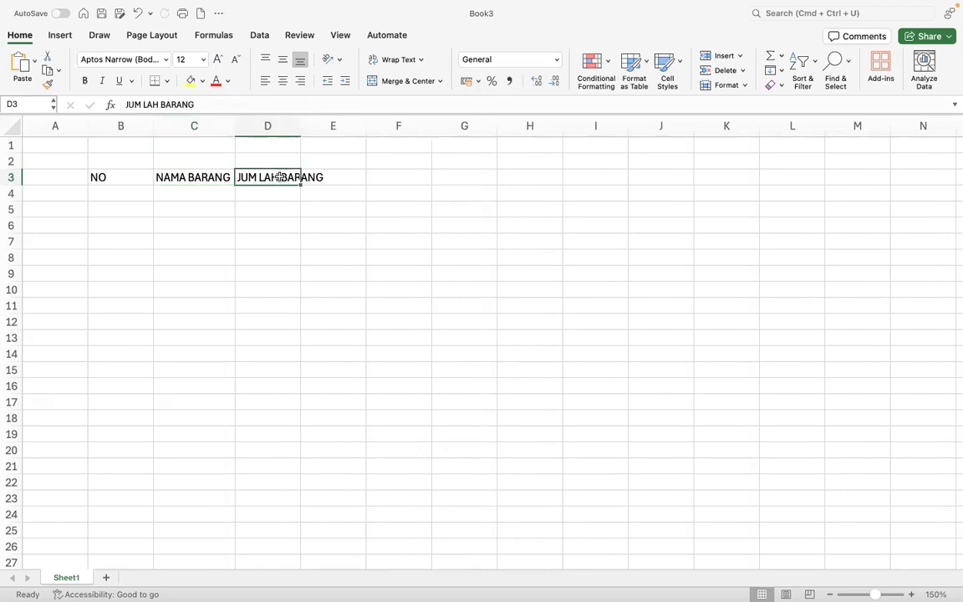
double_click(299, 124)
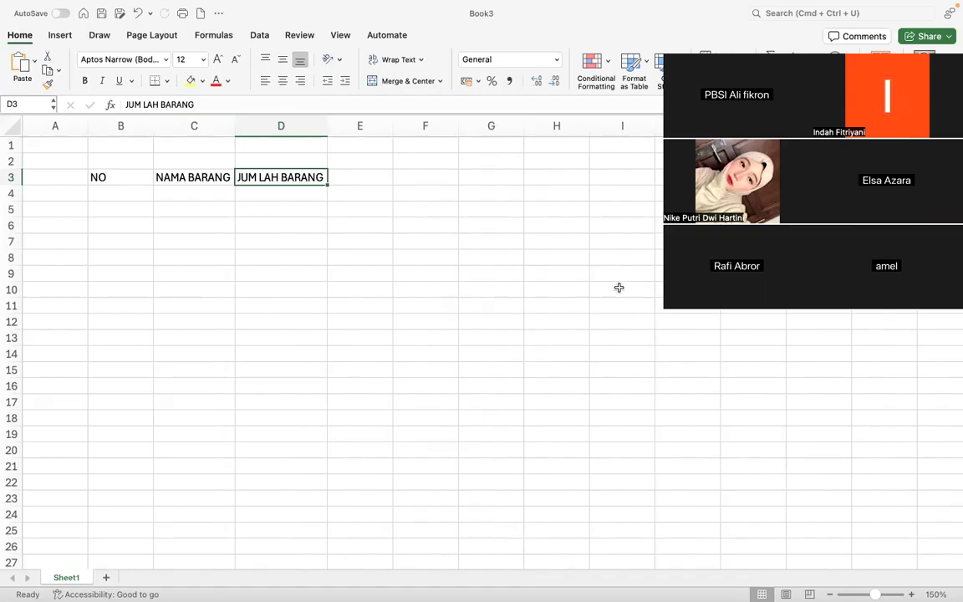
left_click(369, 180)
- Check the reference and correct D3 to JUMLAH BARANG by removing the space
key("ctrl+Left")
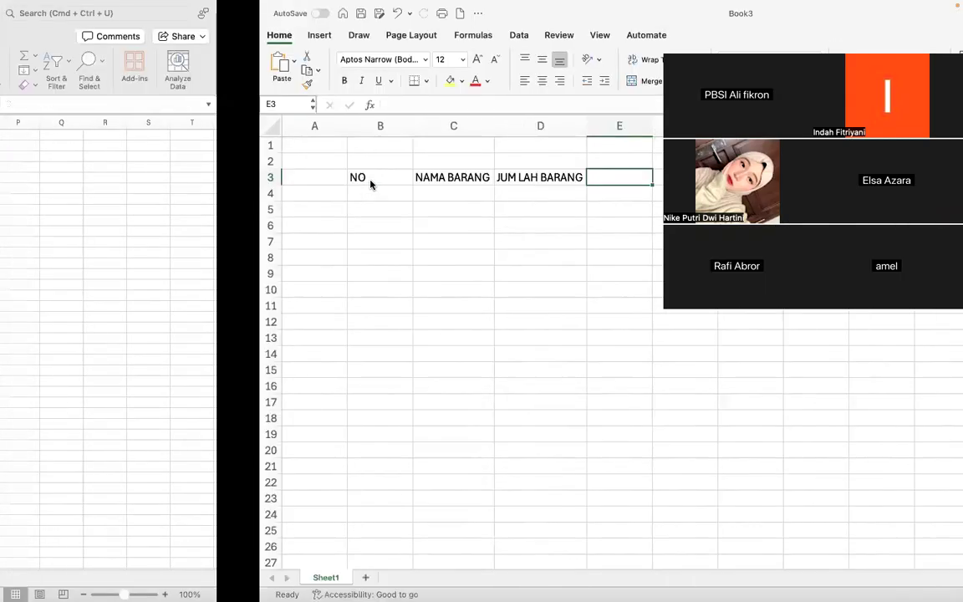
key("ctrl+Left")
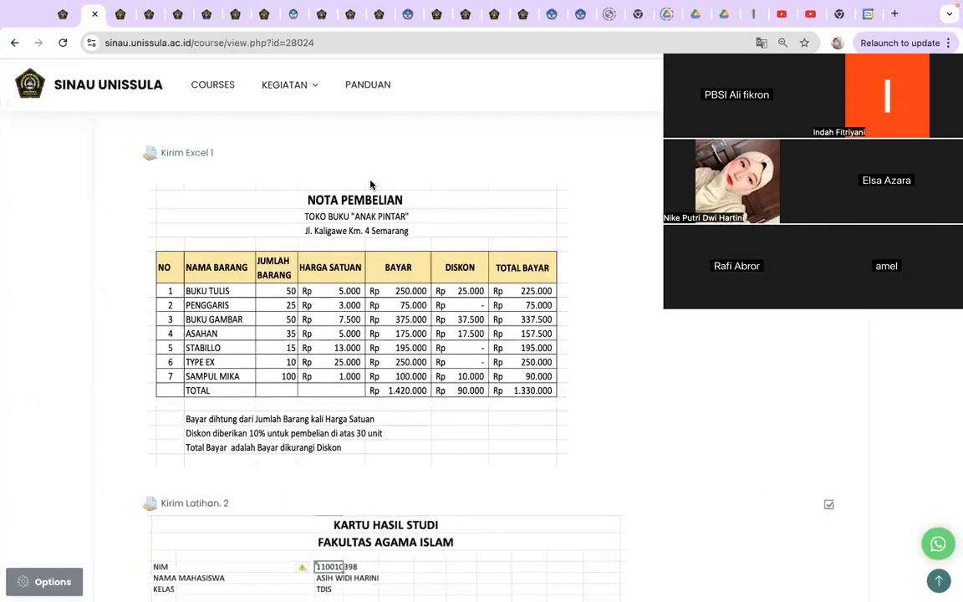
key("ctrl+Left")
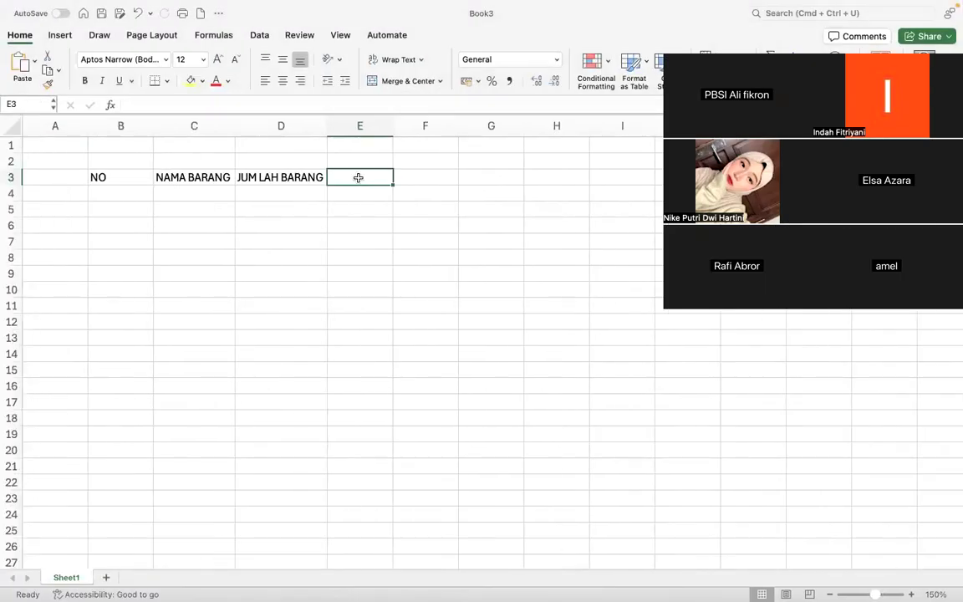
key("Left")
left_click(145, 103)
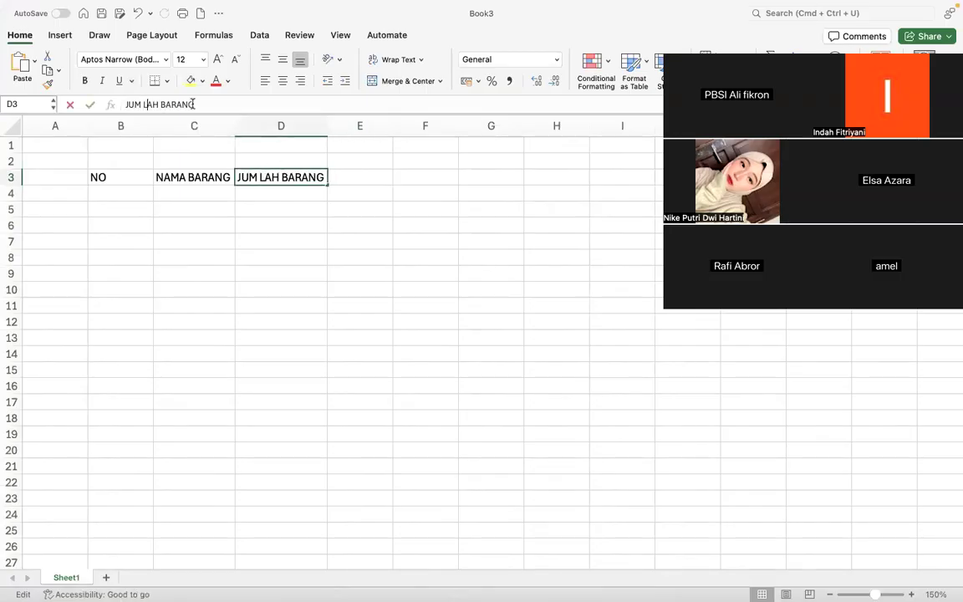
key("BackSpace")
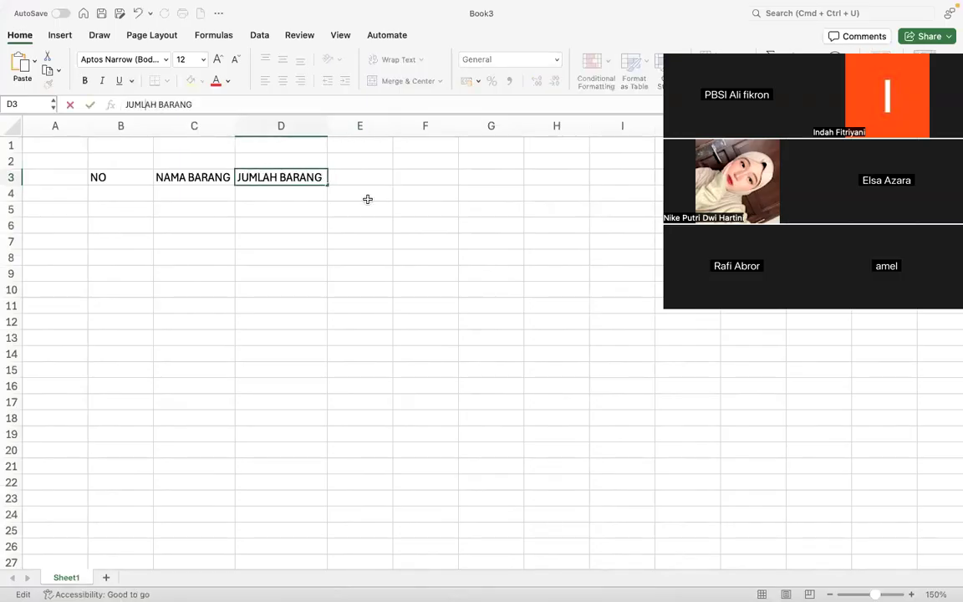
left_click(365, 181)
- Add headers HARGA SATUAN, BAYAR, DISKON and TOTAL BAYAR in E3:H3
type("HARGA SATUAN")
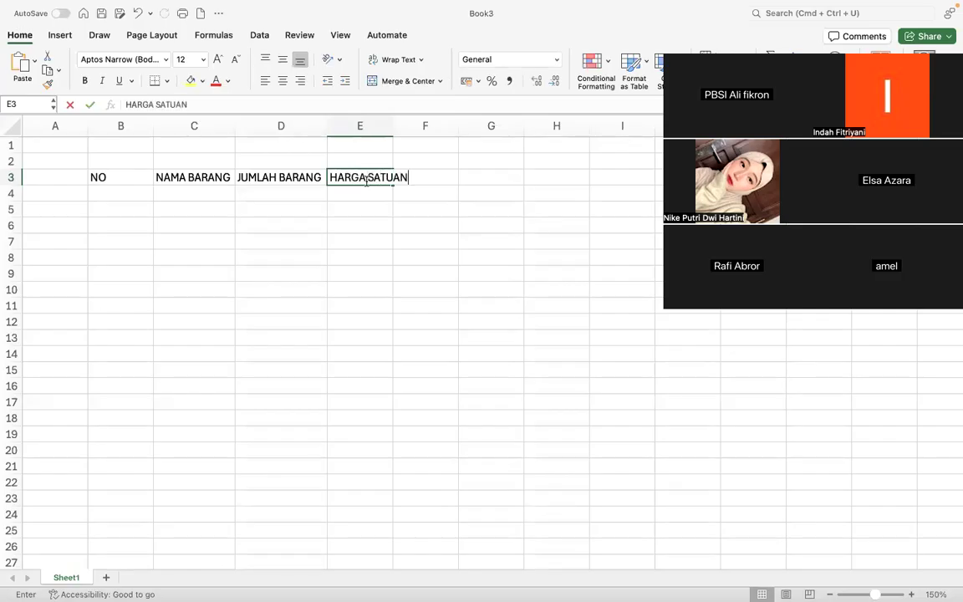
key("Tab")
type("BAYAR")
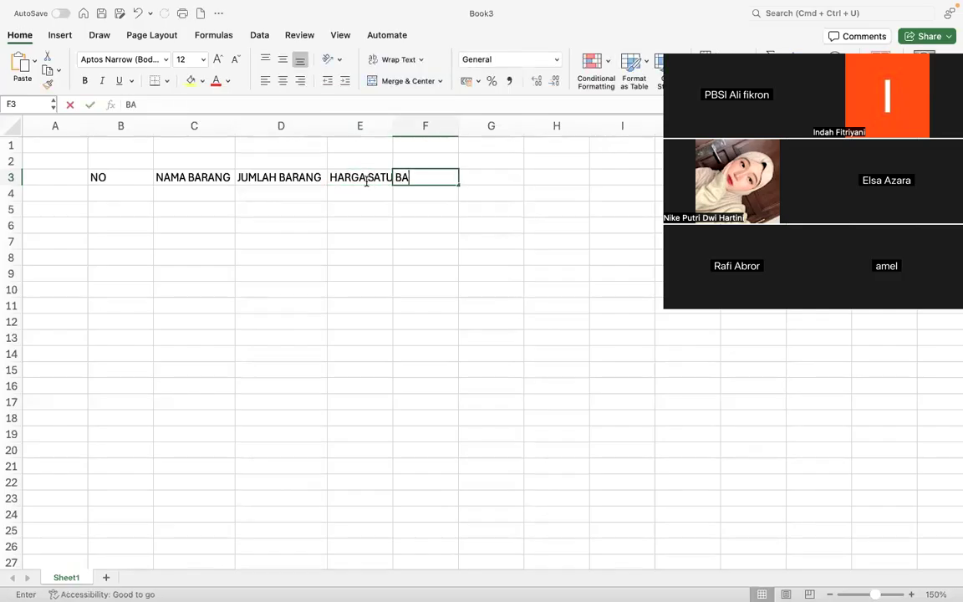
key("Tab")
key("super+Tab")
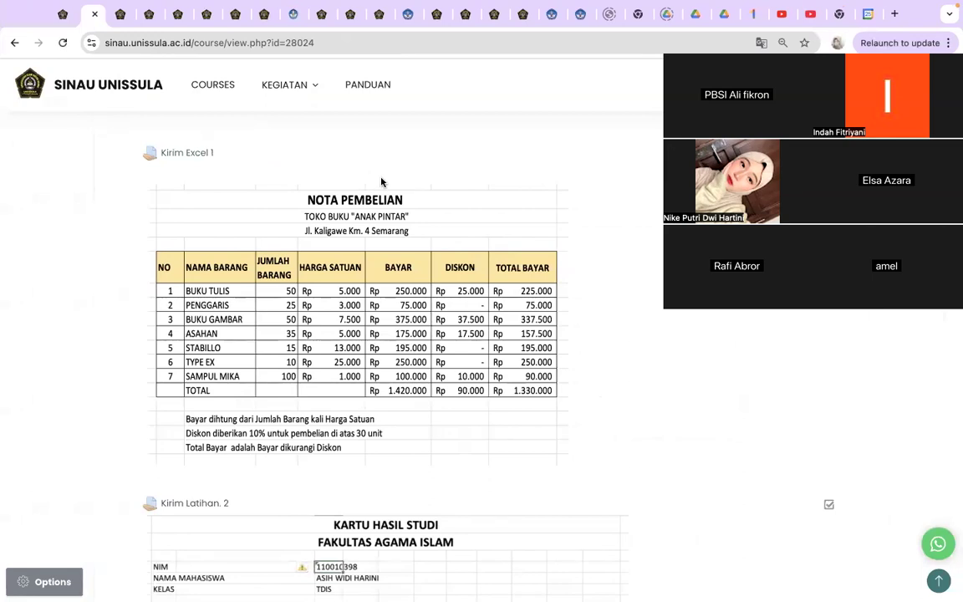
key("super+Tab")
type("DISKON")
key("Tab")
type("TOTAL BAYAR")
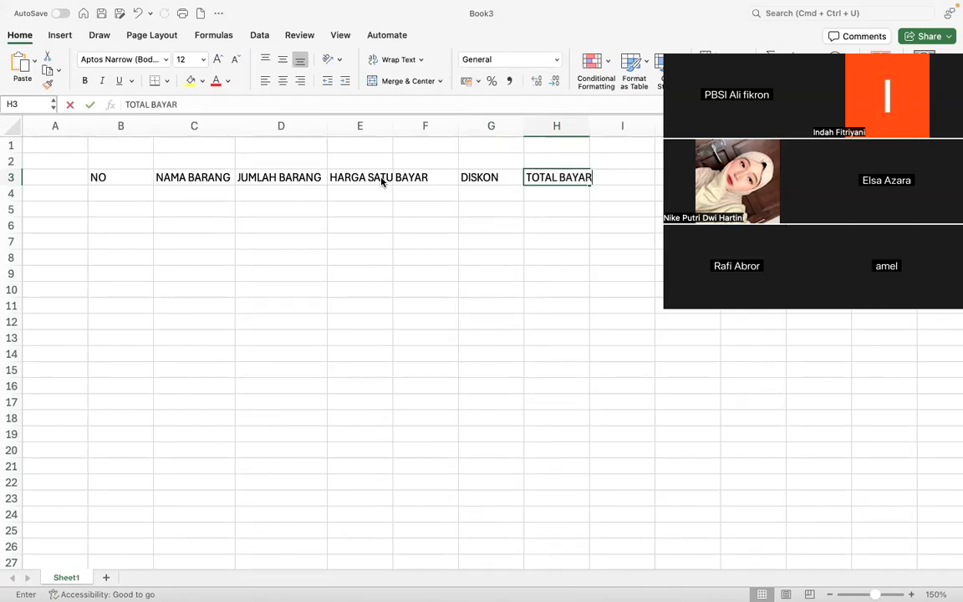
key("Return")
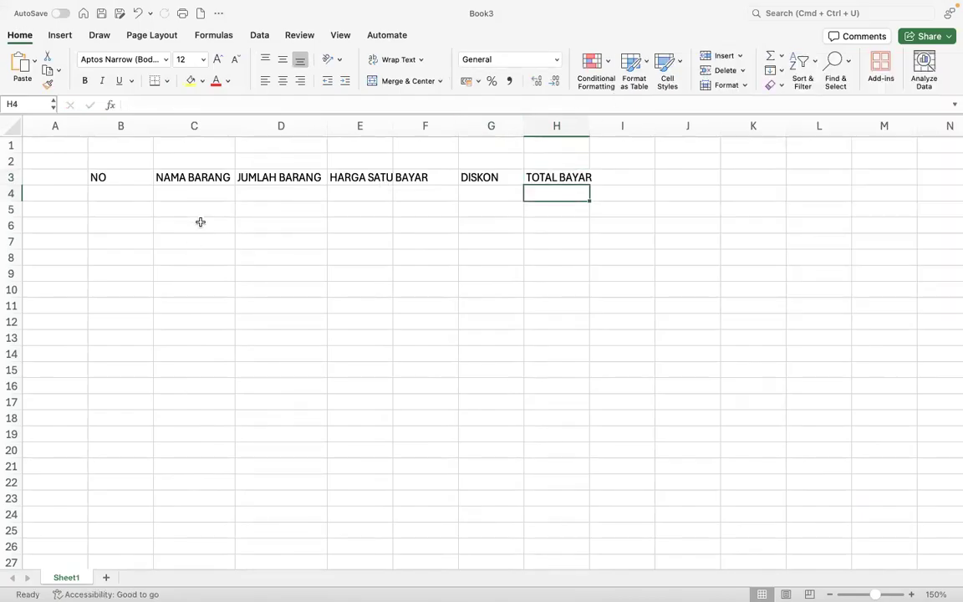
key("ctrl+Right")
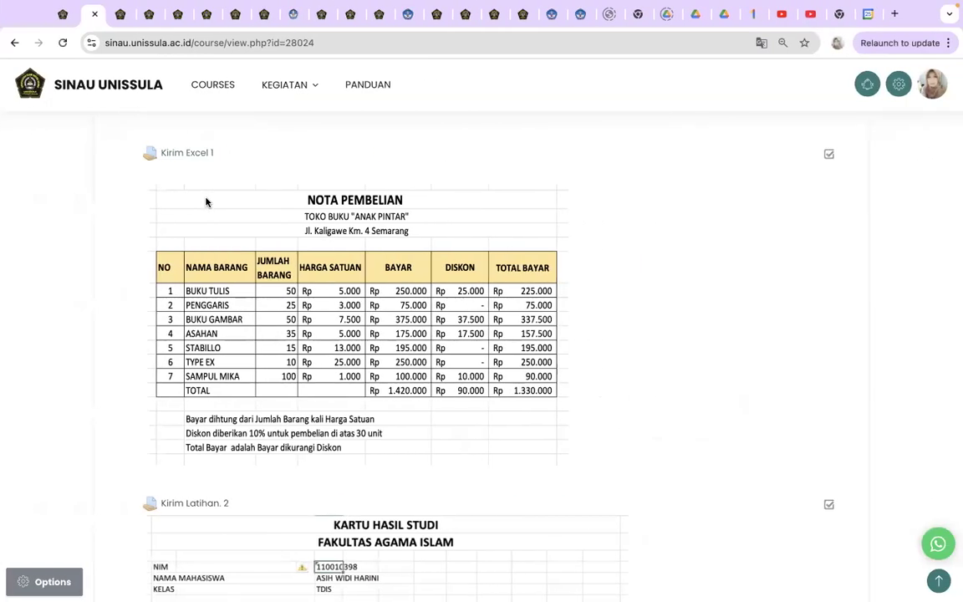
- Enter BUKU TULIS, PENGGARIS and BUKU GAMBAR in C4:C6
key("ctrl+Left")
type("BUKU TULIS")
key("Return")
type("PENGGA")
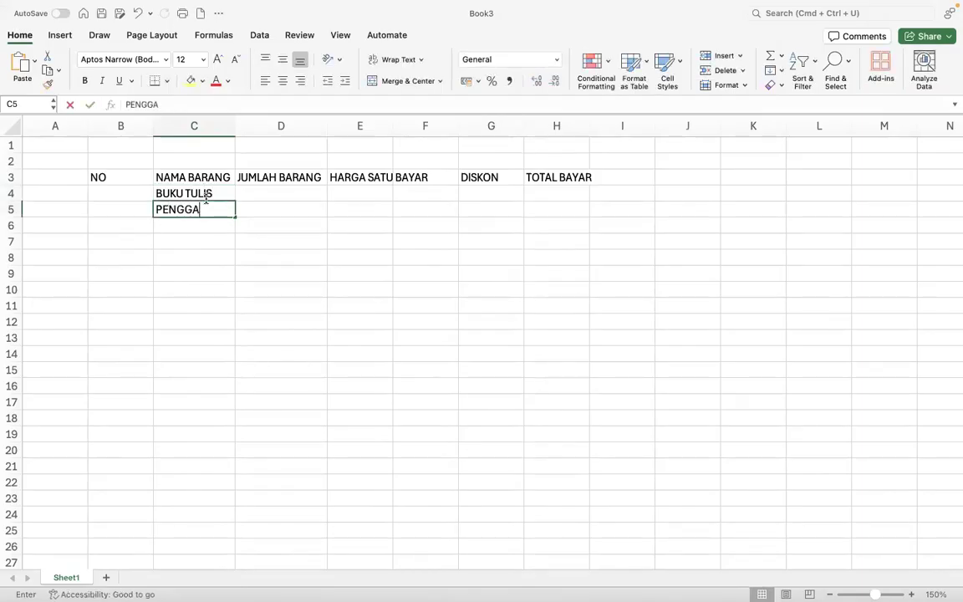
type("RIS")
key("Return")
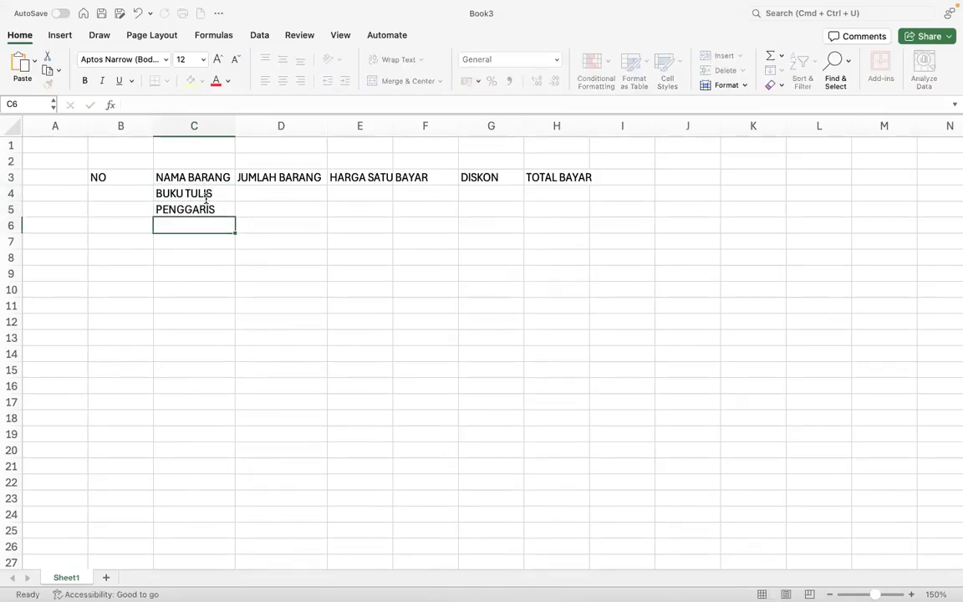
type("BUKU GAMBAR")
key("Return")
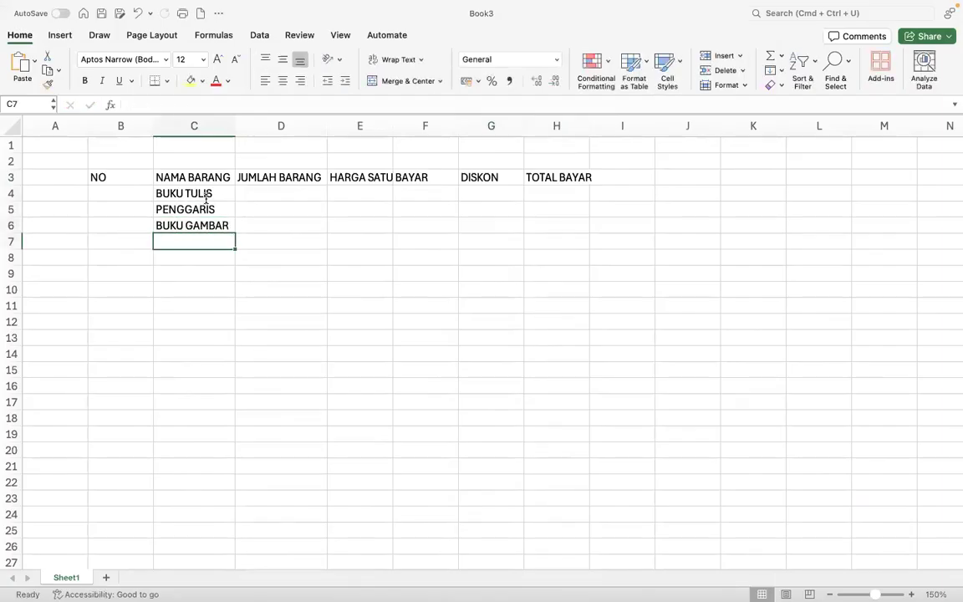
- Enter ASAHAN, STABILLO, TYPE EX and SAMPUL MIKA in C7:C10
key("ctrl+Right")
key("ctrl+Left")
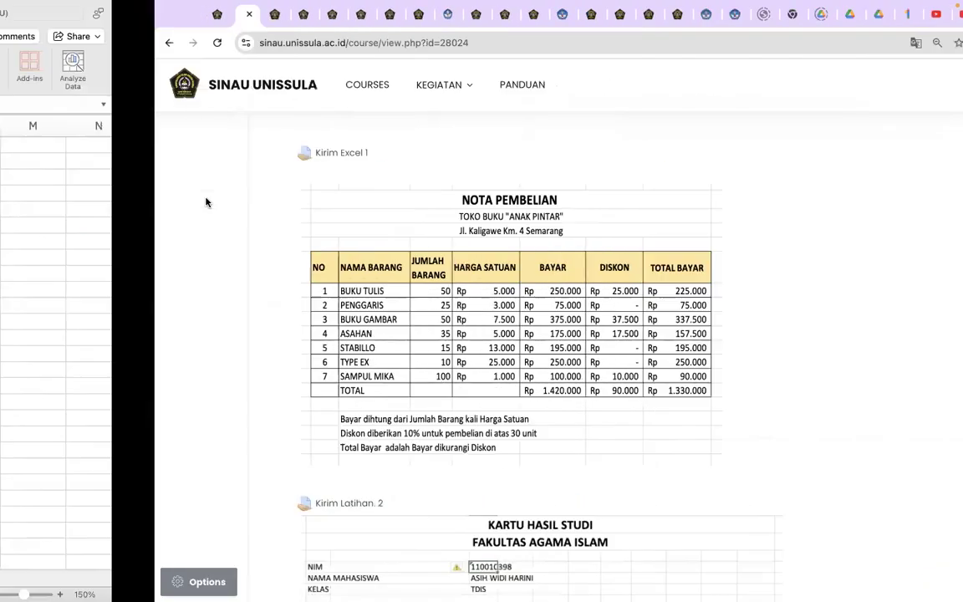
type("ASAHAN")
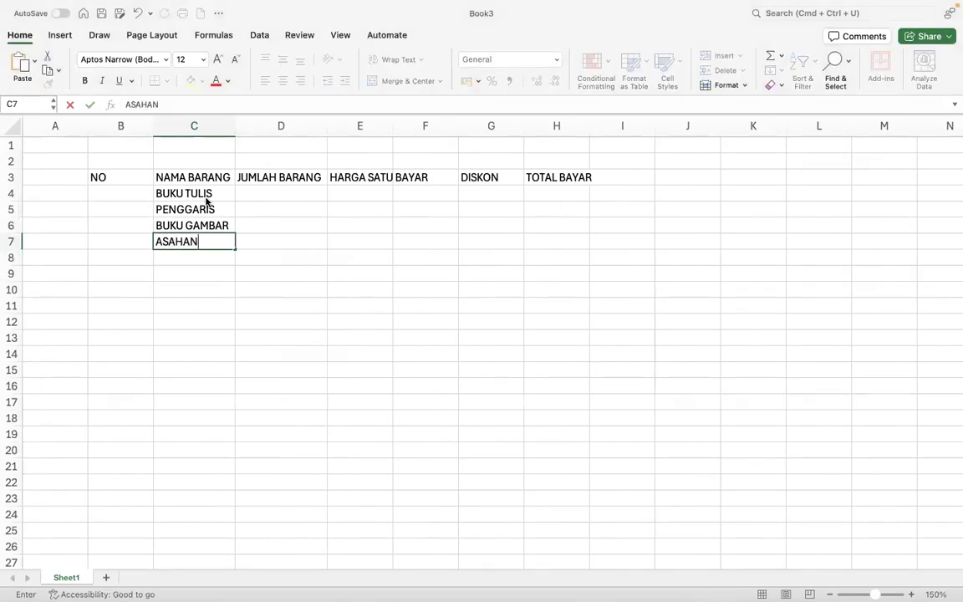
key("Return")
type("STA")
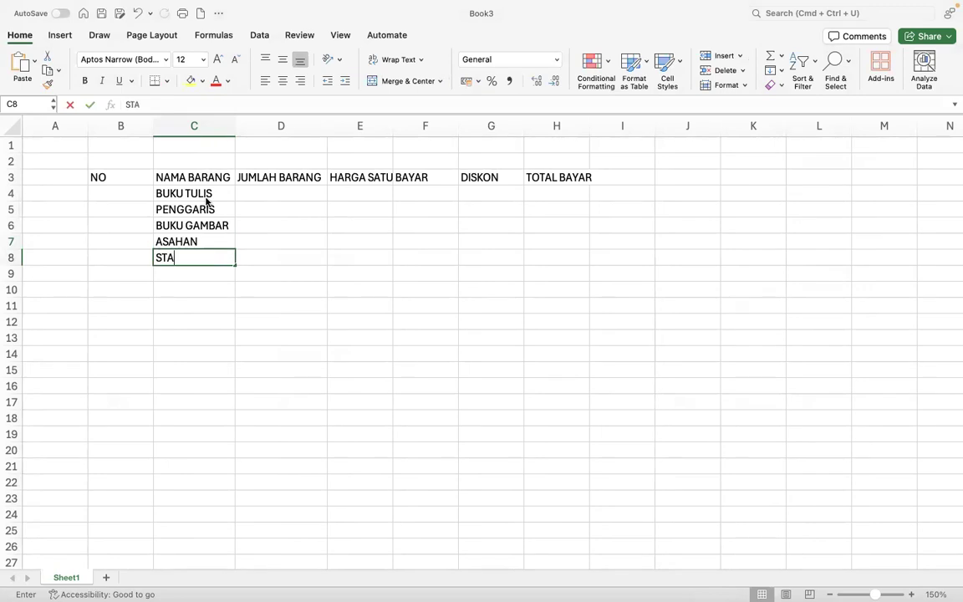
type("BILLO")
key("Return")
key("ctrl+Right")
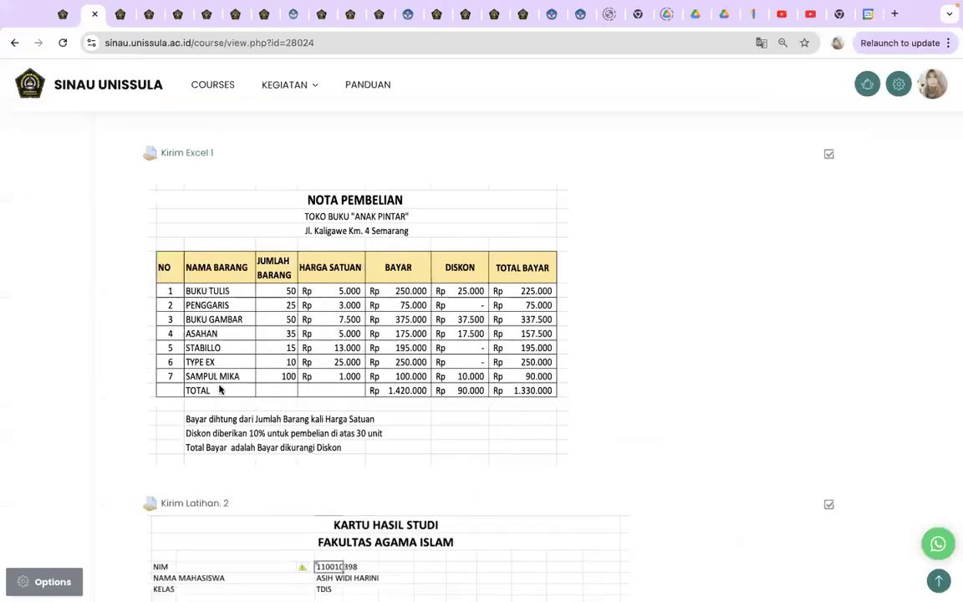
key("ctrl+Left")
type("T")
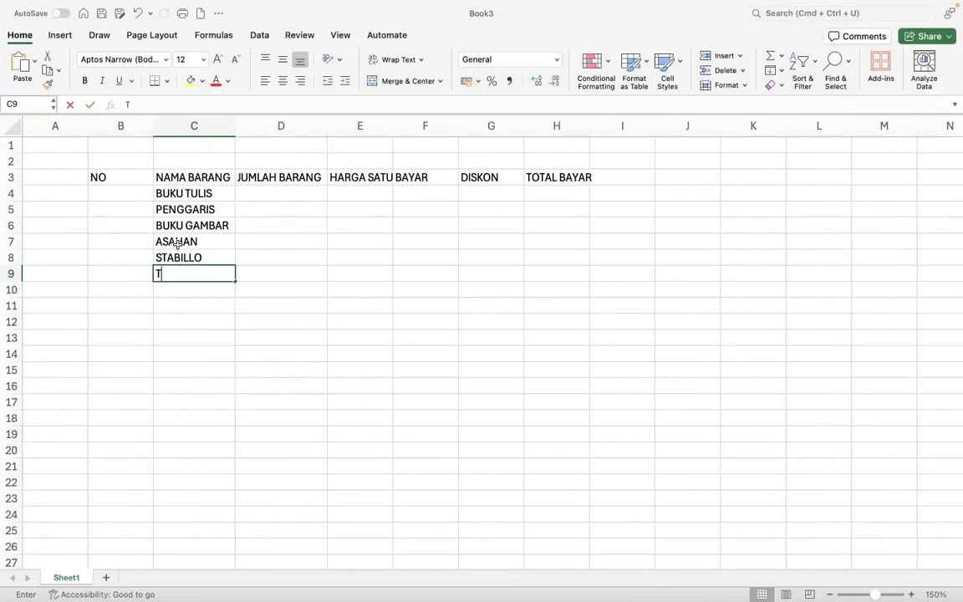
type("YPE EX")
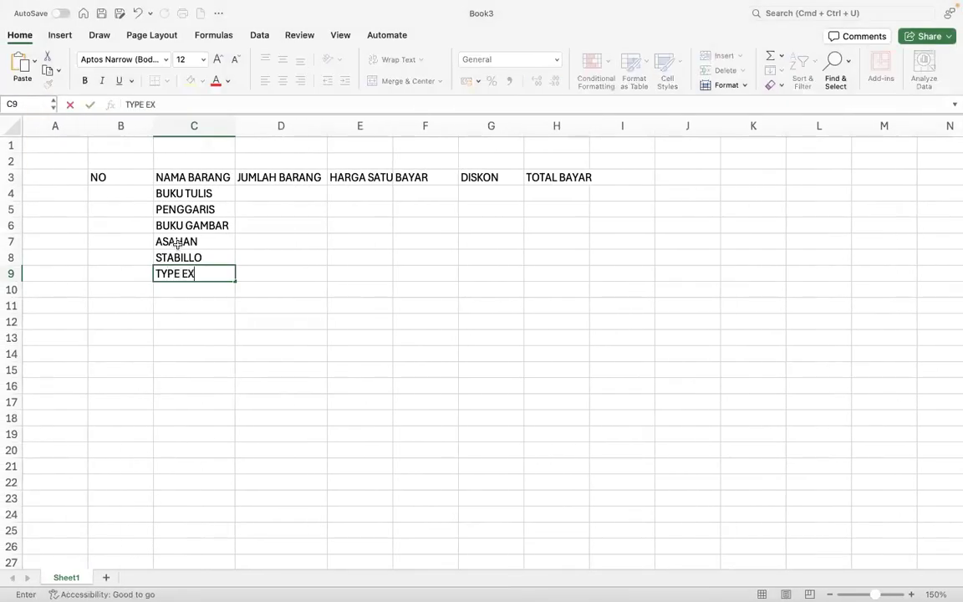
key("Return")
type("SAMPUL MIKA")
key("Return")
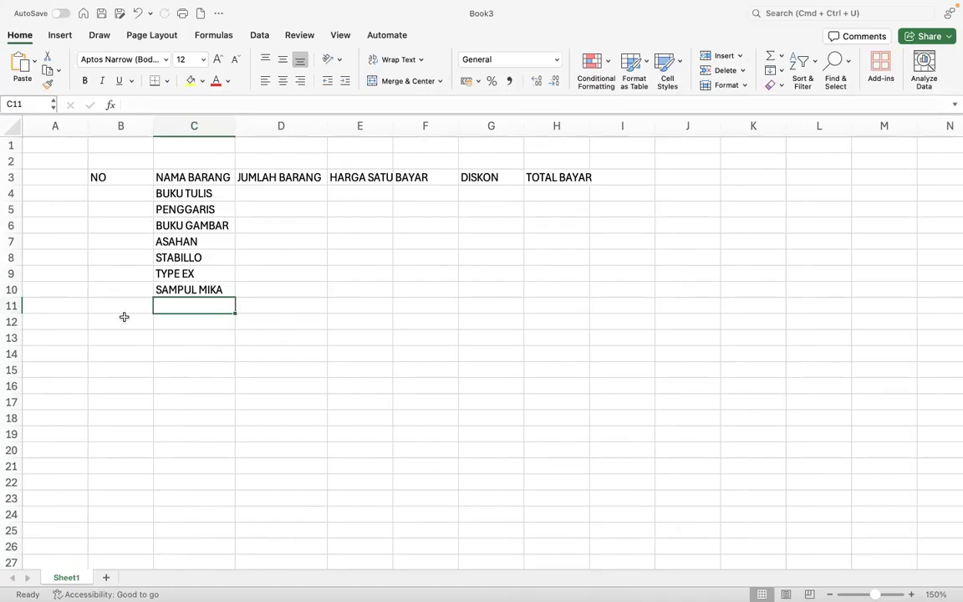
- Enter 1 and 2 in B4:B5 and AutoFill the numbering down to 7 in B10
left_click(132, 193)
type("1")
key("Return")
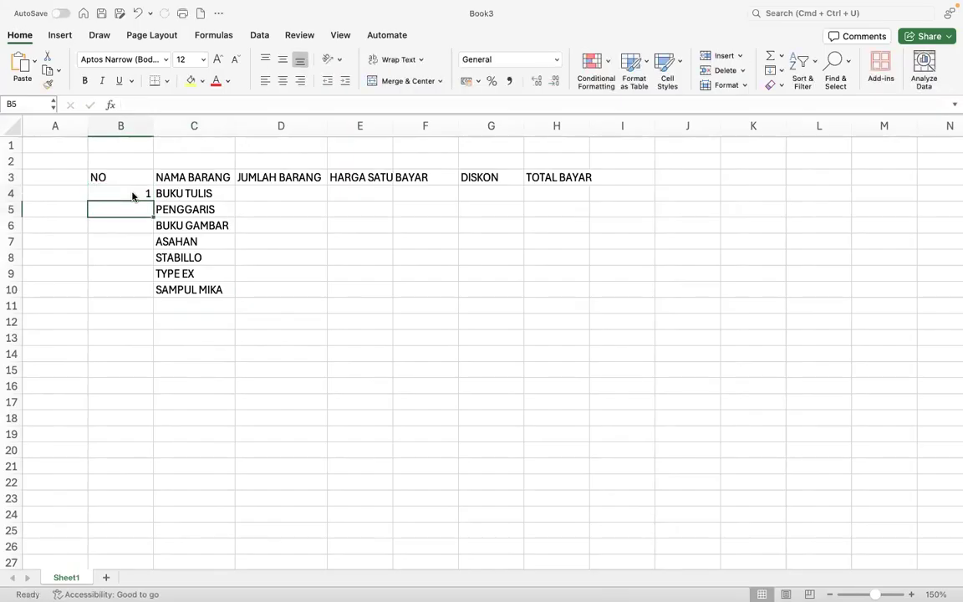
type("2")
key("Return")
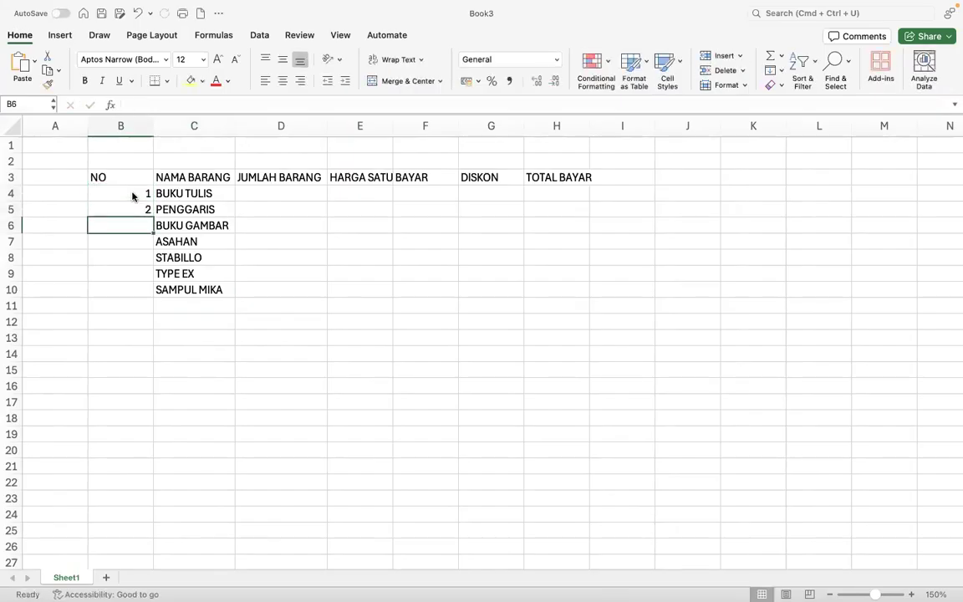
left_click_drag(133, 194, 132, 203)
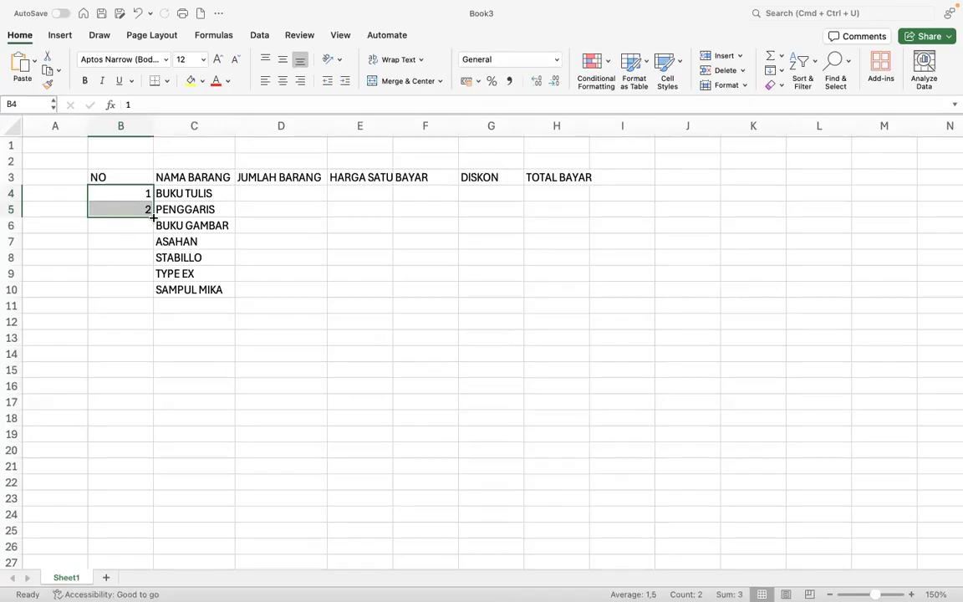
double_click(153, 217)
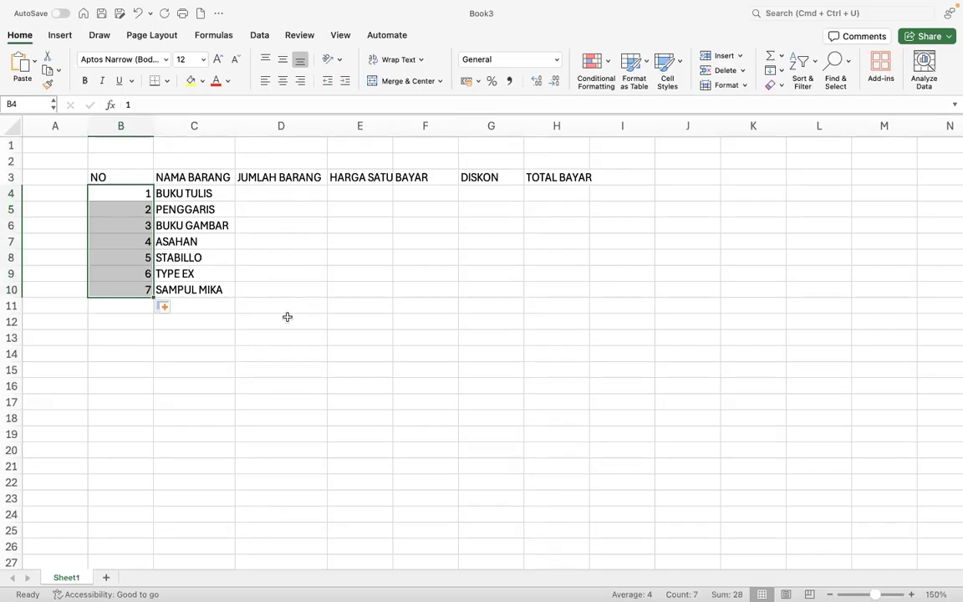
key("ctrl+Right")
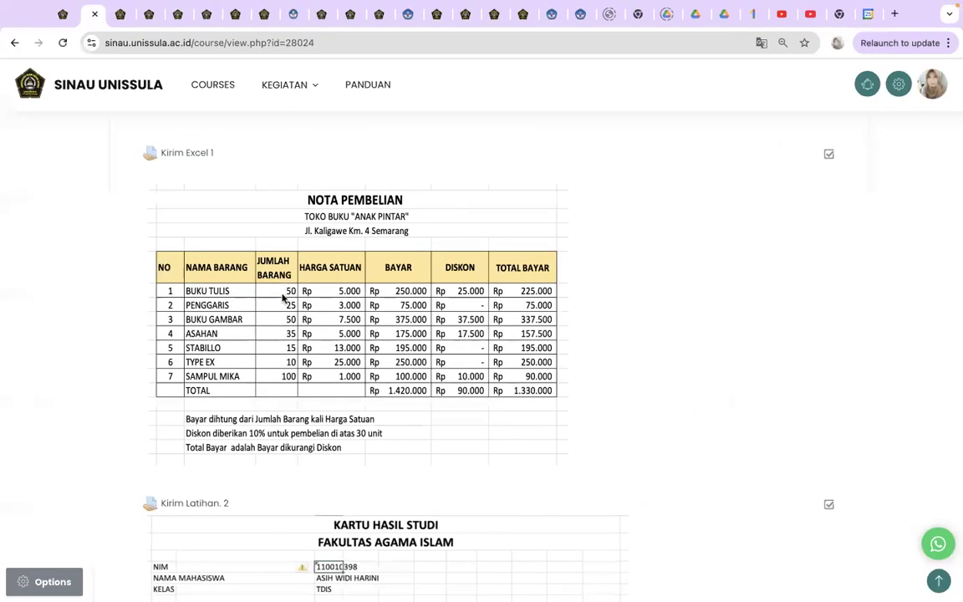
- Enter quantities 50, 25, 50 and 35 in D4:D7
key("ctrl+Left")
left_click(279, 193)
type("50")
key("Return")
type("25")
key("Return")
type("50")
key("Return")
type("35")
key("Return")
- Enter quantities 5, 10 and 100 in D8:D10, then auto-fit column E
key("ctrl+Right")
key("ctrl+Left")
type("5")
key("Return")
type("10")
key("Return")
type("100")
key("Return")
key("ctrl+Right")
key("ctrl+Left")
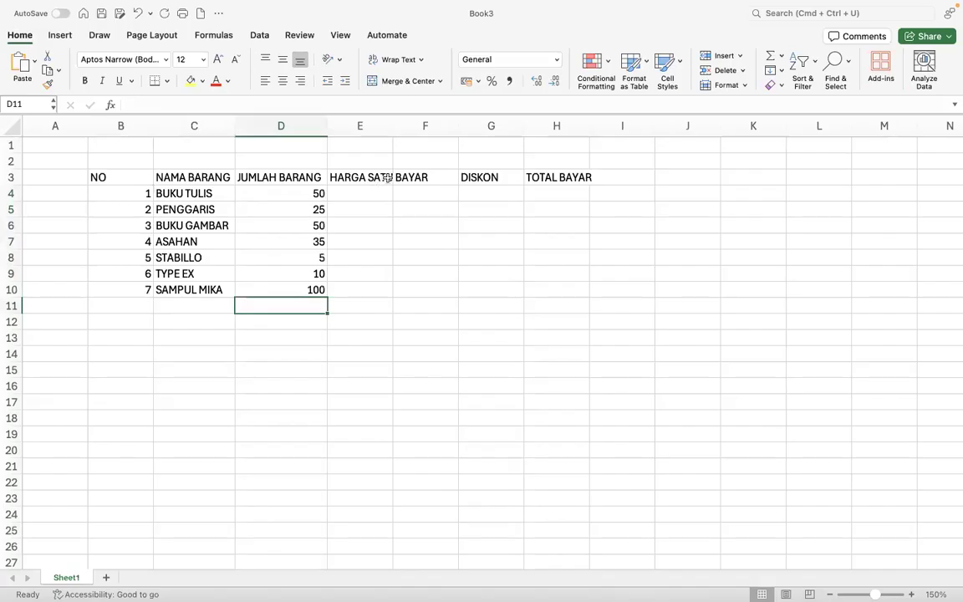
double_click(393, 125)
- Enter unit prices 5000, 3000 and 7500 in E4:E6, checking the browser reference
left_click(382, 191)
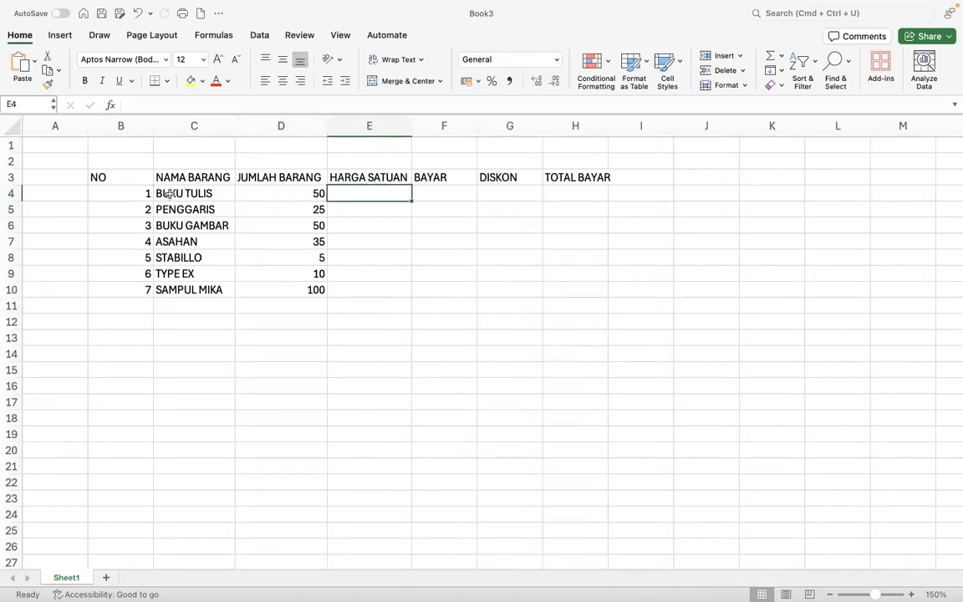
key("ctrl+Right")
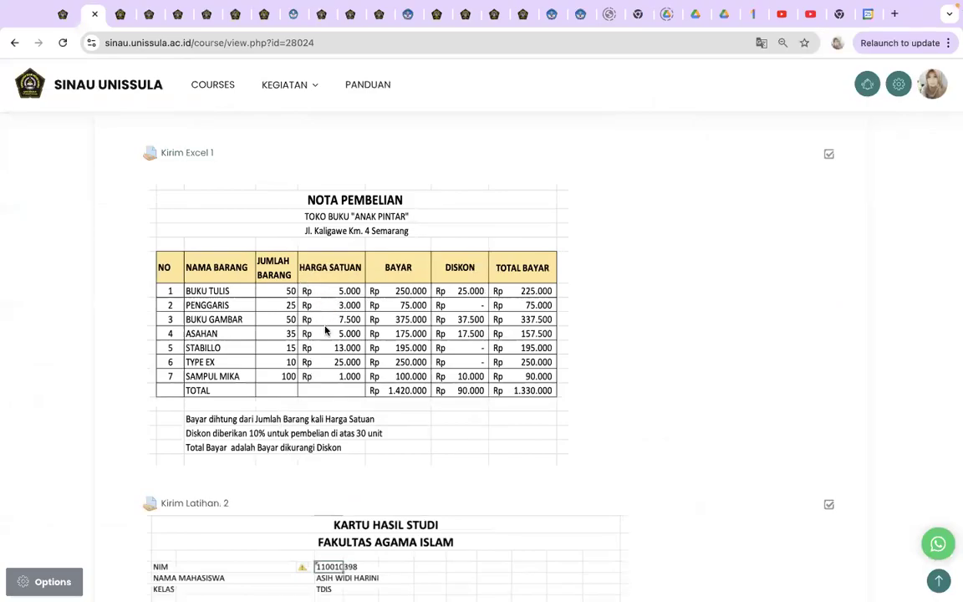
key("ctrl+Left")
type("5000")
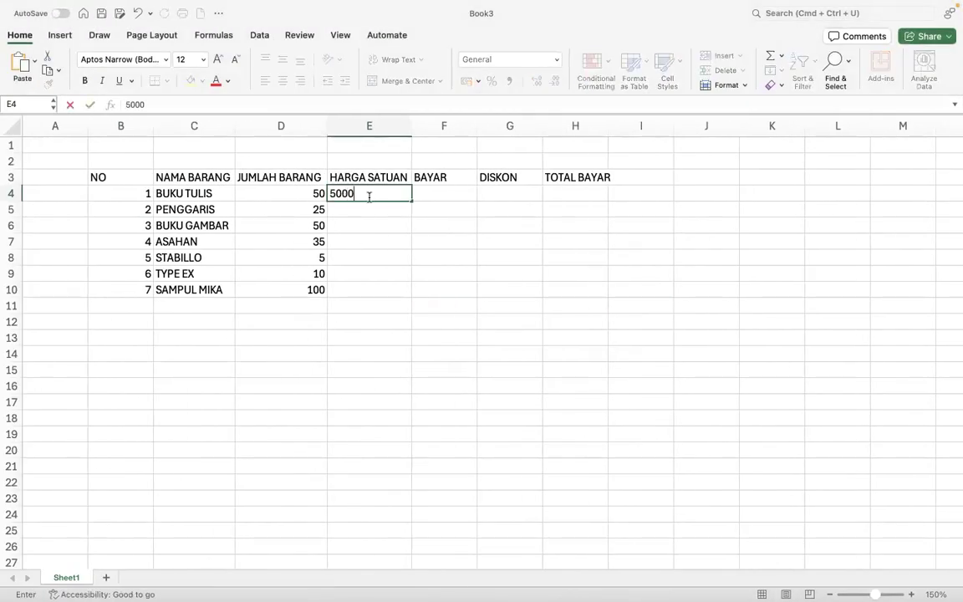
key("Return")
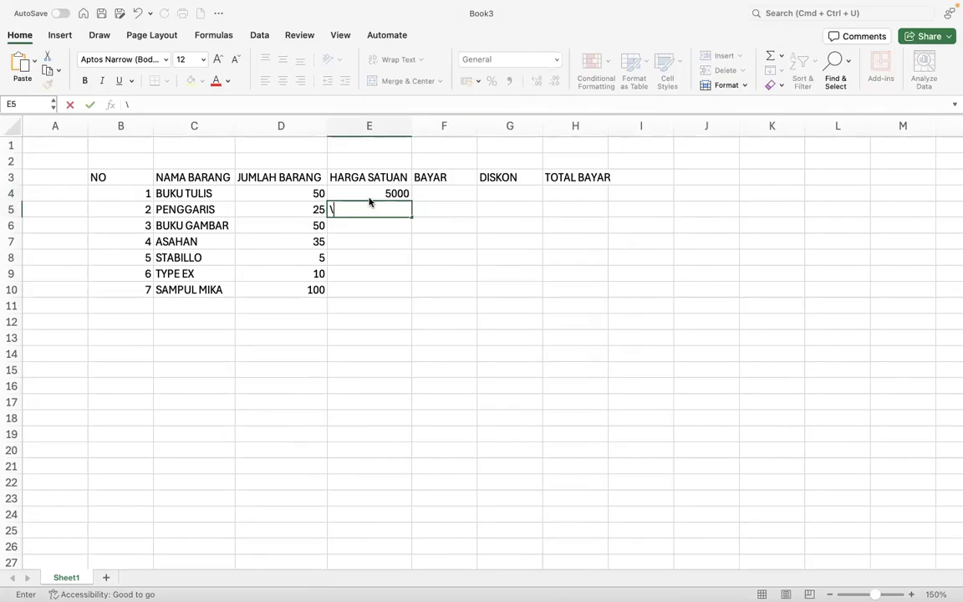
key("ctrl+Right")
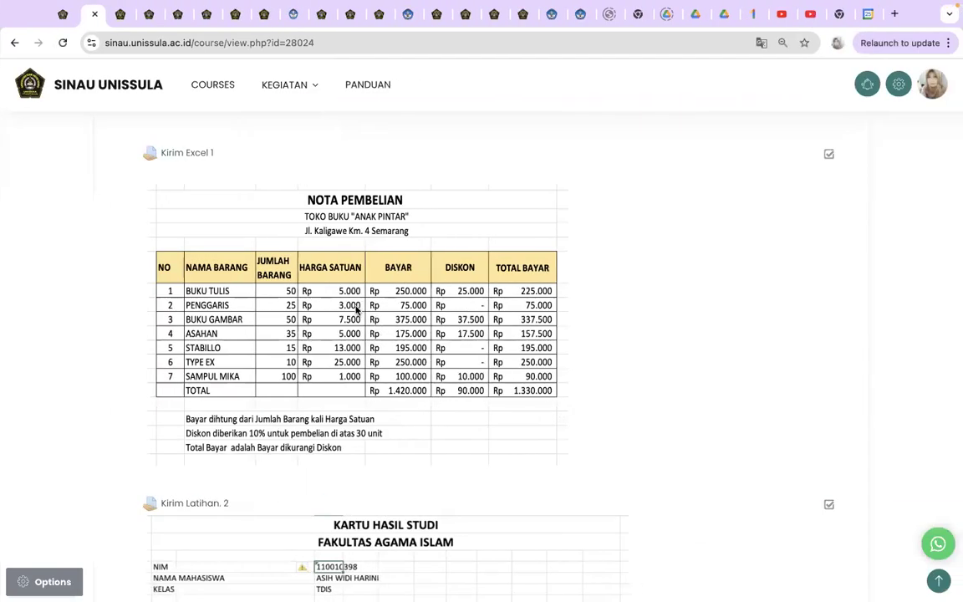
key("ctrl+Left")
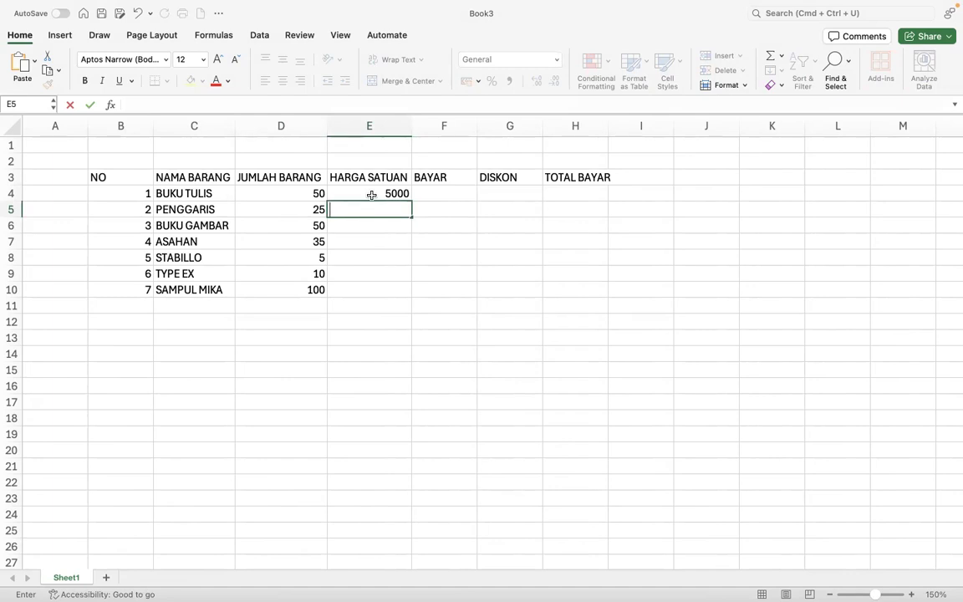
type("3000")
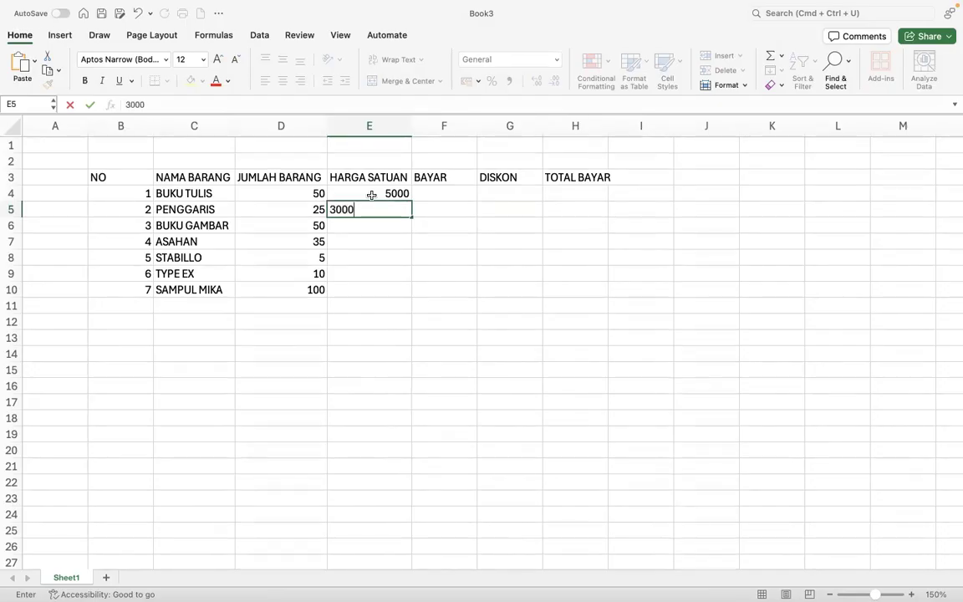
key("Return")
key("ctrl+Right")
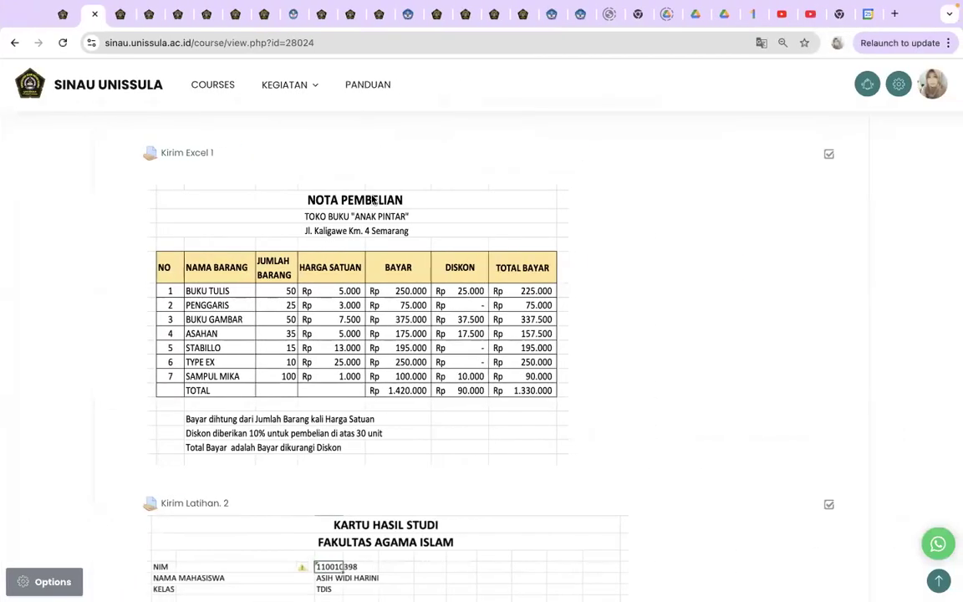
key("ctrl+Left")
key("ctrl+Right")
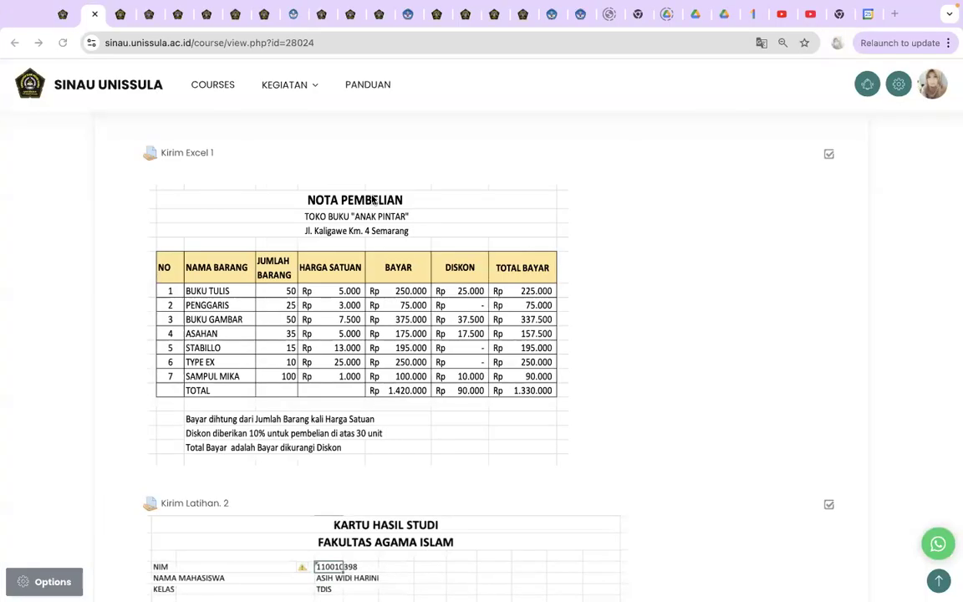
key("ctrl+Left")
type("7500")
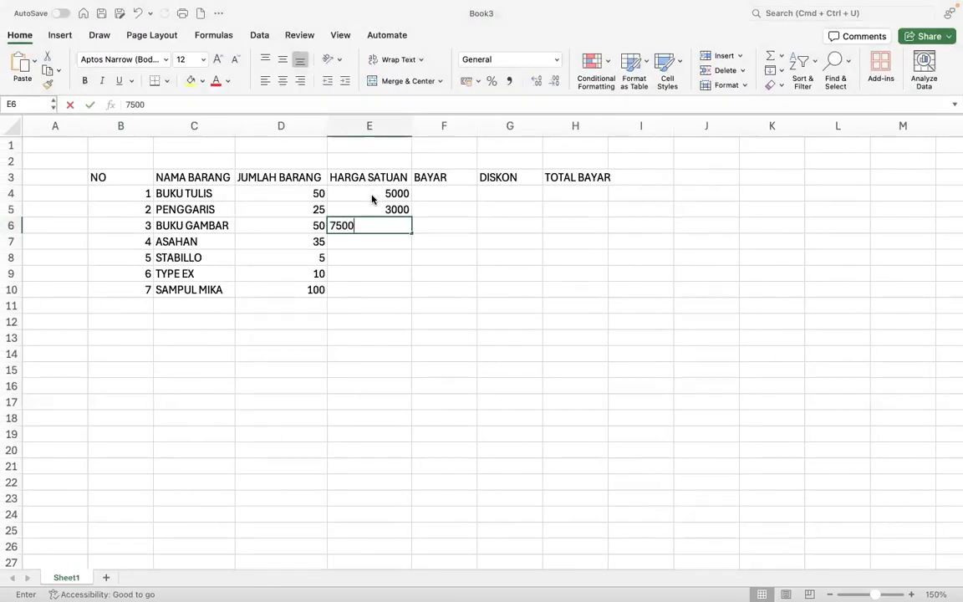
key("Return")
- Enter the remaining unit prices 5000, 3000, 25000 and 1000 in E7:E10
type("5000")
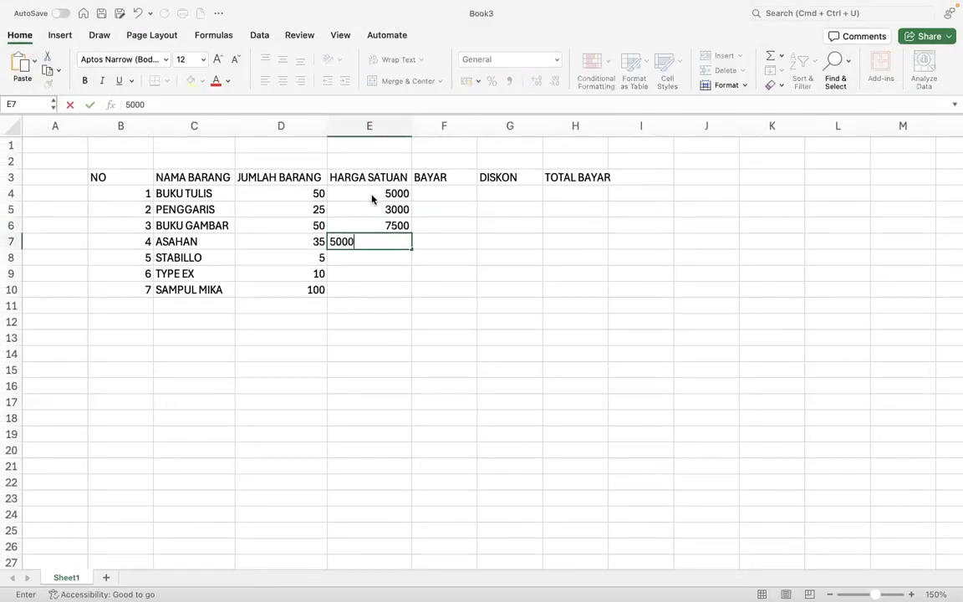
key("Return")
key("ctrl+Right")
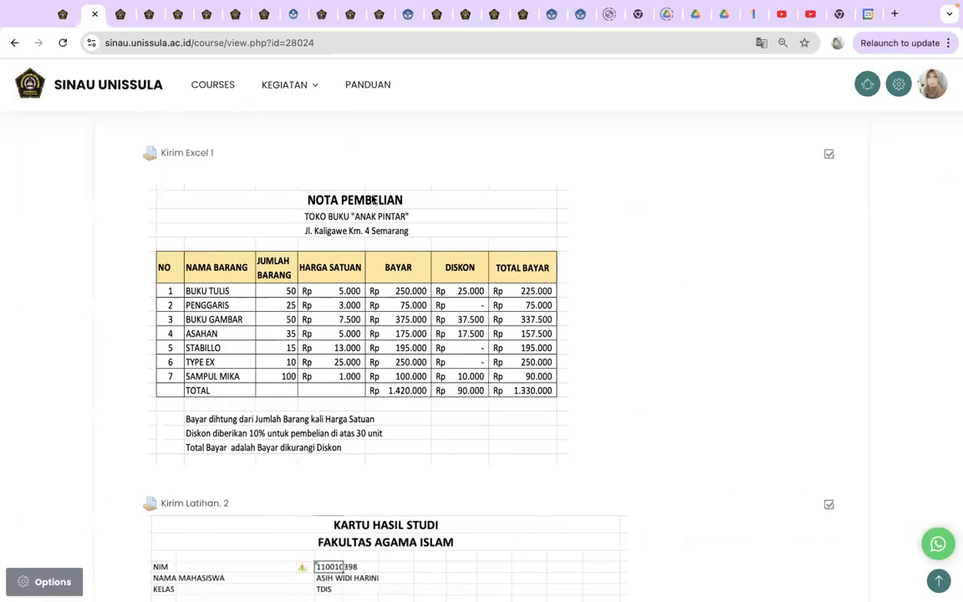
key("ctrl+Left")
type("3000")
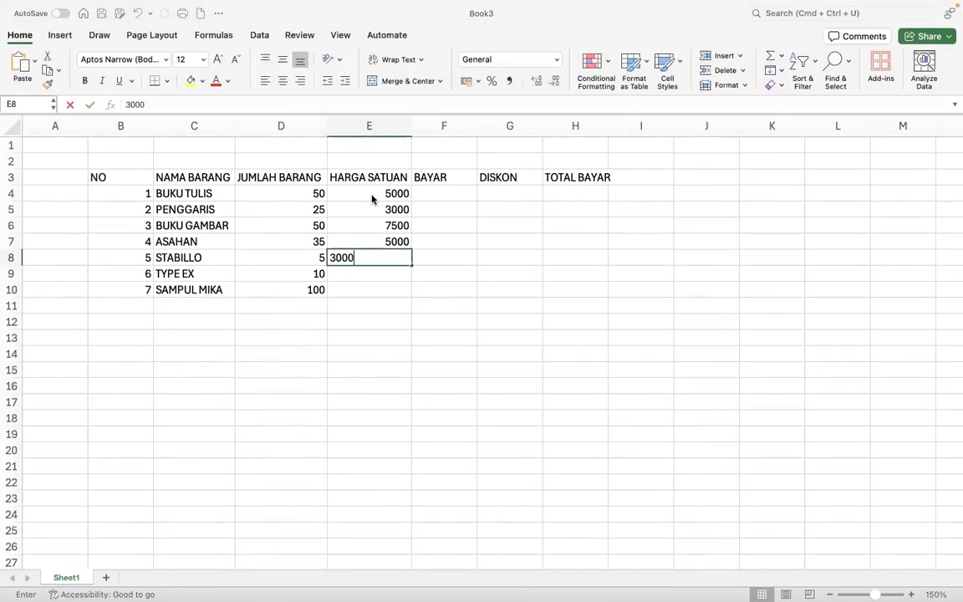
key("Return")
type("25000")
key("Return")
key("ctrl+Right")
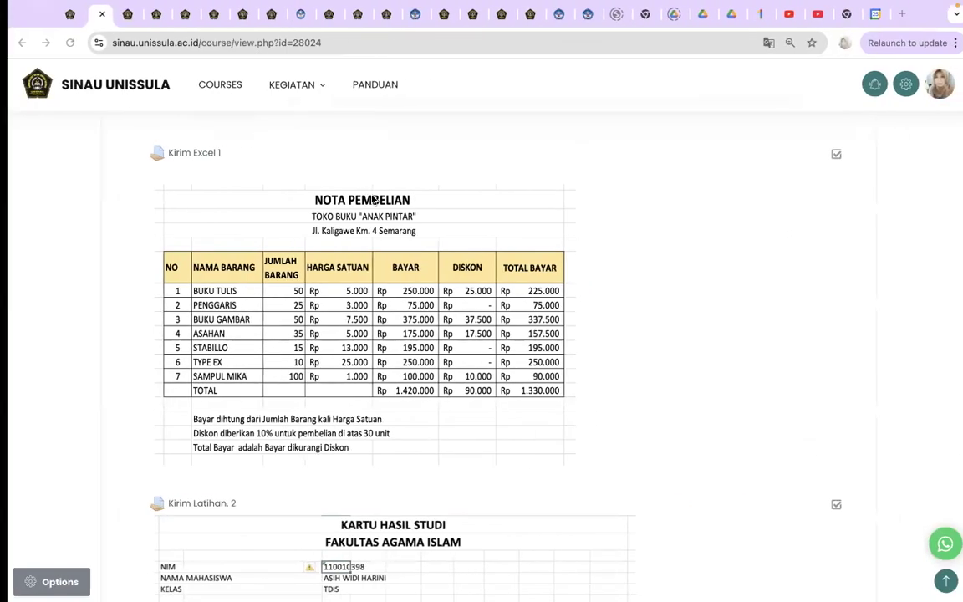
key("ctrl+Left")
type("000")
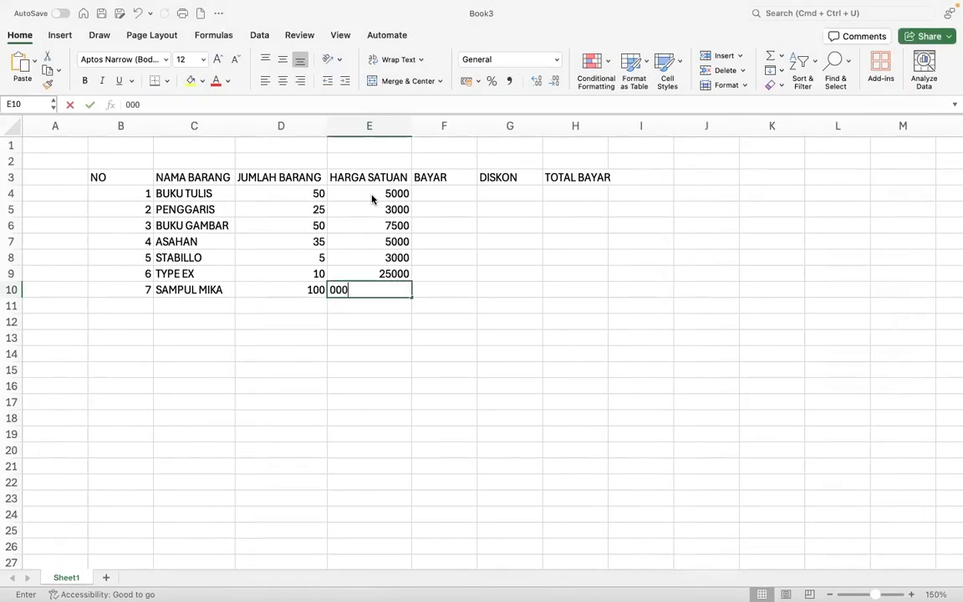
key("BackSpace")
key("BackSpace")
key("BackSpace")
type("1000")
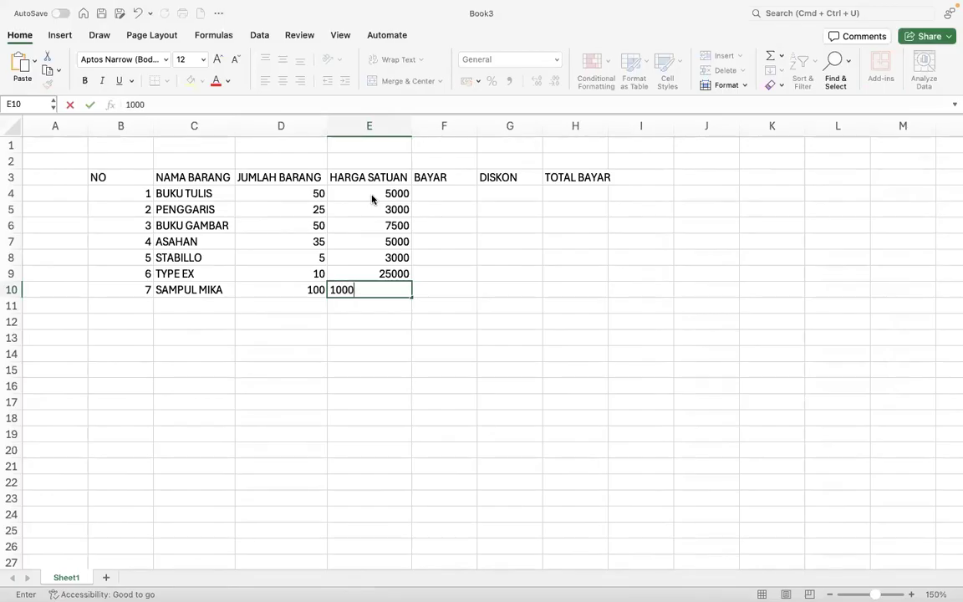
key("Return")
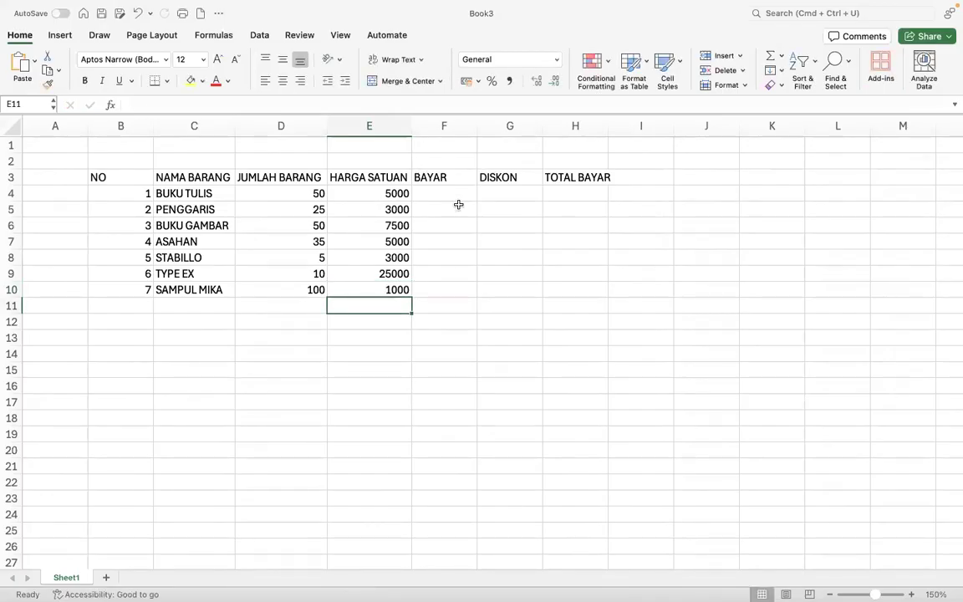
- Point out the quantity and unit price cells D4, E4 and E5 used for BAYAR
left_click(357, 193)
left_click(279, 196)
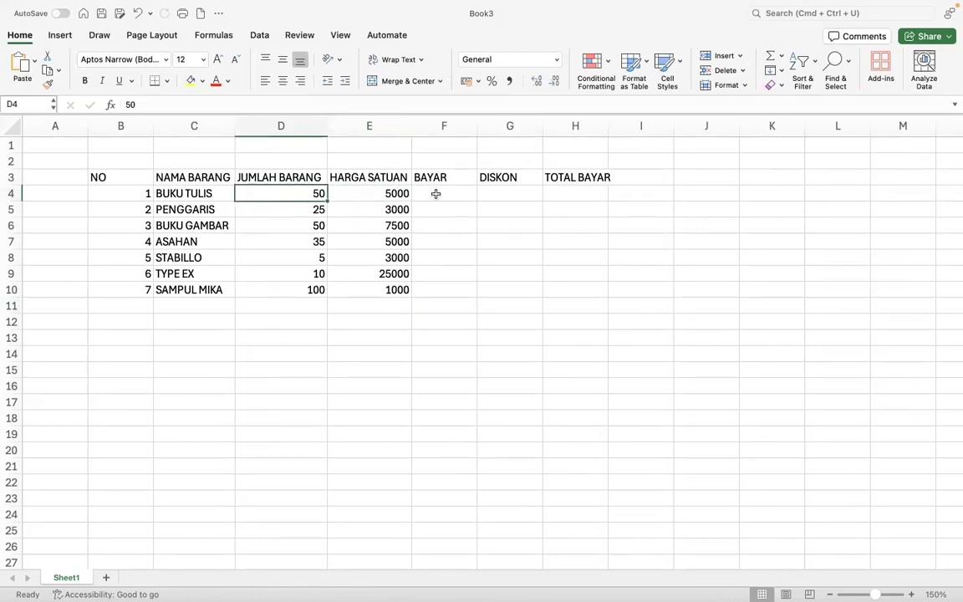
left_click(381, 193)
left_click(301, 193)
left_click(370, 210)
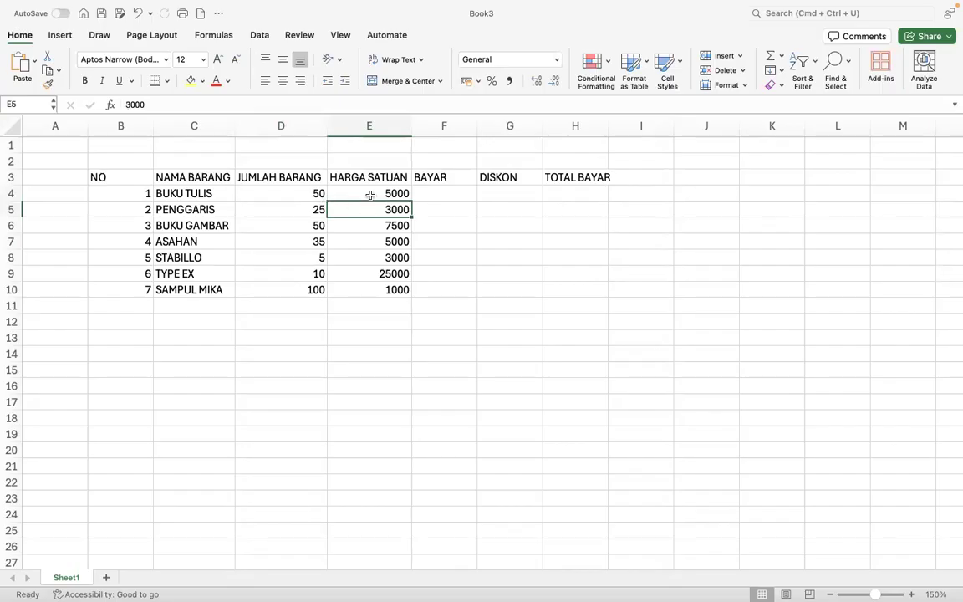
- Enter the formula =D4*E4 in F4 for BUKU TULIS
left_click(437, 195)
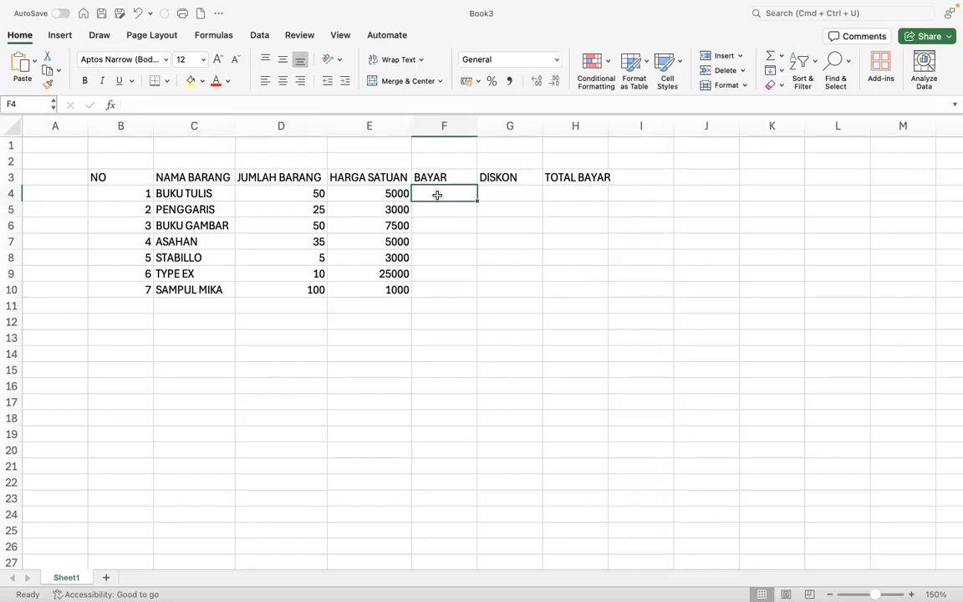
type("=")
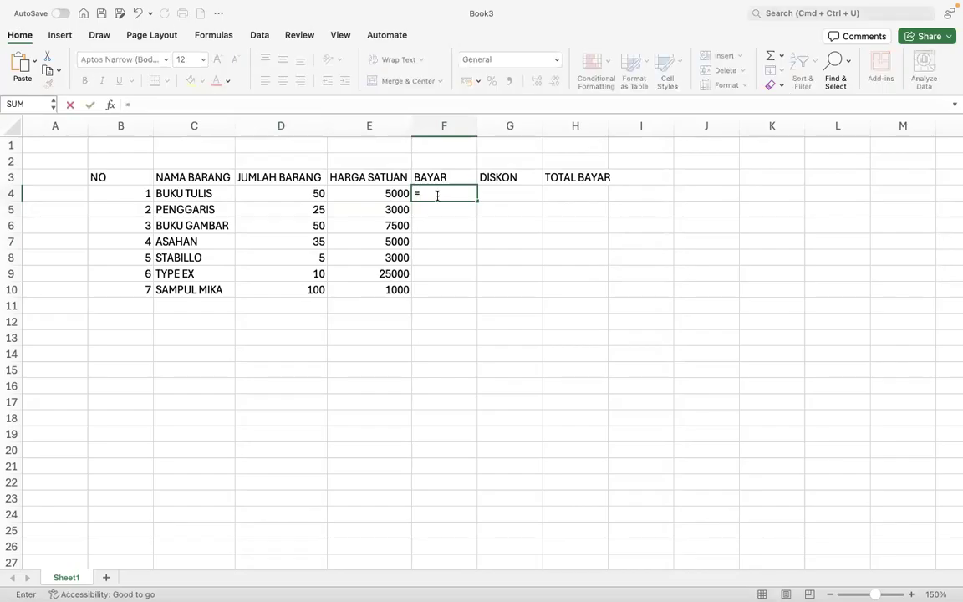
left_click(293, 196)
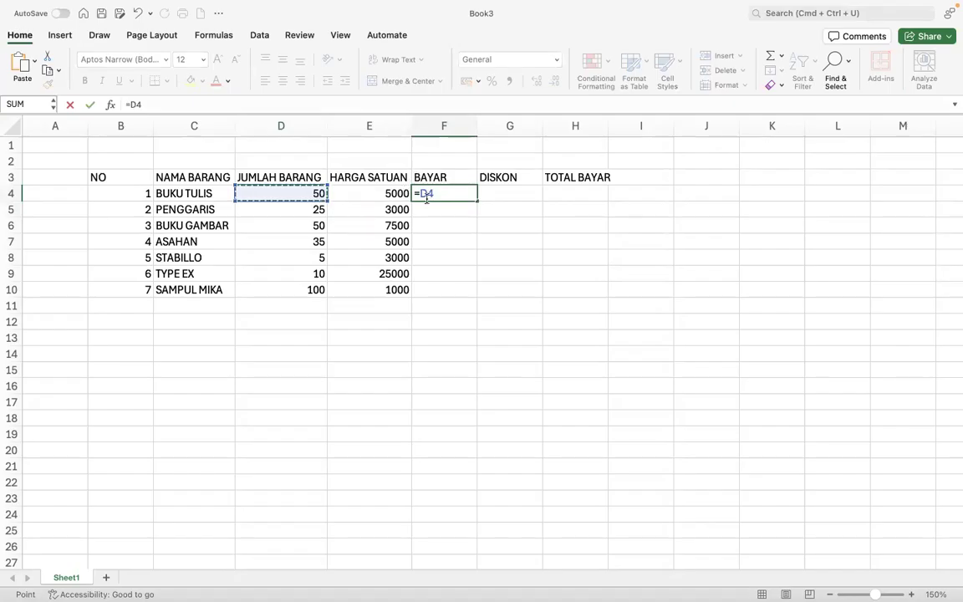
type("*")
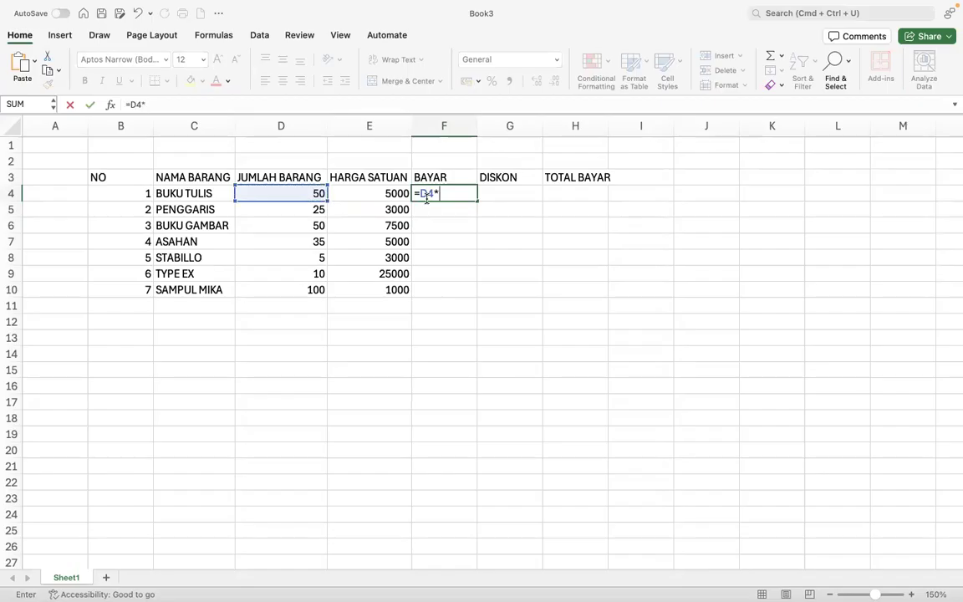
left_click(360, 189)
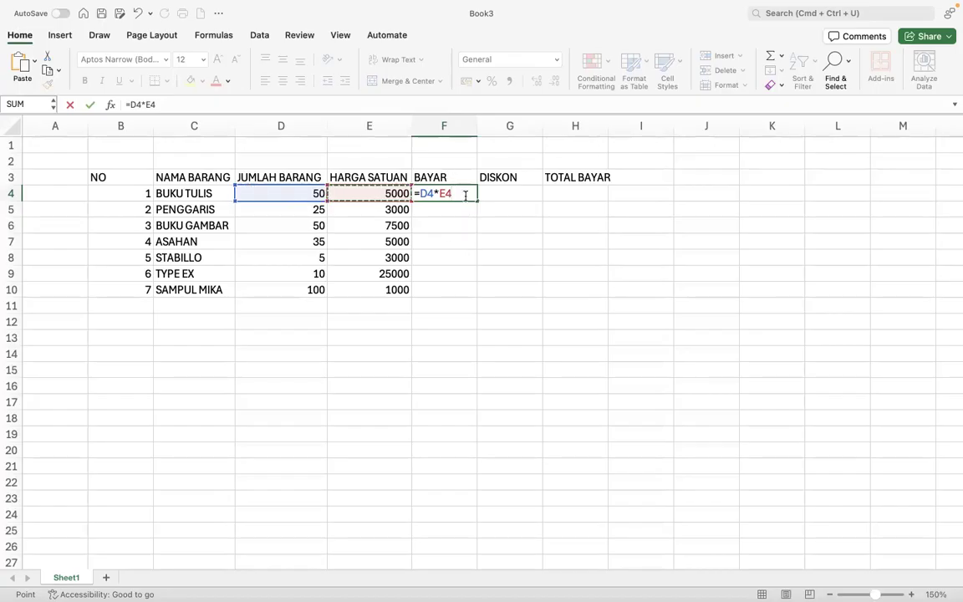
key("Return")
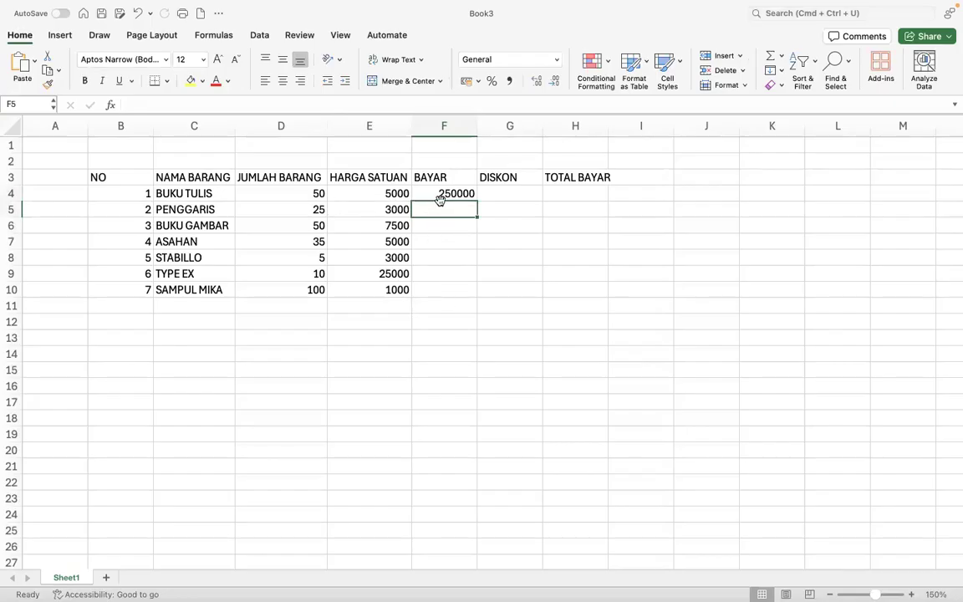
- Enter the formula =D5*E5 in F5 for PENGGARIS
type("=")
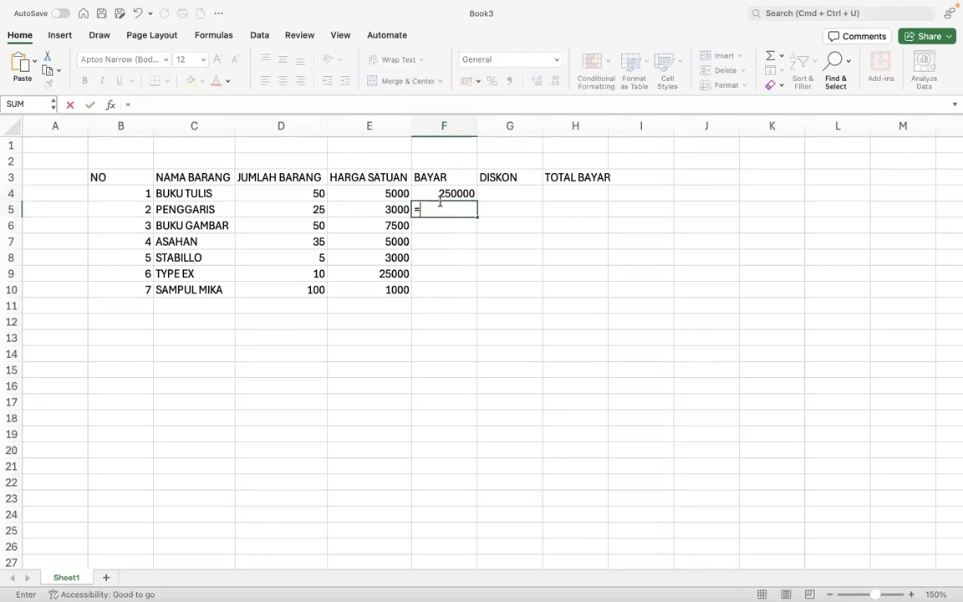
left_click(318, 211)
type("*")
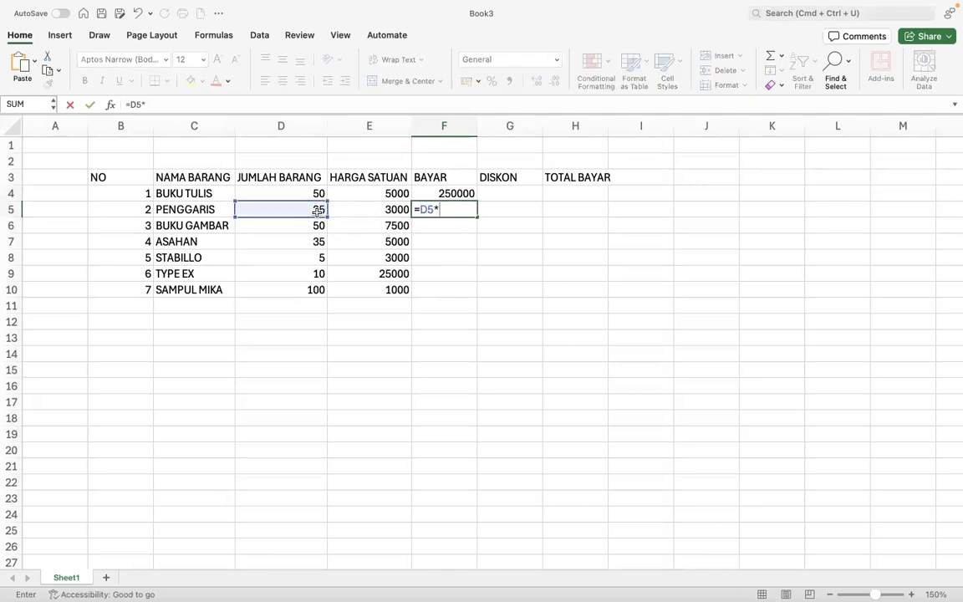
left_click(337, 214)
key("Return")
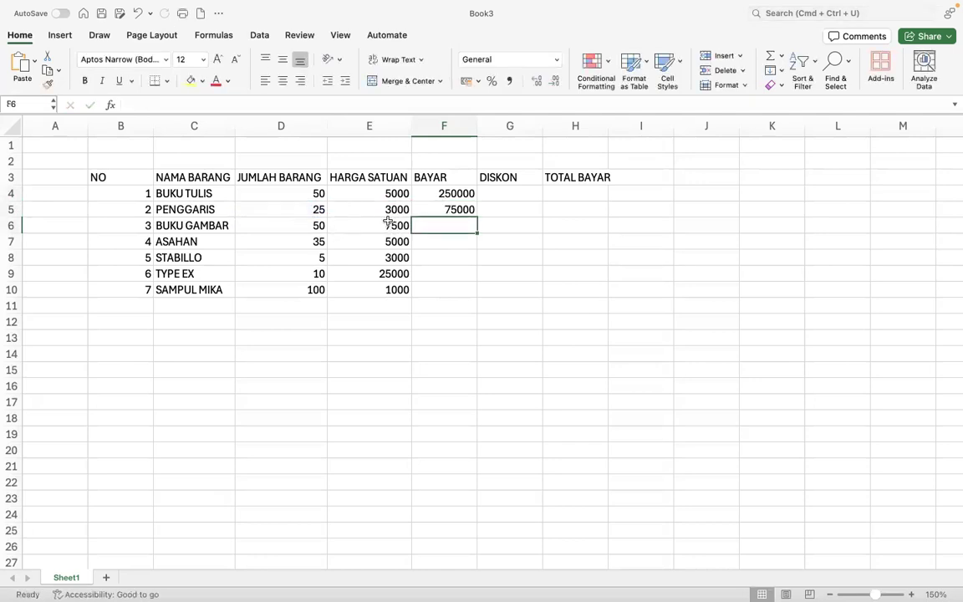
- Clear F5 and fill the F4 formula down to F10, giving 250000 through 100000
left_click(438, 193)
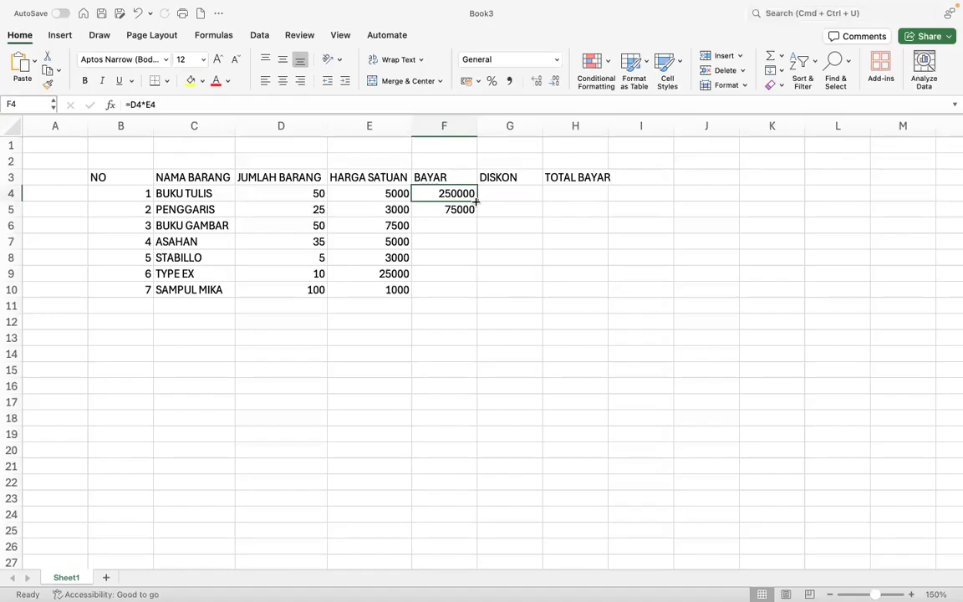
left_click(433, 211)
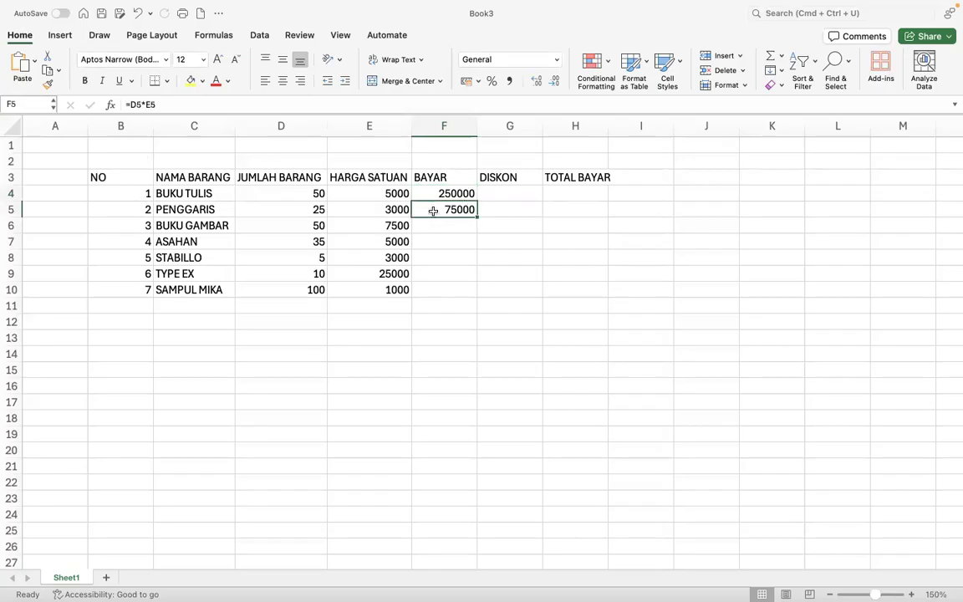
key("Delete")
left_click(435, 195)
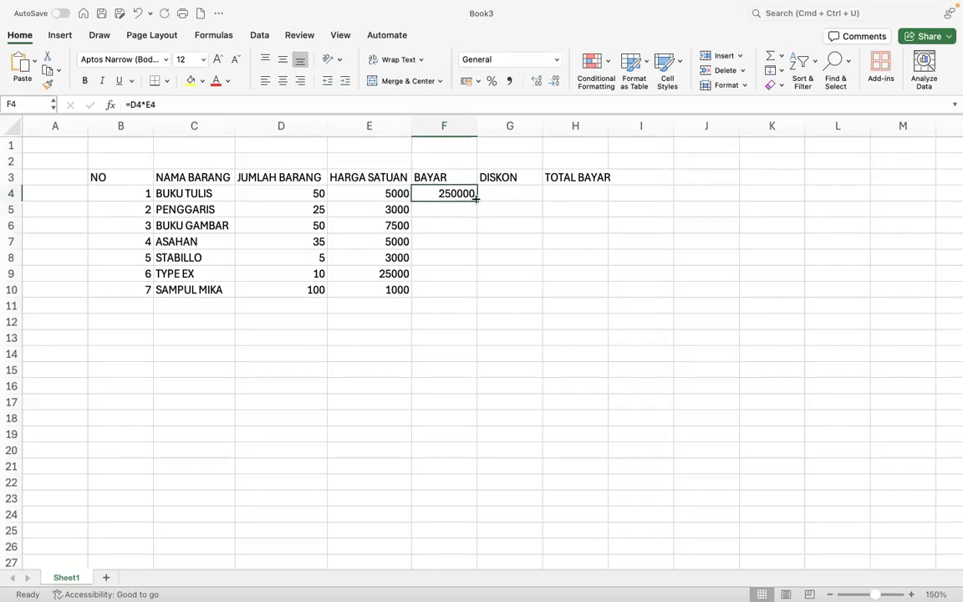
double_click(476, 198)
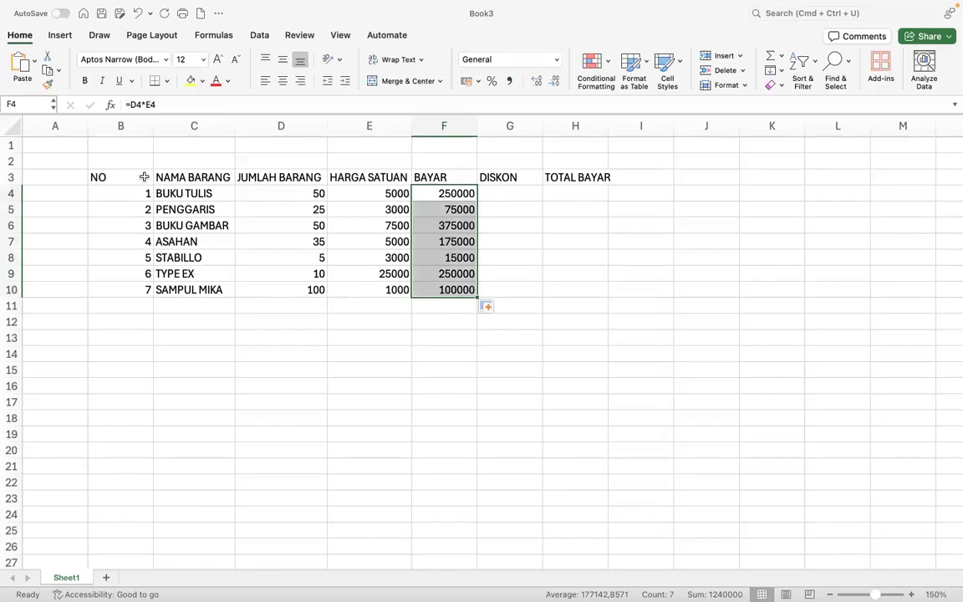
left_click(227, 335)
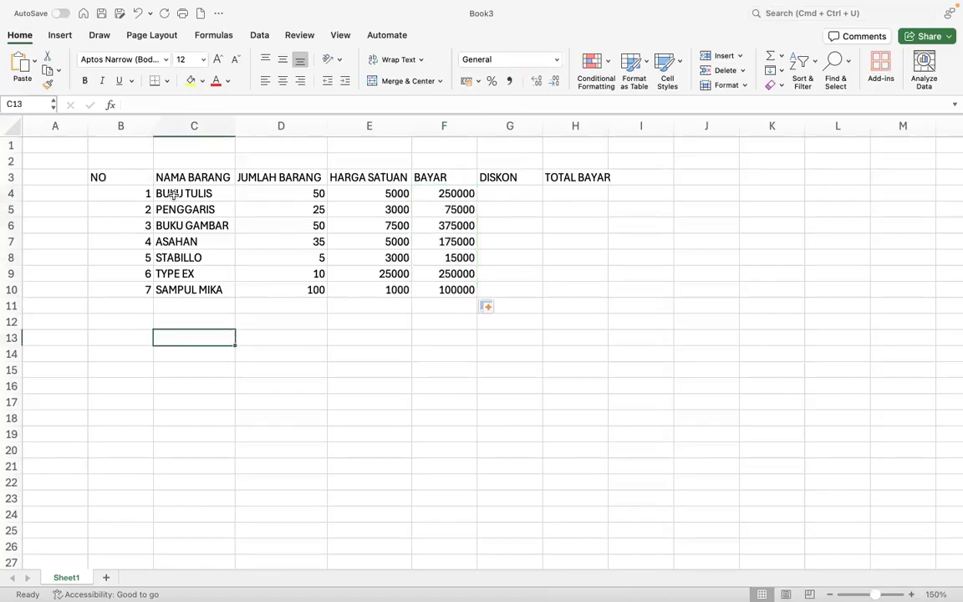
- Apply All Borders to the invoice table B3:H11
key("super+Tab")
key("super+Tab")
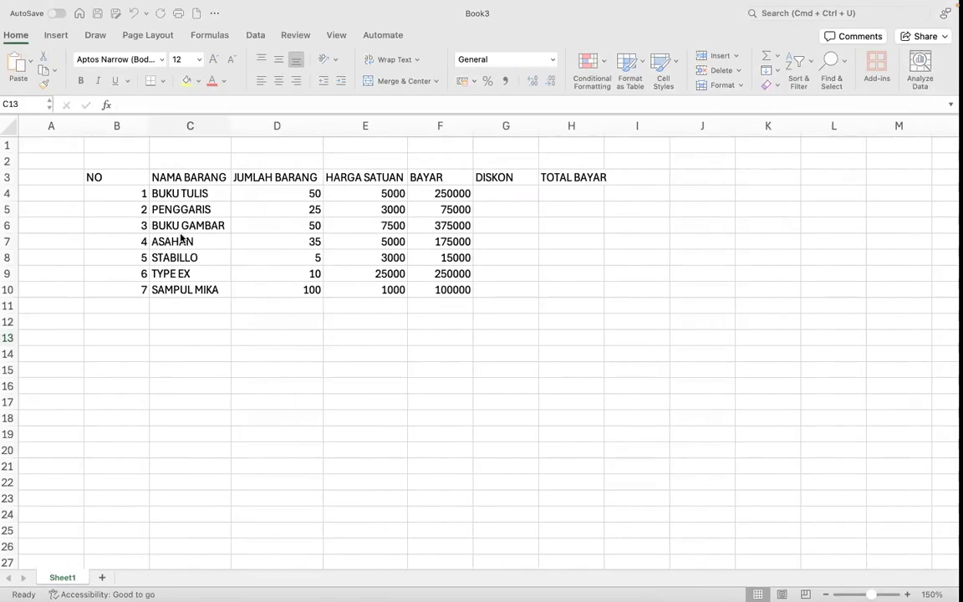
left_click(97, 176)
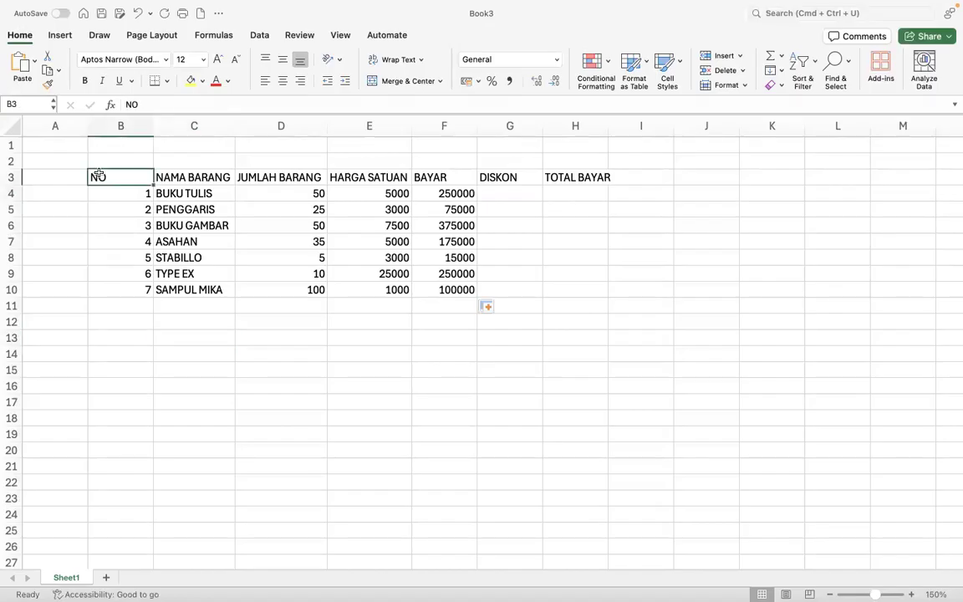
mouse_move(98, 176)
left_mouse_down()
mouse_move(503, 256)
mouse_move(571, 315)
mouse_move(569, 308)
left_mouse_up()
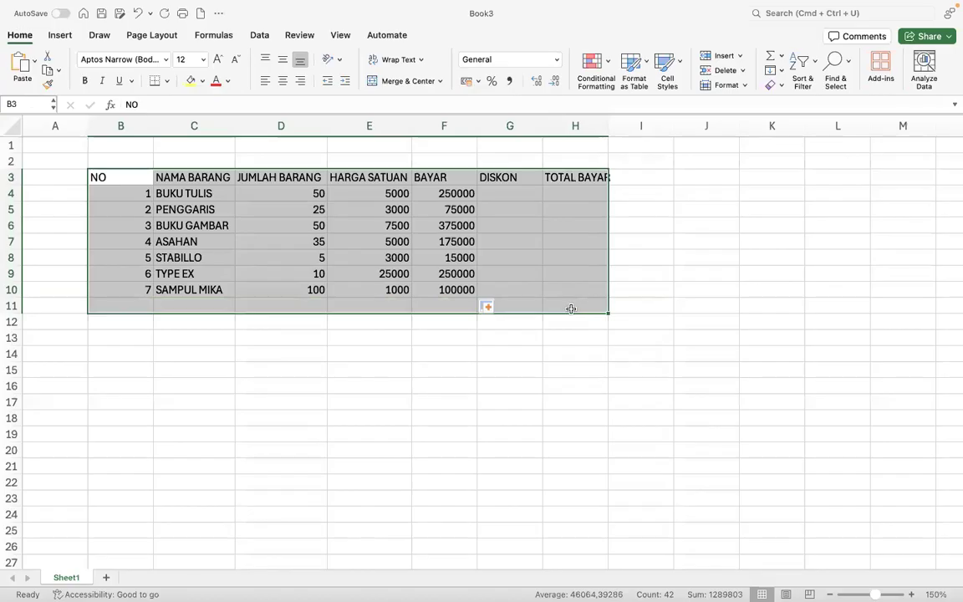
left_click(167, 82)
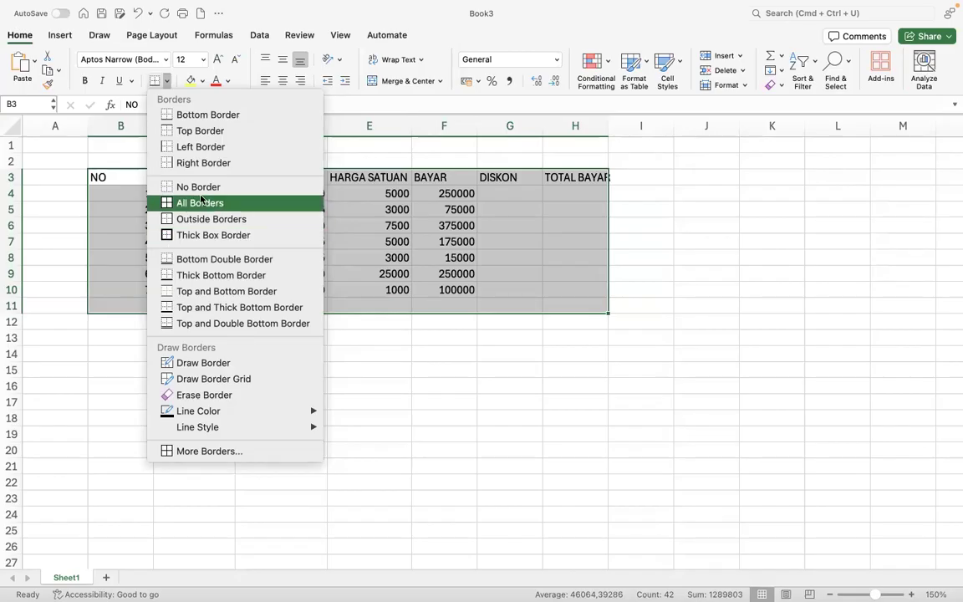
left_click(164, 203)
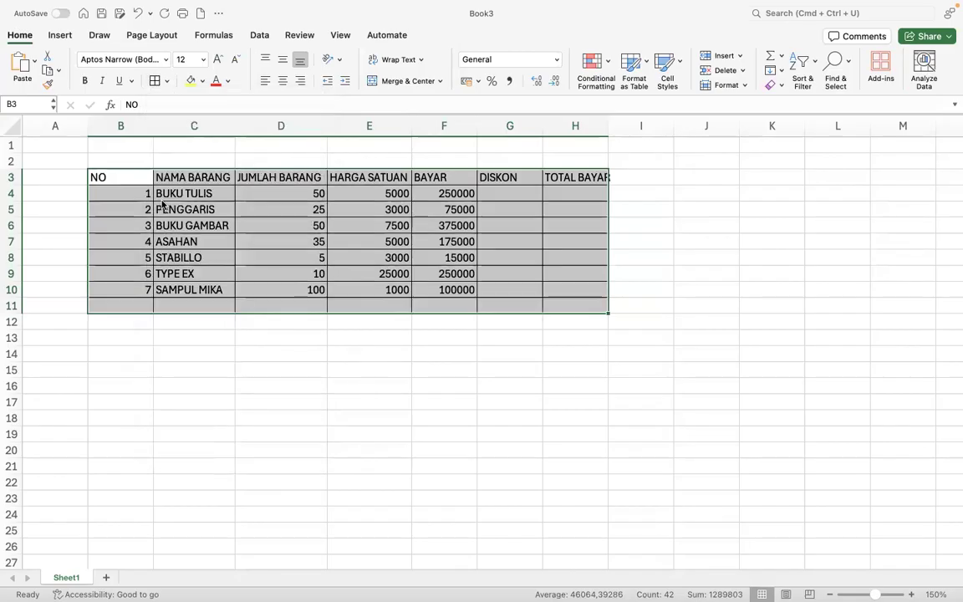
left_click(477, 354)
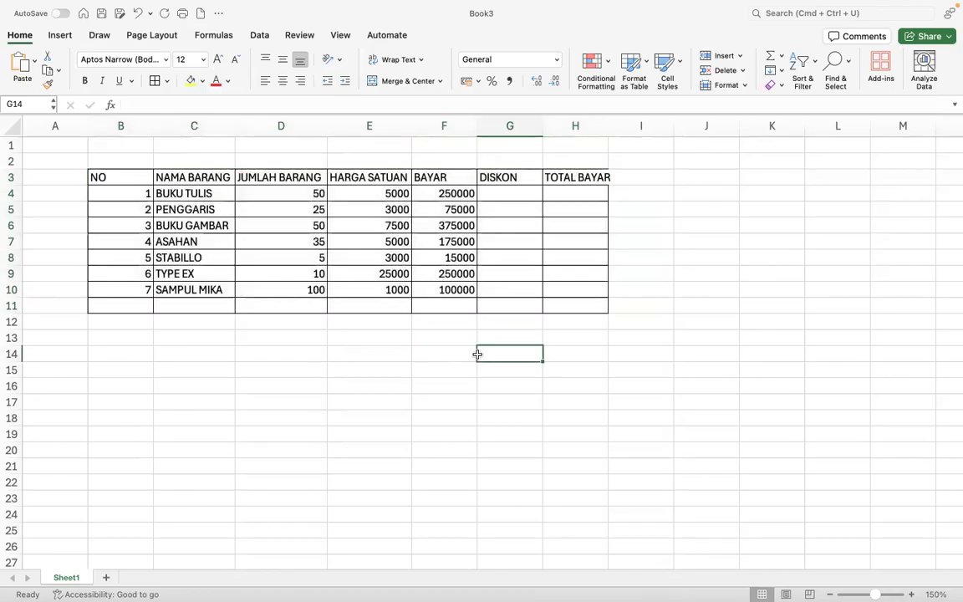
left_click_drag(98, 178, 543, 177)
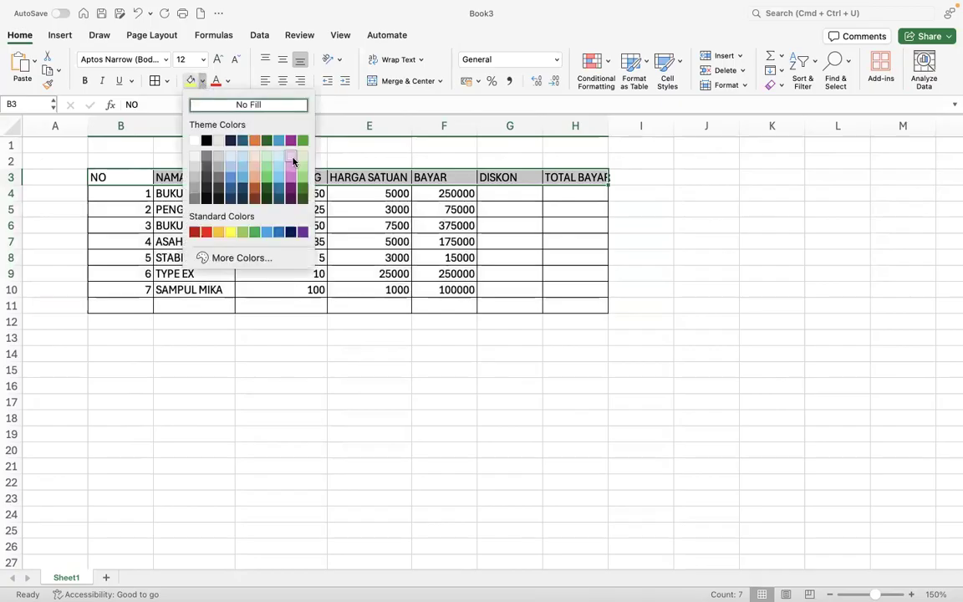
- Give the header row B3:H3 a light green fill and bold text
left_click(268, 154)
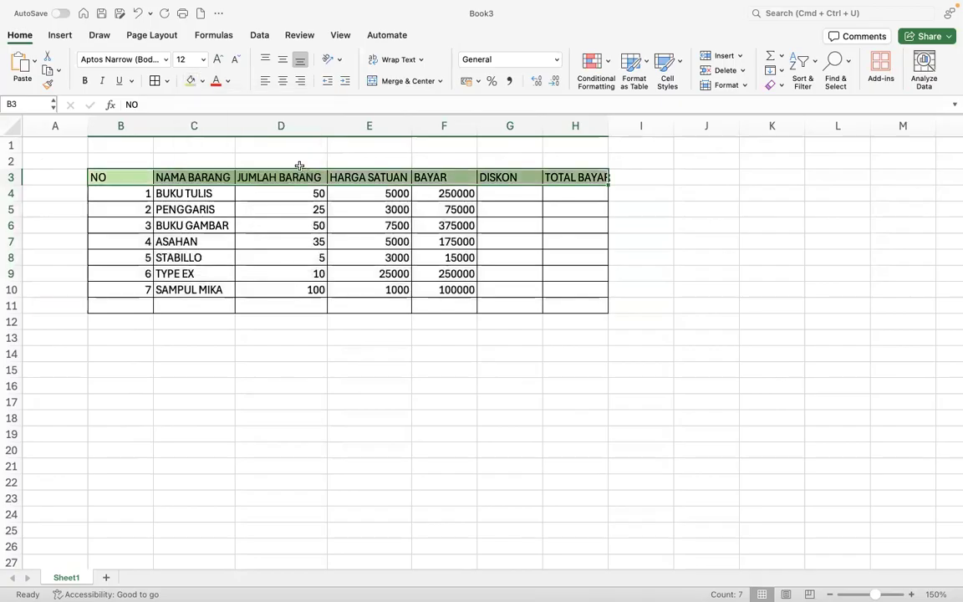
left_click(85, 80)
left_click(182, 237)
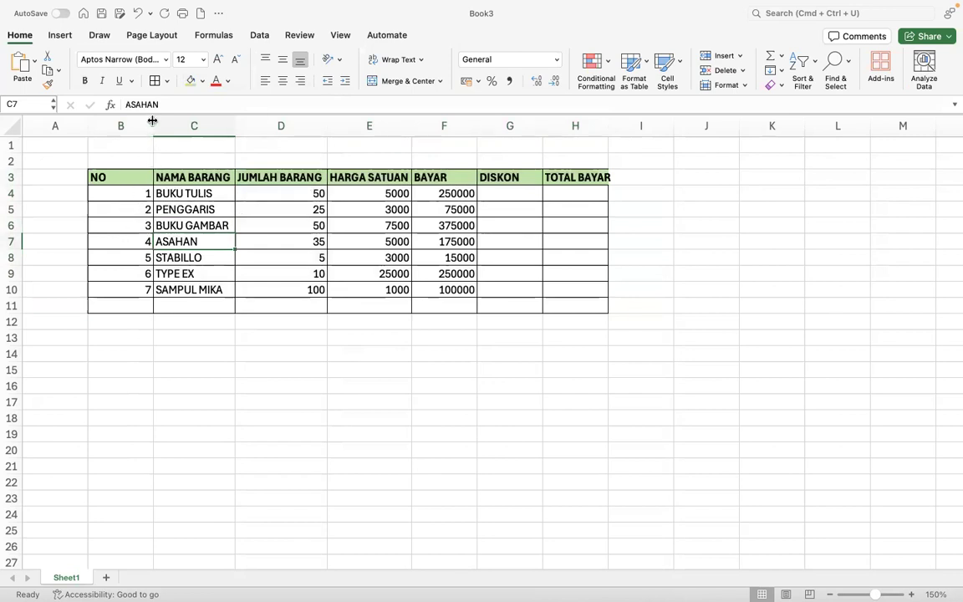
left_click(125, 124)
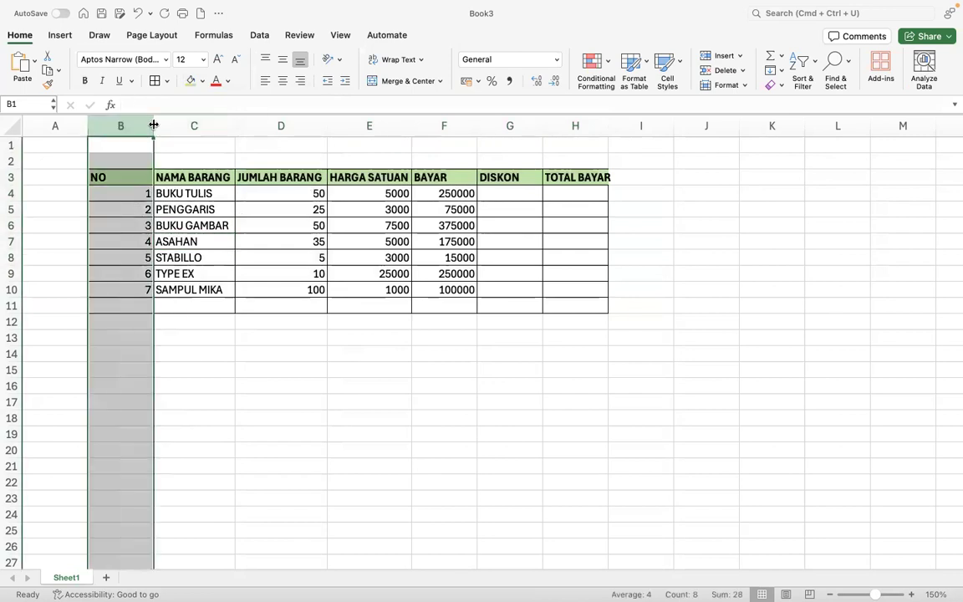
- Narrow column B and centre its numbers
left_click_drag(154, 125, 116, 128)
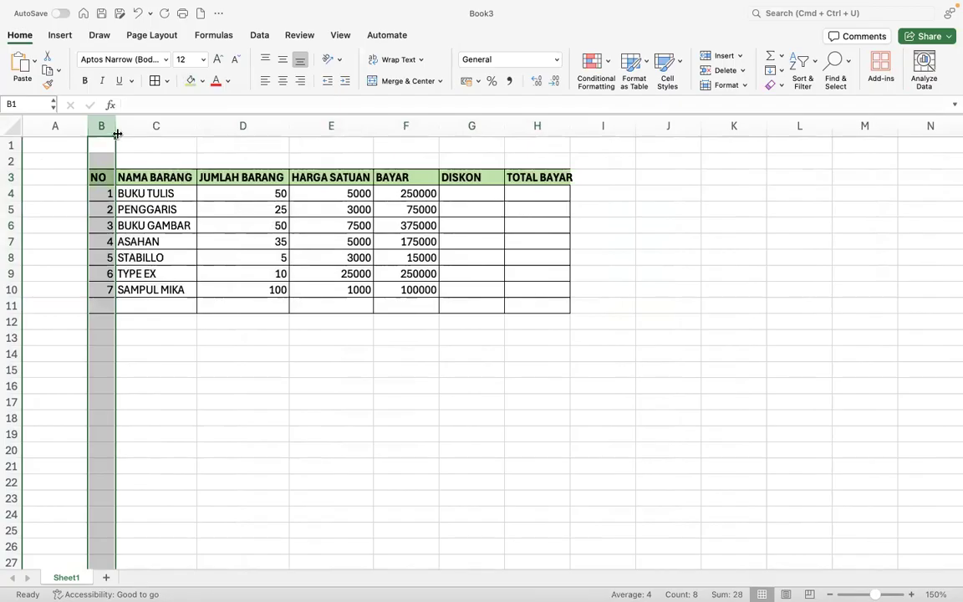
left_click(285, 84)
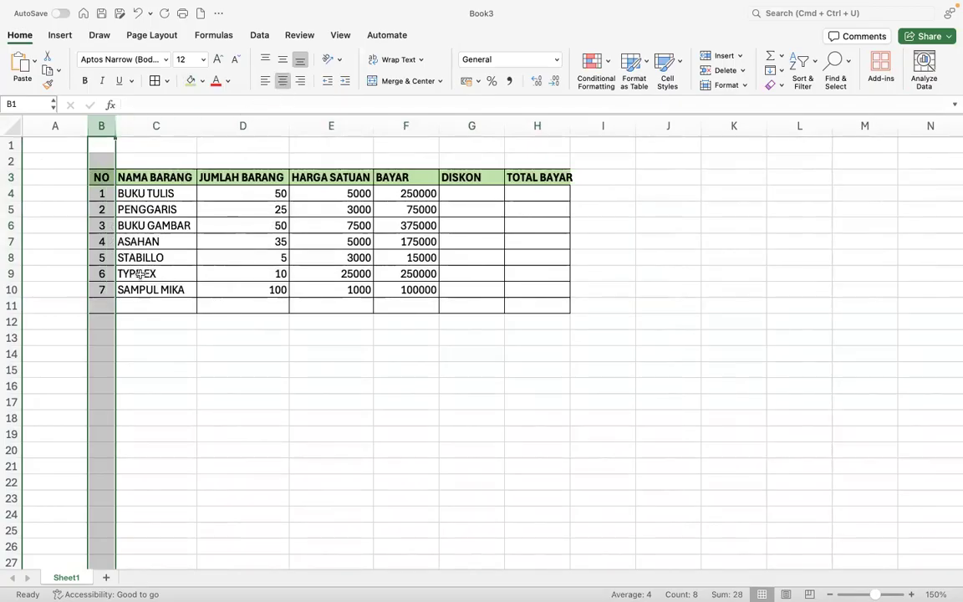
left_click(138, 274)
- Label cell C11 TOTAL
key("ctrl+Right")
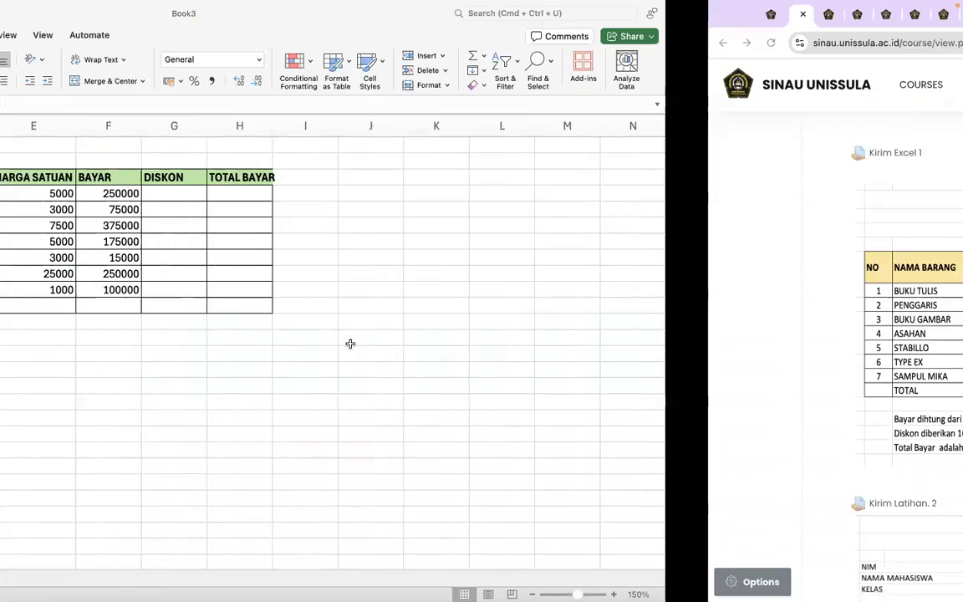
key("ctrl+Left")
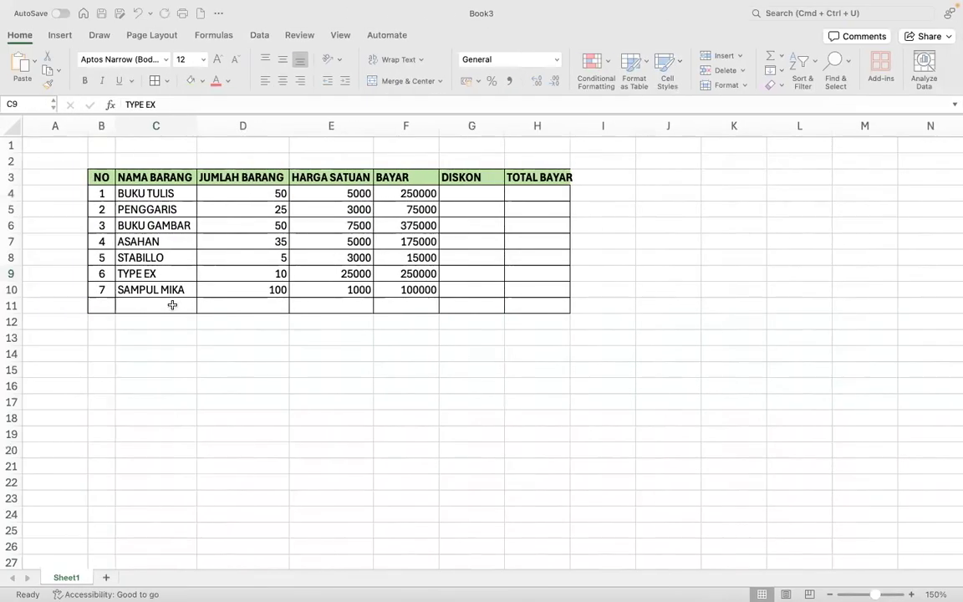
left_click(158, 302)
type("TOTAL")
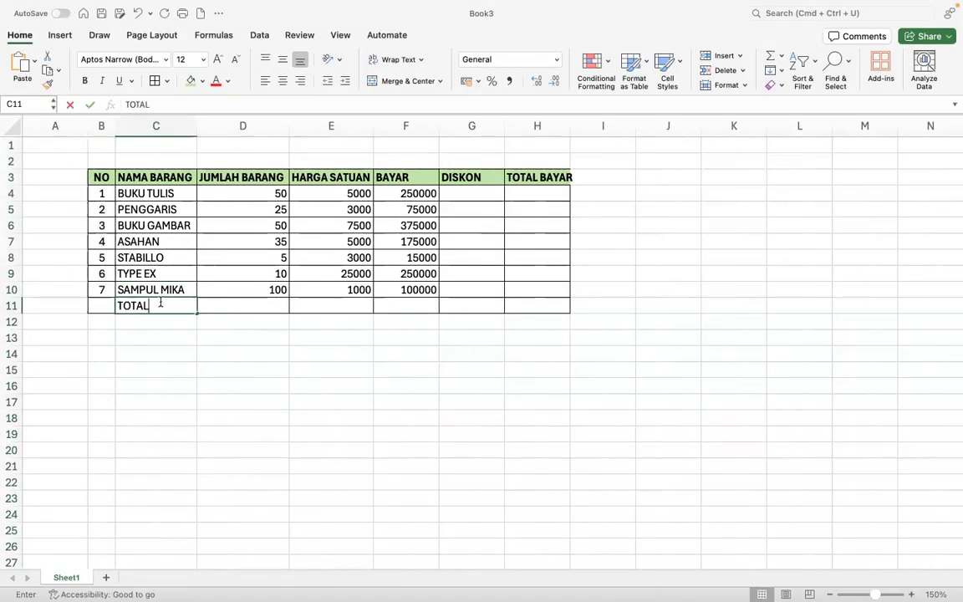
key("Return")
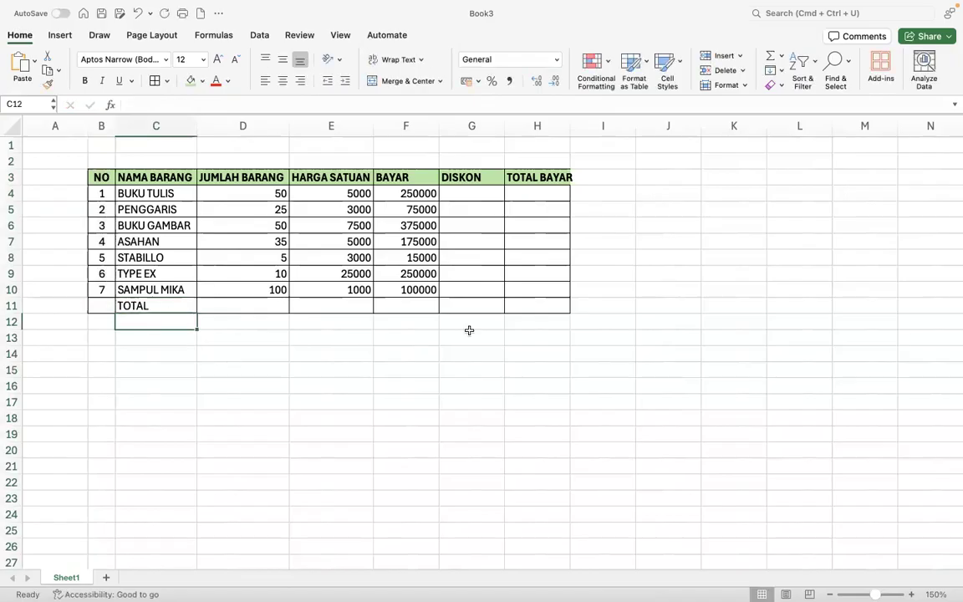
- Widen column H so the TOTAL BAYAR heading fits
left_click_drag(569, 125, 586, 127)
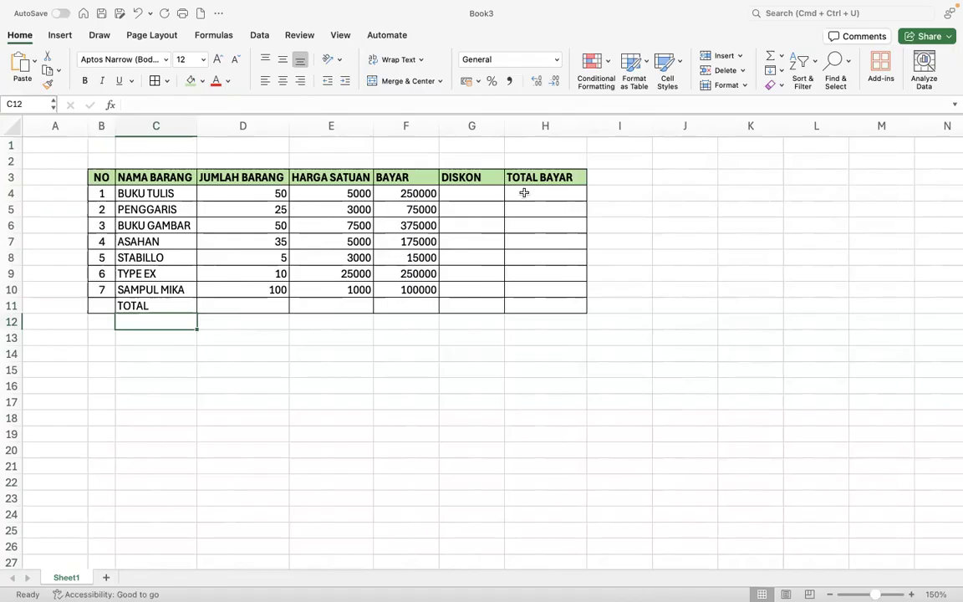
left_click(462, 194)
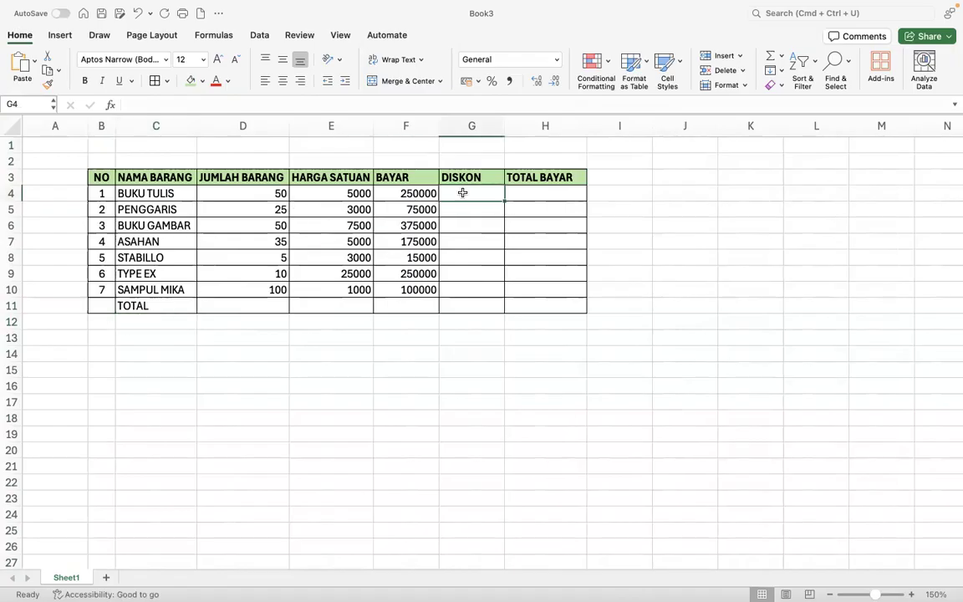
key("super+Tab")
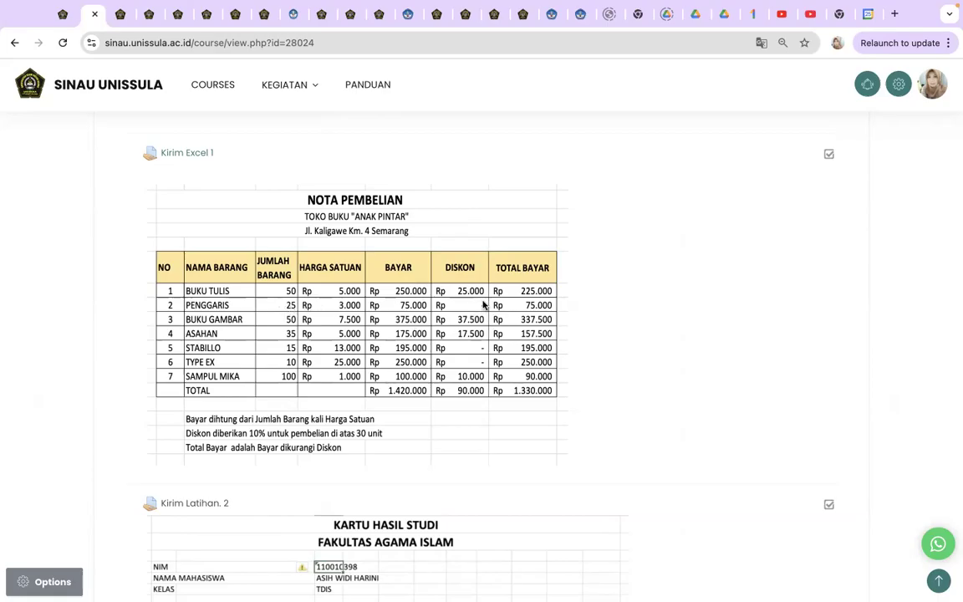
key("ctrl+Left")
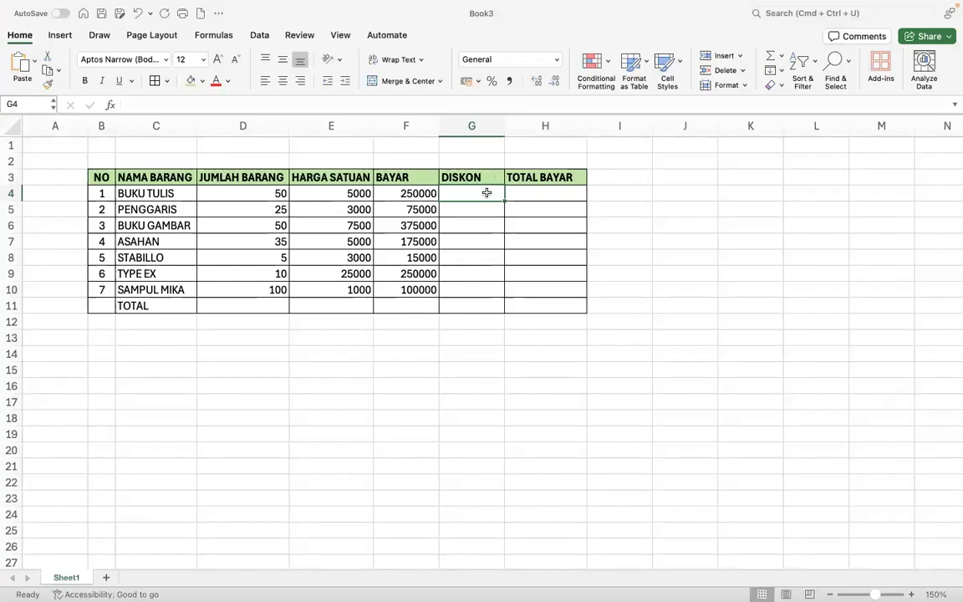
type("=")
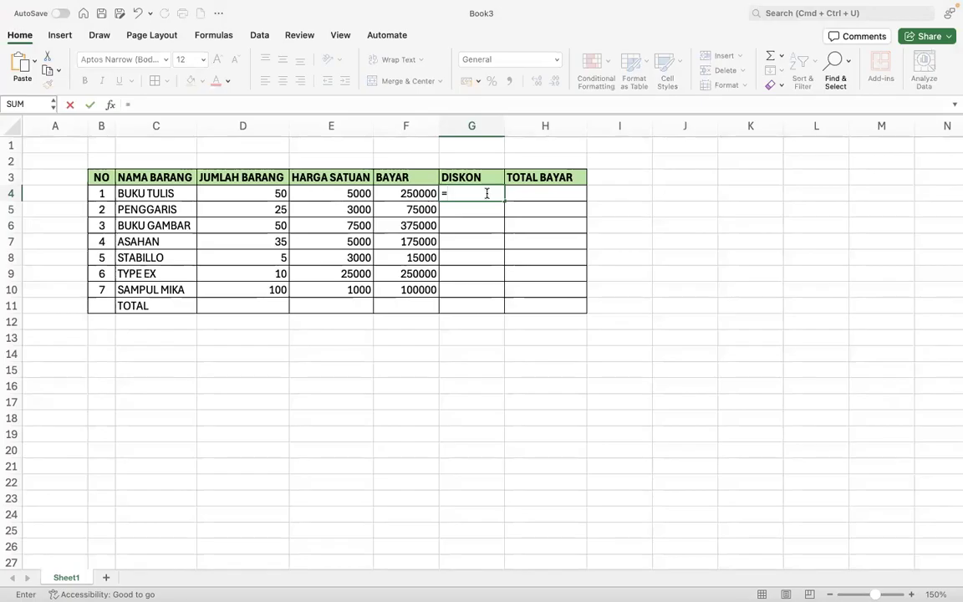
type("IF")
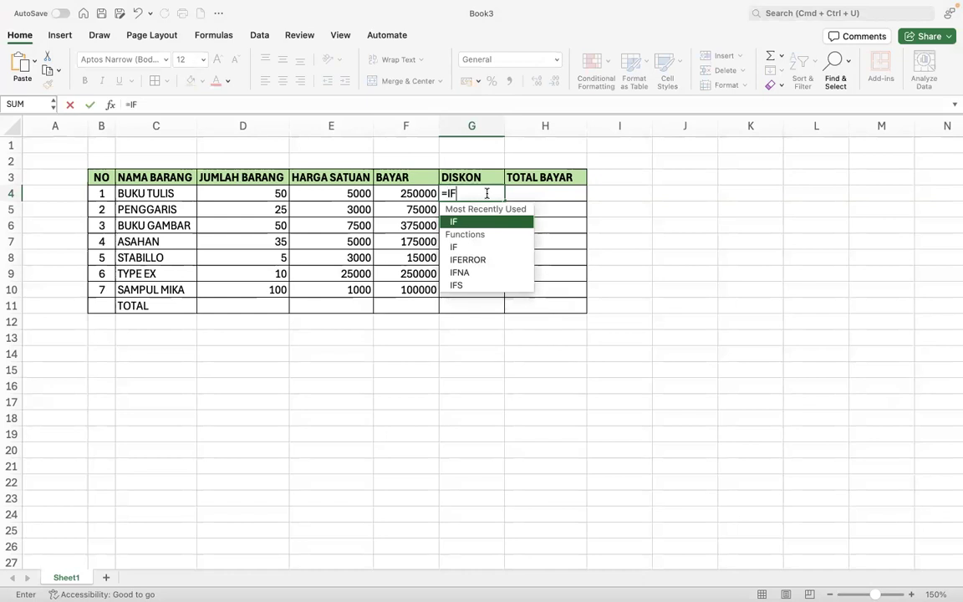
type("(")
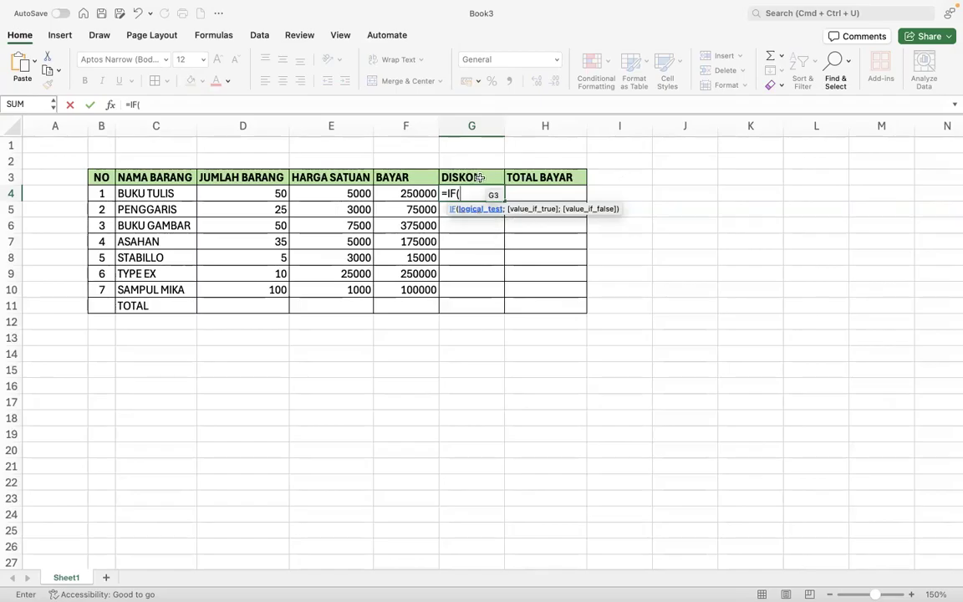
- Build G4's formula up to =IF(D4>=30, testing whether at least 30 were bought
left_click(242, 194)
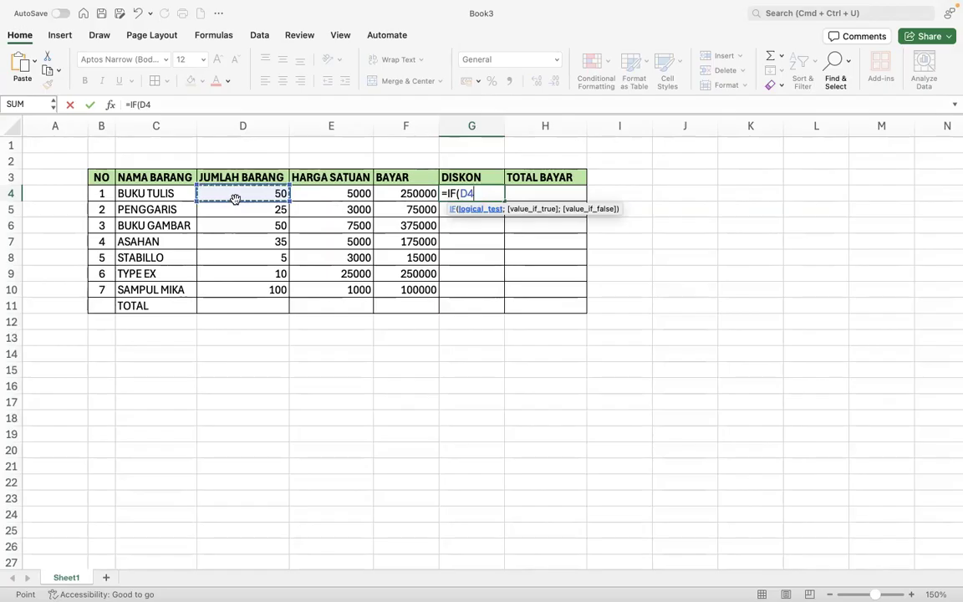
type(">=")
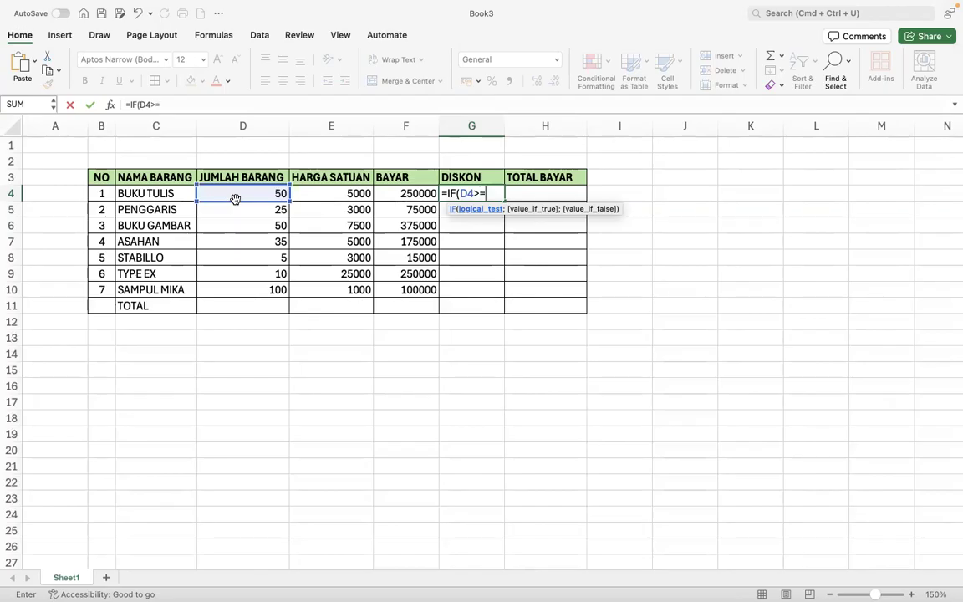
type("30")
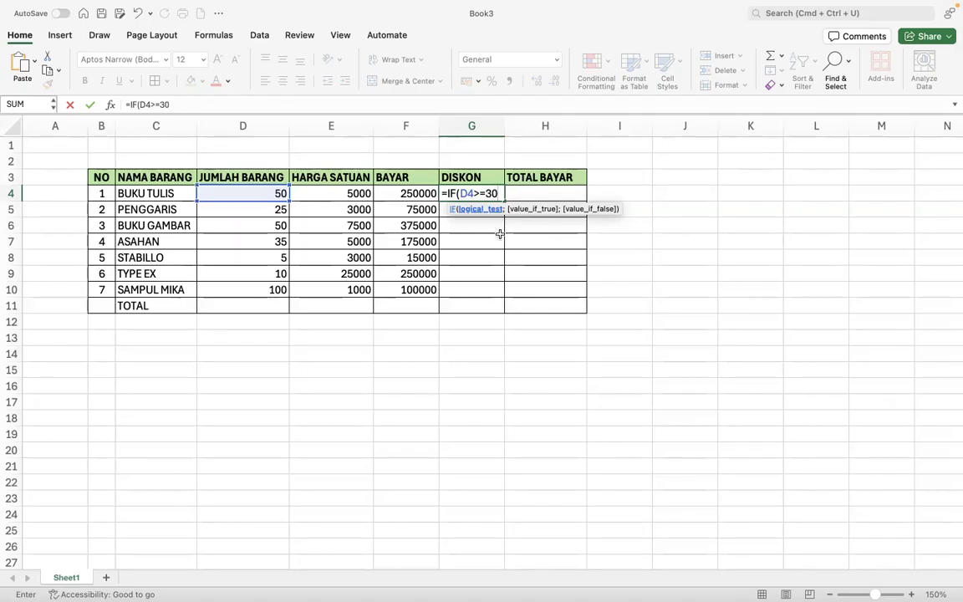
type(";")
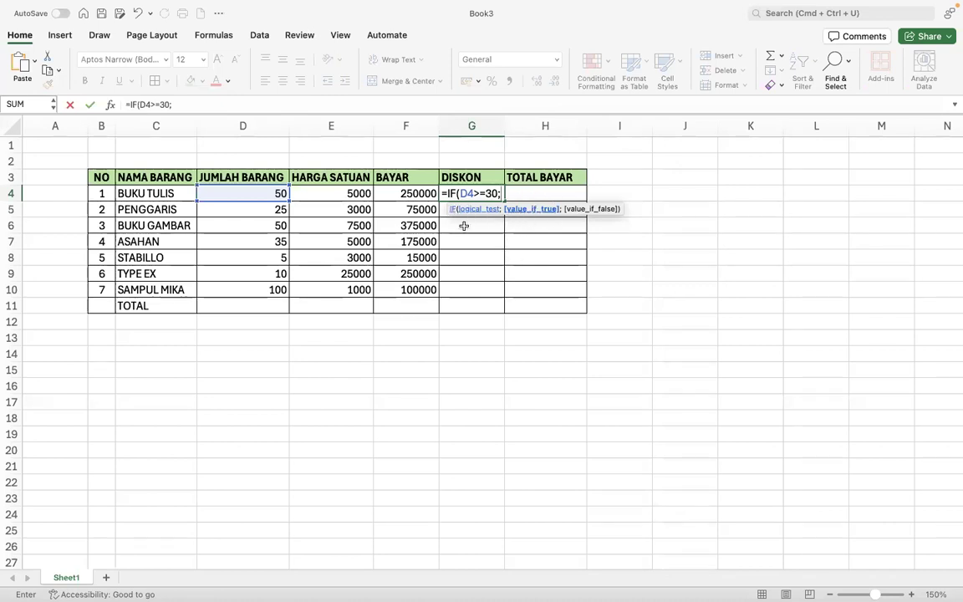
key("BackSpace")
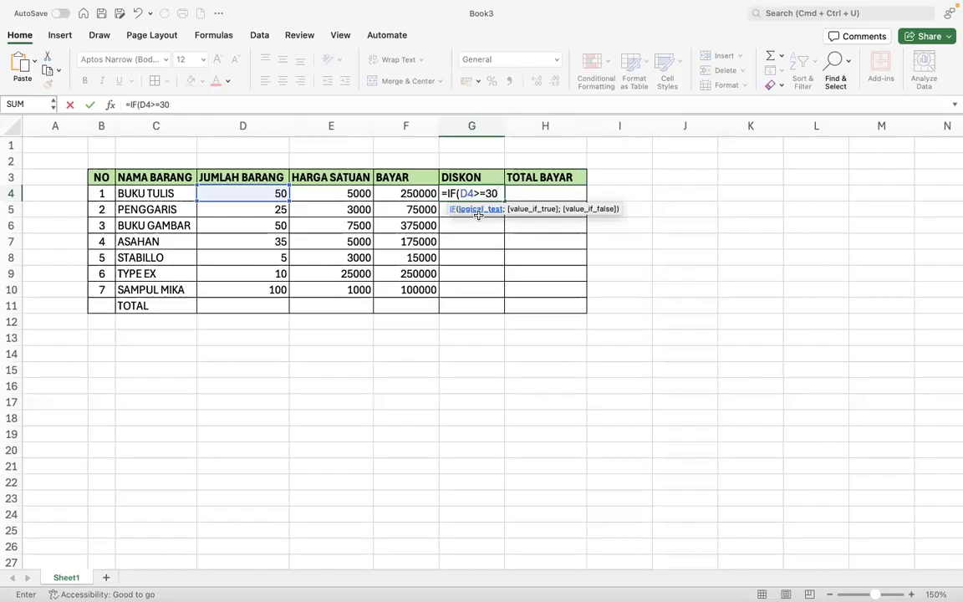
- Complete G4 as =IF(D4>=30;10%*F4;0), giving a 25000 discount
type(";")
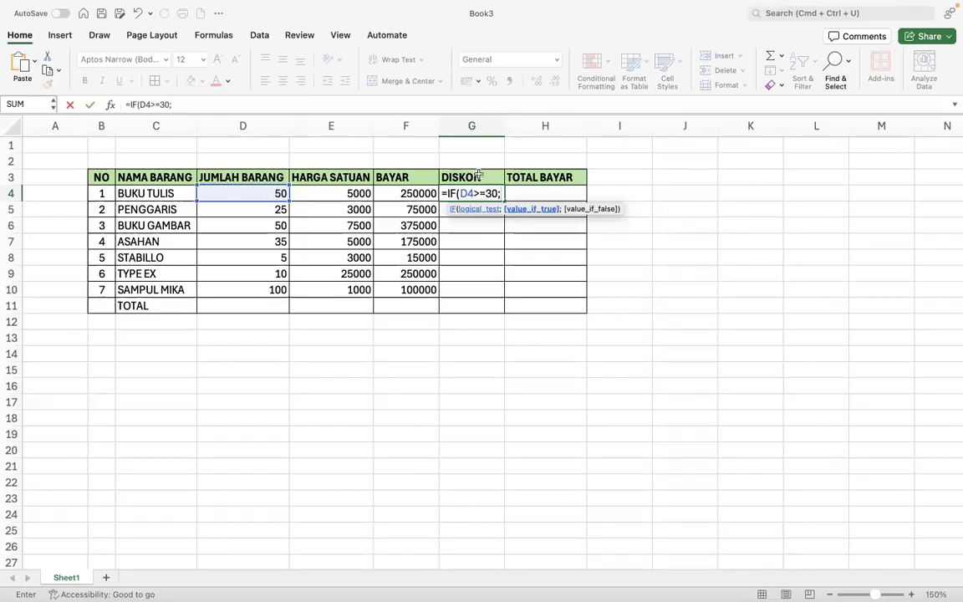
type("10%*")
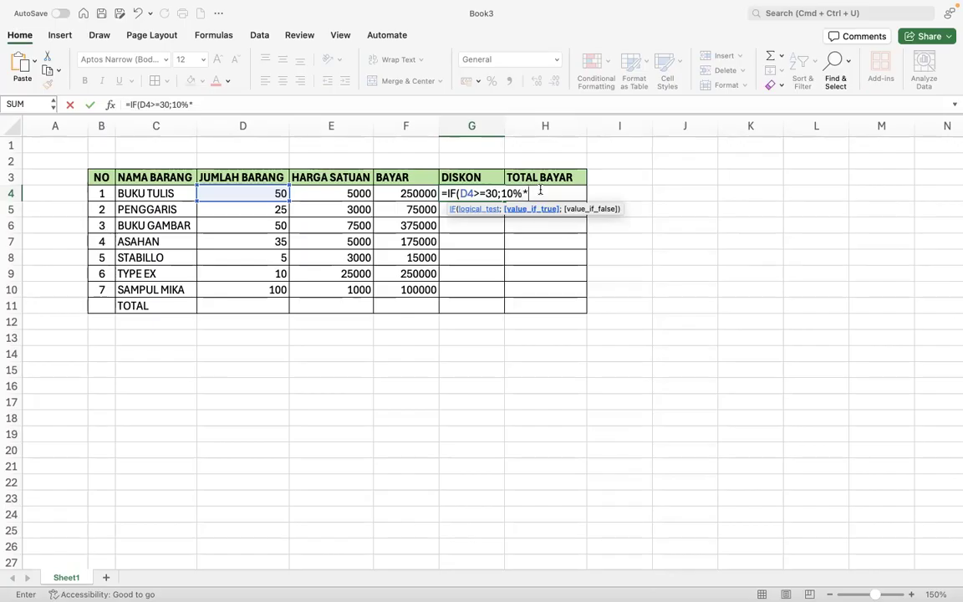
left_click(390, 194)
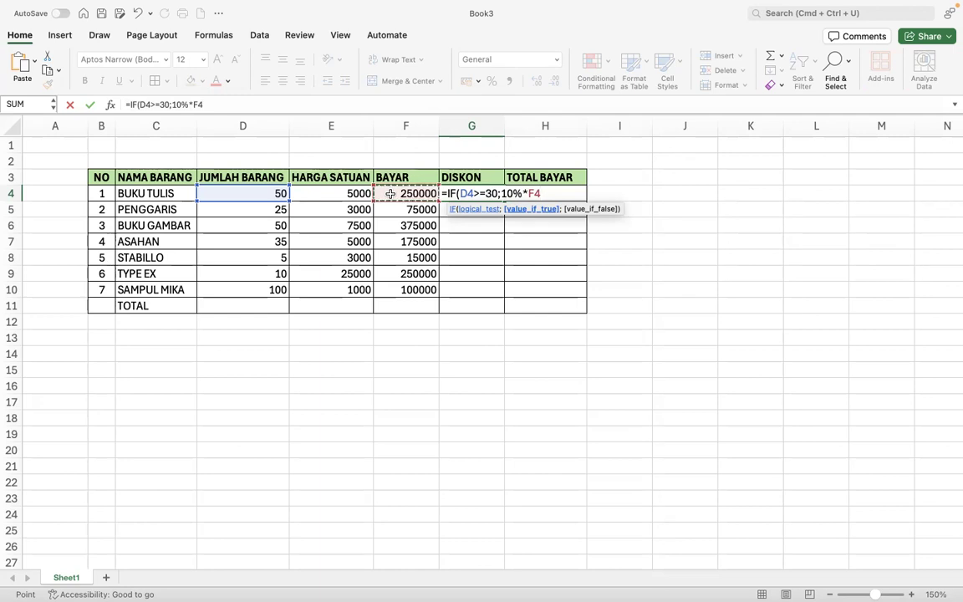
type(";")
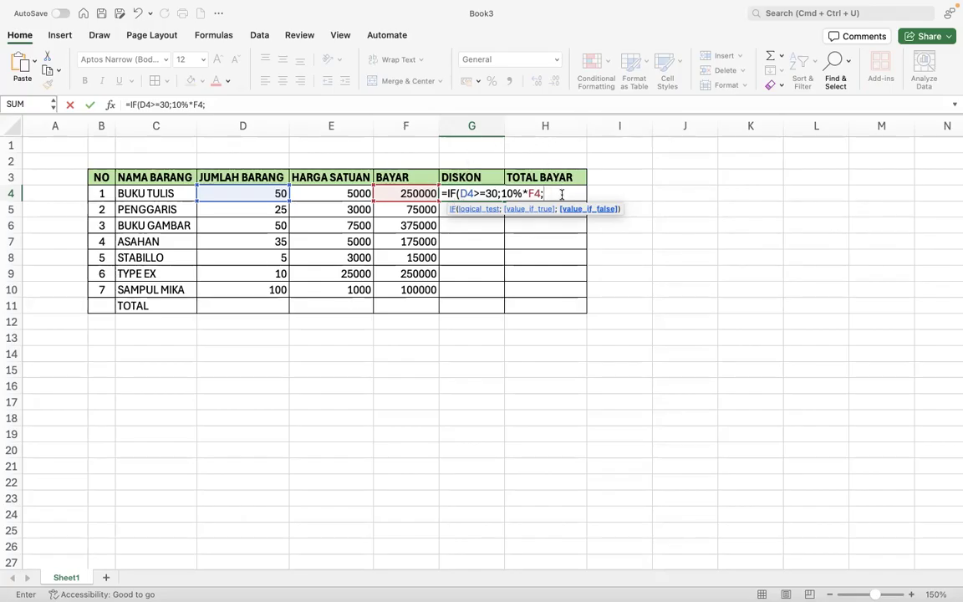
type("0)")
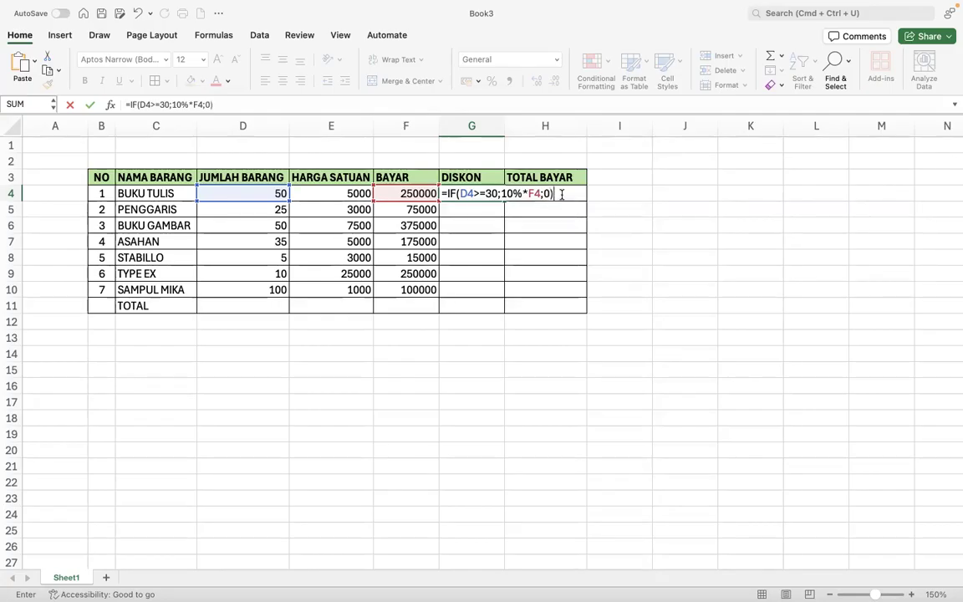
key("Return")
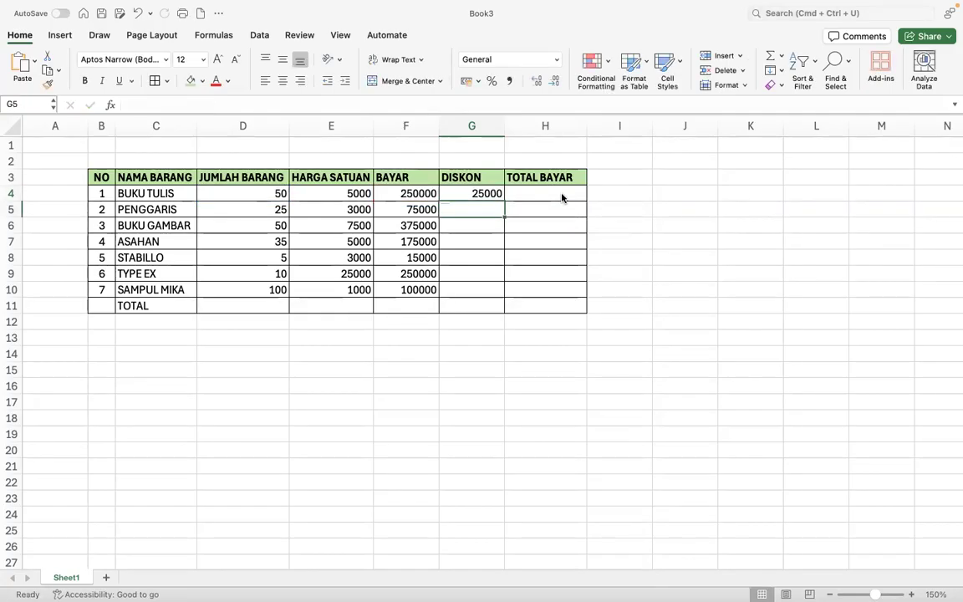
- Copy the G4 discount formula down to G10 and verify PENGGARIS, STABILLO and TYPE EX
left_click(471, 192)
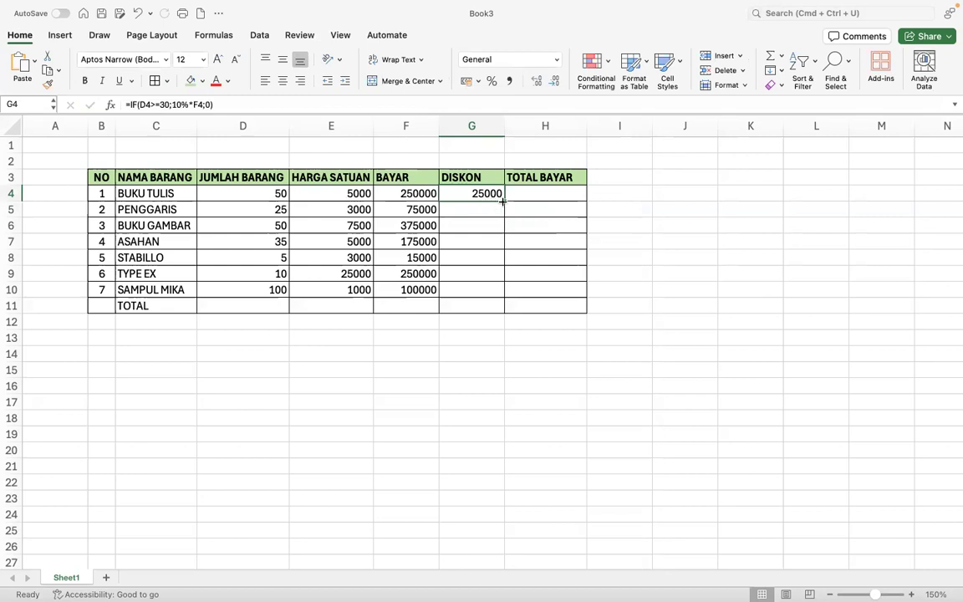
left_click_drag(502, 201, 490, 311)
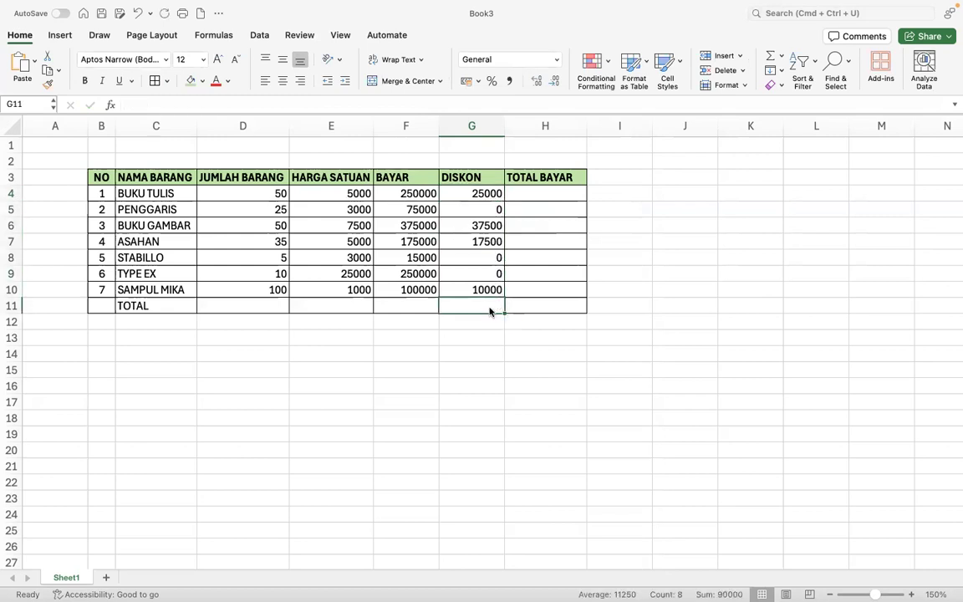
left_click(475, 216)
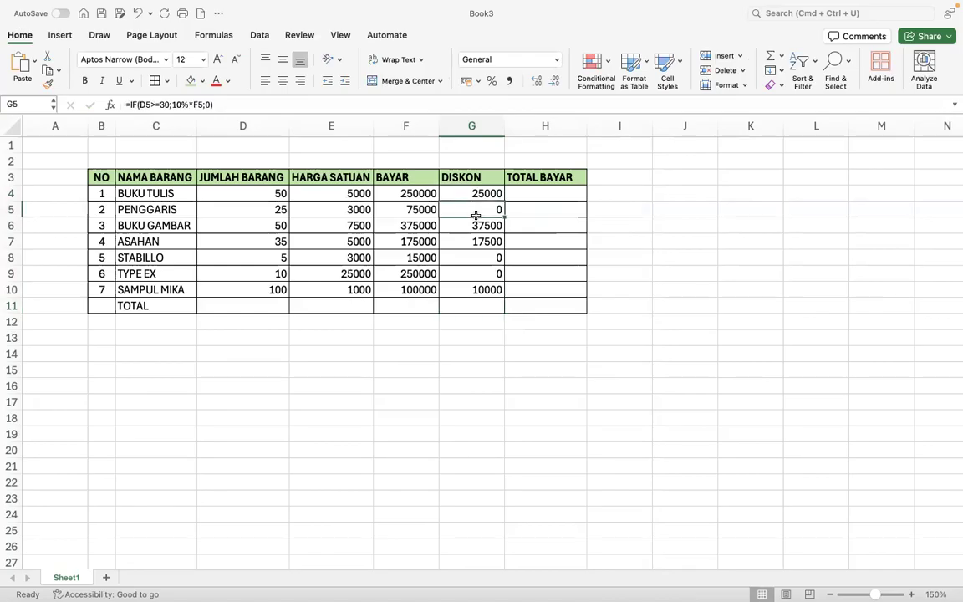
left_click(267, 212)
left_click(484, 261)
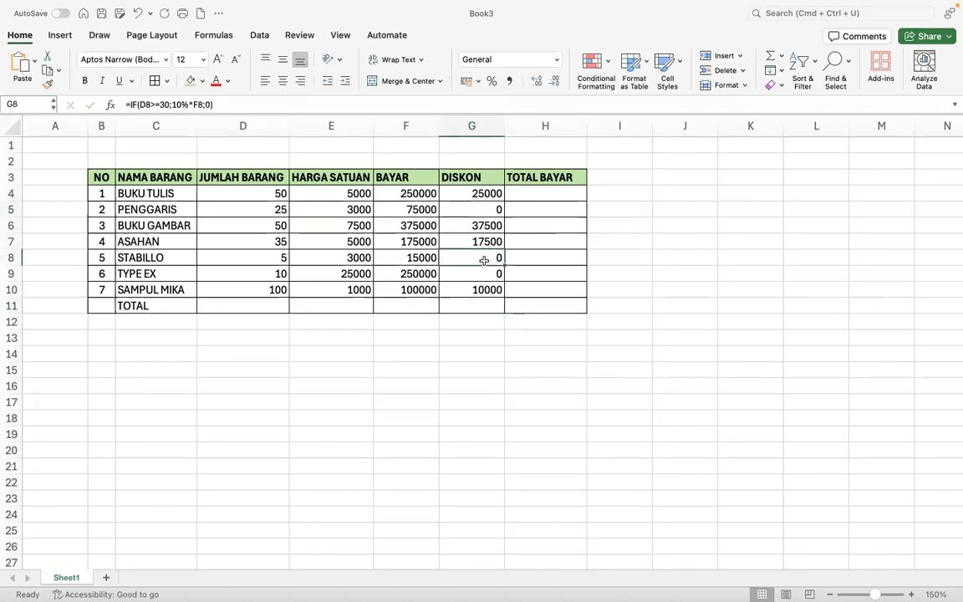
left_click(266, 255)
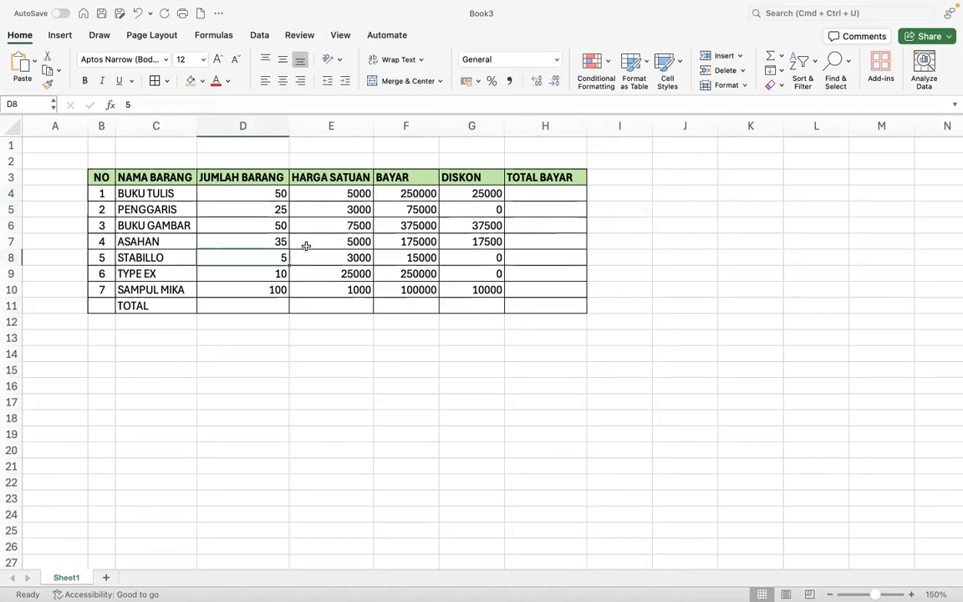
left_click(480, 275)
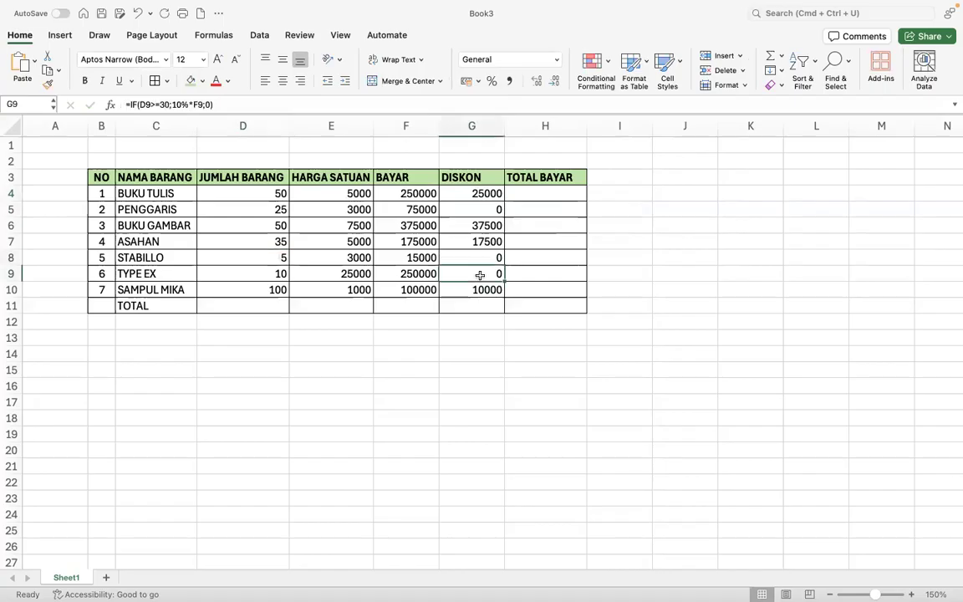
left_click(255, 278)
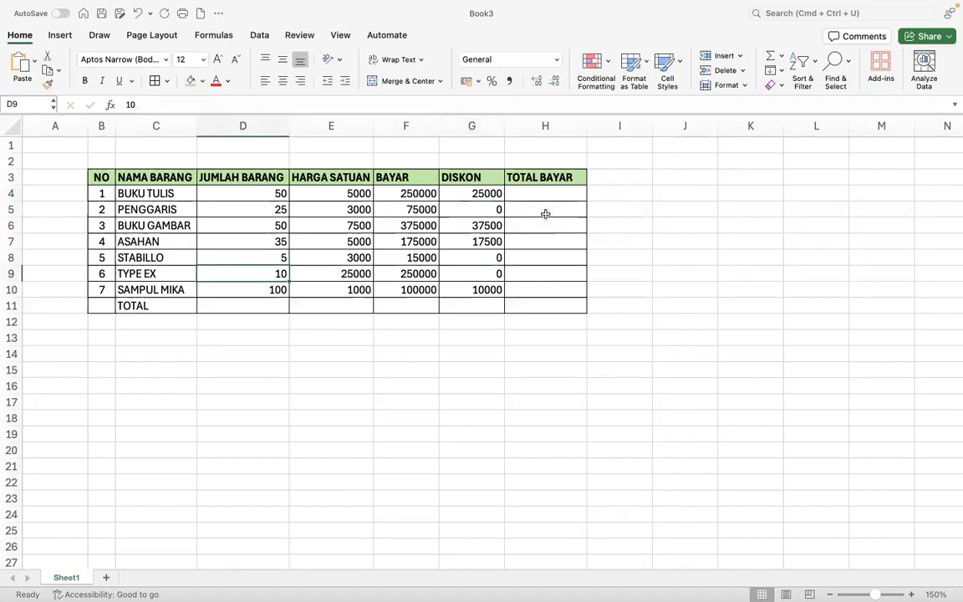
key("super+Tab")
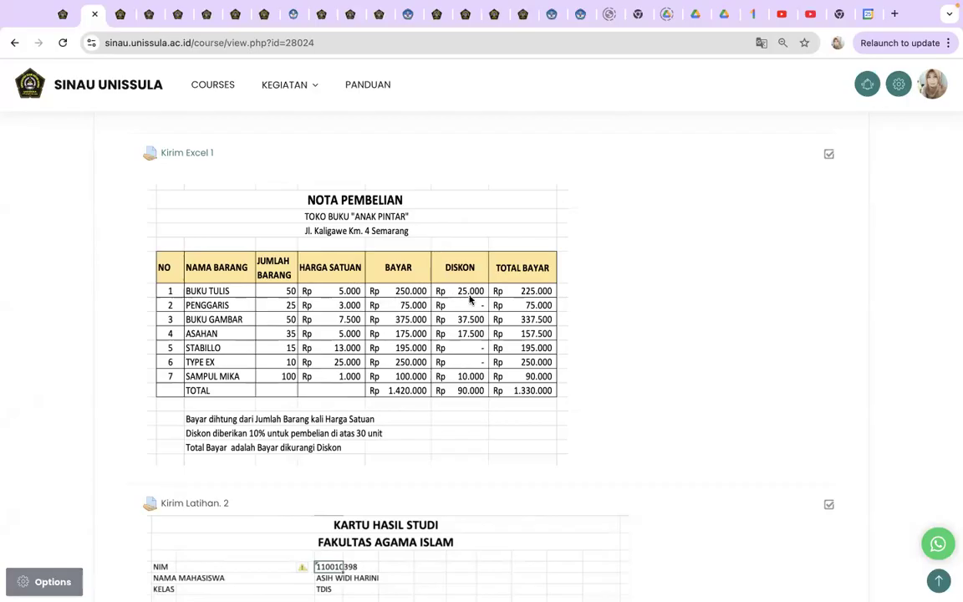
key("ctrl+Right")
left_click(549, 196)
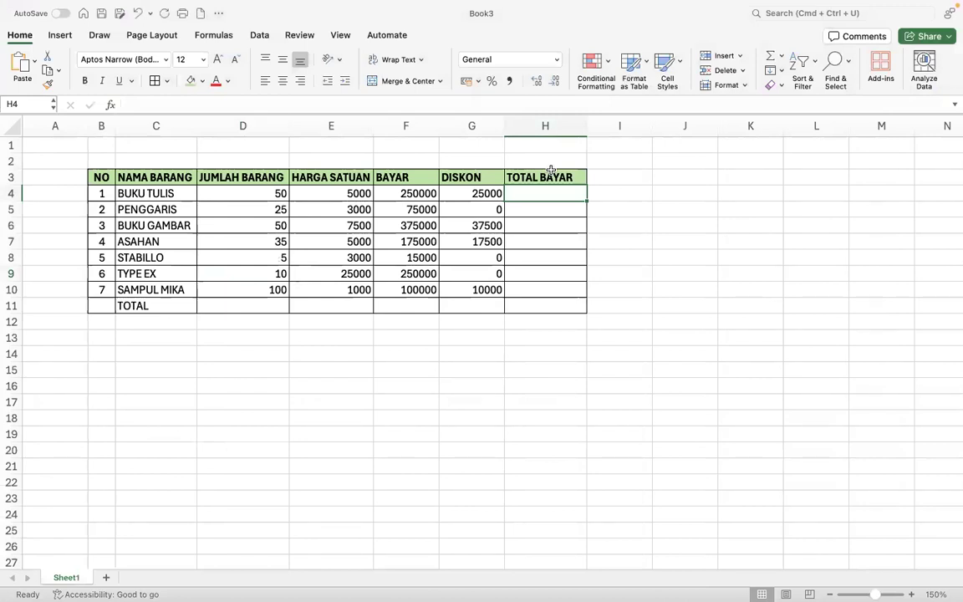
- Enter =F4-G4 in H4 and fill it down to H10, giving 225000 to 90000
type("=")
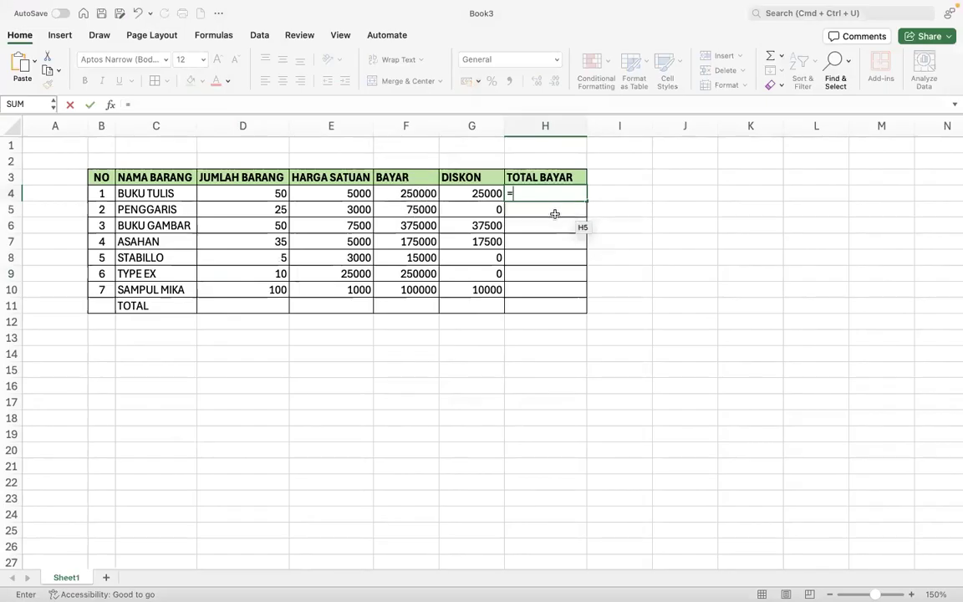
left_click(403, 192)
type("-")
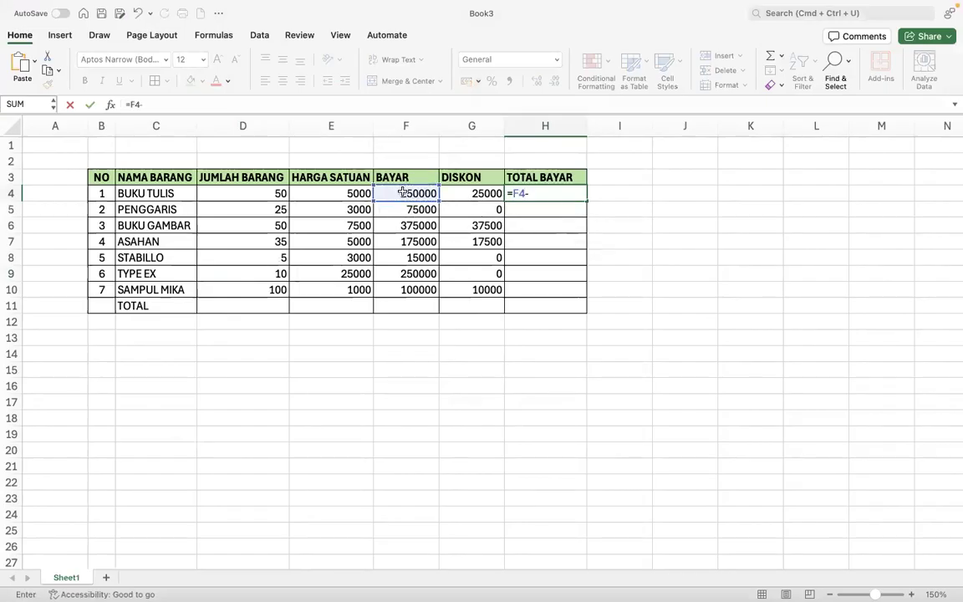
left_click(463, 192)
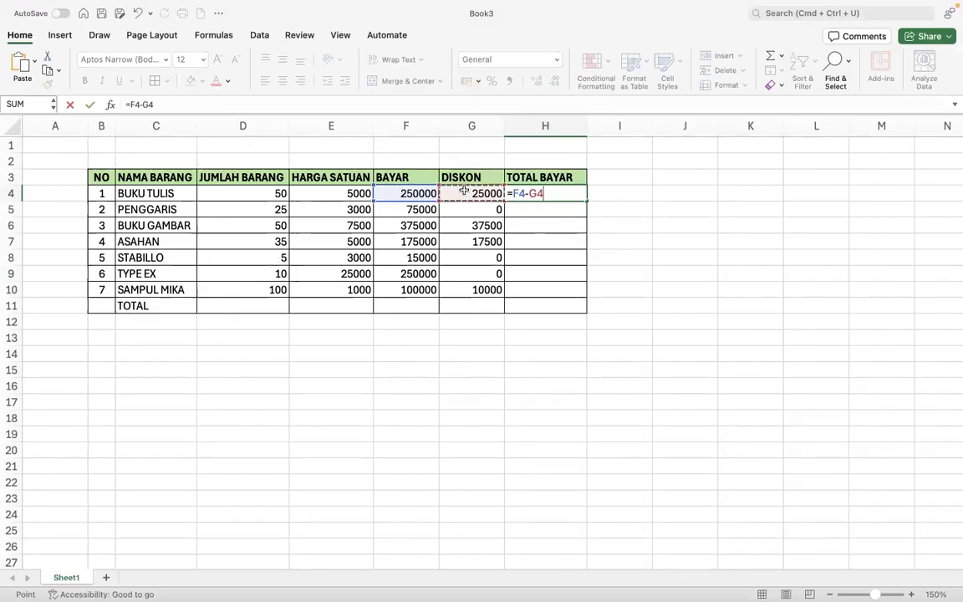
key("Return")
left_click(571, 198)
left_click_drag(586, 200, 585, 290)
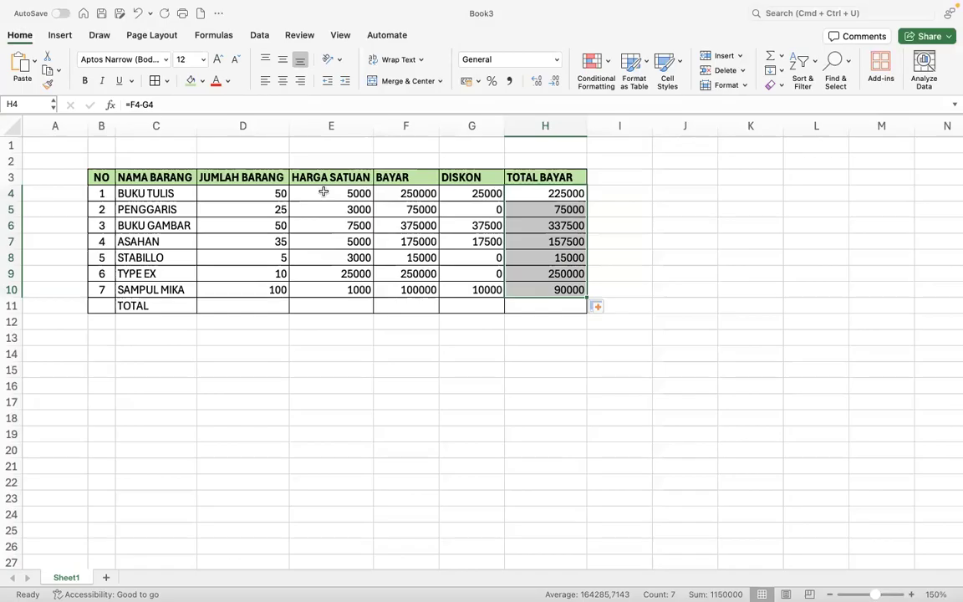
- Apply Comma Style to the amounts in E4:H11 and compare with the course page
left_click_drag(323, 192, 525, 308)
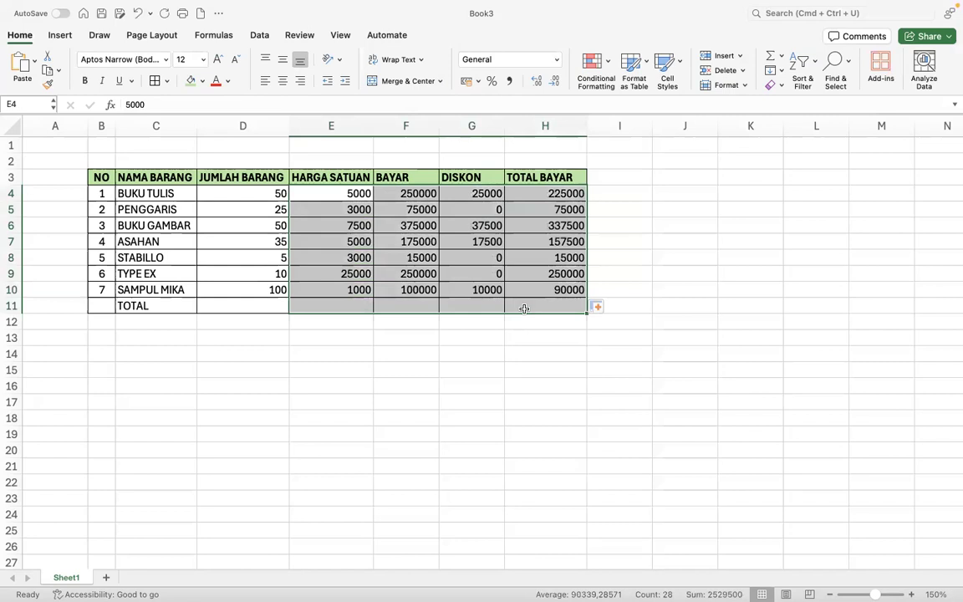
left_click(510, 84)
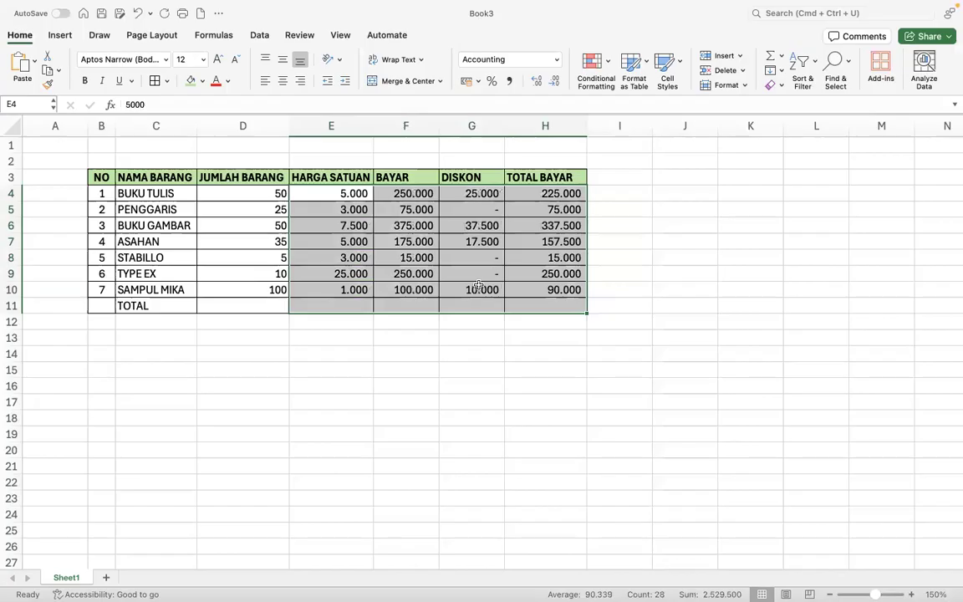
key("super+Tab")
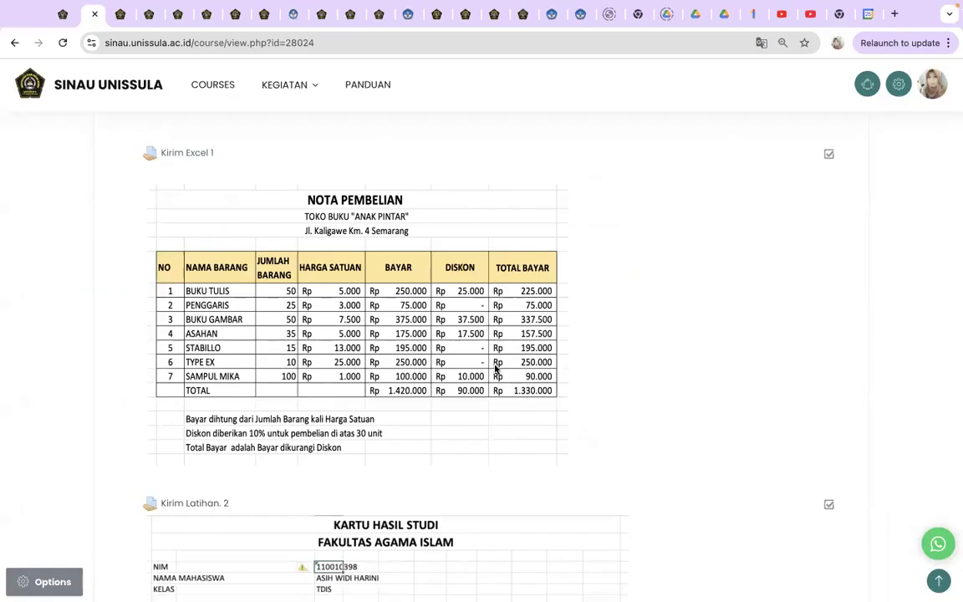
key("ctrl+Left")
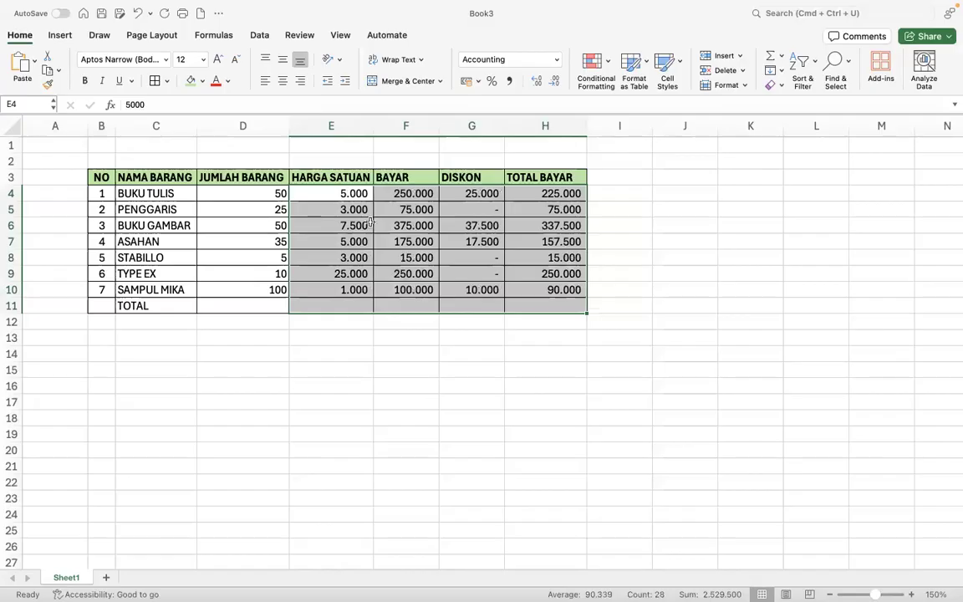
right_click(461, 230)
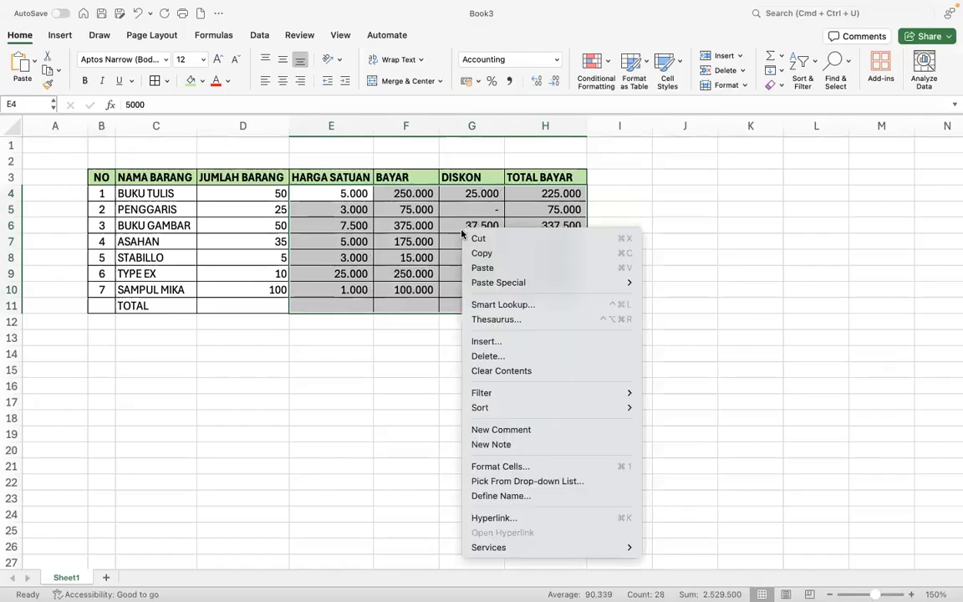
- Give the selected HARGA SATUAN to TOTAL BAYAR amounts the Accounting format with the Rp Indonesian symbol
left_click(508, 471)
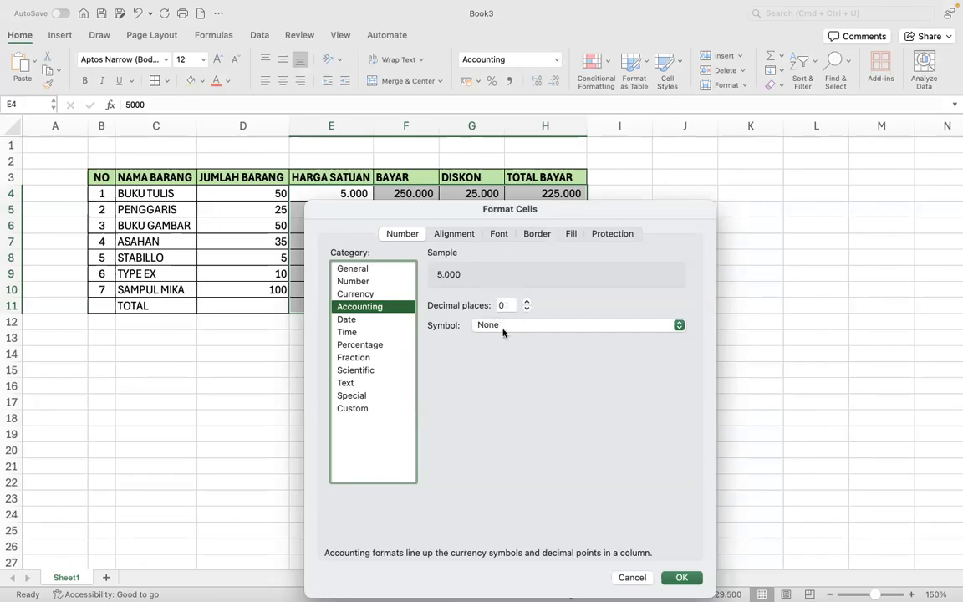
left_click(505, 327)
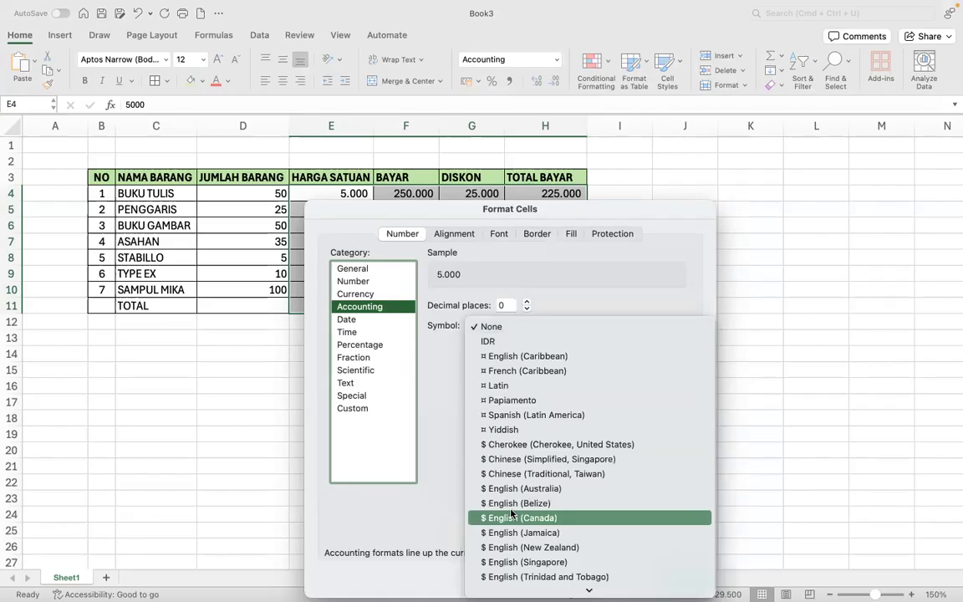
scroll(512, 514, "down", 10)
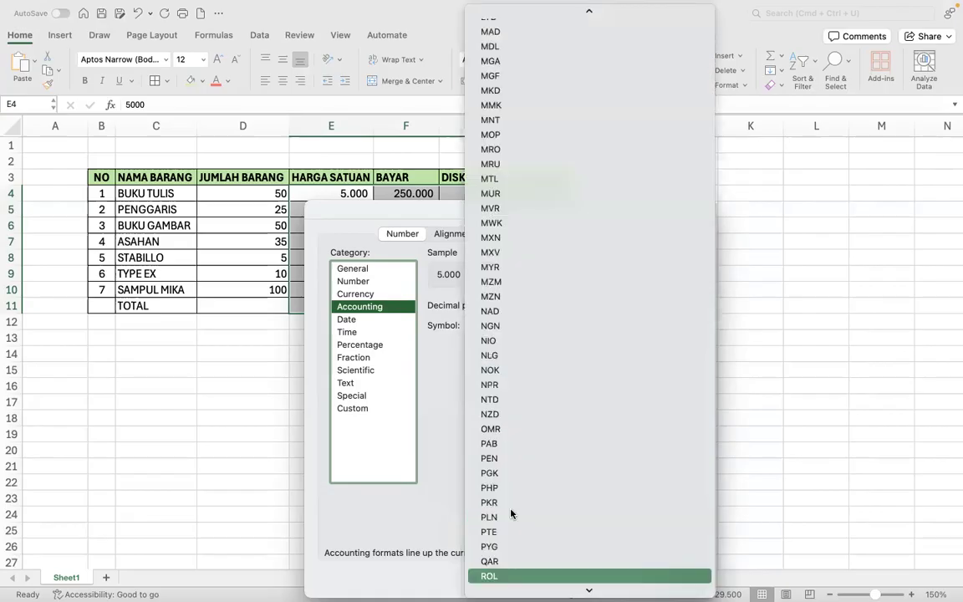
scroll(512, 513, "down", 10)
scroll(511, 513, "down", 10)
scroll(511, 513, "up", 8)
scroll(512, 514, "up", 15)
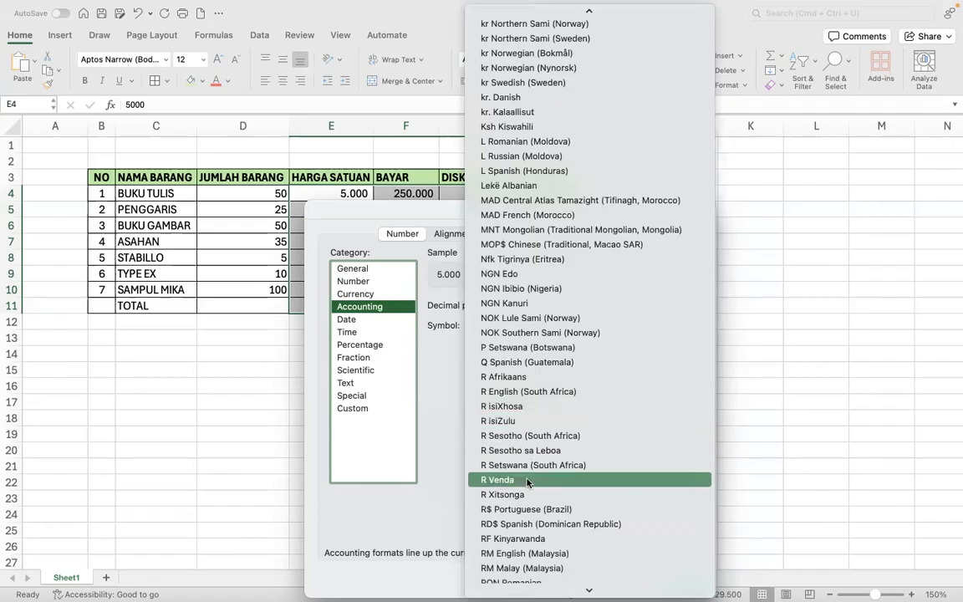
scroll(528, 483, "down", 3)
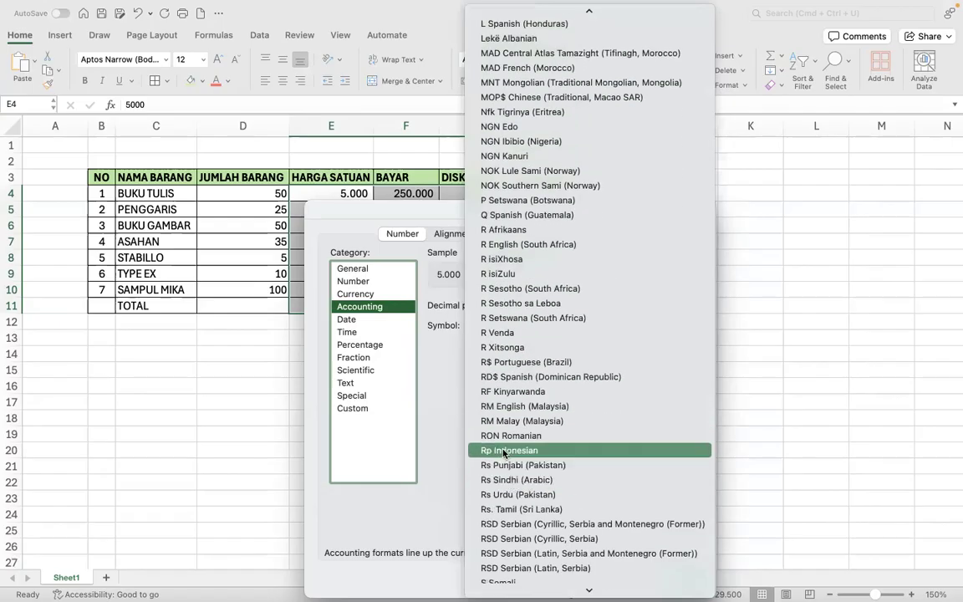
left_click(505, 452)
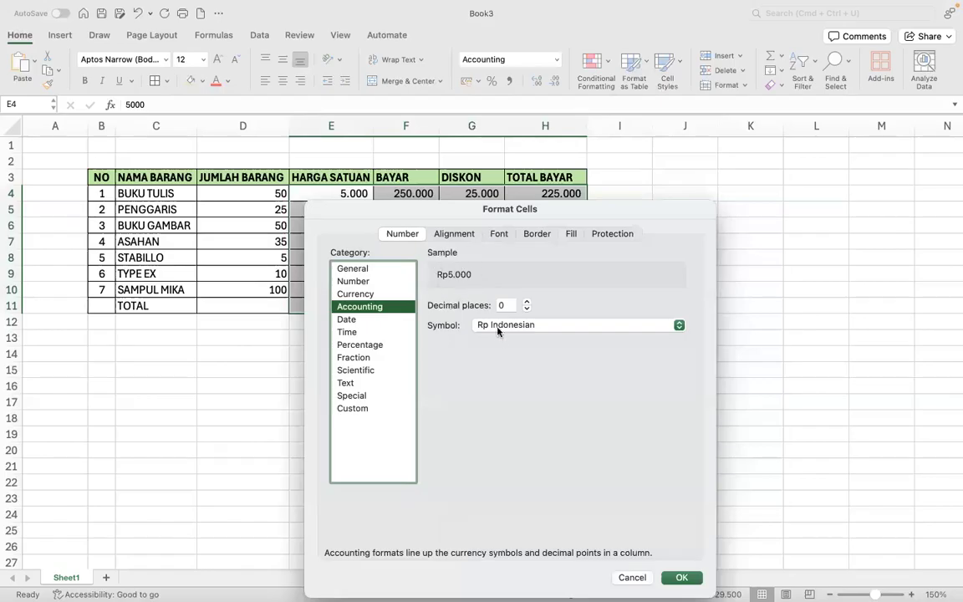
left_click(681, 578)
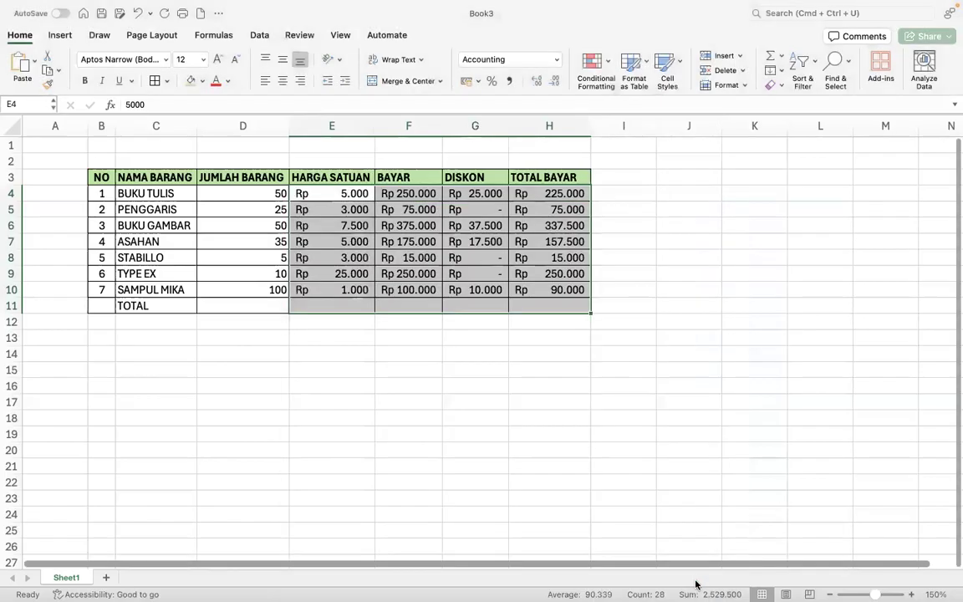
- Widen the BAYAR and DISKON columns slightly and compare the layout with the course page example
left_click_drag(443, 127, 453, 124)
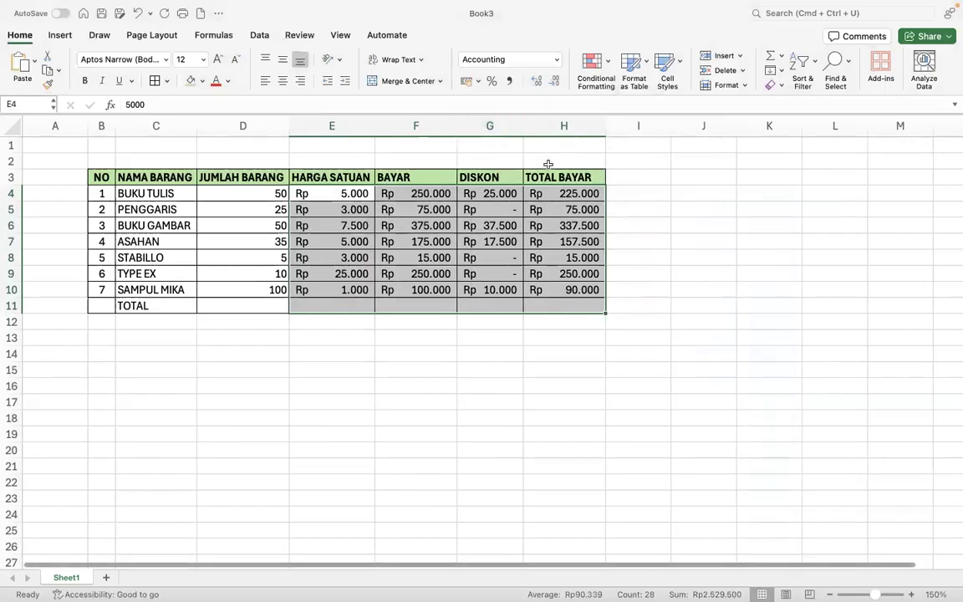
left_click_drag(522, 125, 532, 128)
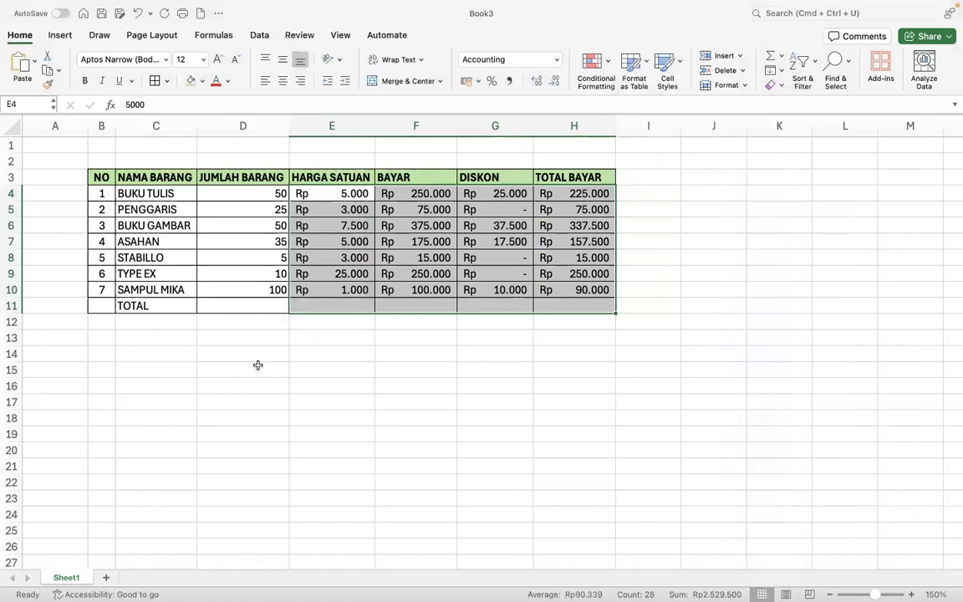
key("ctrl+Right")
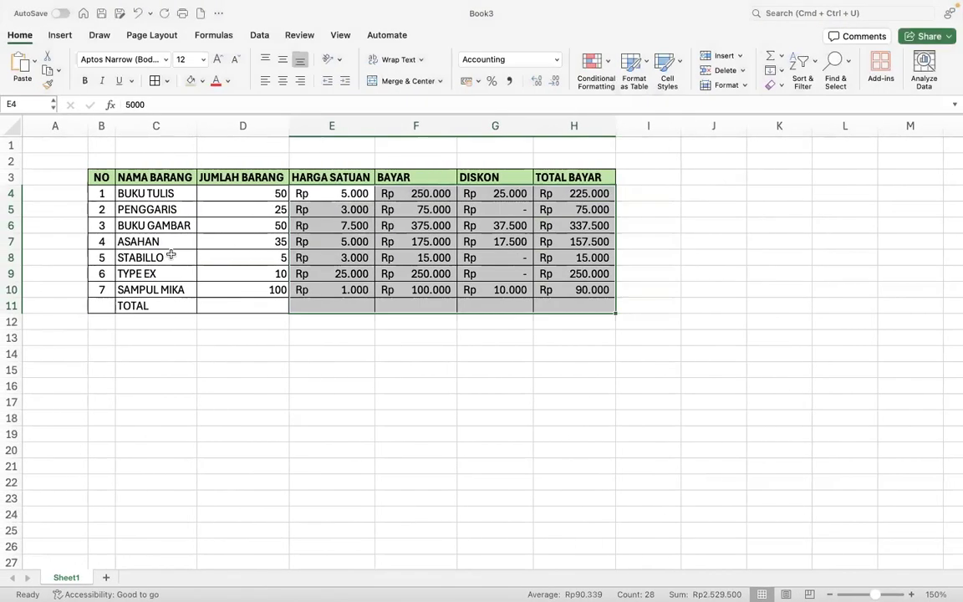
left_click(194, 256)
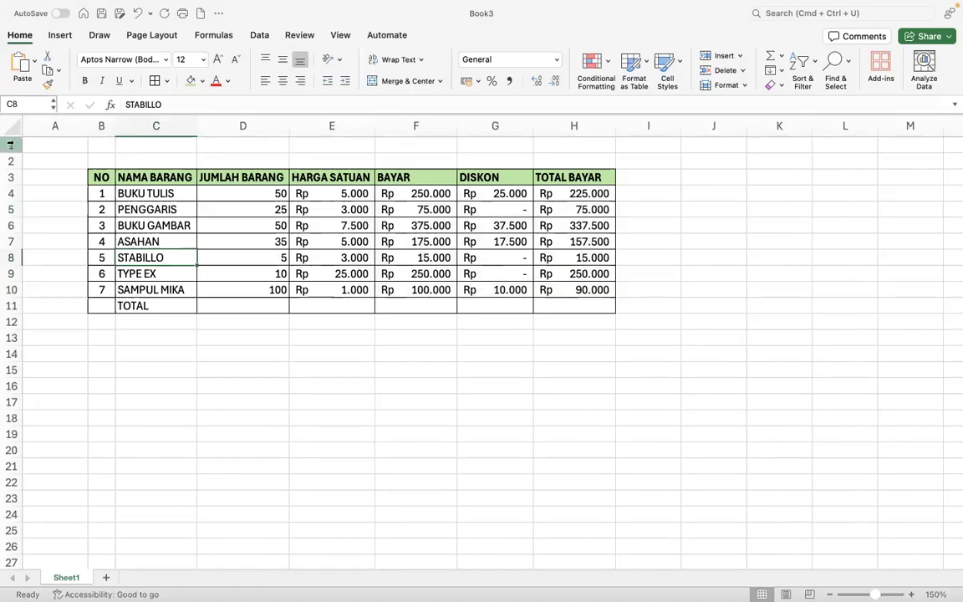
- Insert two blank rows at rows 1–2 above the purchase table
left_click_drag(10, 144, 10, 160)
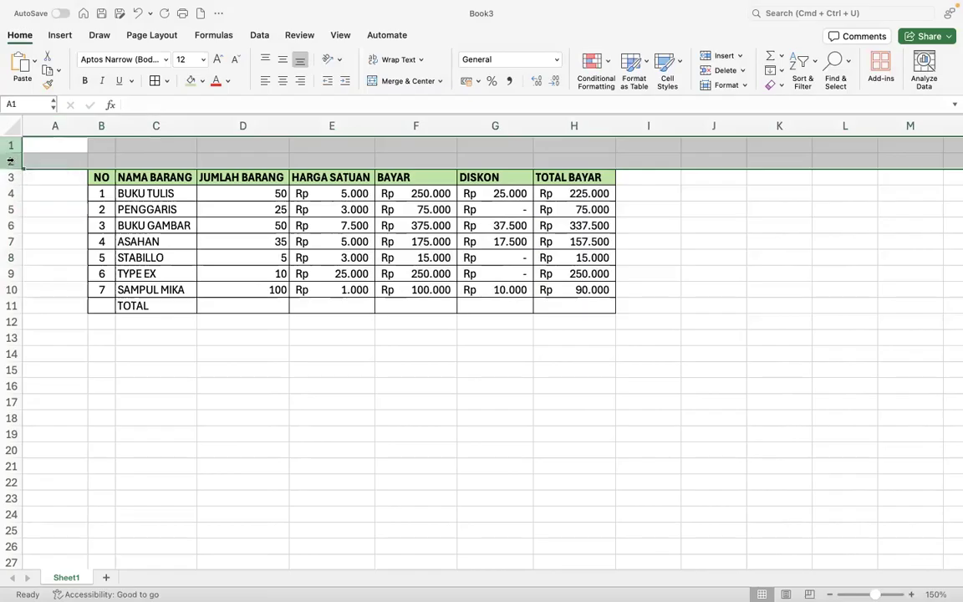
right_click(10, 161)
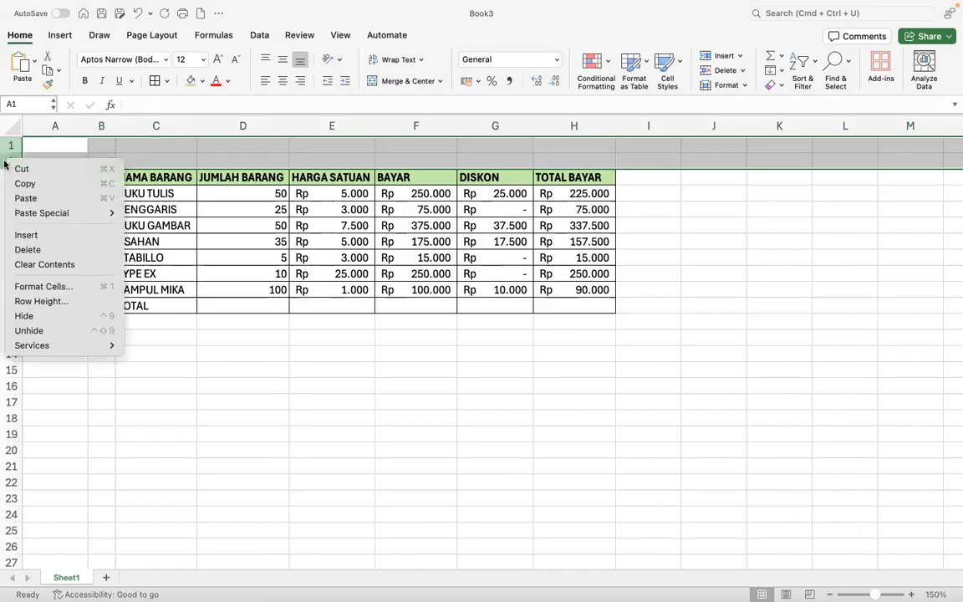
left_click(35, 235)
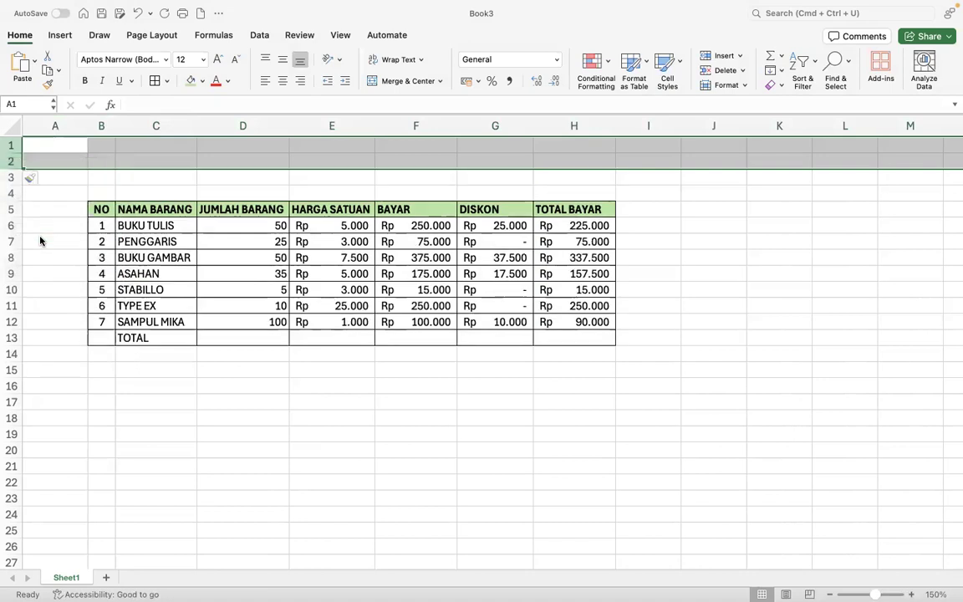
left_click(180, 186)
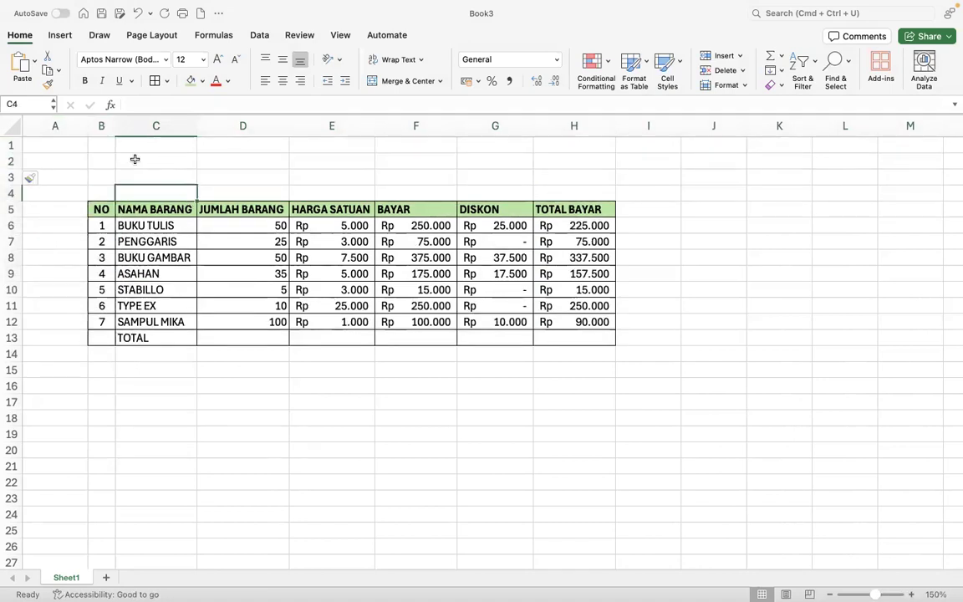
left_click(101, 146)
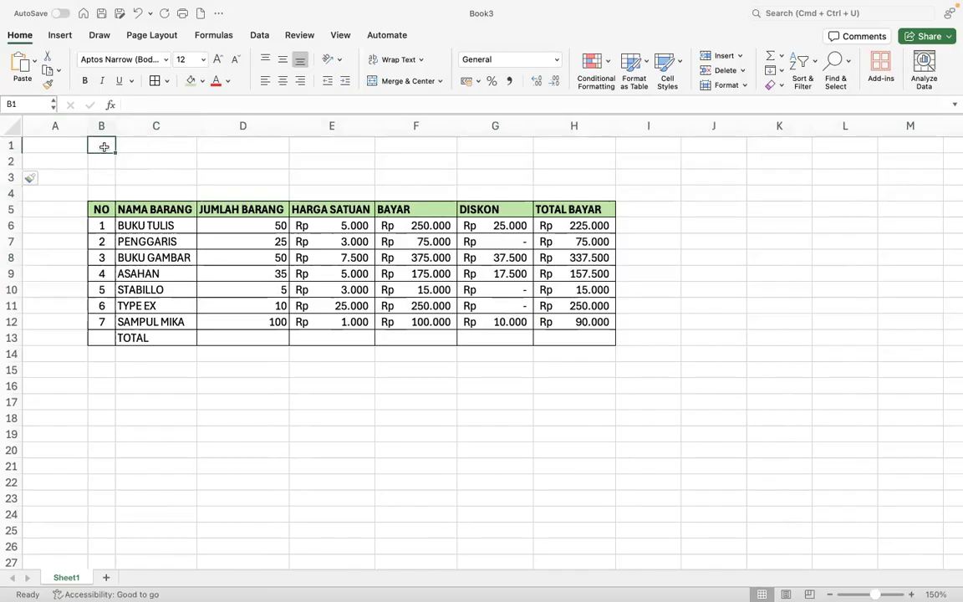
- Enter TOKO BUKU "ANAK PINTAR" in B1 and the shop's street address in B2
type("TOKO")
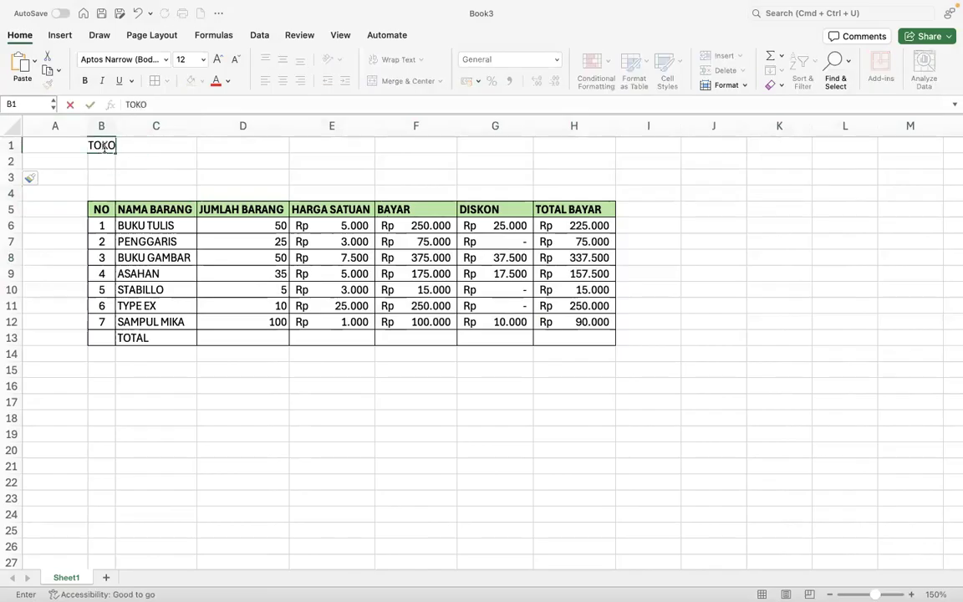
type(" BUKU \"ANAK [IN TA")
key("BackSpace")
key("BackSpace")
key("BackSpace")
key("BackSpace")
key("BackSpace")
key("BackSpace")
type("PINTAR\"")
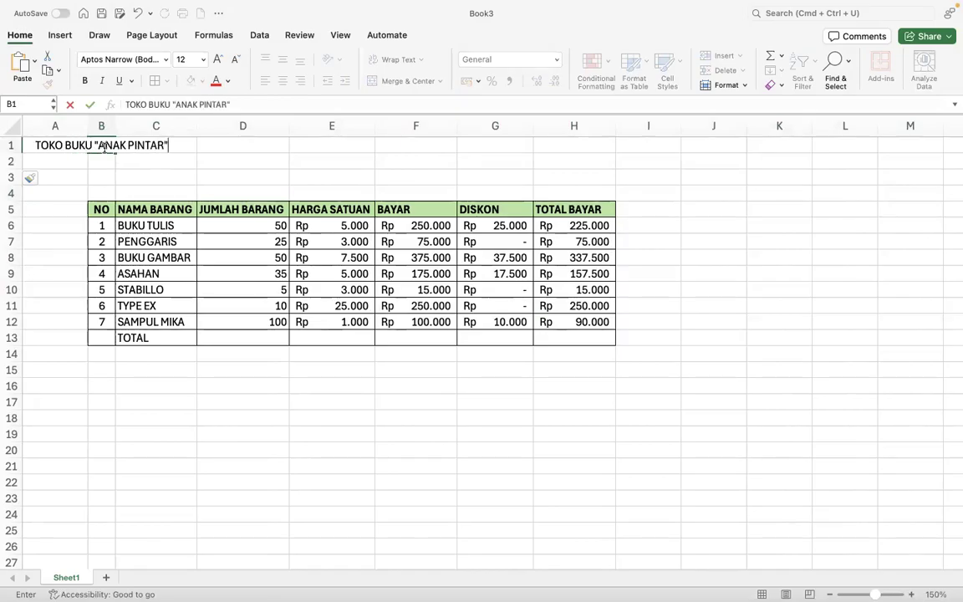
key("Return")
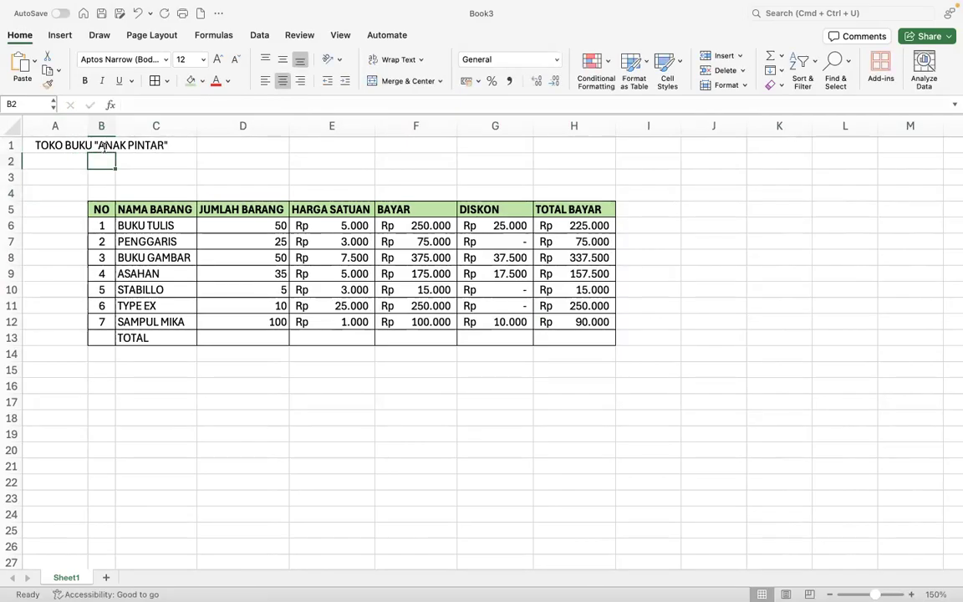
type("Jl. Raya ka")
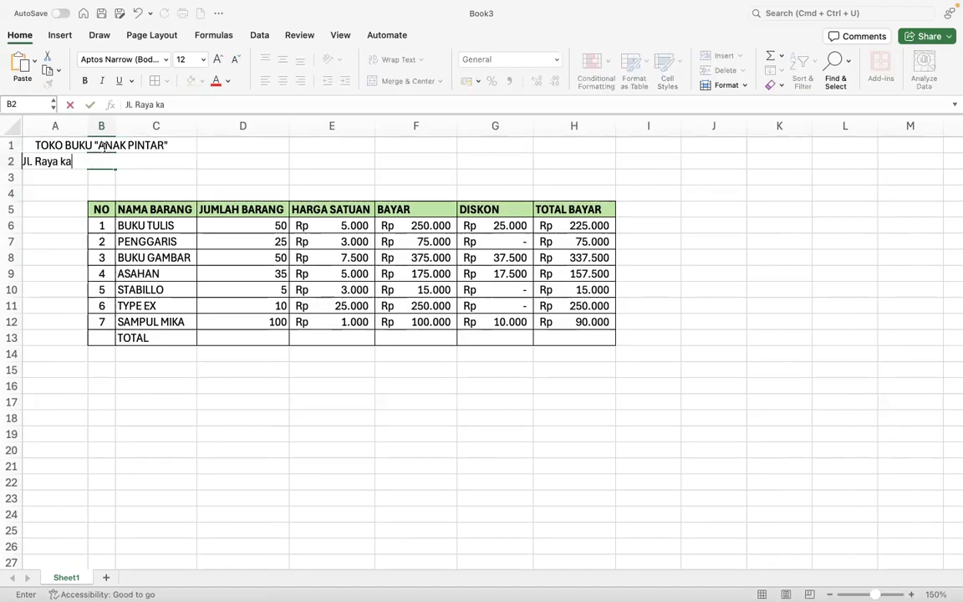
type("logawe")
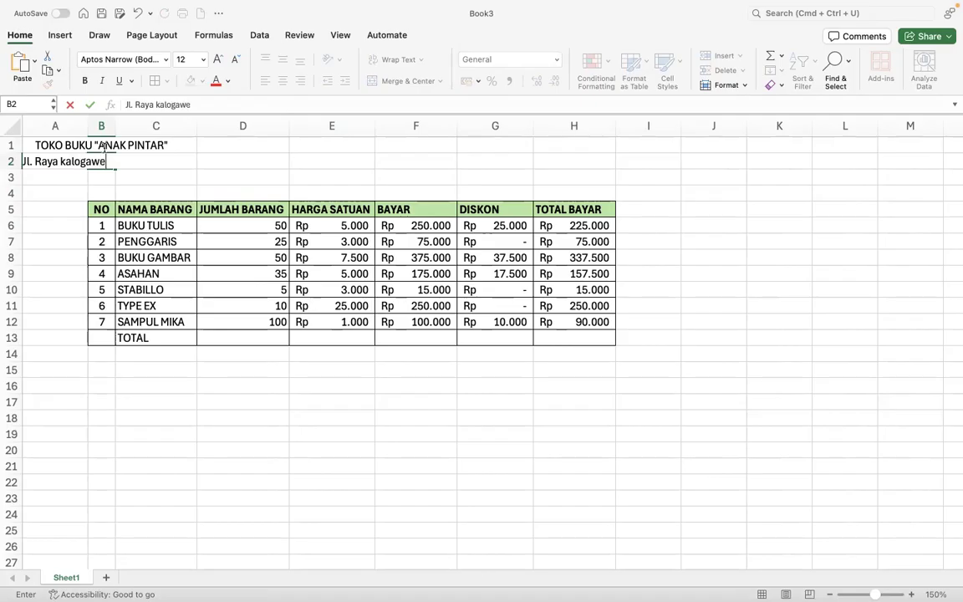
key("ctrl+Right")
key("ctrl+Left")
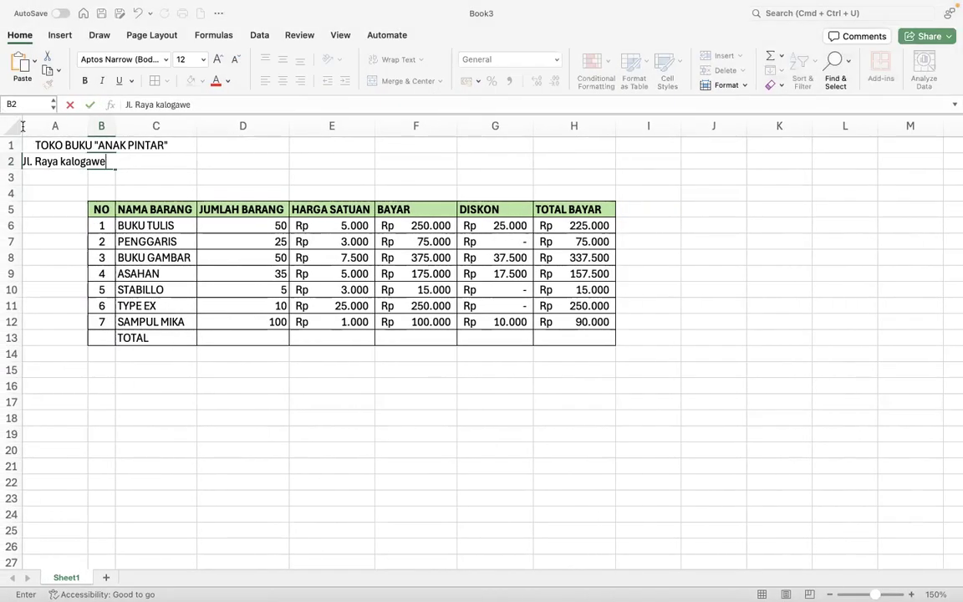
left_click(39, 145)
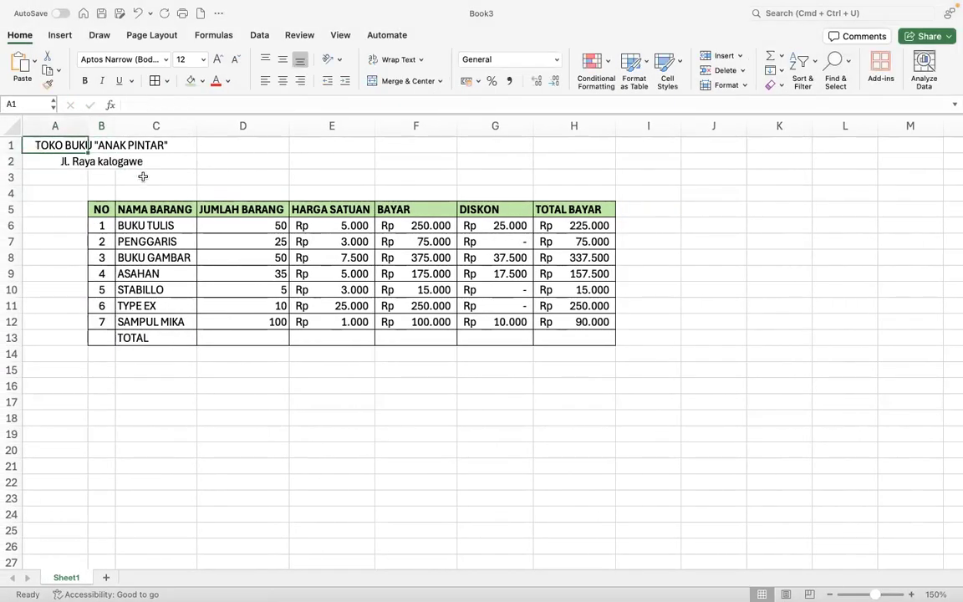
key("ctrl+Right")
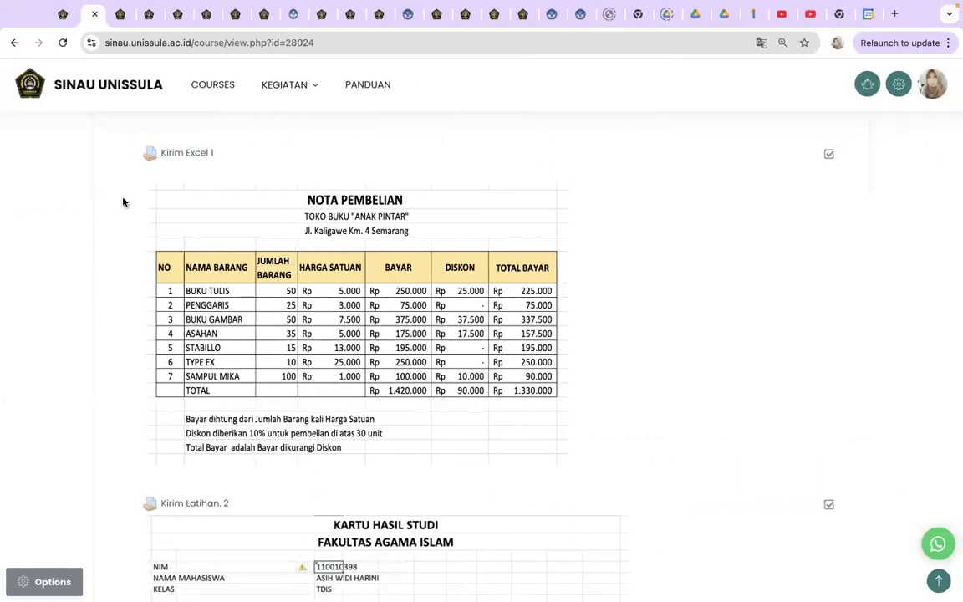
key("ctrl+Left")
left_click(43, 144)
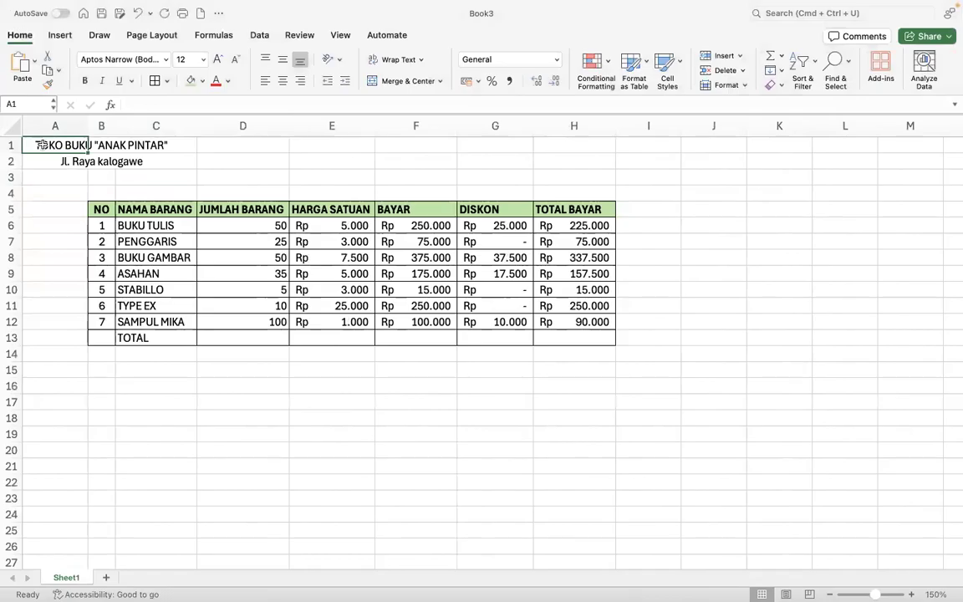
- Move the shop name and address down one row to B2:B3
left_click_drag(41, 148, 39, 159)
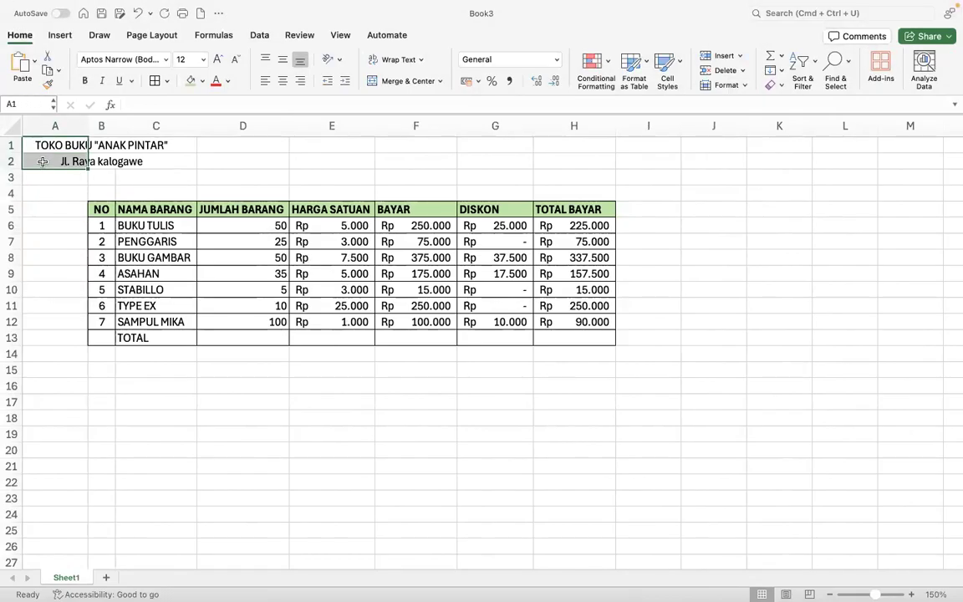
left_click(46, 56)
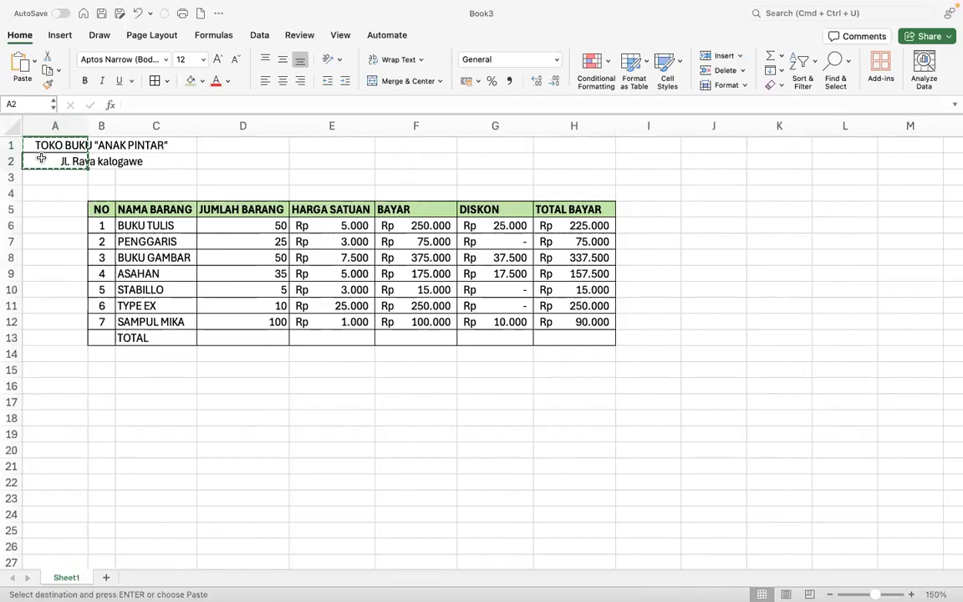
left_click(103, 162)
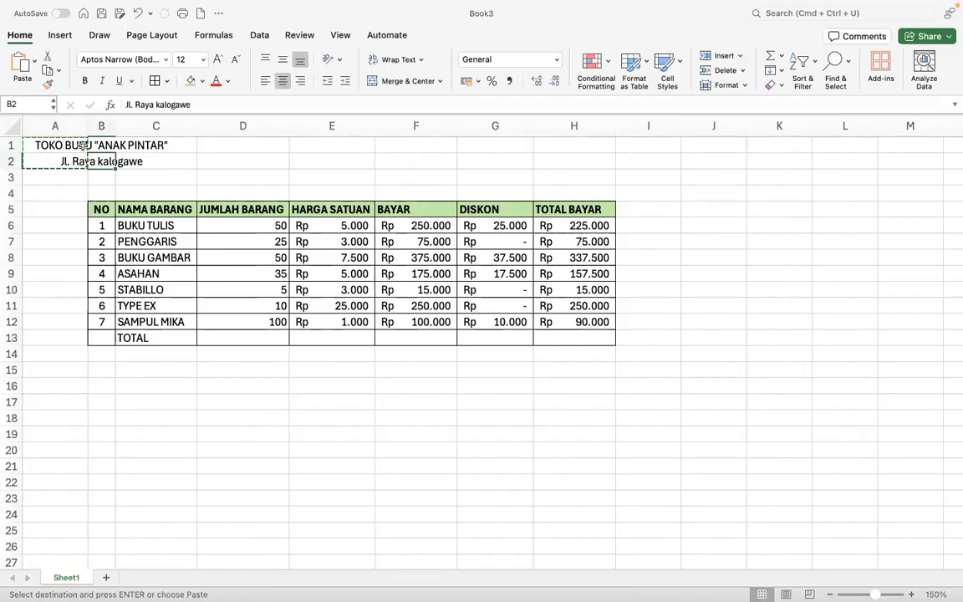
key("Escape")
left_click(102, 142)
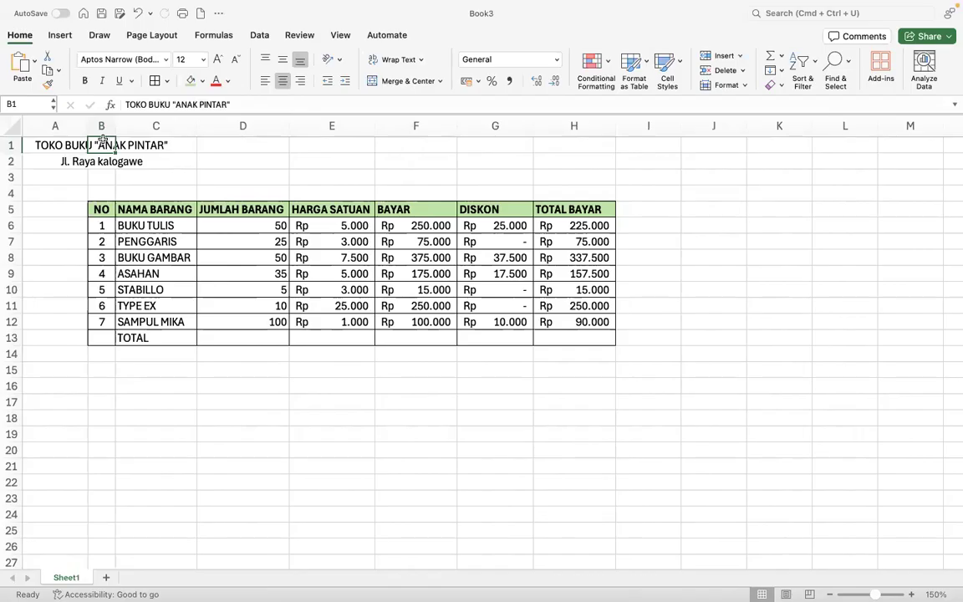
left_click_drag(102, 142, 98, 159)
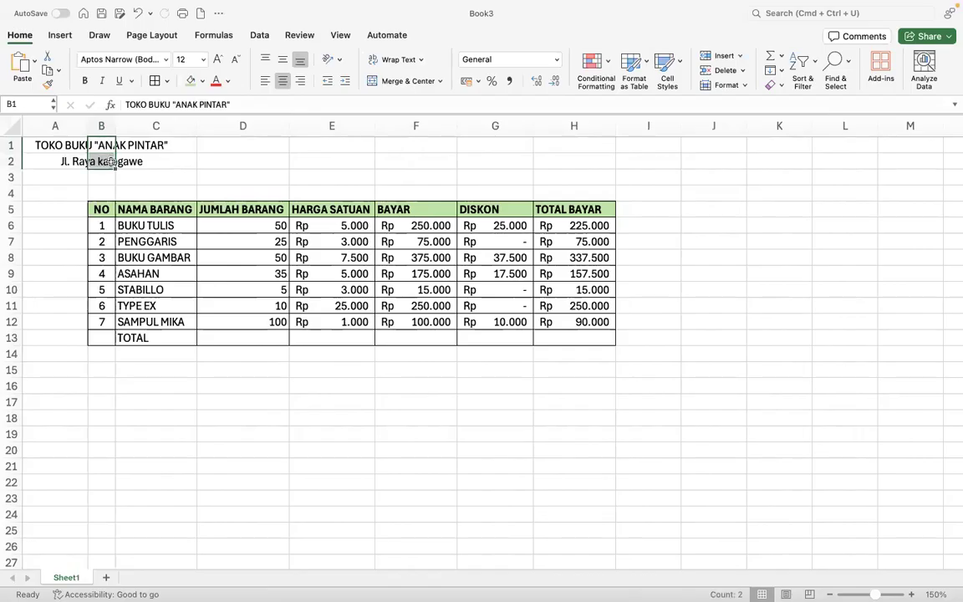
left_click(50, 57)
left_click(101, 161)
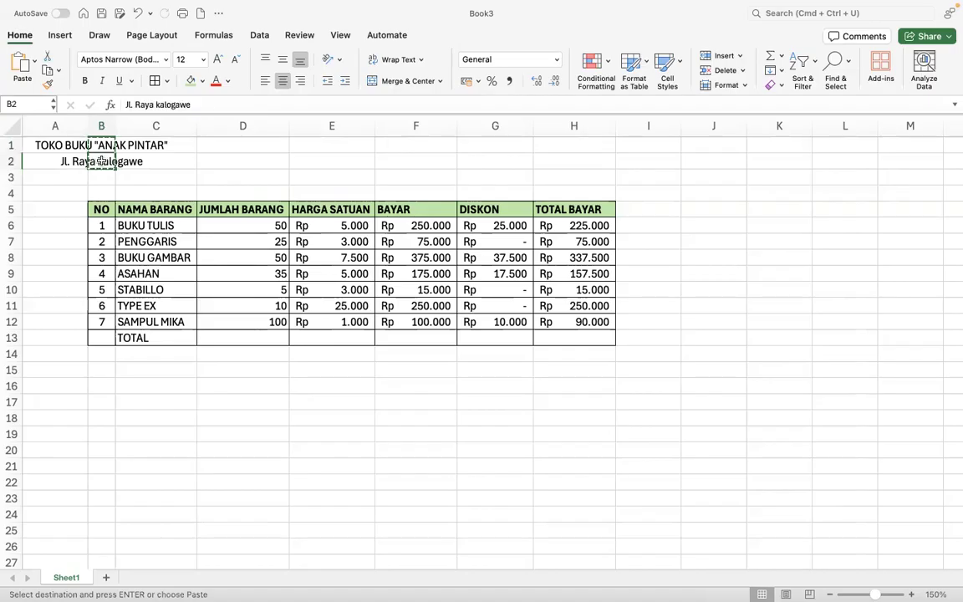
key("Return")
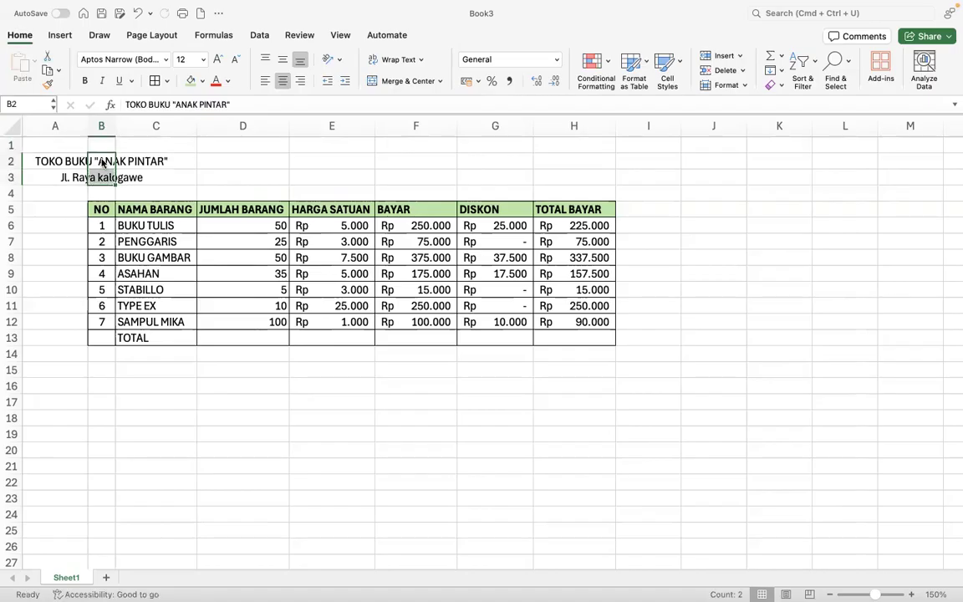
- Enter the title NOTA PEMBELIAN in B1
left_click(96, 144)
type("toko")
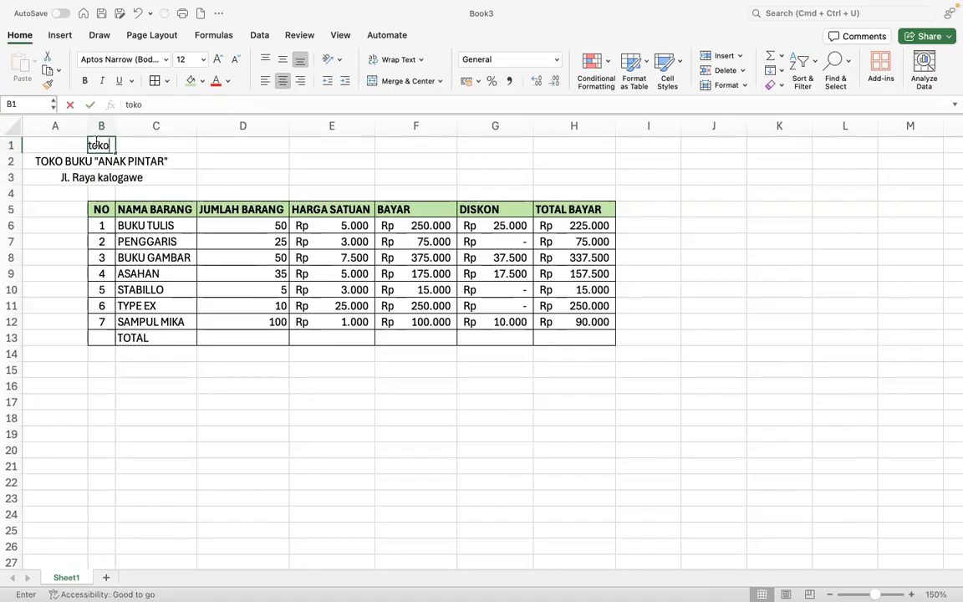
key("BackSpace")
key("BackSpace")
key("BackSpace")
key("BackSpace")
type("NOT")
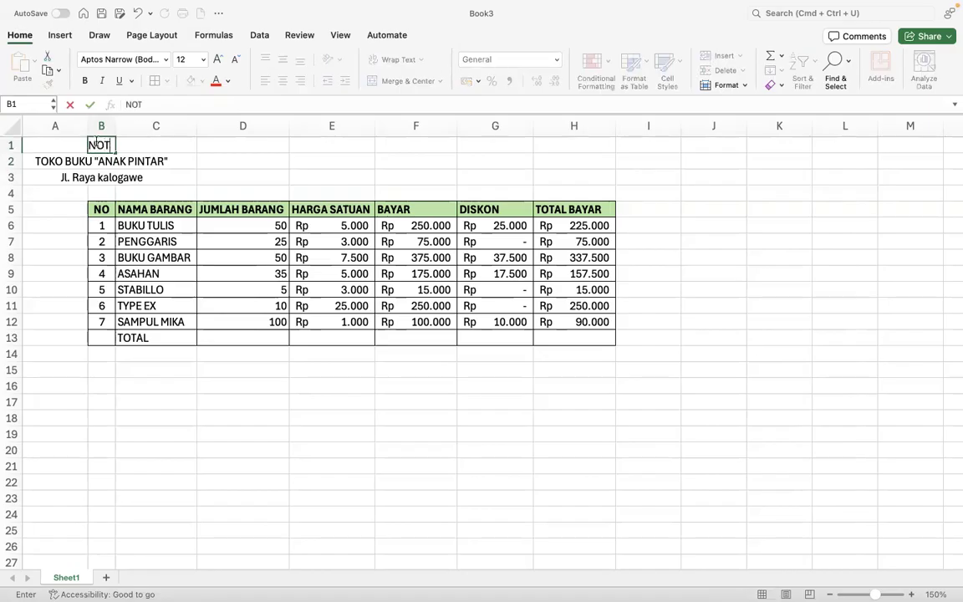
type("A PEMBELIAN")
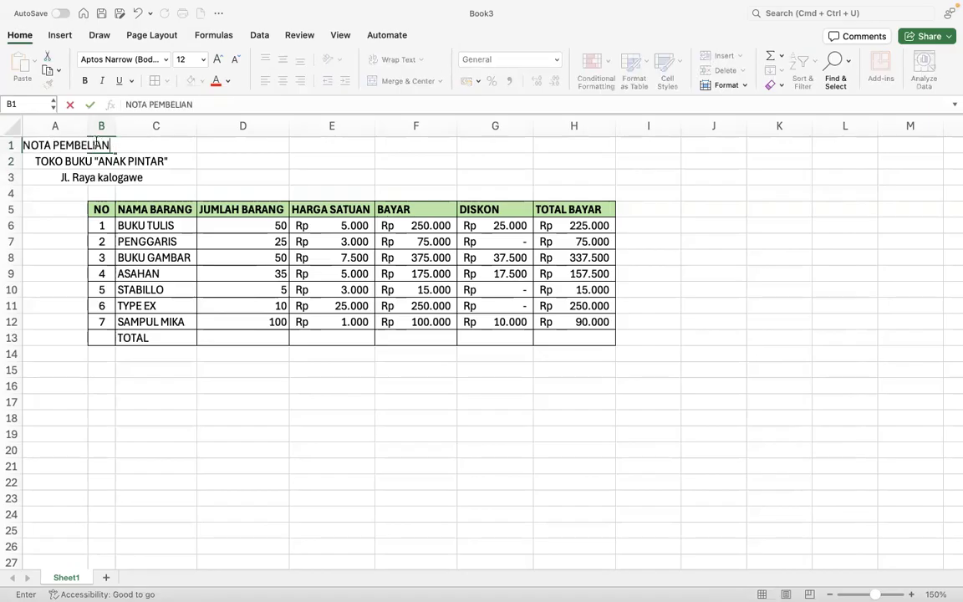
key("Return")
key("Return")
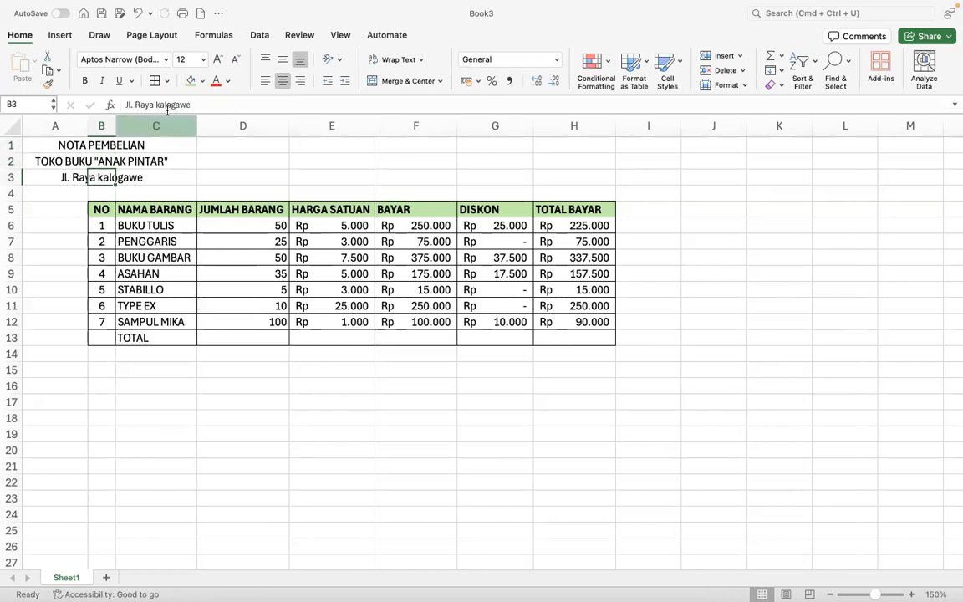
- Correct the street name spelling in B3 and complete the address with the KM and city
left_click(162, 104)
key("BackSpace")
key("BackSpace")
type("K")
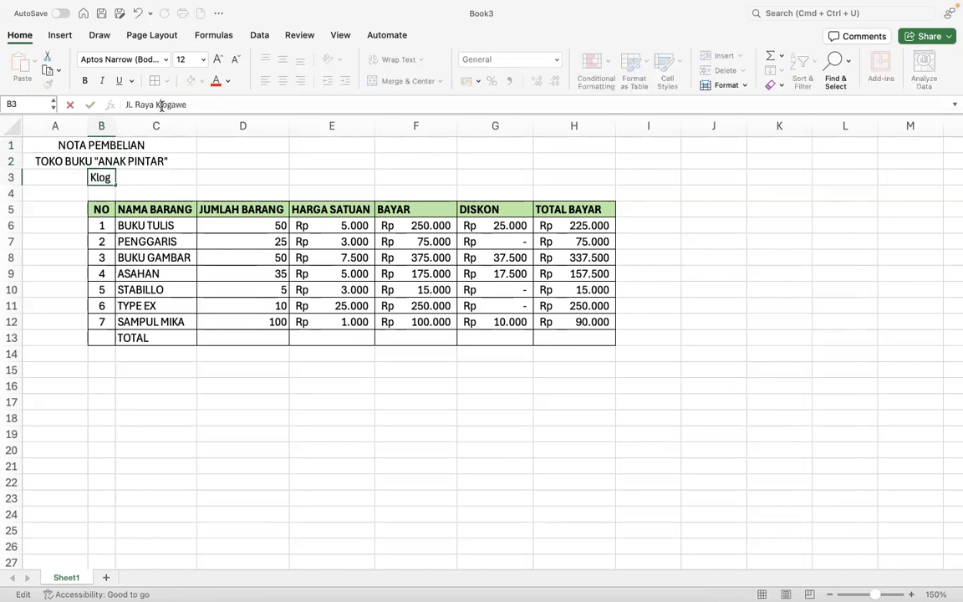
type("A")
key("BackSpace")
key("BackSpace")
key("BackSpace")
type("alol")
key("BackSpace")
key("BackSpace")
type("ligawe KM. 4 SEMARANG")
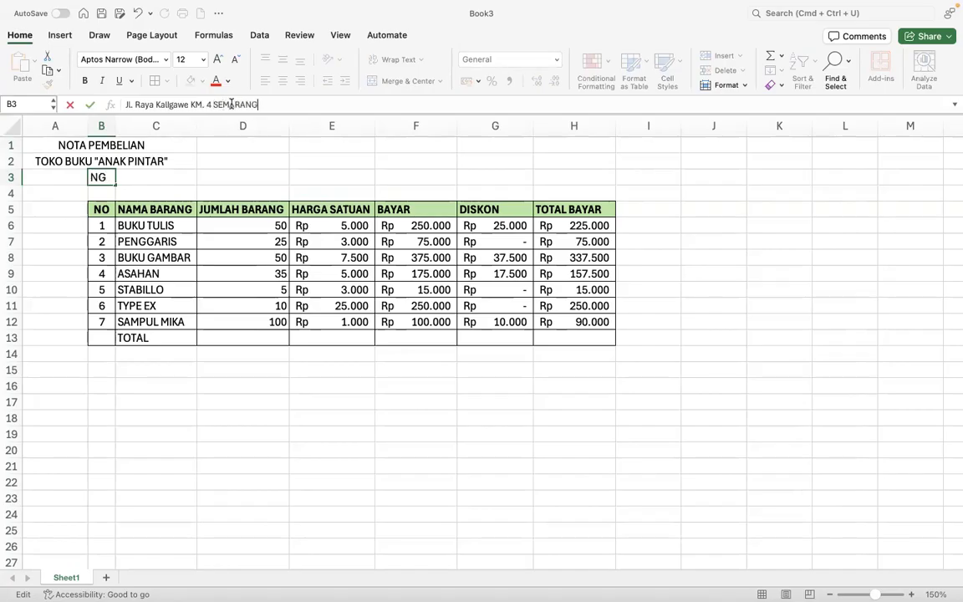
key("BackSpace")
key("BackSpace")
key("BackSpace")
key("BackSpace")
key("BackSpace")
key("BackSpace")
type("emarang")
key("Return")
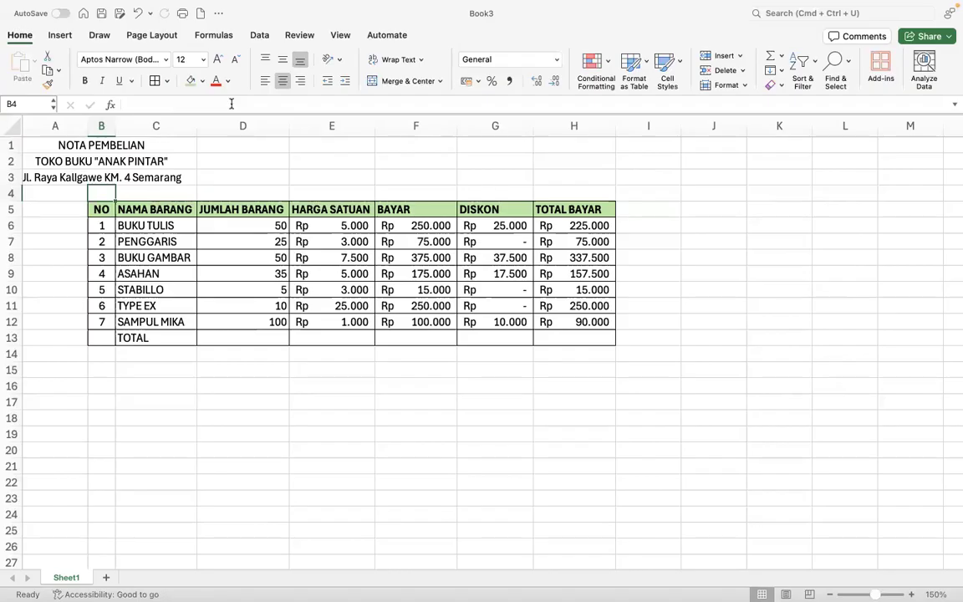
- Merge each of the three title rows across columns B to H
left_click_drag(101, 145, 574, 177)
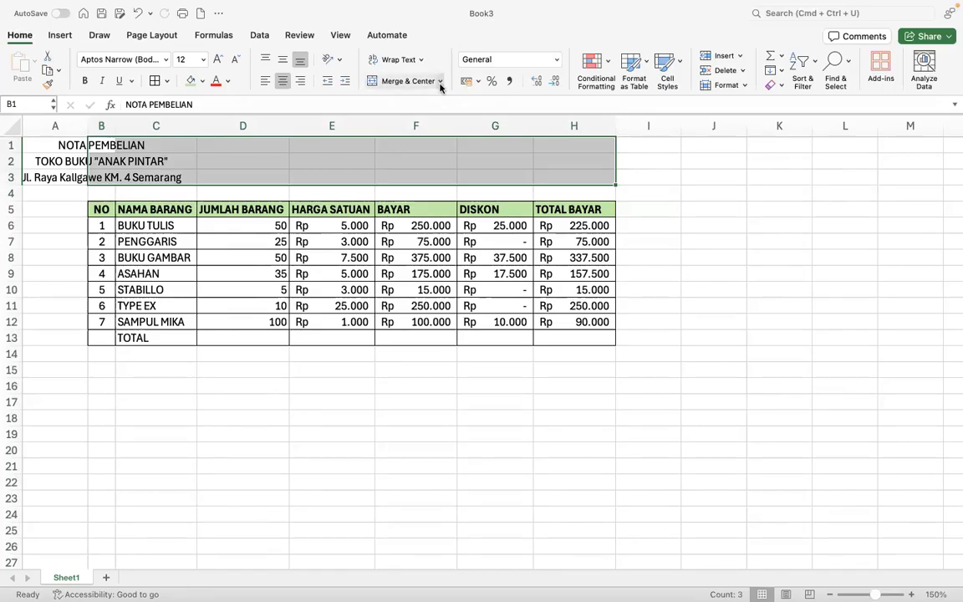
left_click(441, 82)
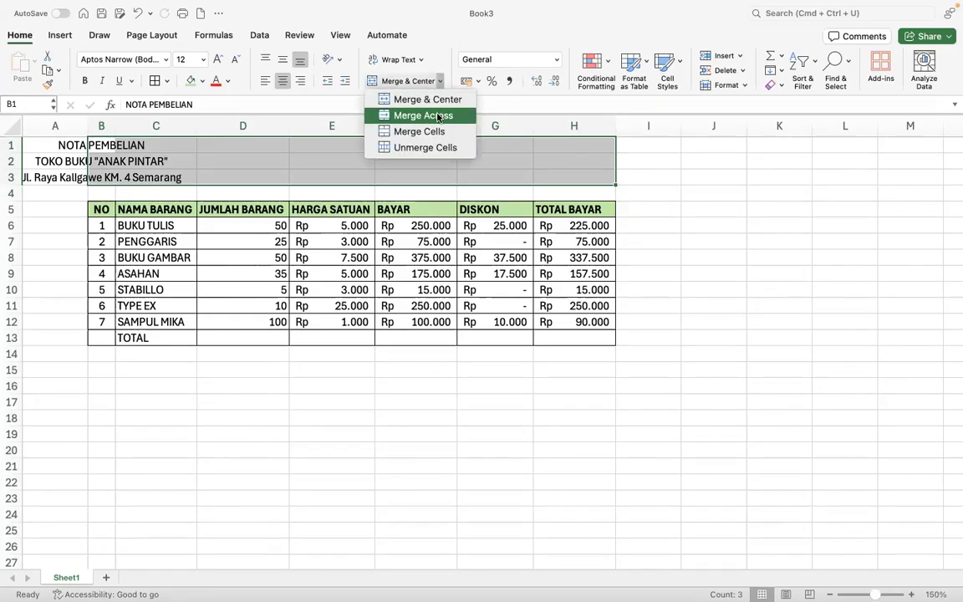
left_click(436, 116)
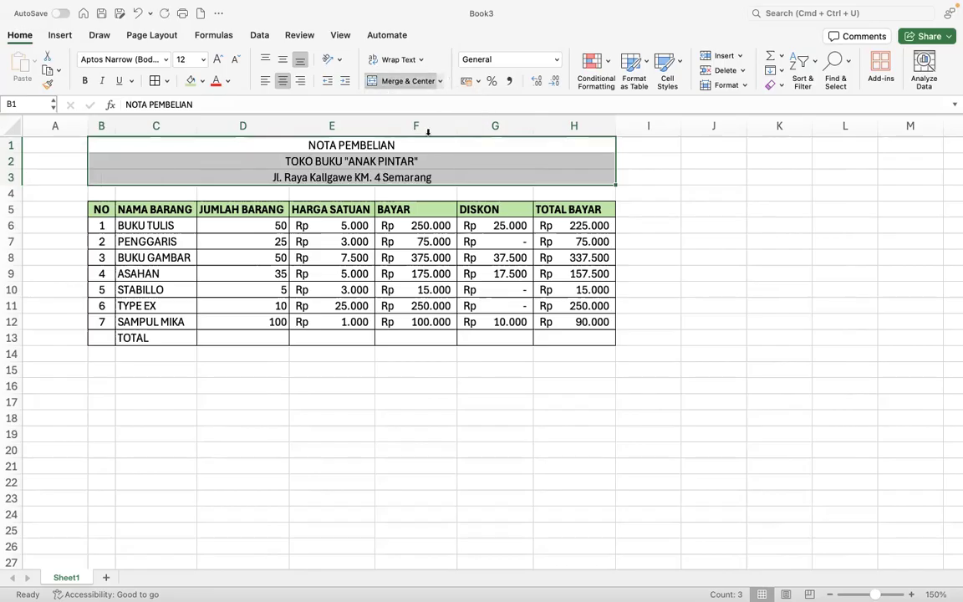
- Make the NOTA PEMBELIAN title bold and increase its font size twice
left_click(424, 144)
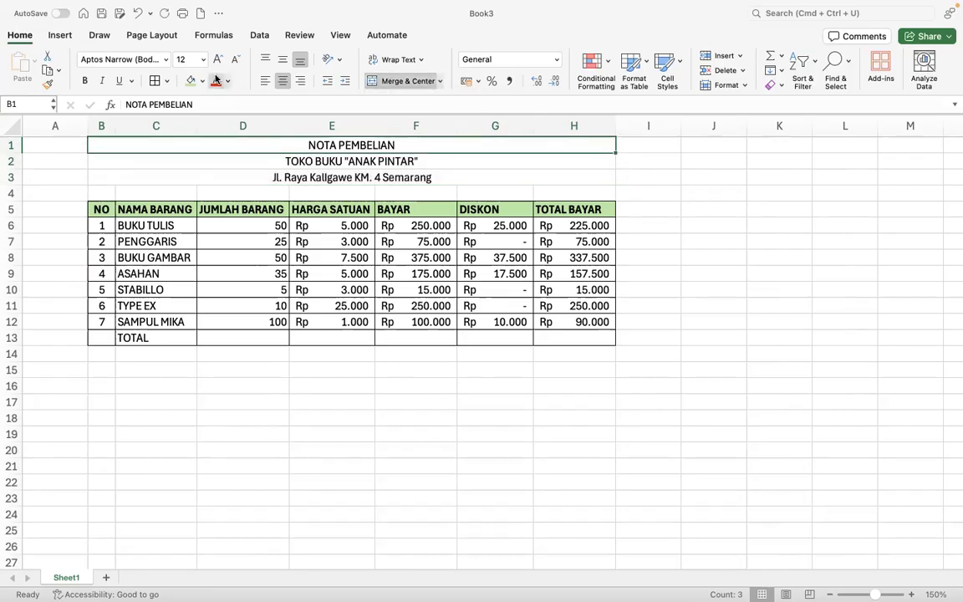
left_click(83, 83)
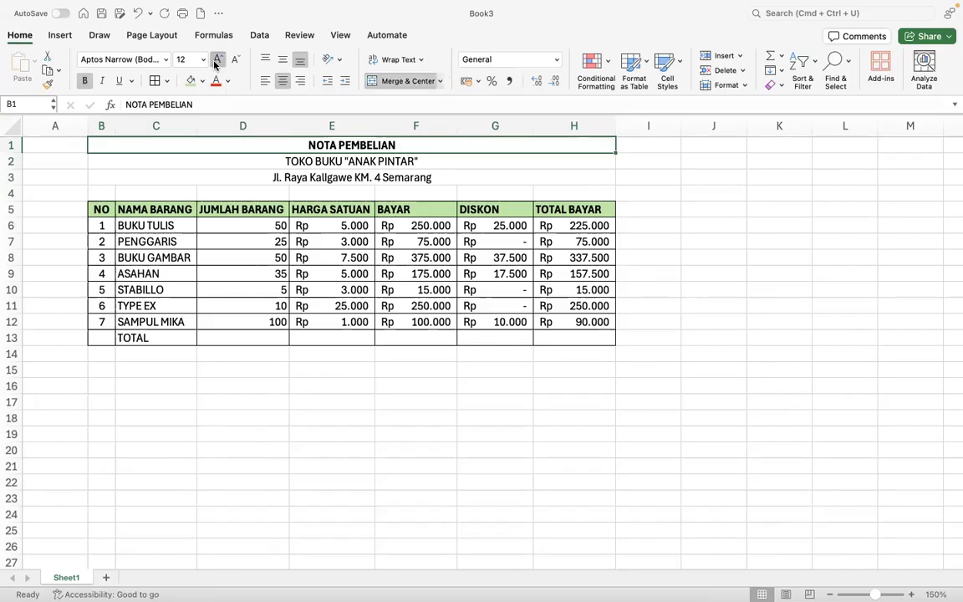
left_click(216, 60)
left_click(216, 59)
left_click(362, 299)
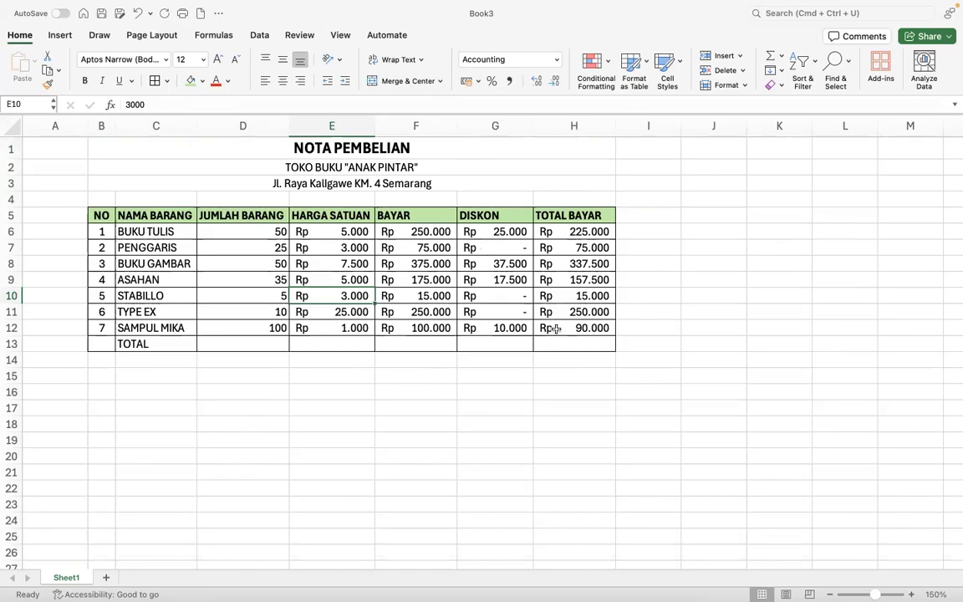
- Try a formula in H13, ending with an AutoSum AVERAGE of the TOTAL BAYAR values
left_click(572, 346)
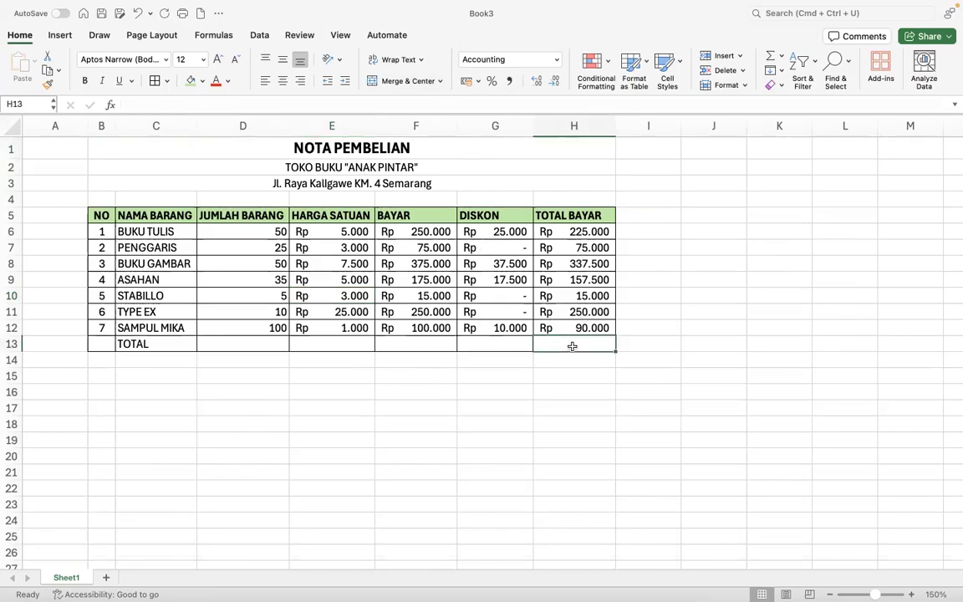
type("=sum")
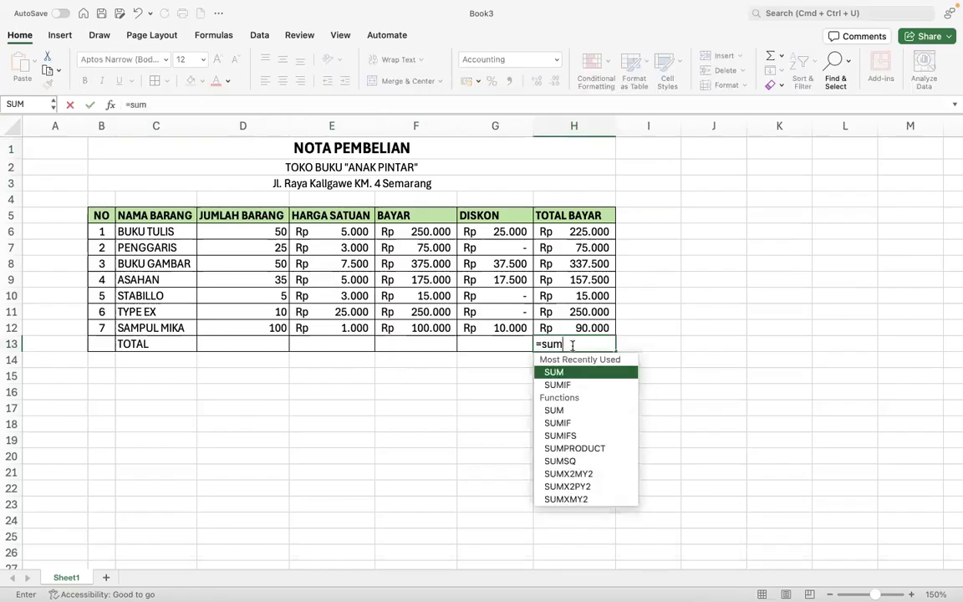
type("(")
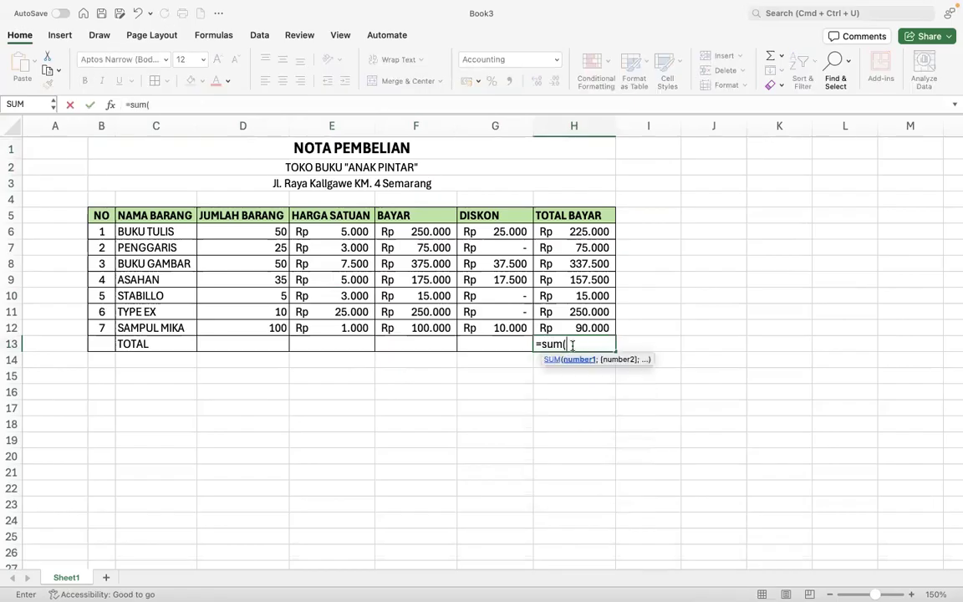
key("BackSpace")
key("BackSpace")
key("BackSpace")
key("BackSpace")
key("BackSpace")
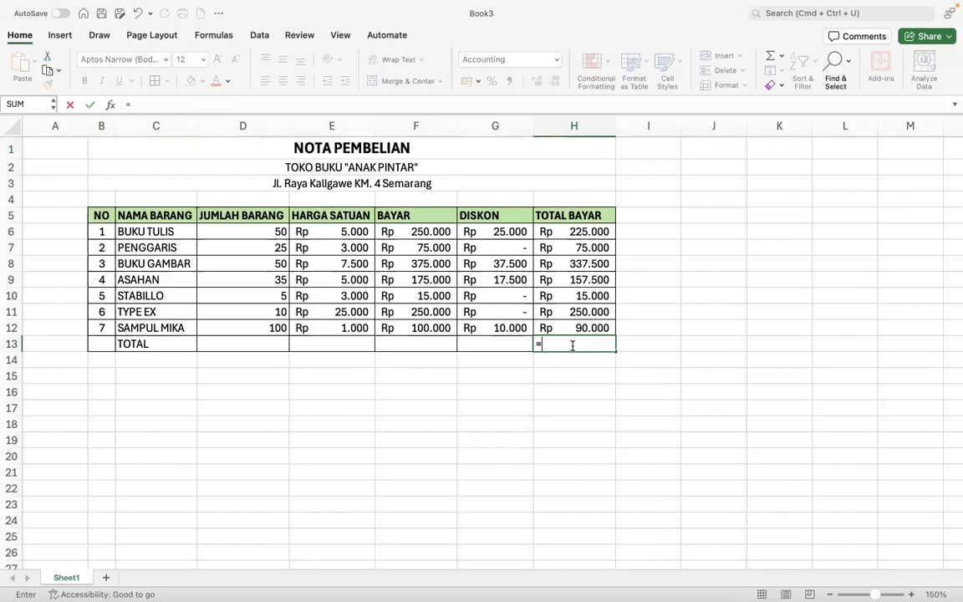
left_click(652, 440)
left_click(548, 343)
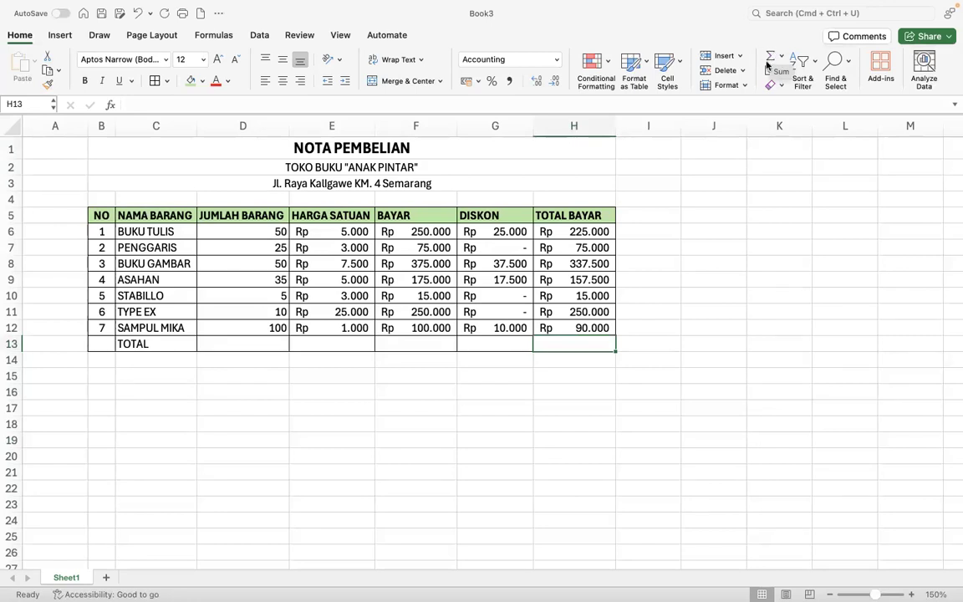
left_click(780, 57)
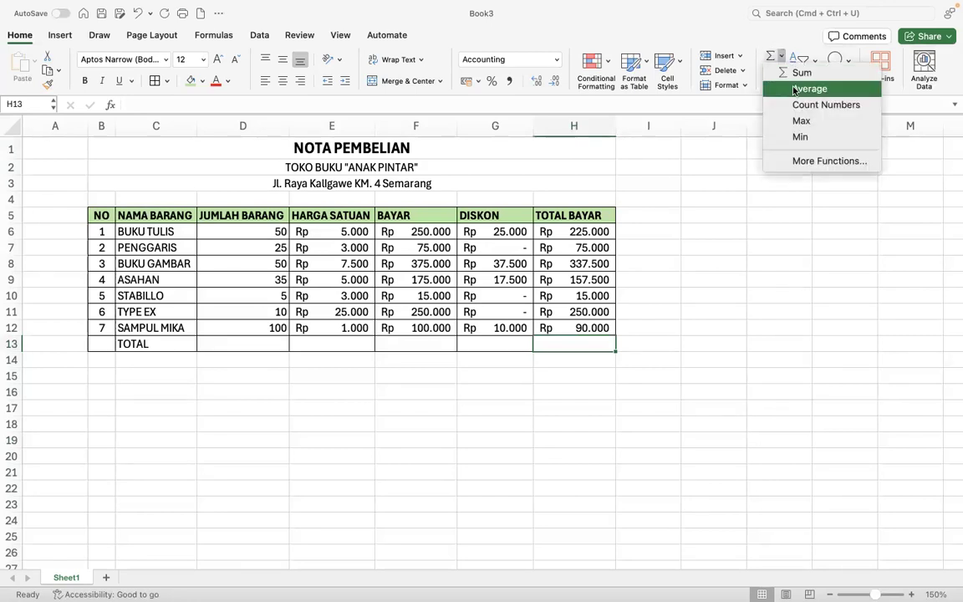
left_click(795, 89)
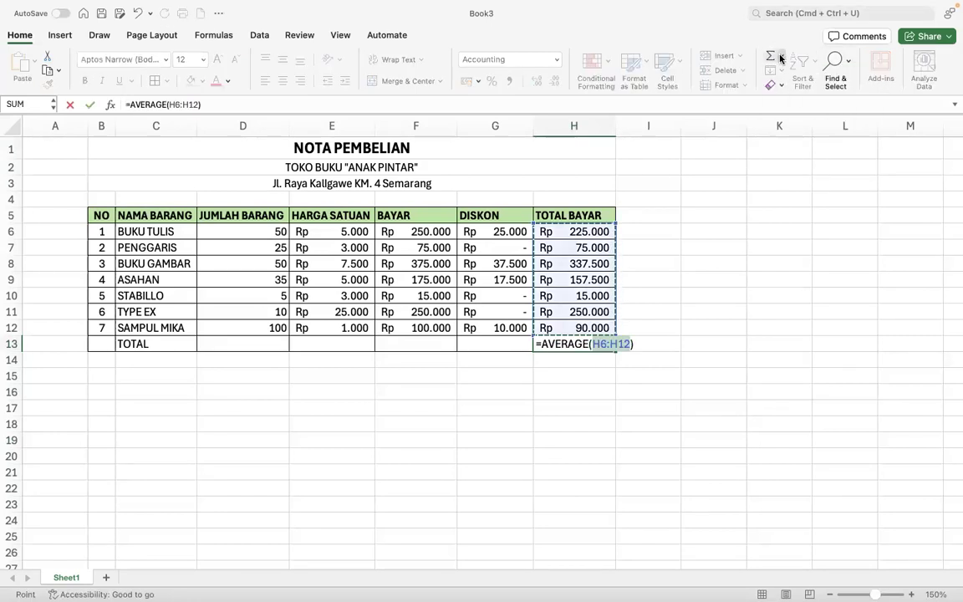
left_click(780, 57)
key("Return")
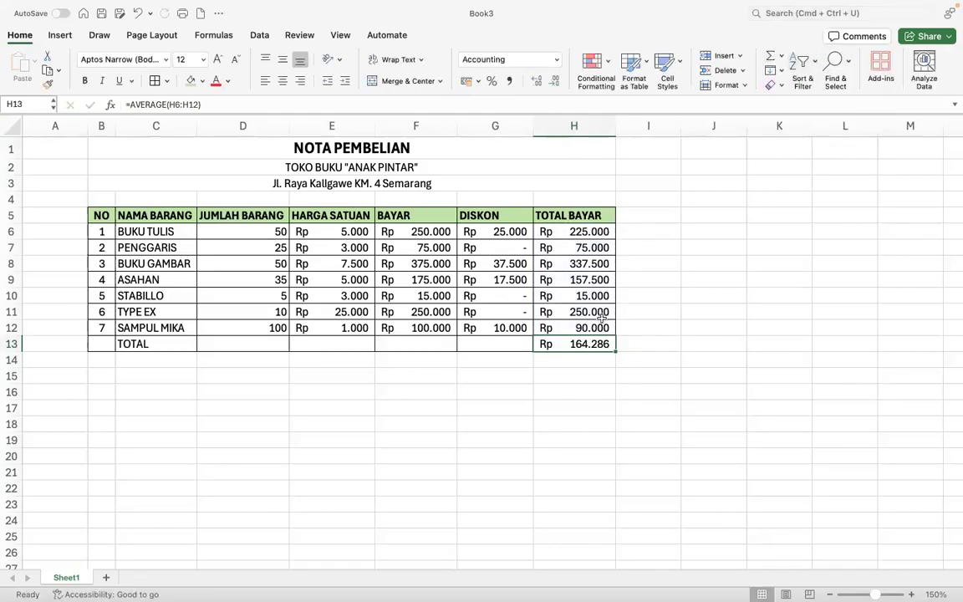
- Replace the H13 average with =SUM(H6:H12) for the TOTAL BAYAR total
left_click(781, 57)
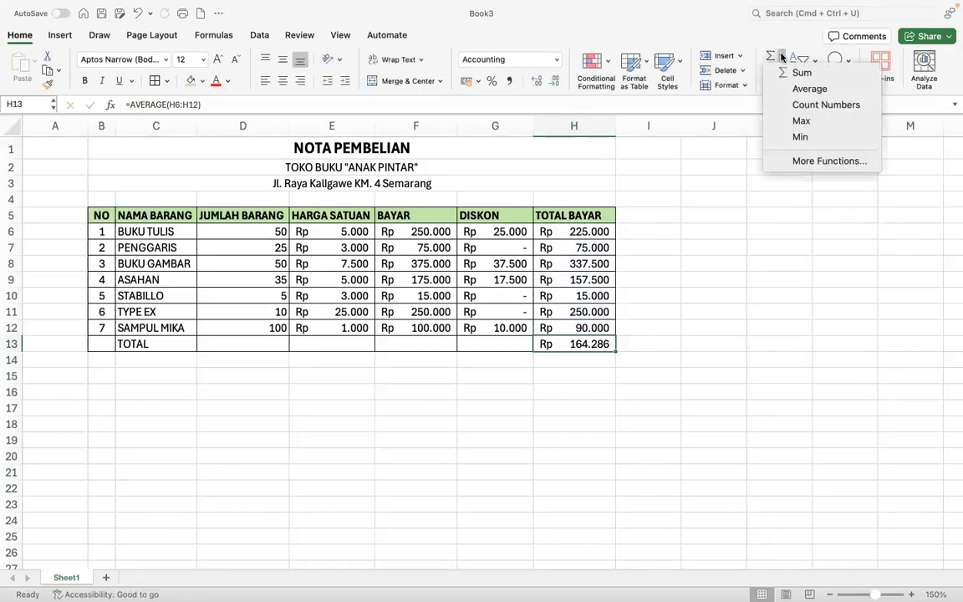
left_click(542, 352)
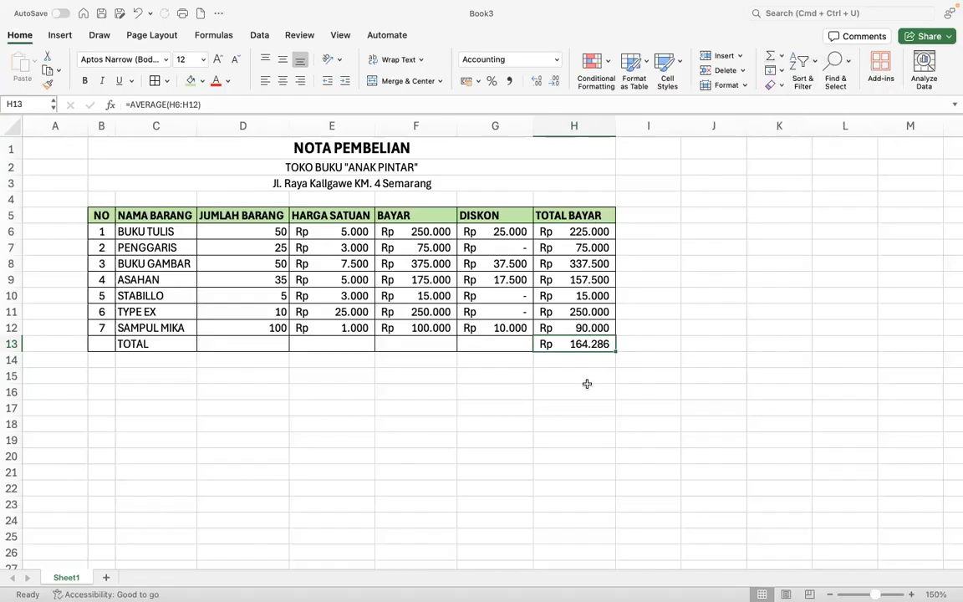
key("Delete")
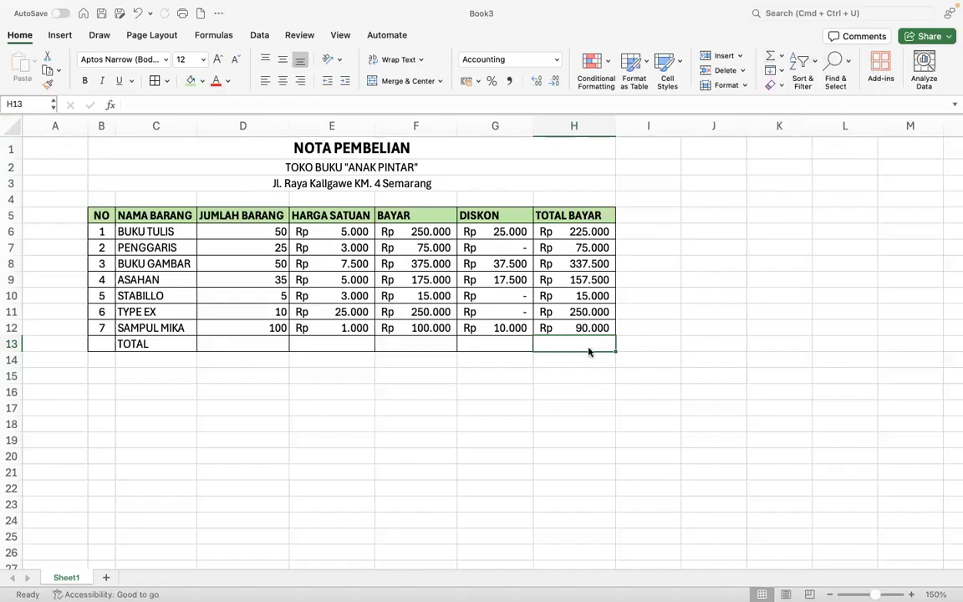
left_click(781, 56)
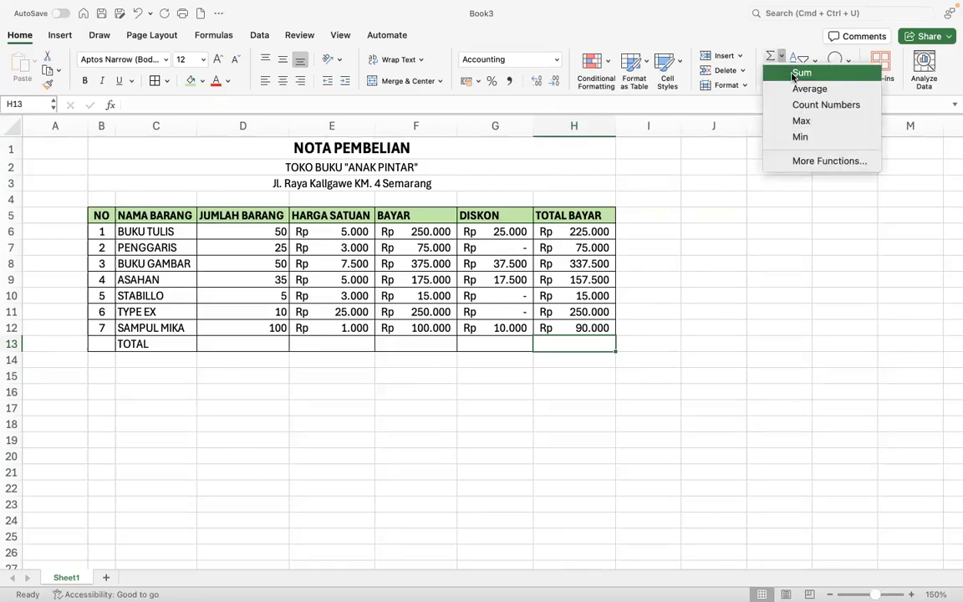
left_click(799, 73)
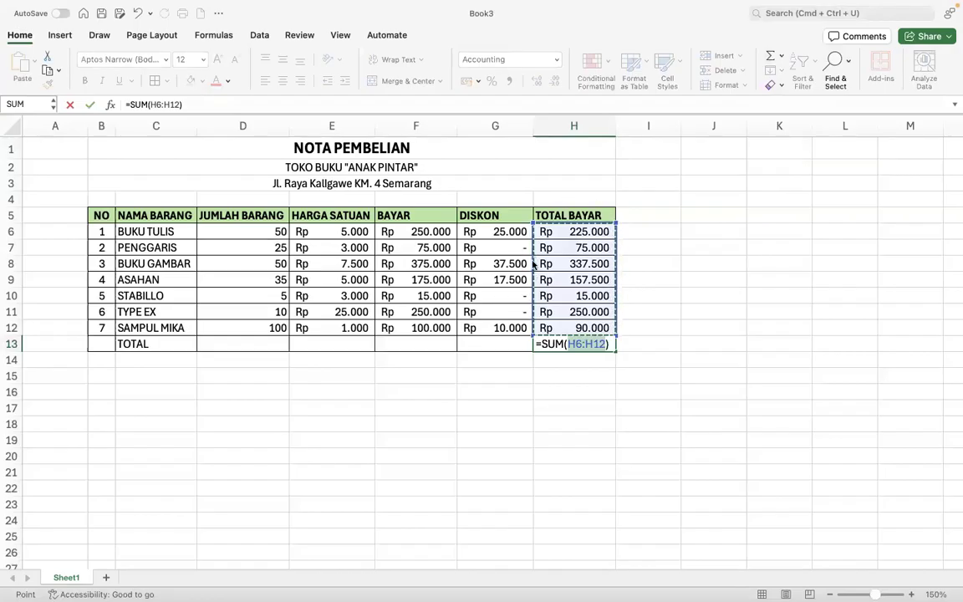
key("Return")
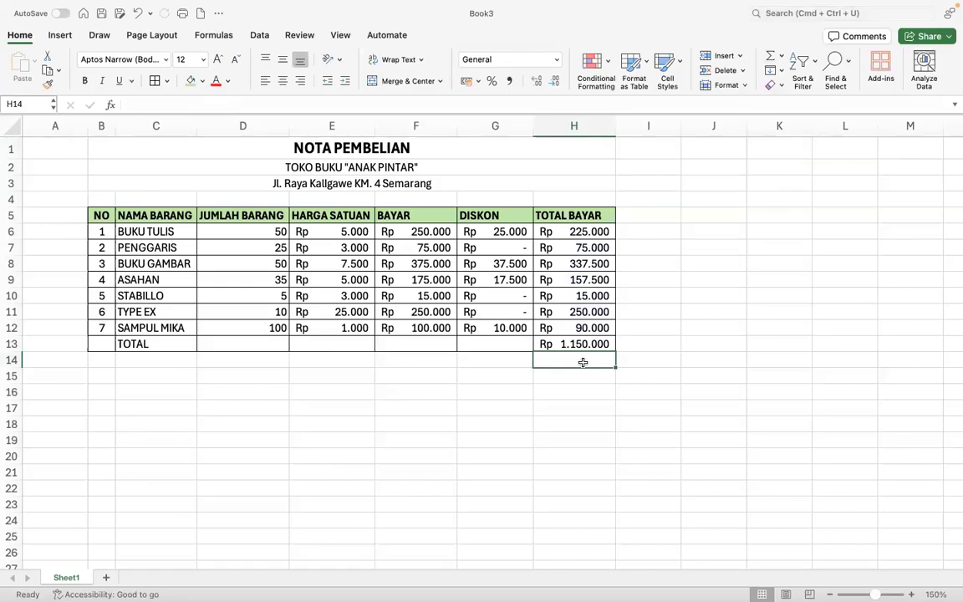
- Check the reference invoice and set the STABILLO quantity in D10 to 15
key("ctrl+Right")
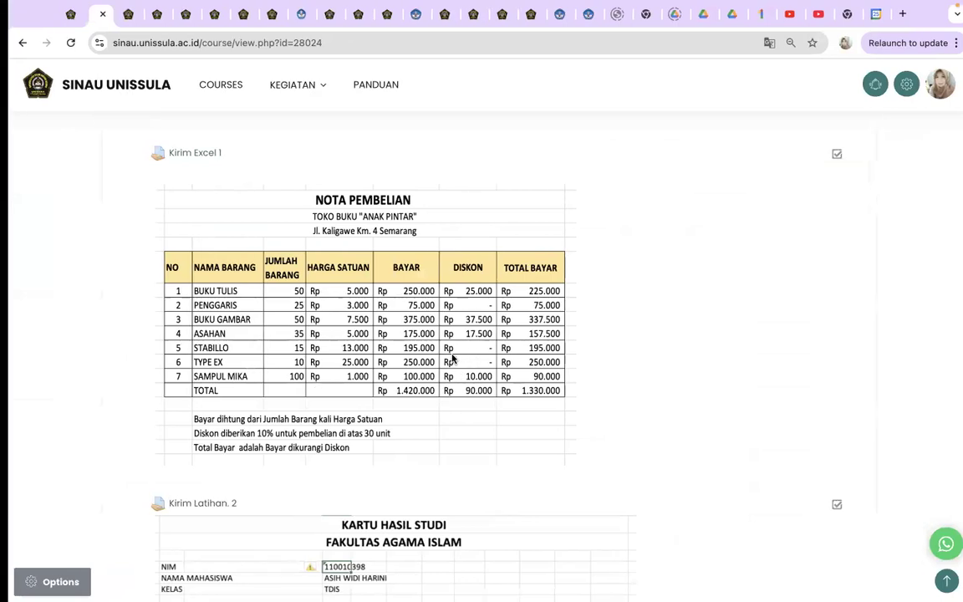
key("ctrl+Left")
key("ctrl+Right")
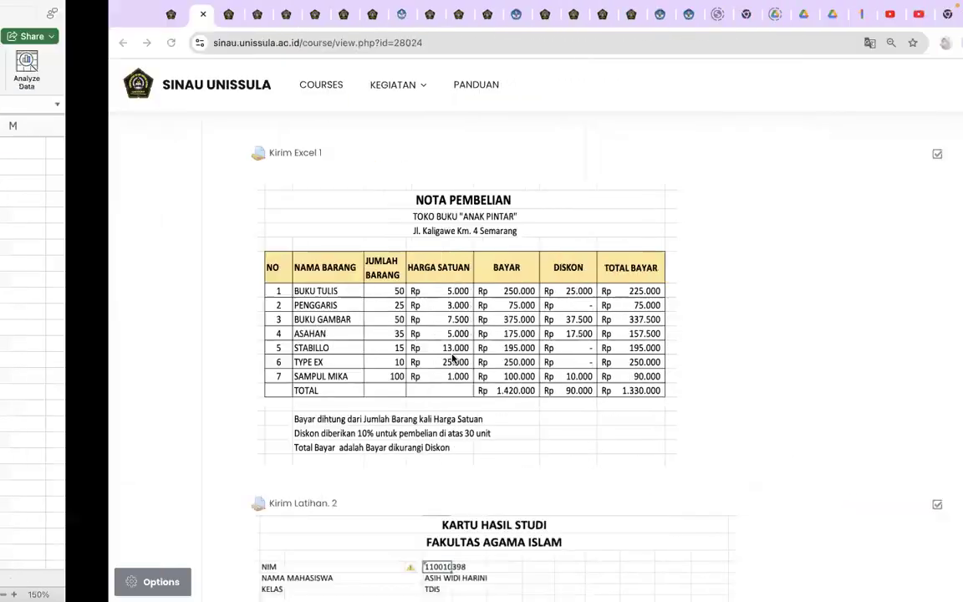
key("ctrl+Left")
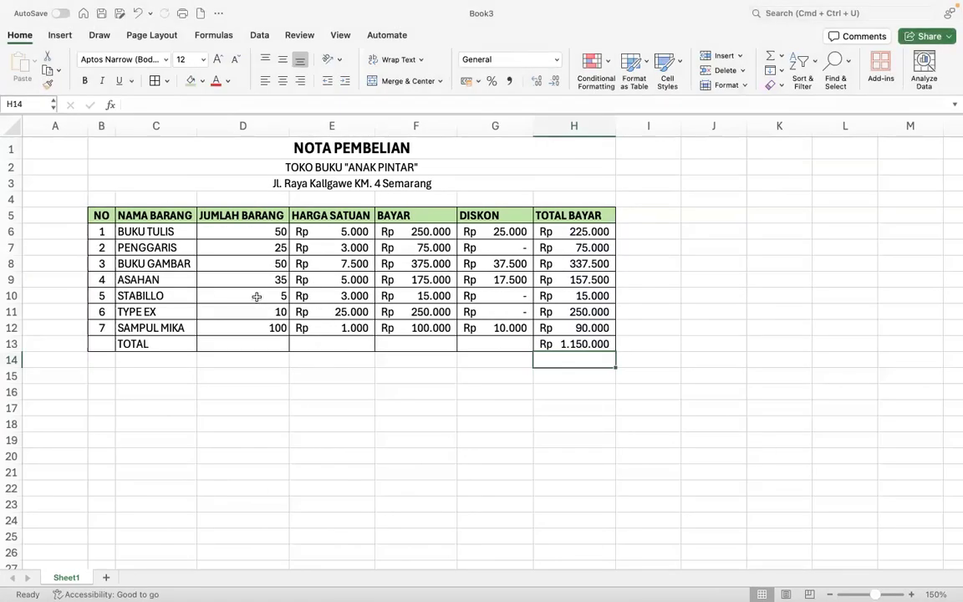
left_click(256, 297)
type("15")
key("Return")
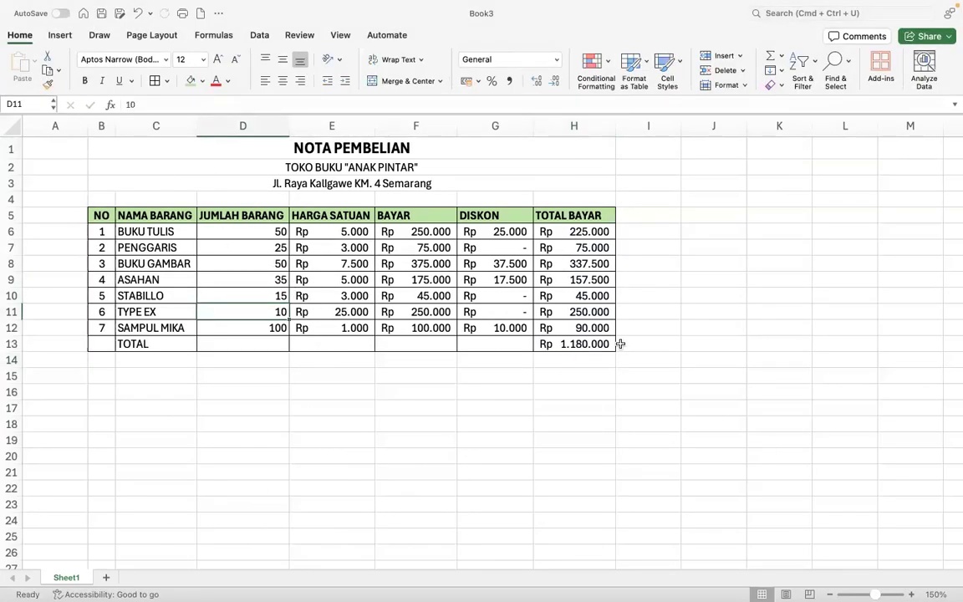
- Compare with the reference again and set the STABILLO unit price in E10 to 13.000
key("ctrl+Right")
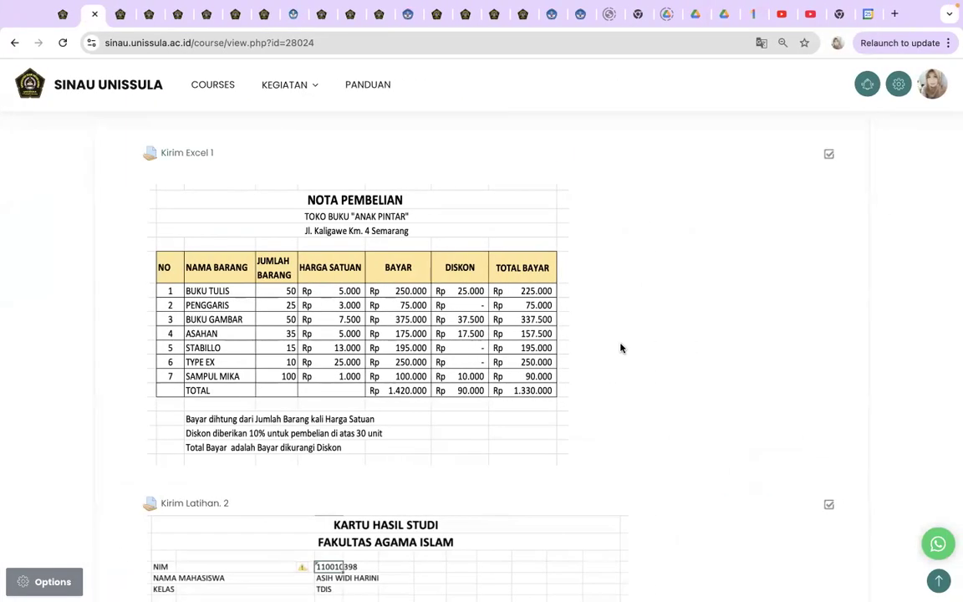
key("ctrl+Left")
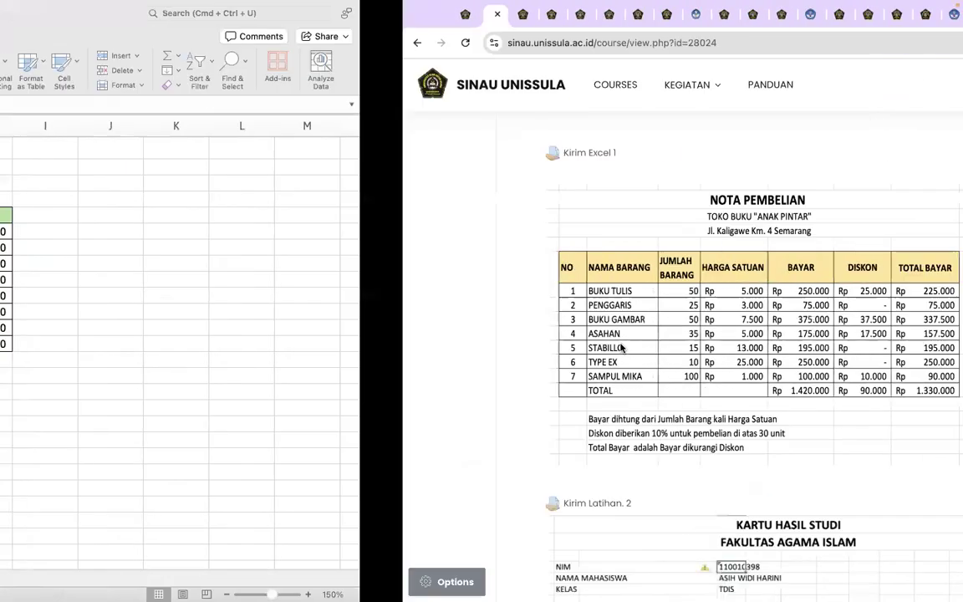
key("ctrl+Right")
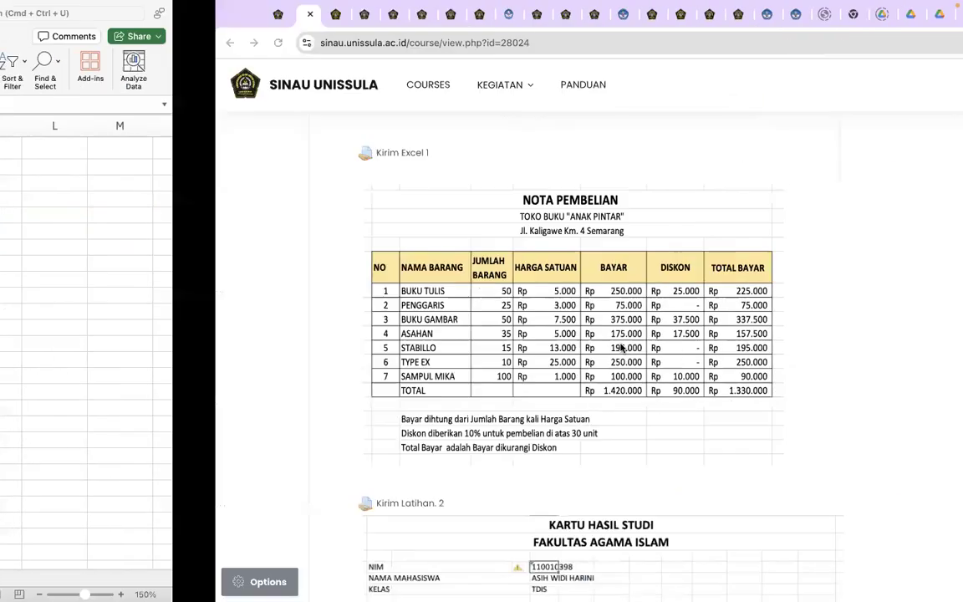
key("ctrl+Left")
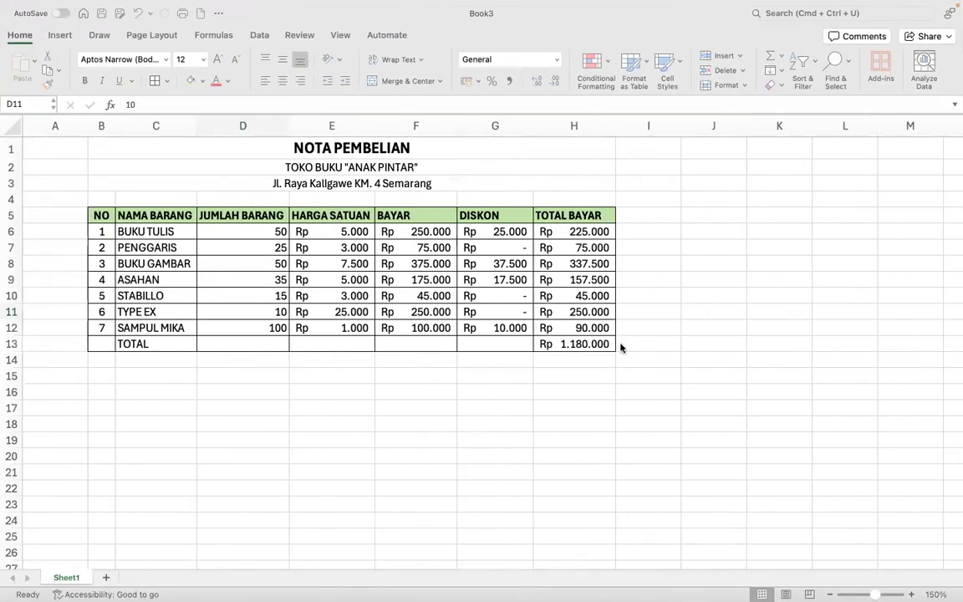
left_click(339, 296)
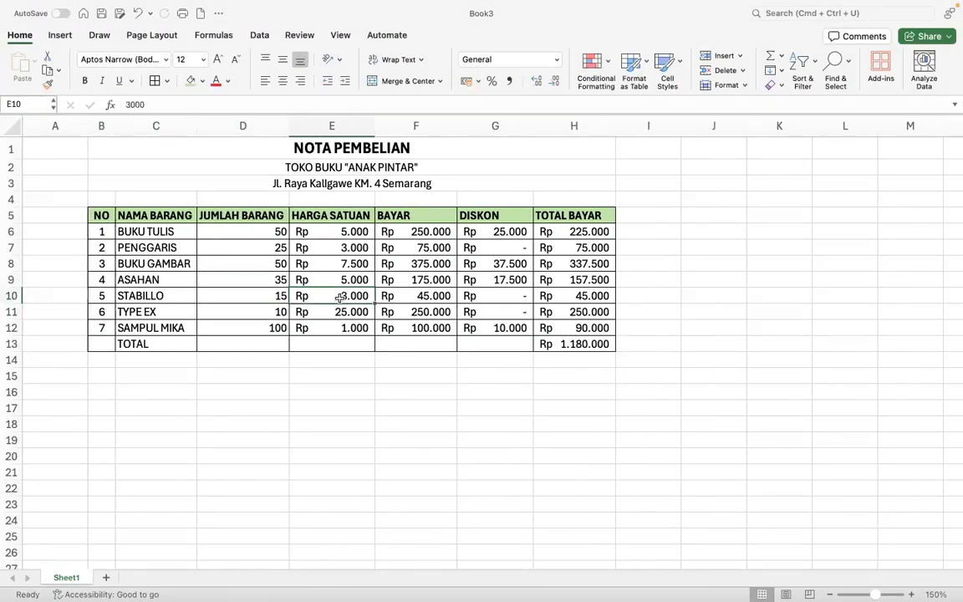
type("13000")
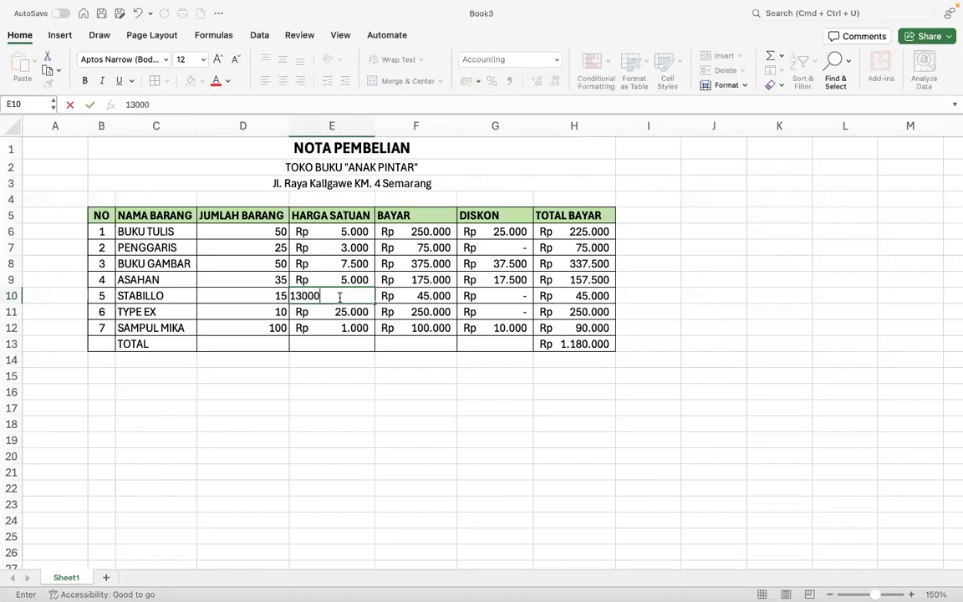
key("Return")
- Set the TYPE EX unit price in E11 to 25.000 and verify it against the reference
type("\\")
key("BackSpace")
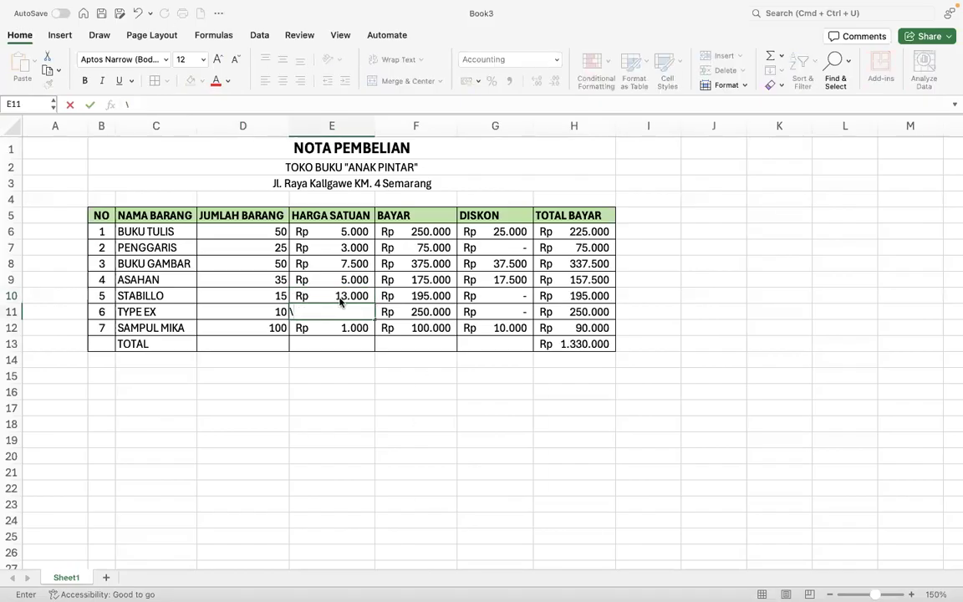
key("XF86AudioRaiseVolume")
type("13000")
key("Return")
left_click(334, 311)
type("25.000")
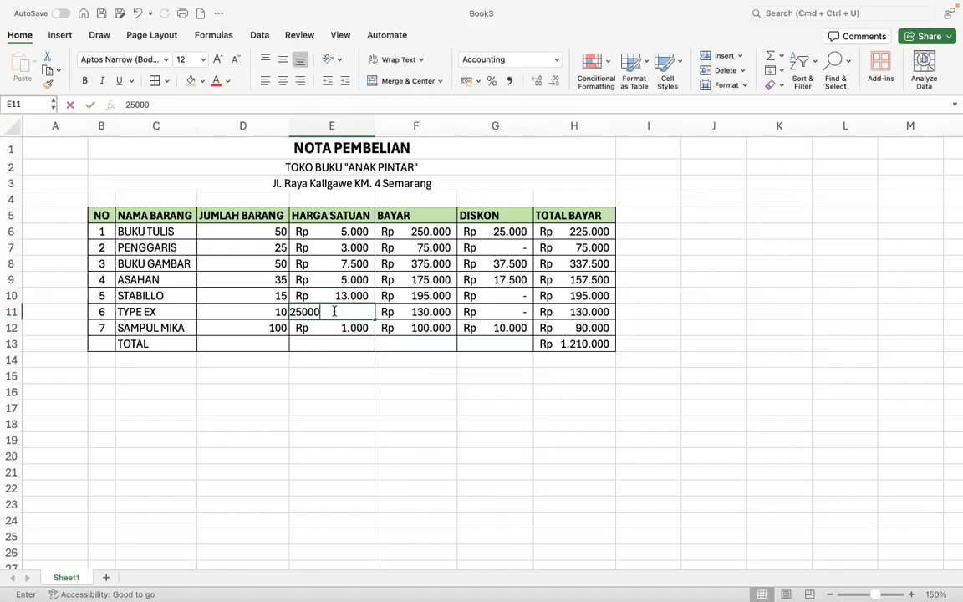
key("Return")
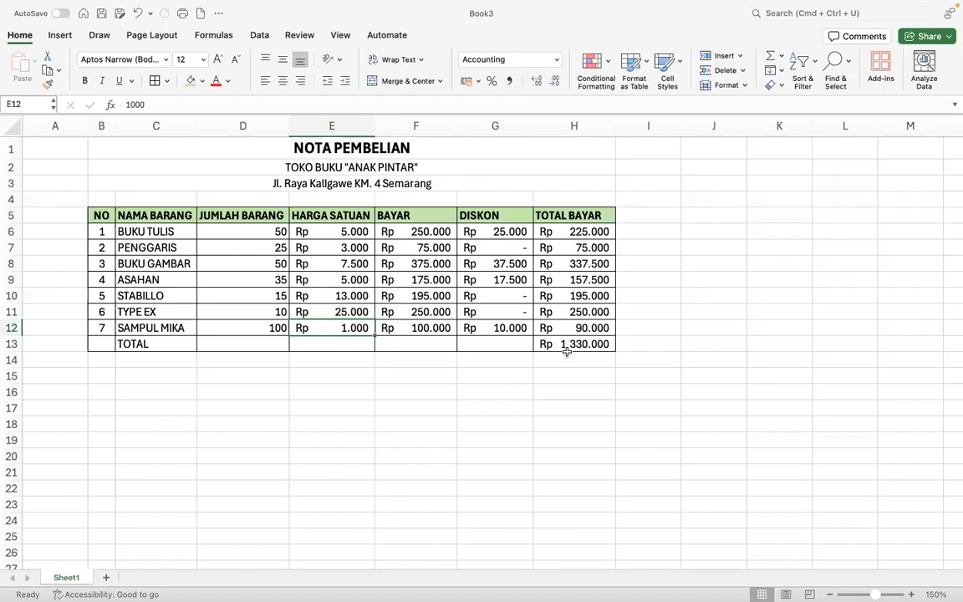
key("ctrl+Right")
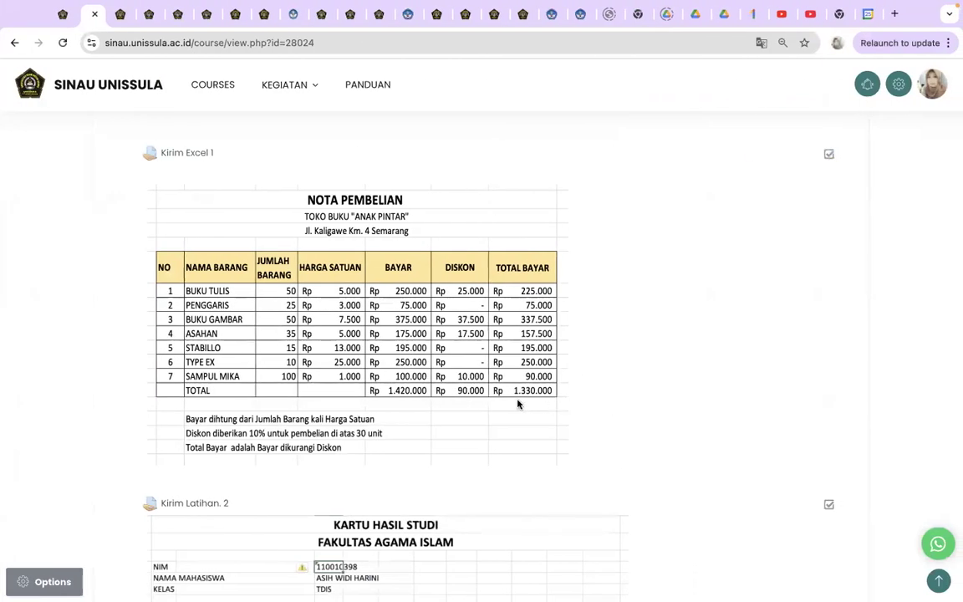
key("ctrl+Left")
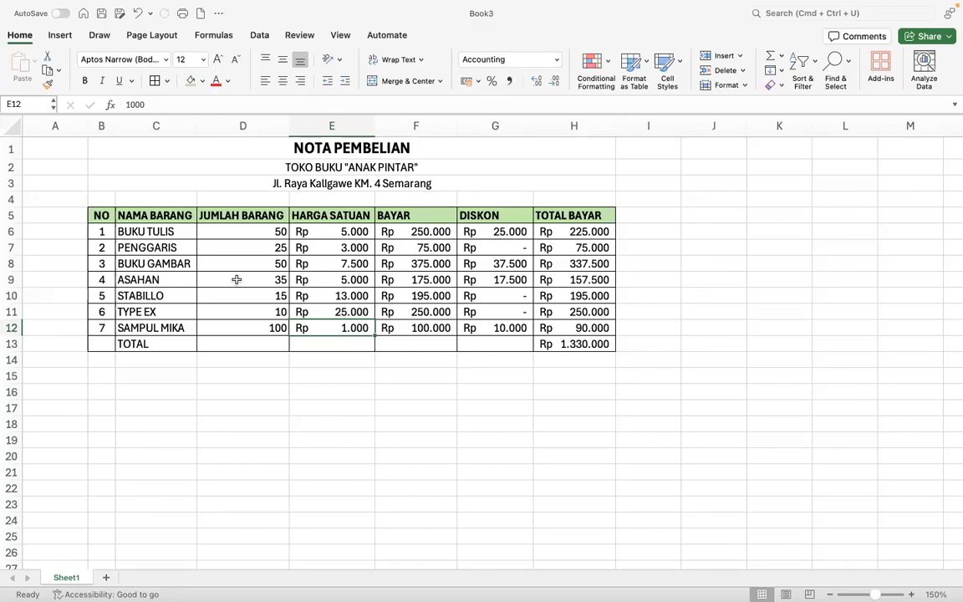
- Save the invoice as an .xlsx workbook named Excel1 plus student ID, replacing the existing file
left_click(121, 14)
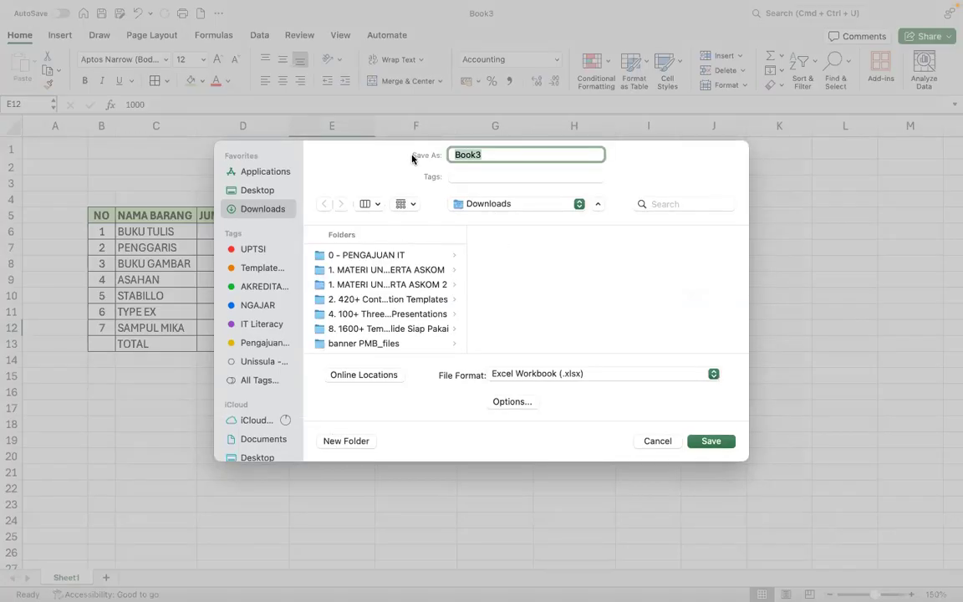
type("L")
key("BackSpace")
left_click(699, 443)
left_click(526, 369)
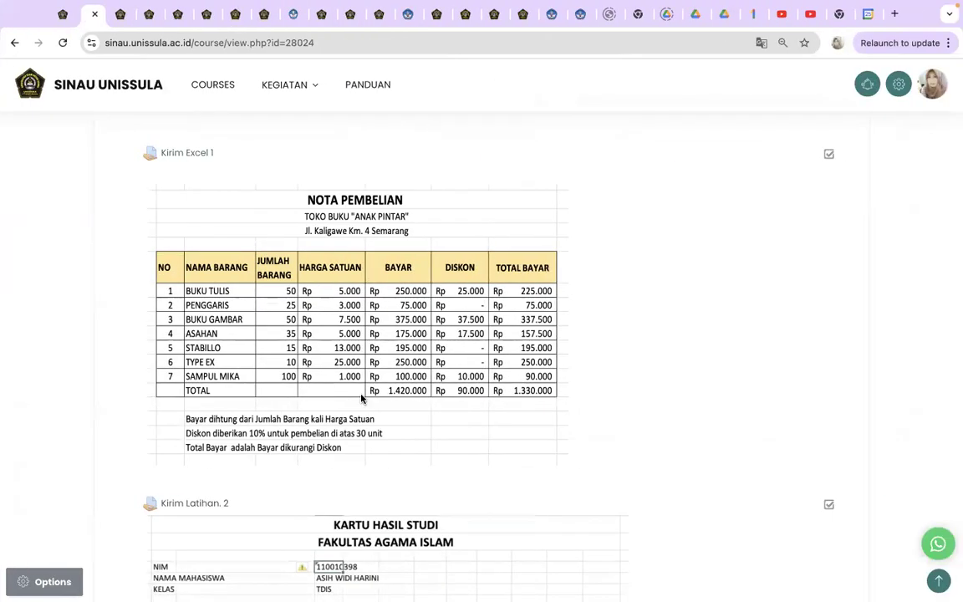
- Scroll through the course page's Kirim Excel 1 and Kirim Latihan 2 KARTU HASIL STUDI sections
scroll(361, 398, "down", 5)
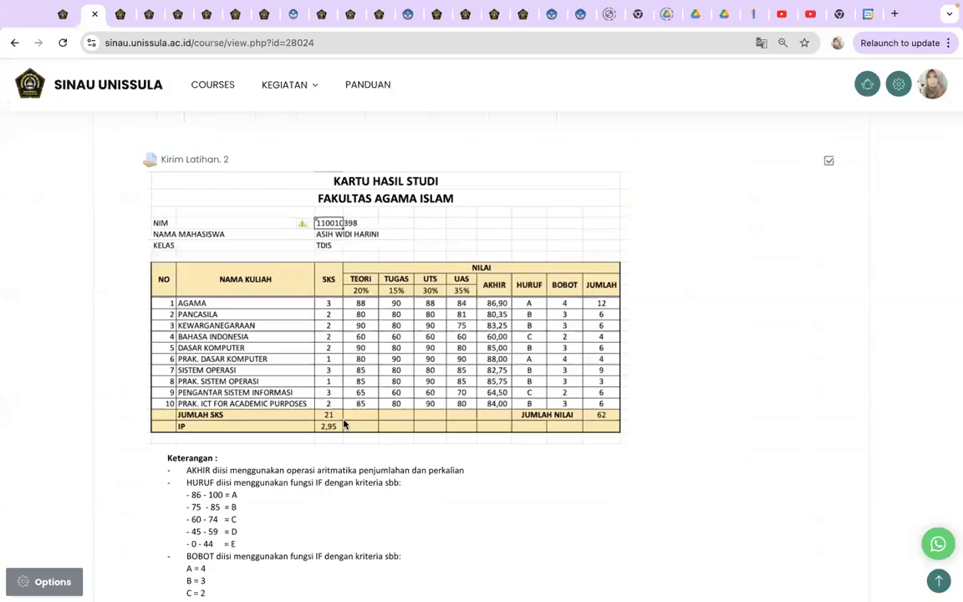
scroll(344, 424, "down", 3)
scroll(344, 424, "up", 3)
scroll(344, 424, "up", 6)
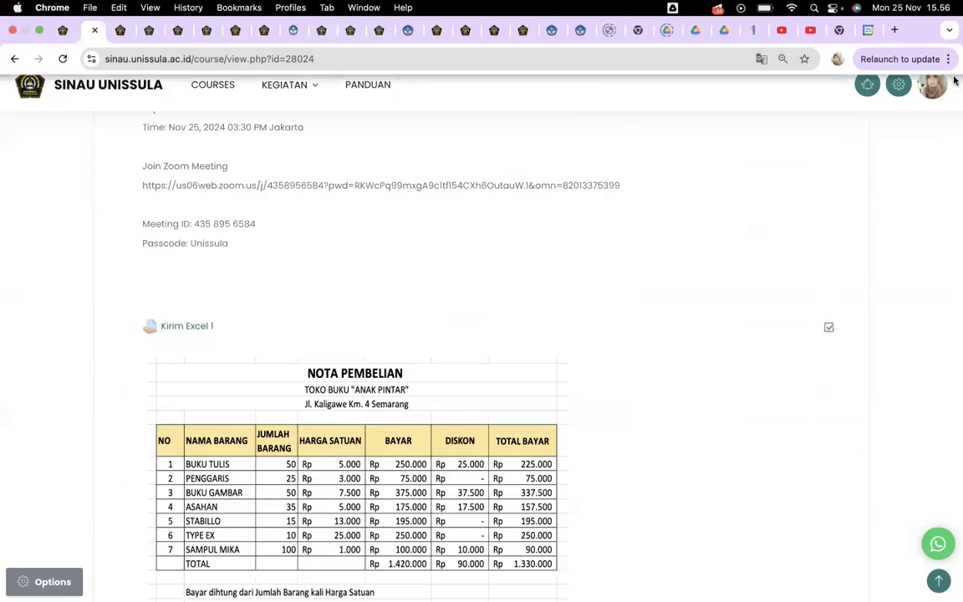
scroll(432, 393, "down", 5)
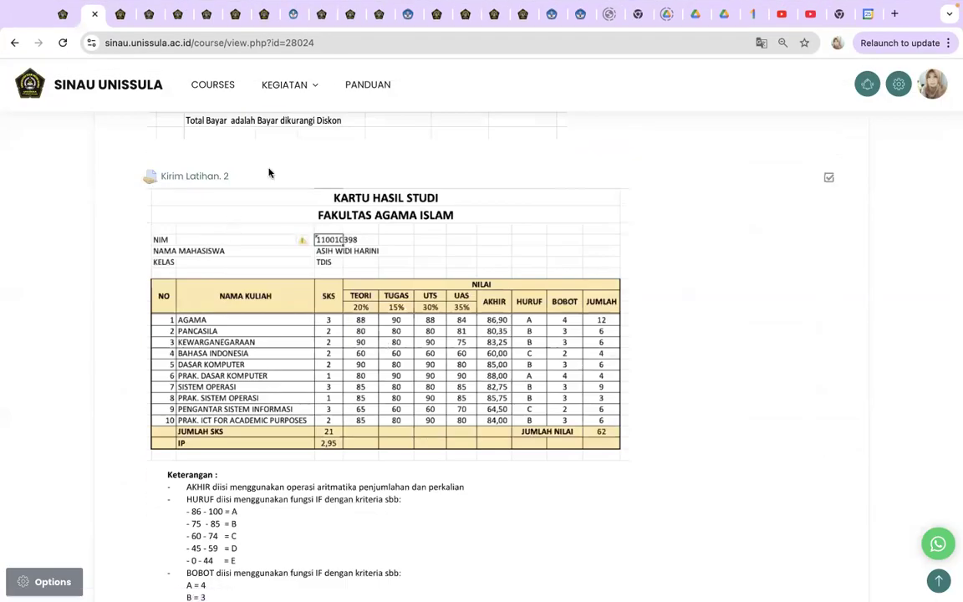
scroll(211, 337, "down", 3)
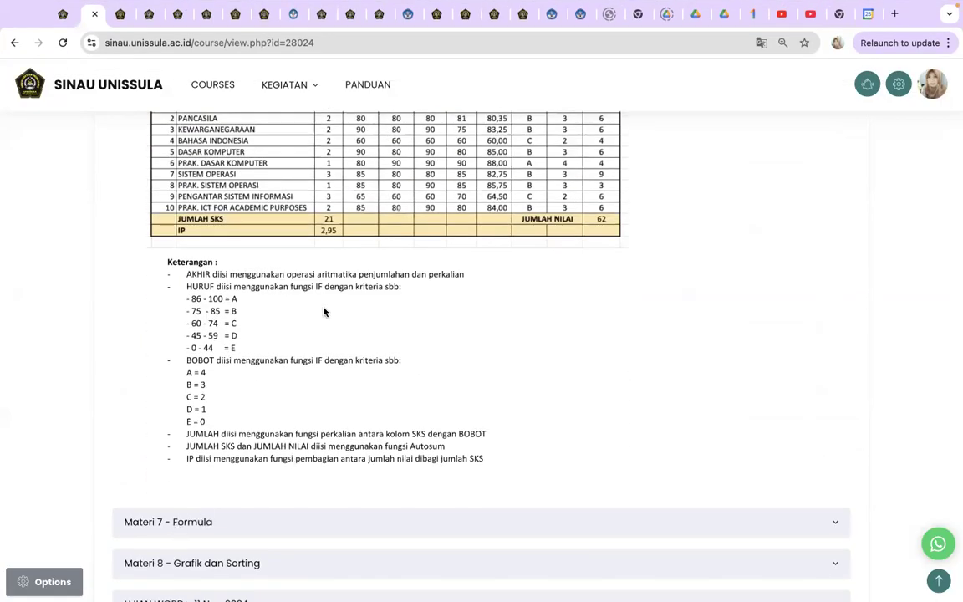
scroll(325, 314, "up", 8)
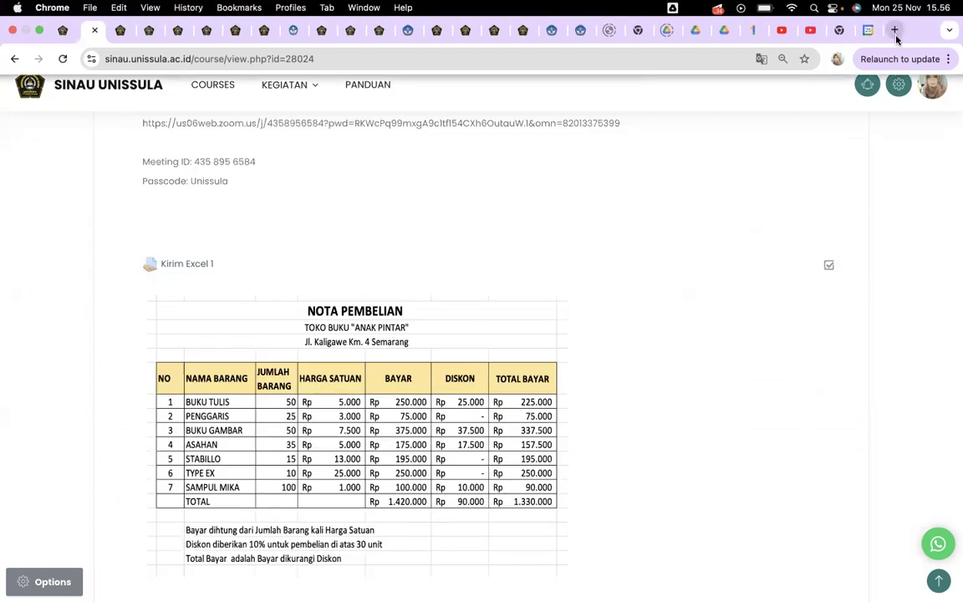
- Load itliteracy.unissula.ac.id in a new browser tab
left_click(895, 30)
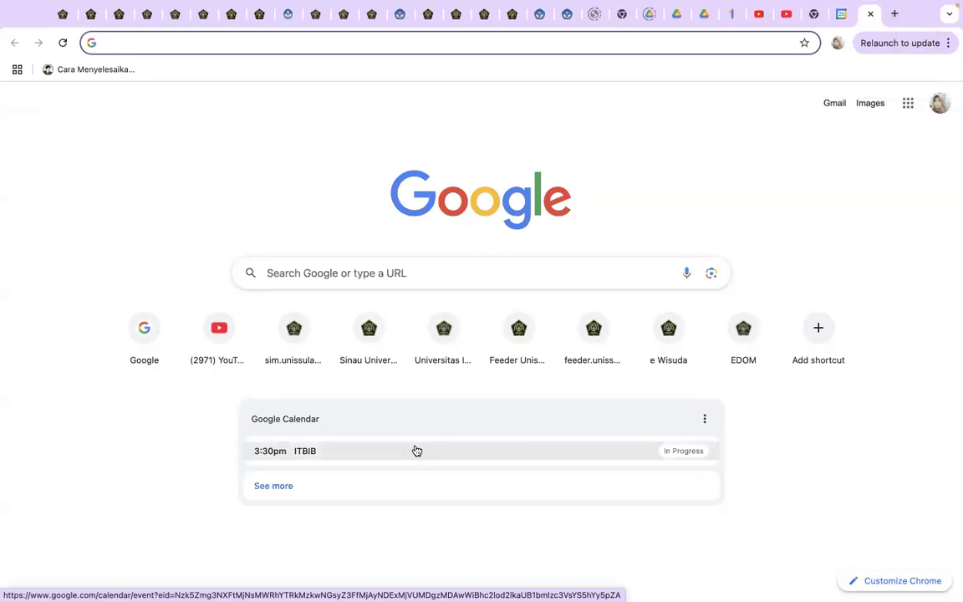
type("itli")
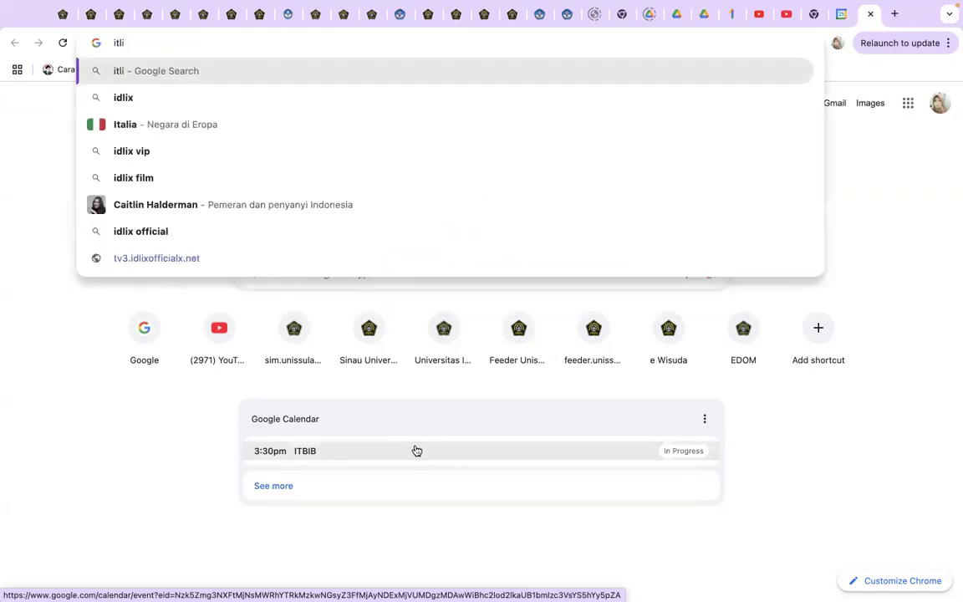
type("terac")
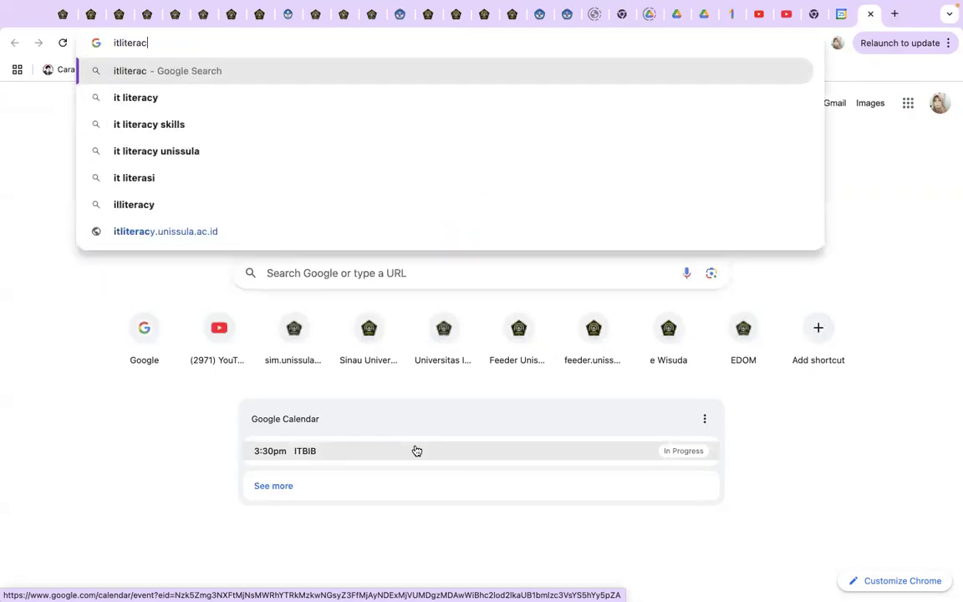
type("y.uni")
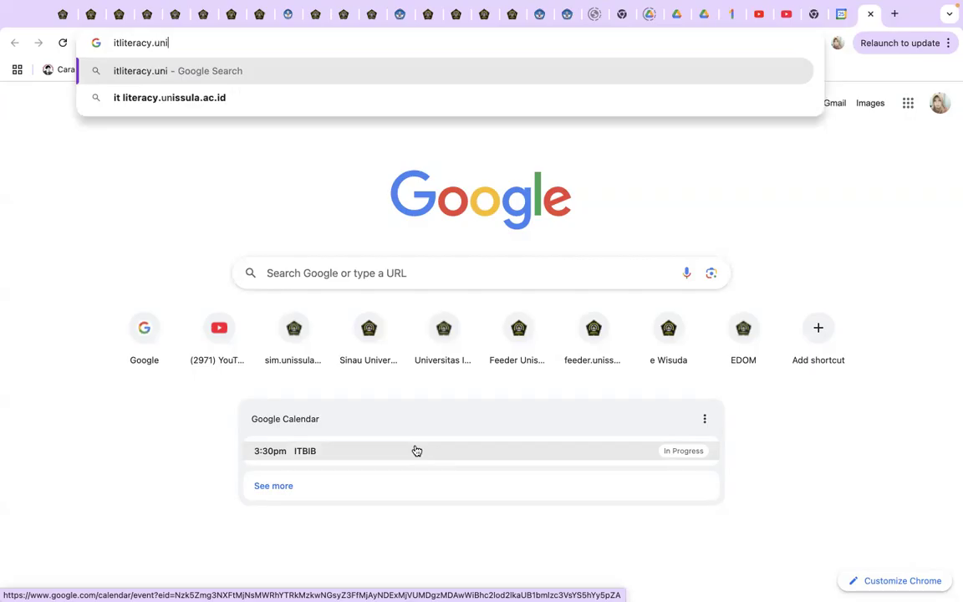
type("ssula.ac.id")
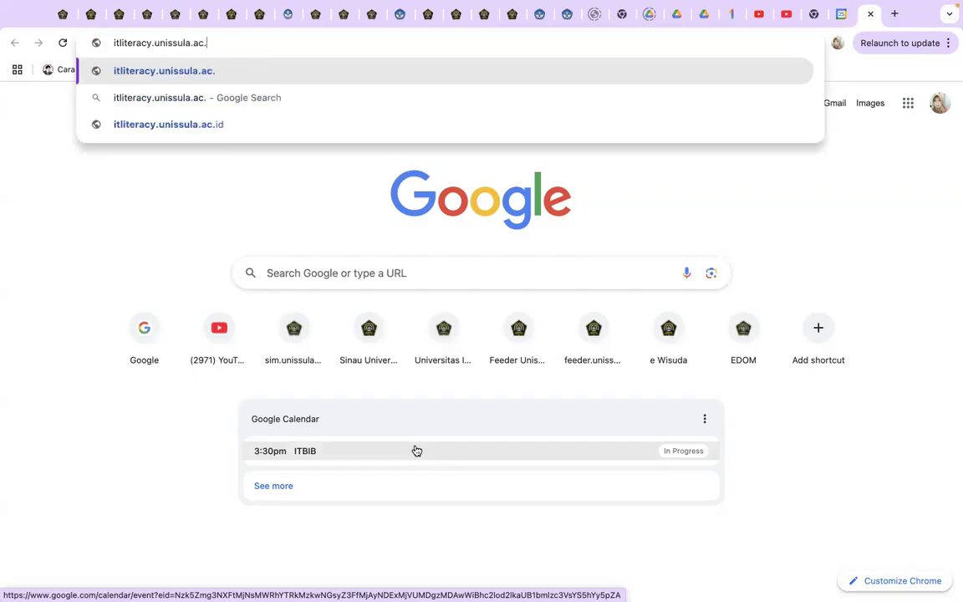
key("Return")
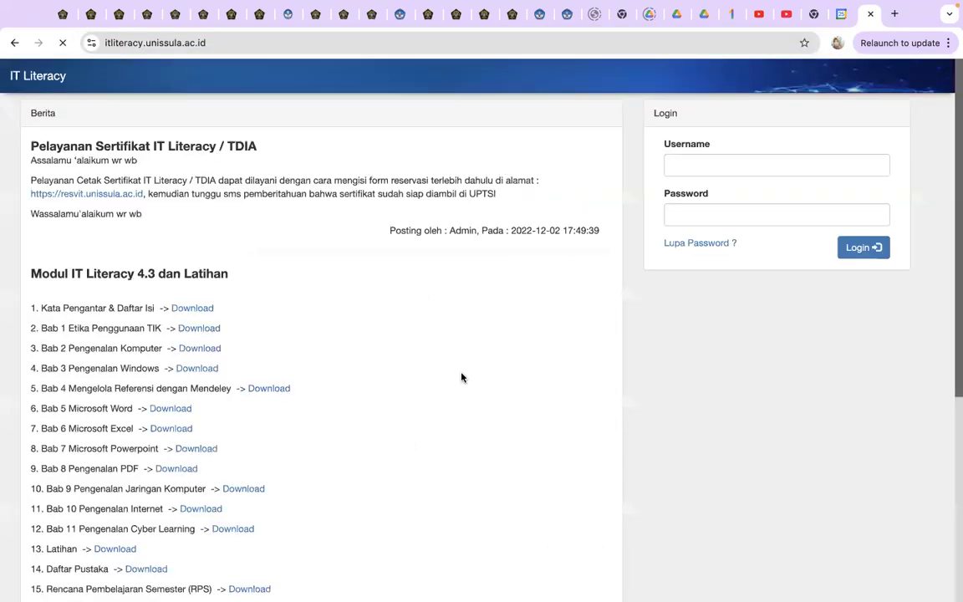
- Download the Latihan 9 source file and open Latihan-9 (4).xlsx from recent downloads
scroll(238, 431, "down", 7)
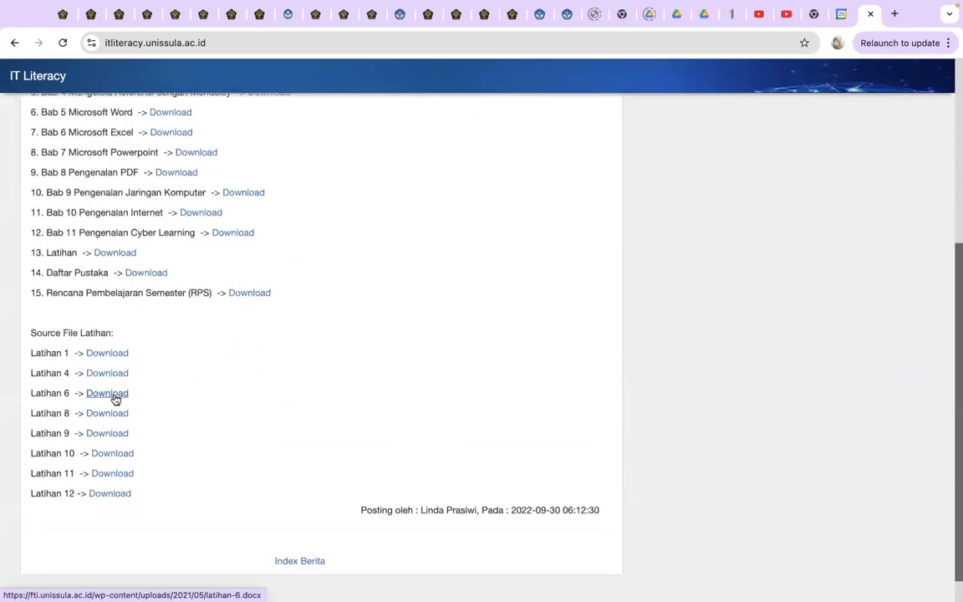
left_click(112, 418)
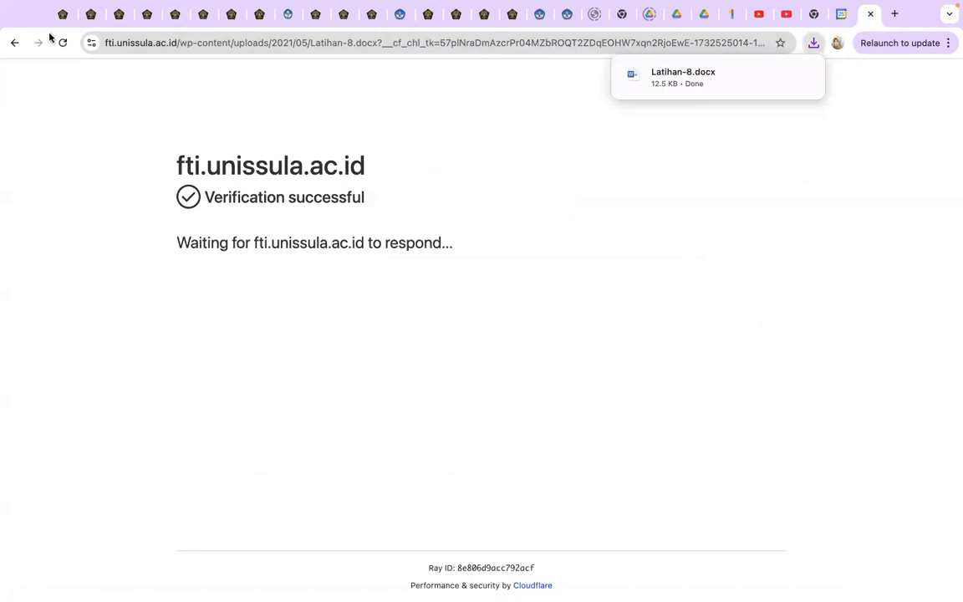
left_click(14, 41)
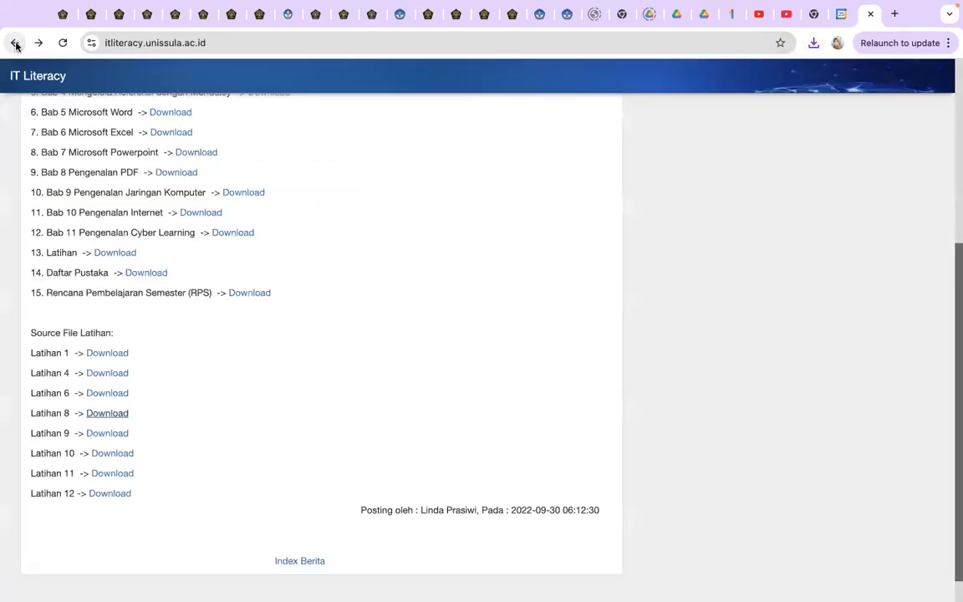
left_click(114, 434)
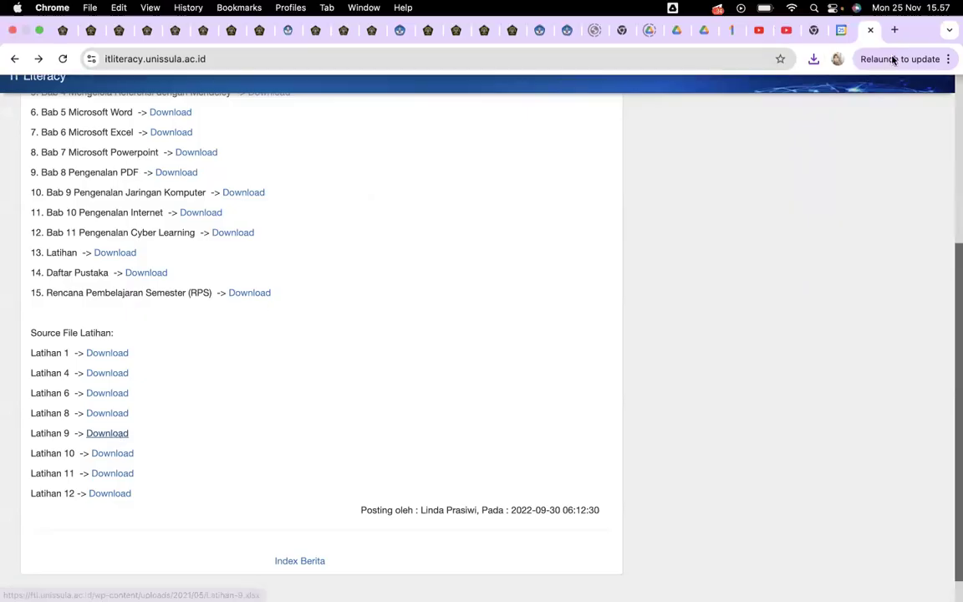
left_click(812, 60)
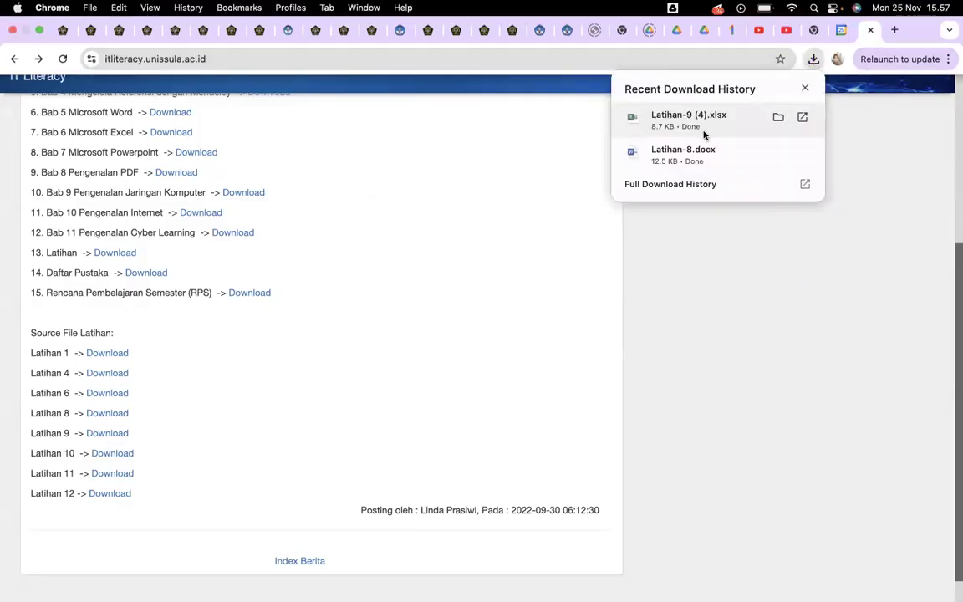
left_click(704, 114)
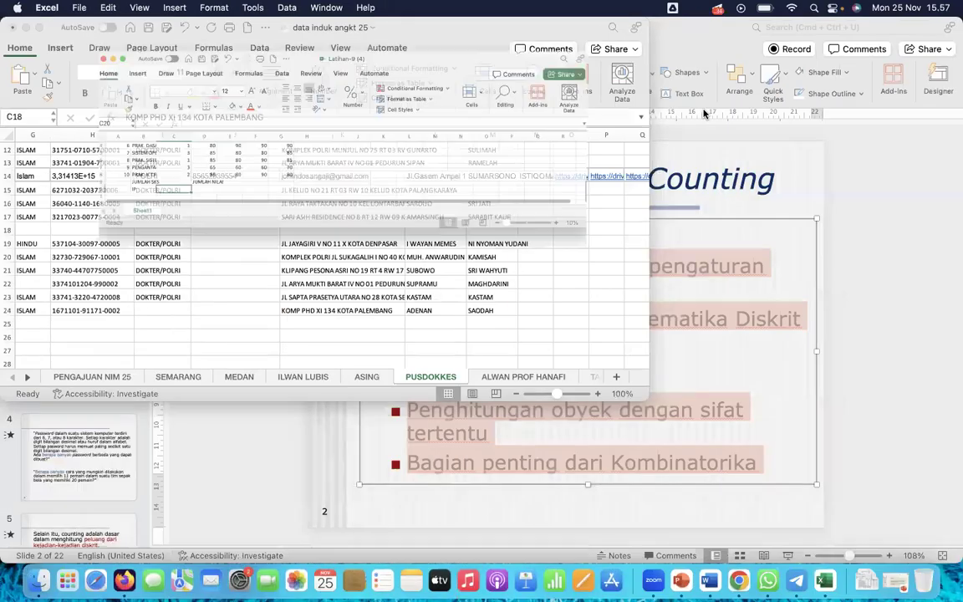
- Make the Latihan-9 (4) window full screen and scroll back to the top of the Kartu Hasil Studi sheet
left_click(40, 27)
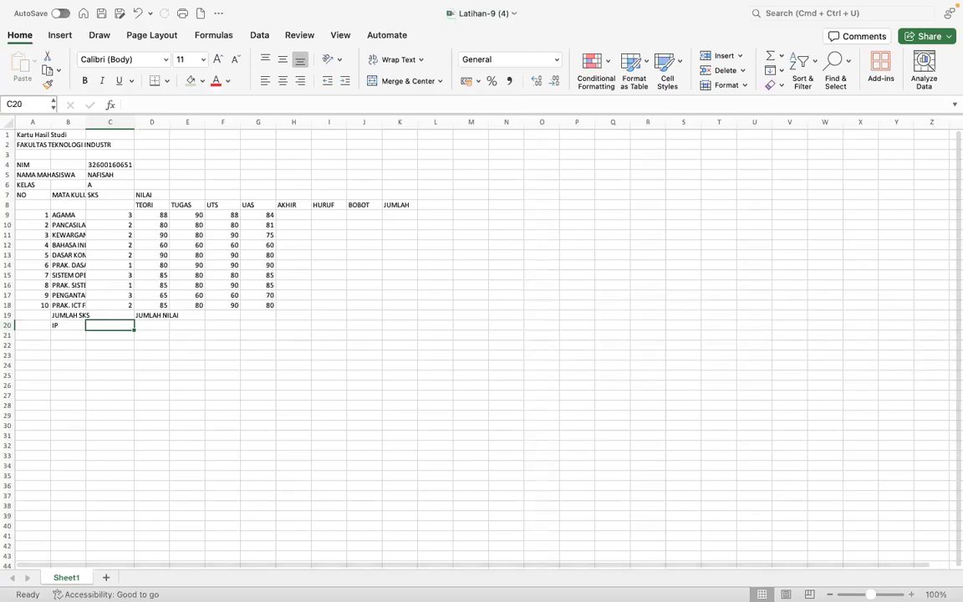
scroll(757, 516, "up", 5)
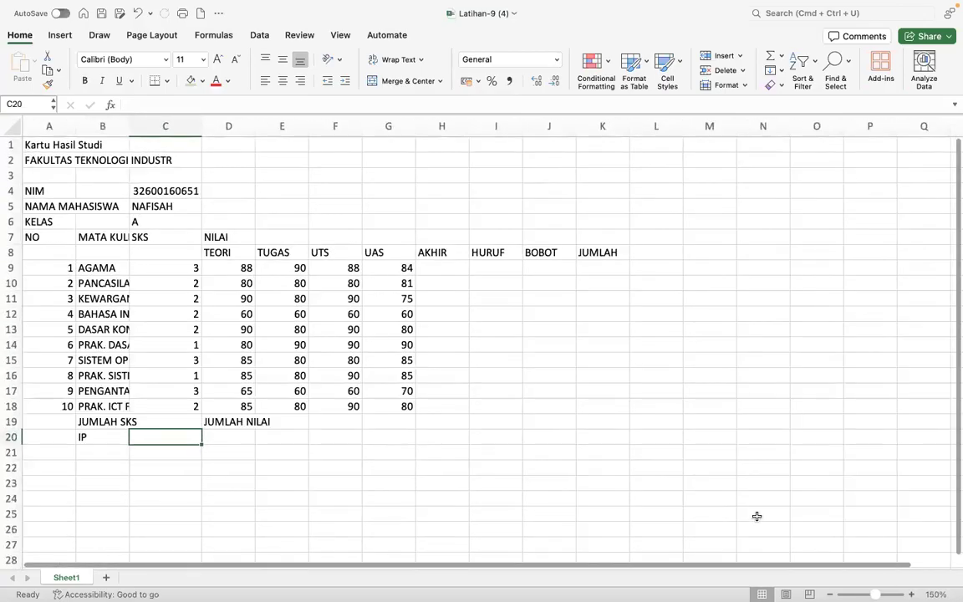
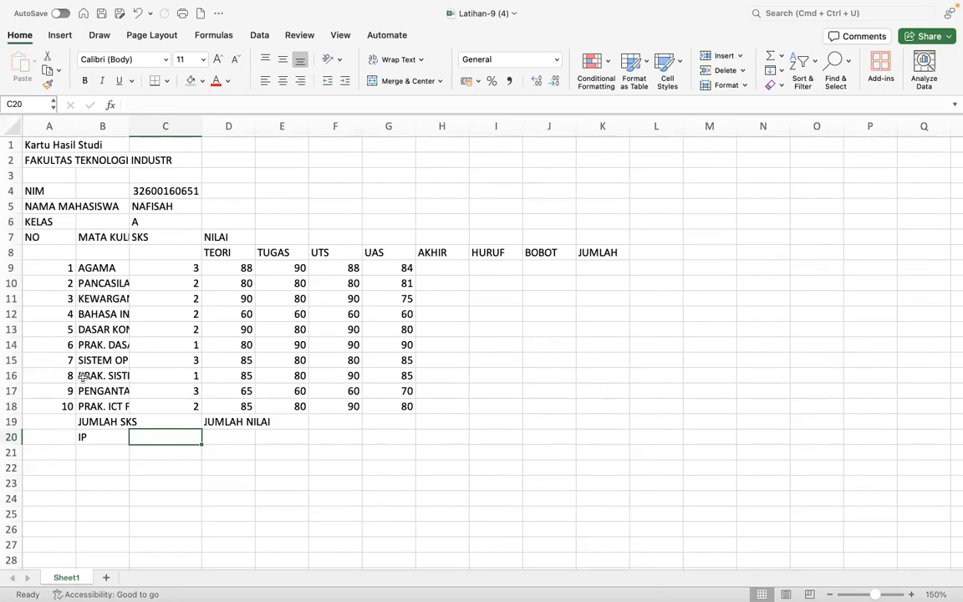
- Insert an empty column A before the Kartu Hasil Studi data
left_click(50, 126)
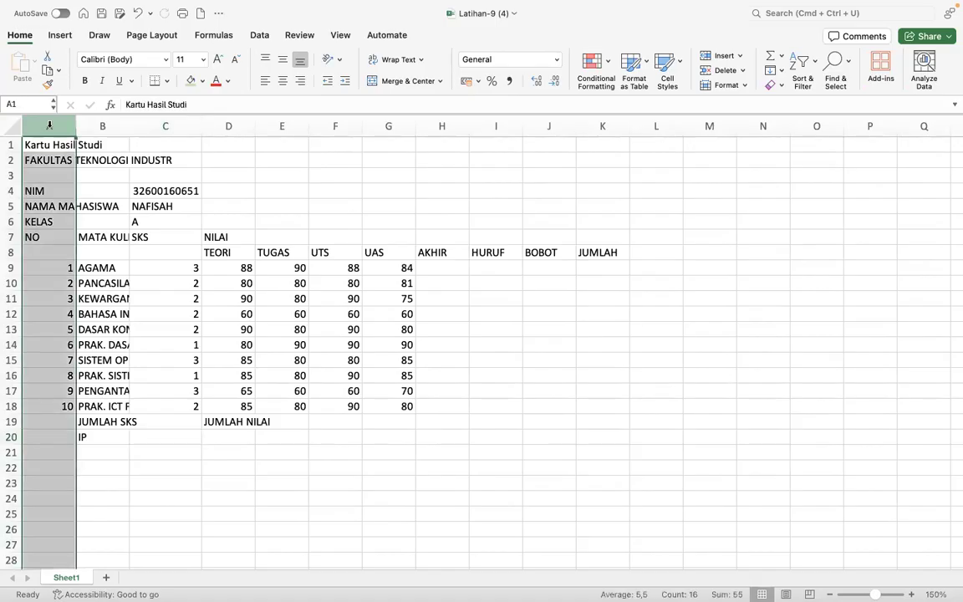
right_click(49, 125)
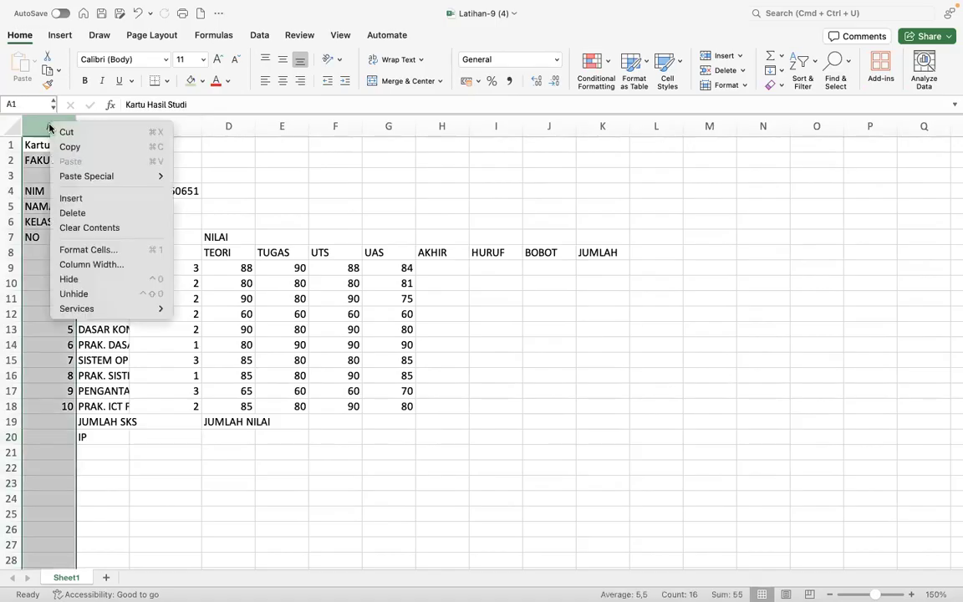
left_click(72, 198)
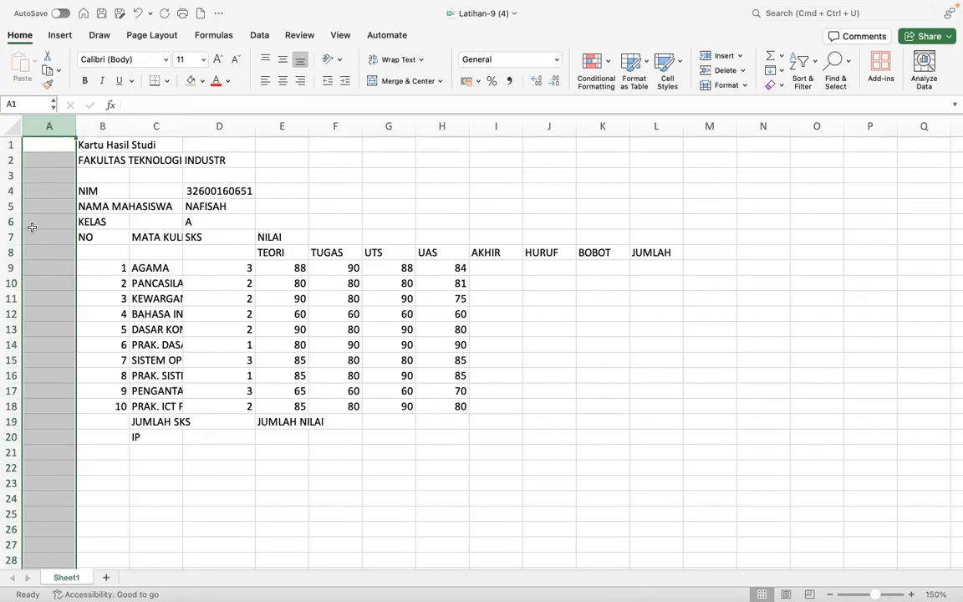
left_click(248, 357)
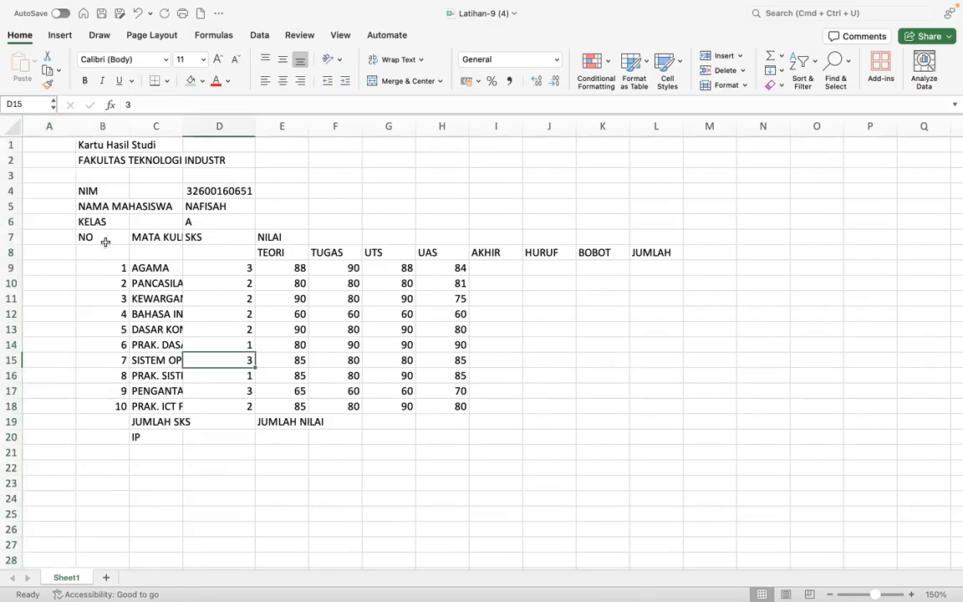
- Apply All Borders to the grade table B7:L20 and check the header rows
left_click_drag(86, 236, 660, 432)
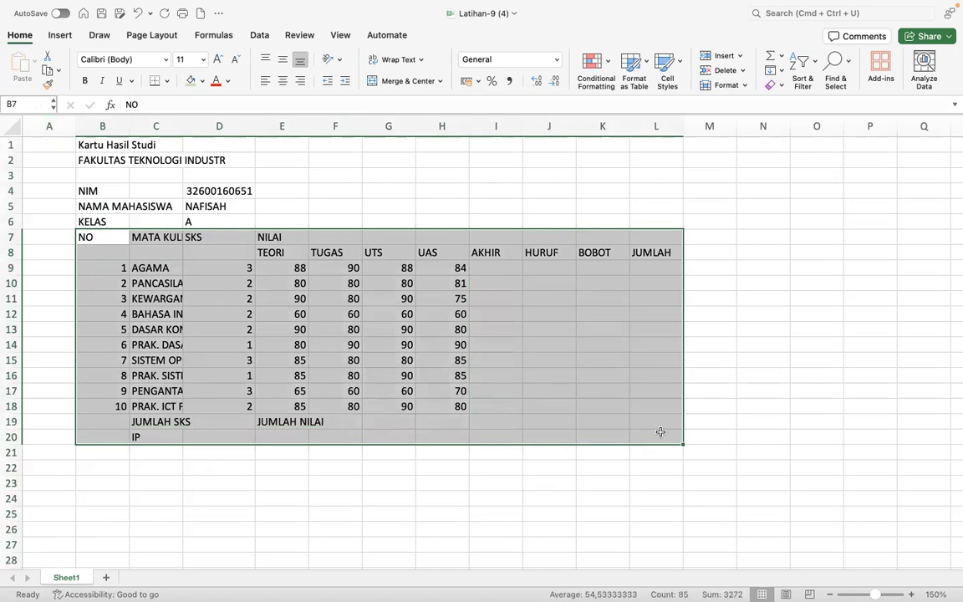
left_click(167, 81)
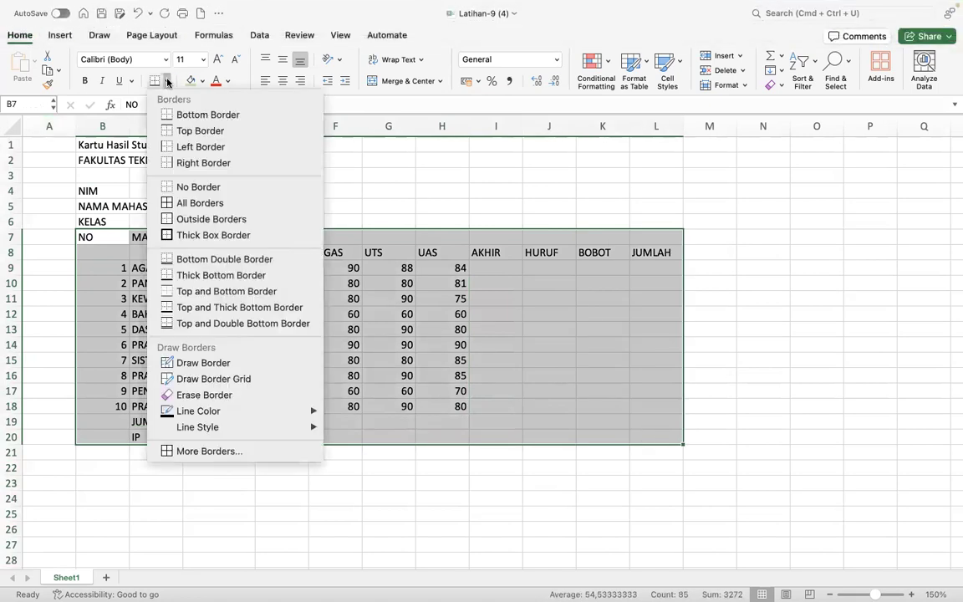
left_click(197, 203)
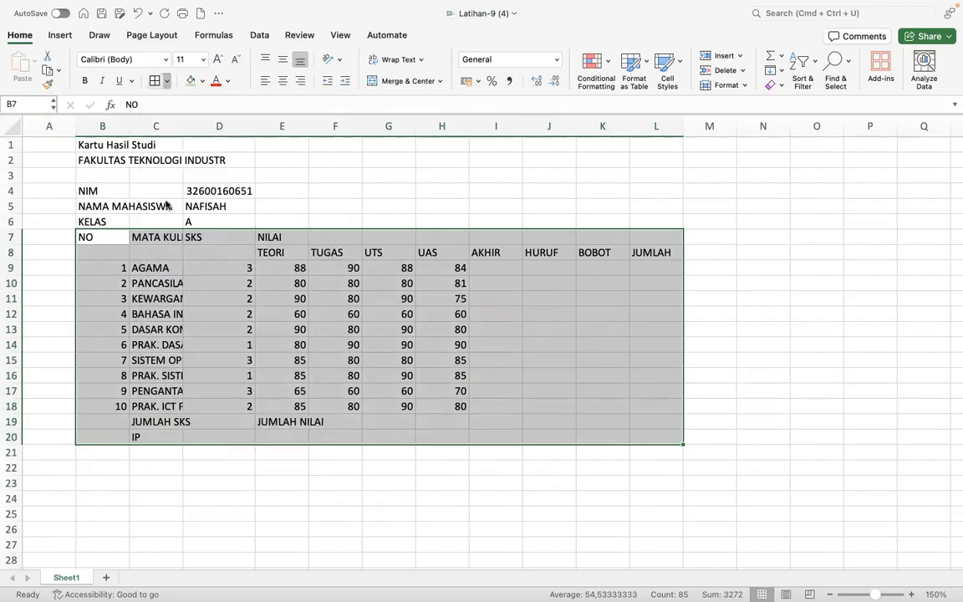
left_click(281, 405)
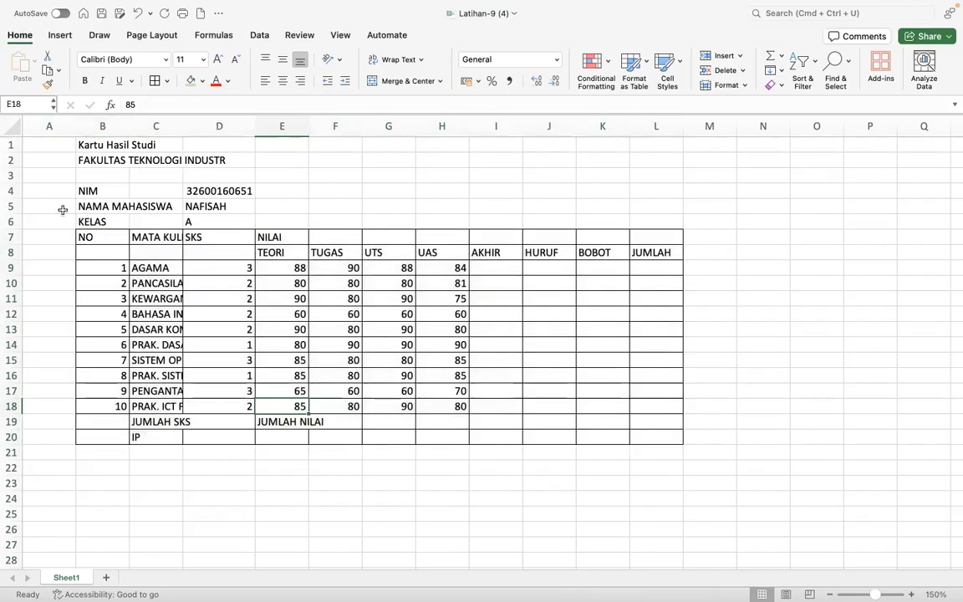
left_click_drag(84, 238, 640, 249)
left_click(541, 343)
key("ctrl+Right")
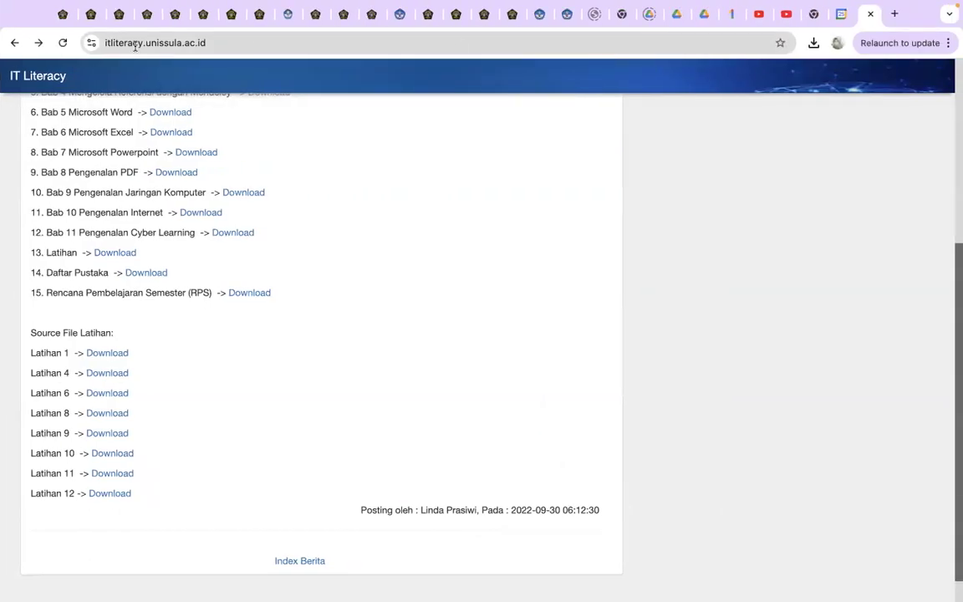
- Scroll to the KARTU HASIL STUDI example on the Sinau Unissula tab, then return to Excel
left_click(93, 14)
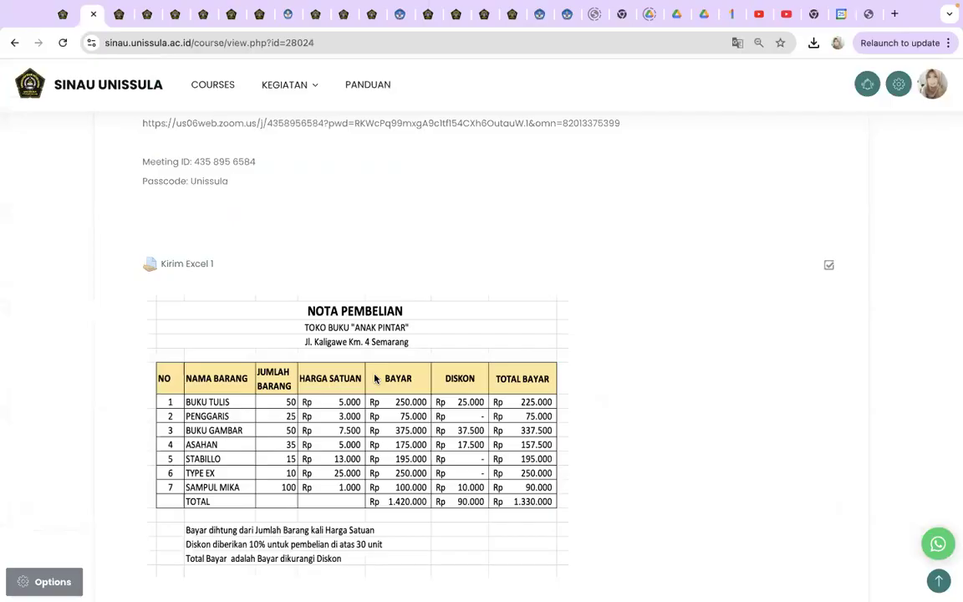
scroll(336, 336, "down", 6)
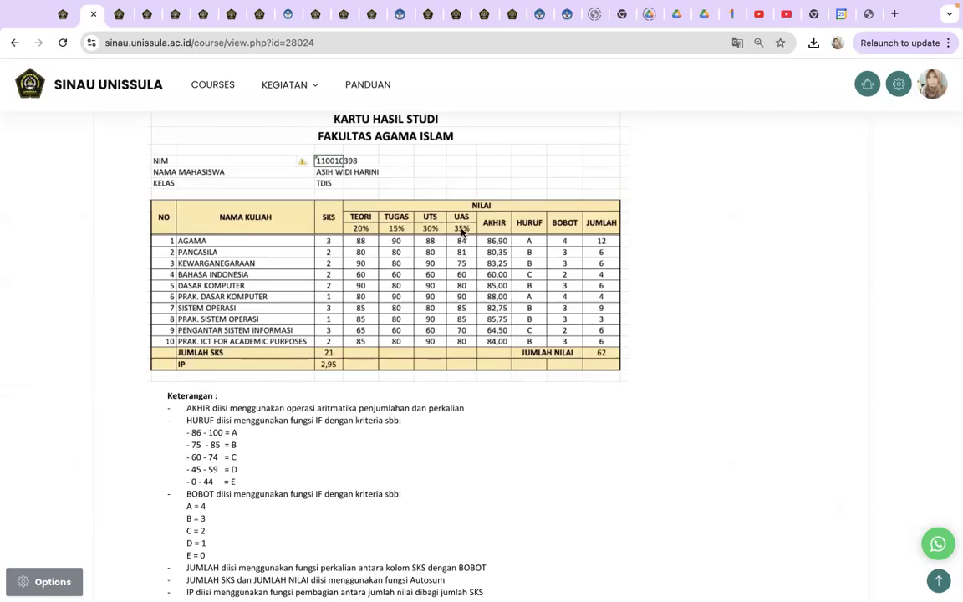
key("ctrl+Left")
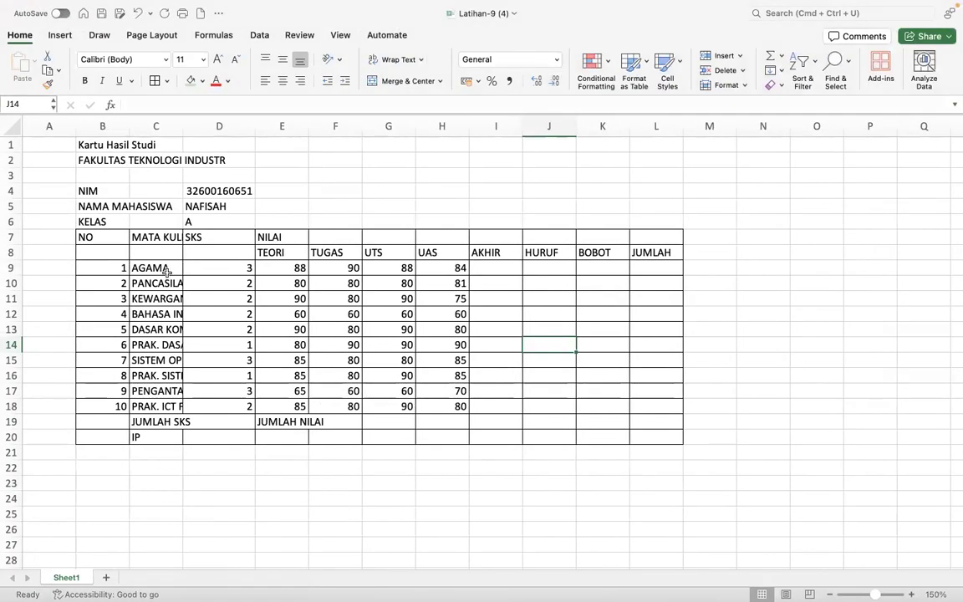
left_click(10, 252)
- Insert a blank row at row 9, below the table headers
left_click(10, 267)
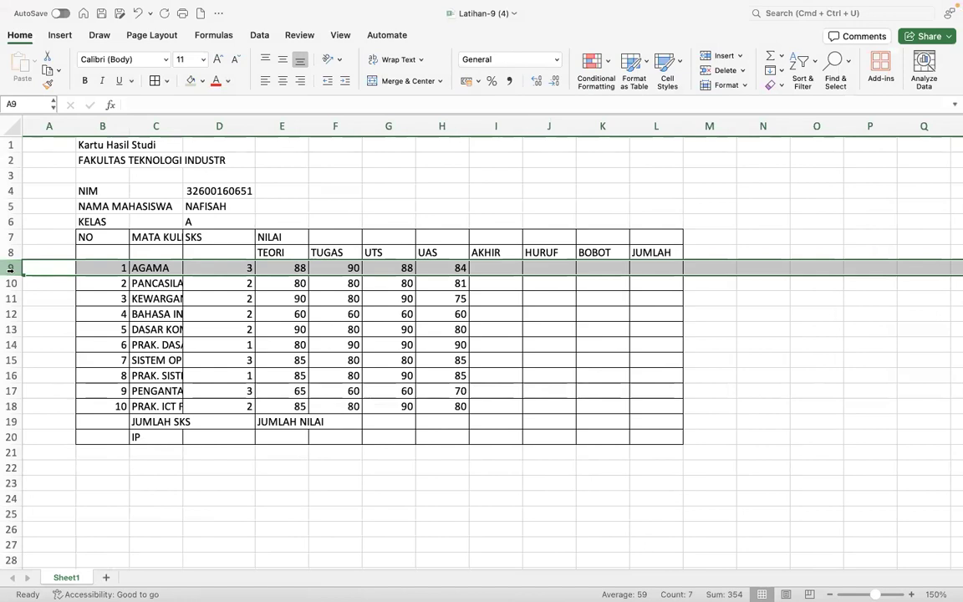
left_click(10, 254)
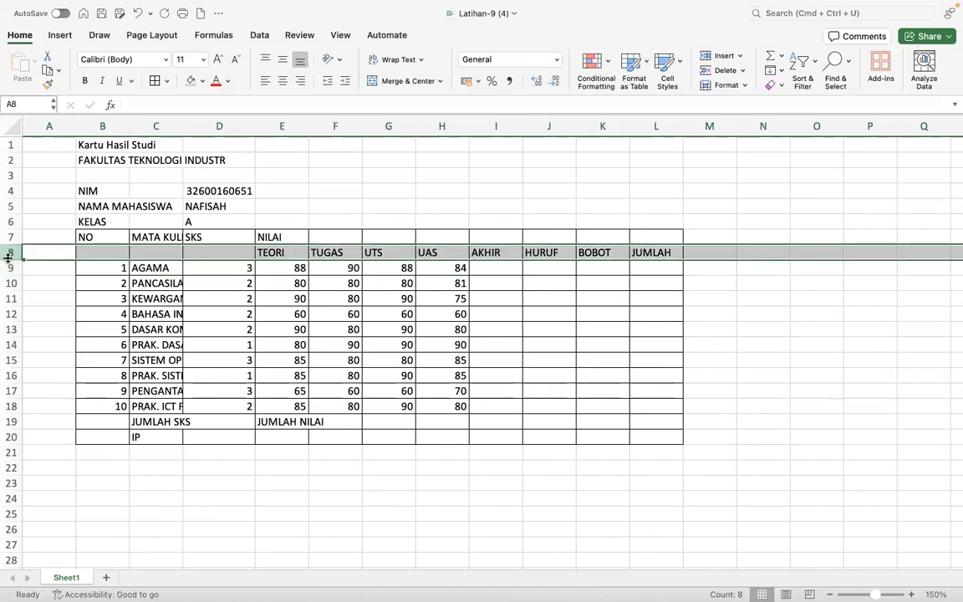
left_click(10, 267)
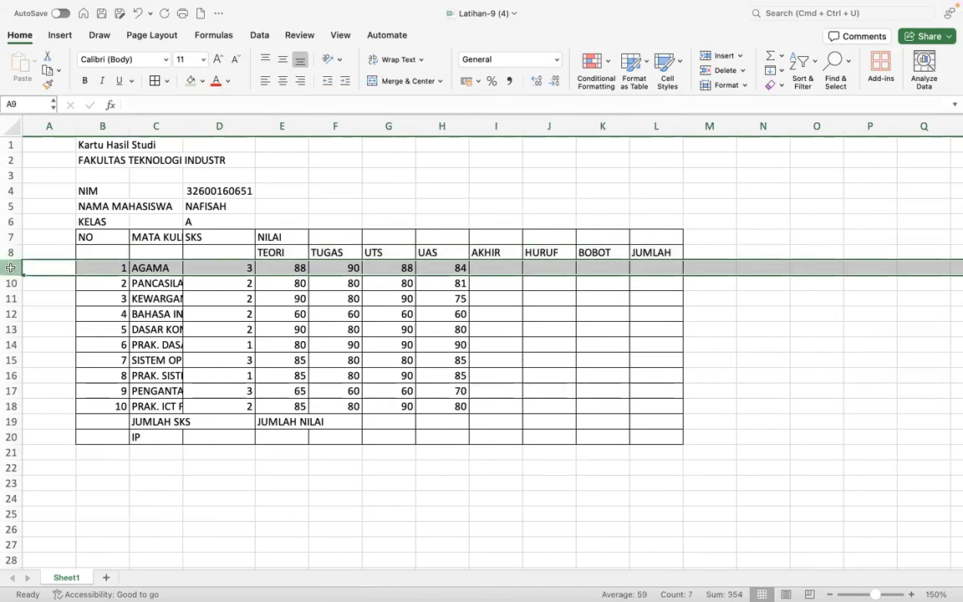
right_click(10, 268)
left_click(40, 341)
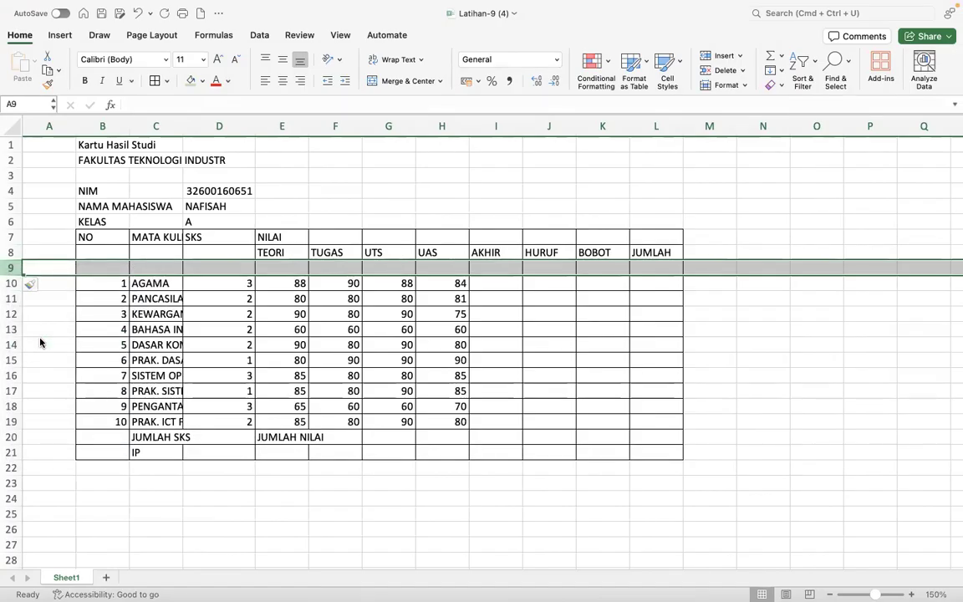
left_click(261, 360)
- Fill the header rows B7:L9 light orange and make them bold
left_click_drag(85, 237, 647, 260)
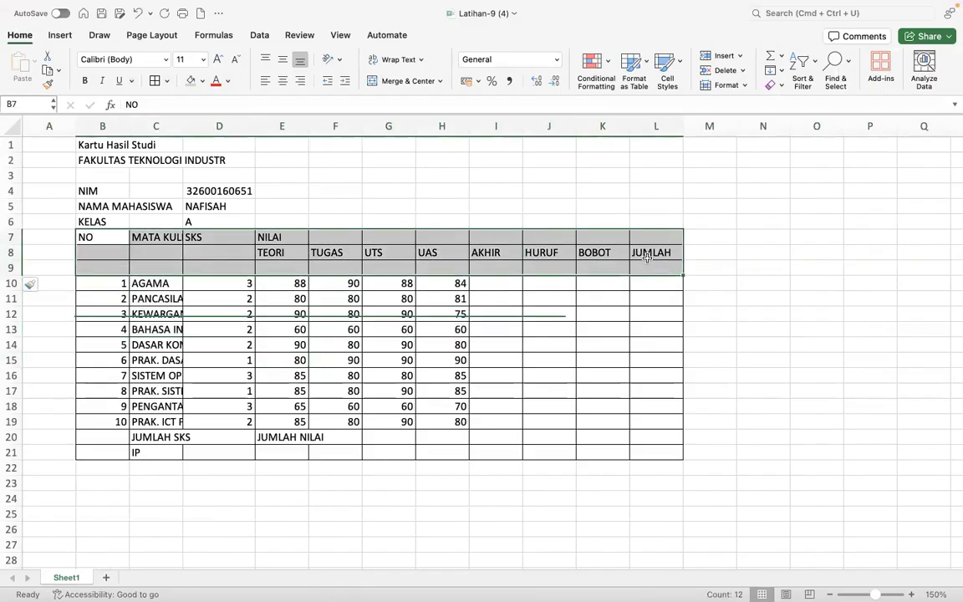
left_click(202, 81)
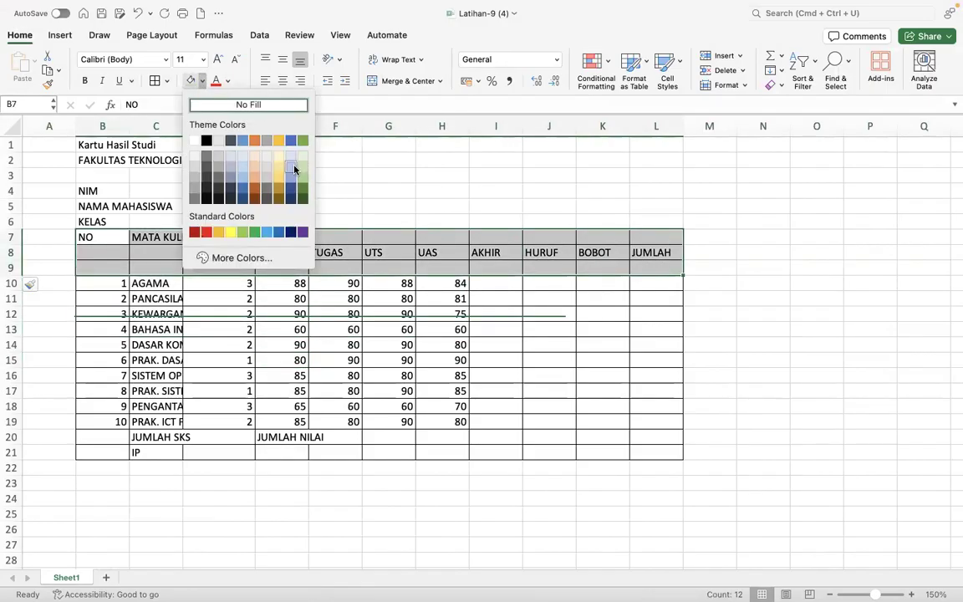
left_click(255, 168)
left_click(376, 343)
left_click_drag(88, 237, 660, 266)
left_click(85, 80)
- Enter the weights 20%, 15%, 30% and 35% in E9:H9
left_click(284, 265)
type("20%")
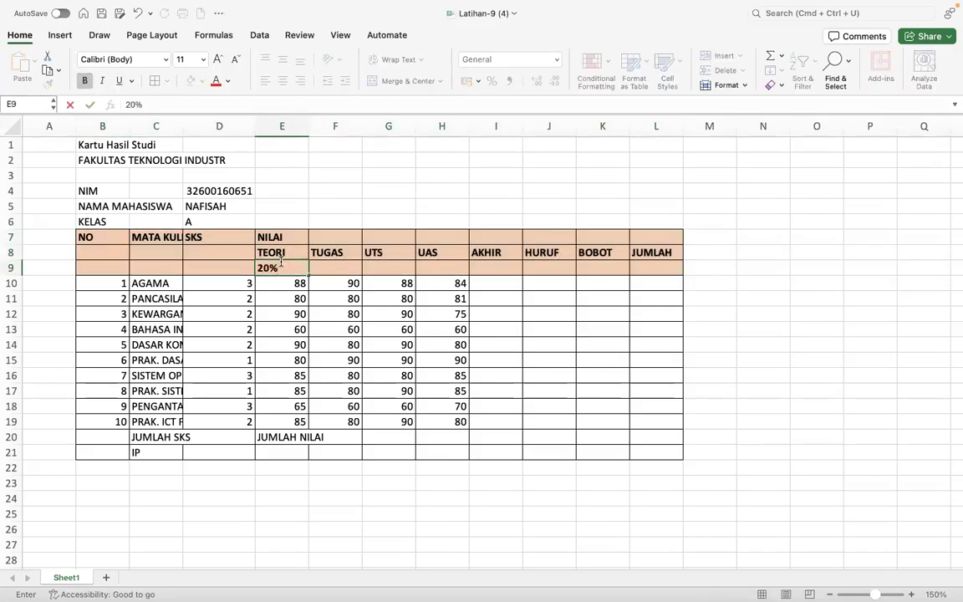
key("Return")
key("ctrl+Right")
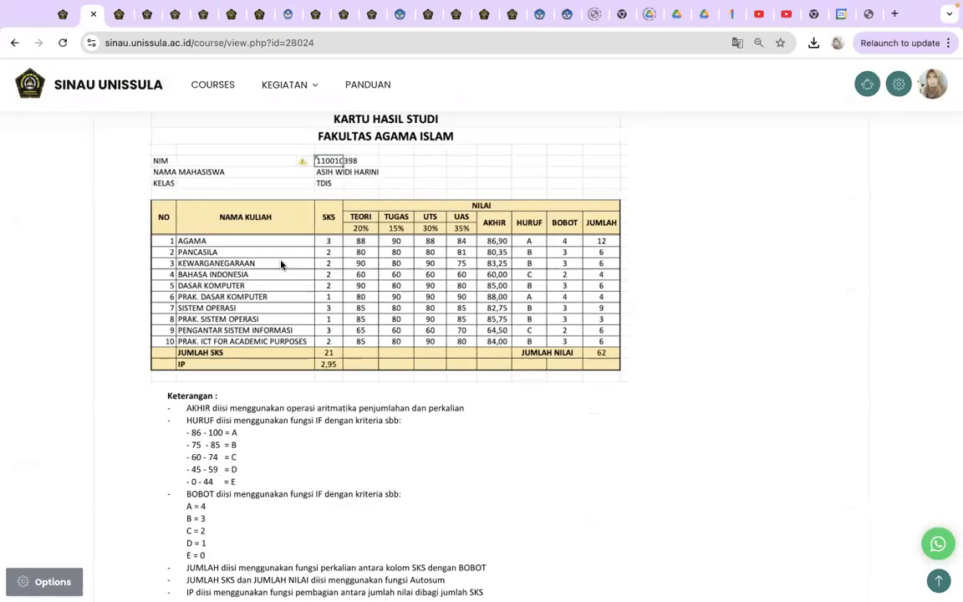
key("ctrl+Left")
type("15%")
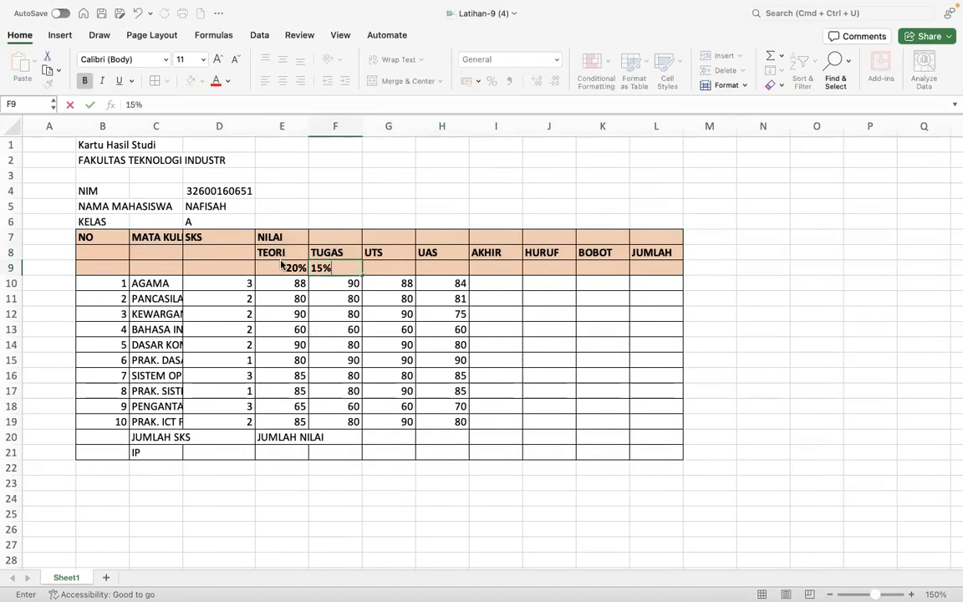
key("Tab")
type("30%")
key("Tab")
type("35")
key("Return")
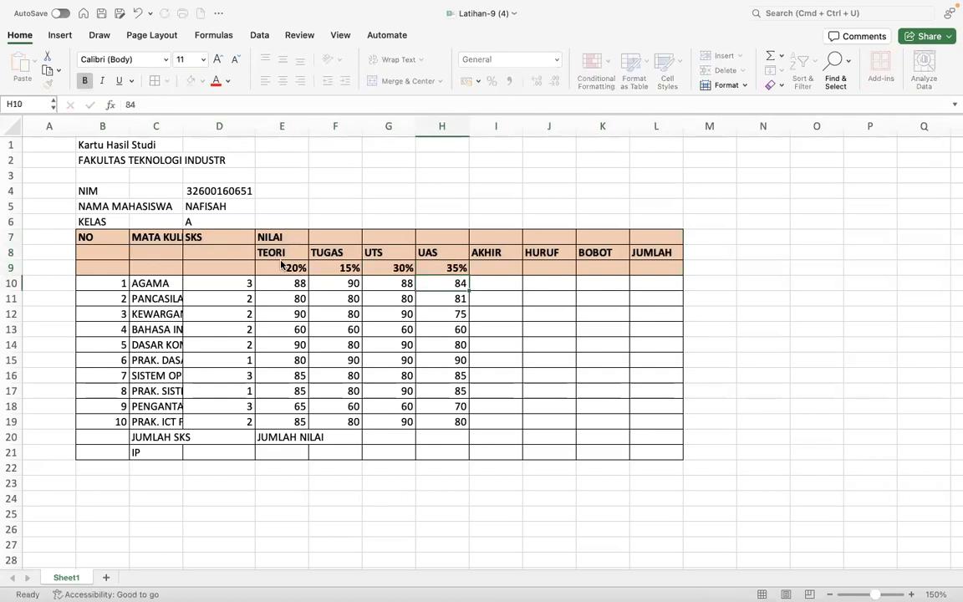
- Fill the JUMLAH SKS and IP rows B20:L21 light gold
left_click(371, 429)
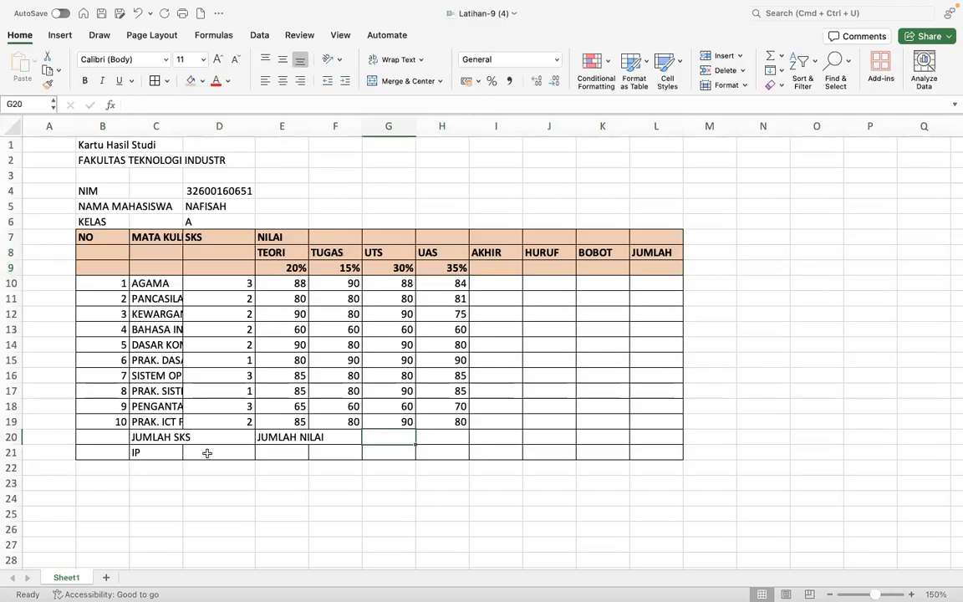
left_click_drag(86, 436, 659, 452)
left_click(203, 82)
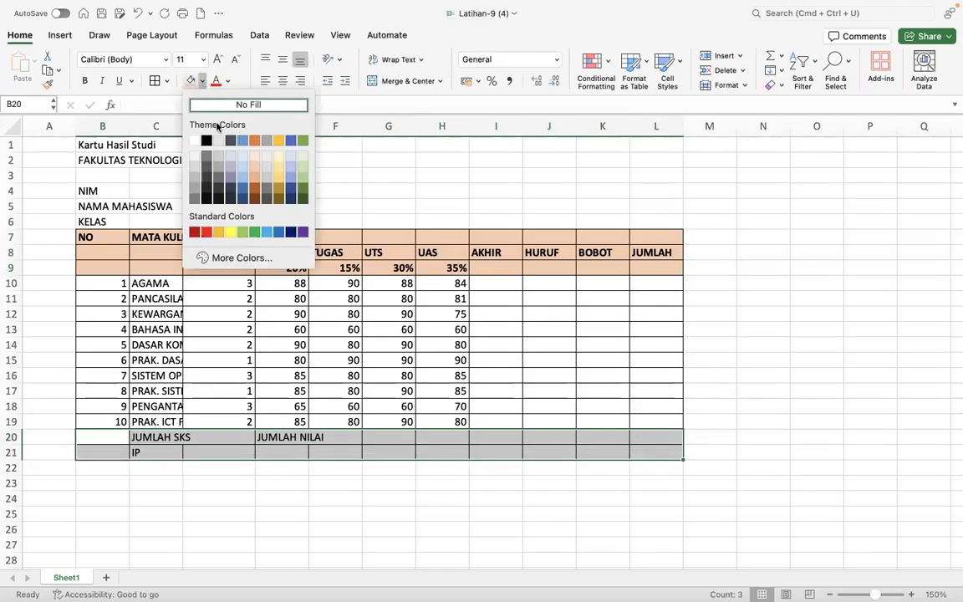
left_click(278, 165)
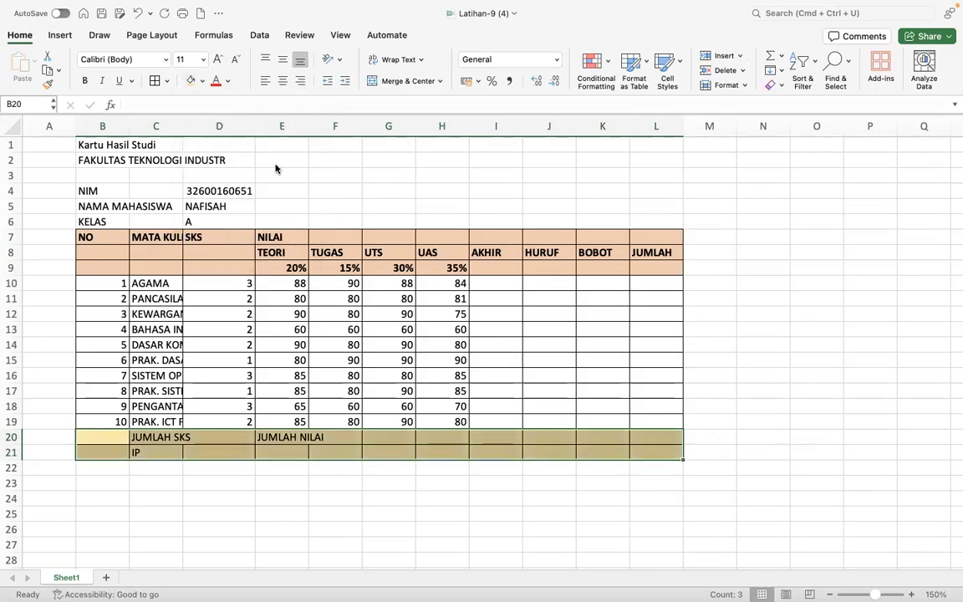
left_click(283, 404)
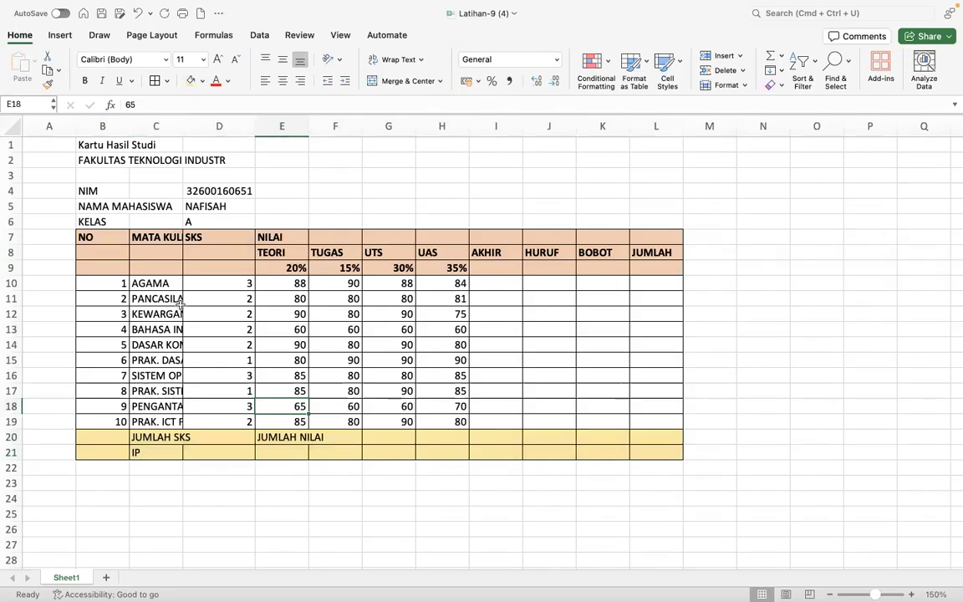
- Widen column C to fit the course names and narrow column D around the SKS values
double_click(182, 125)
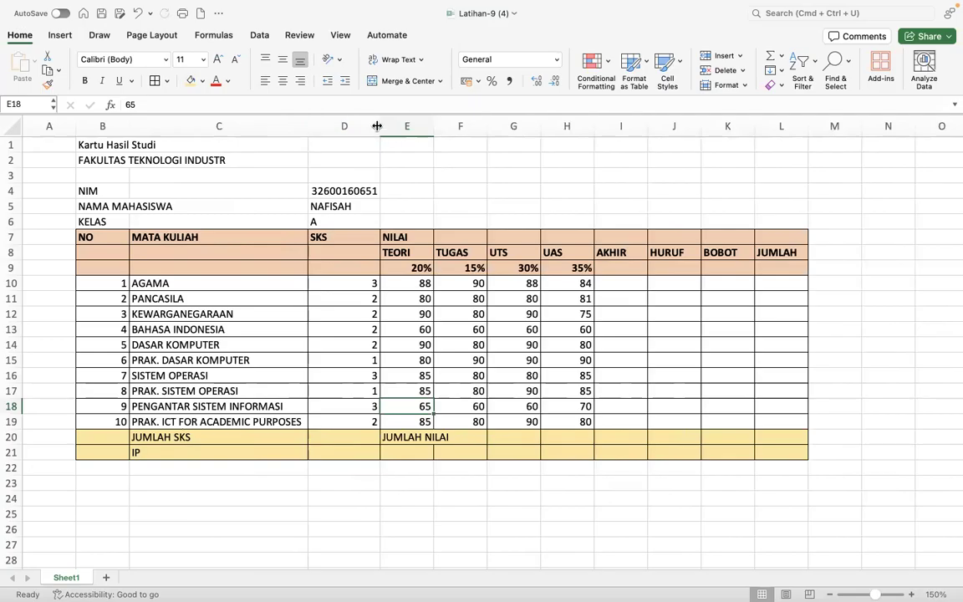
left_click_drag(379, 123, 335, 123)
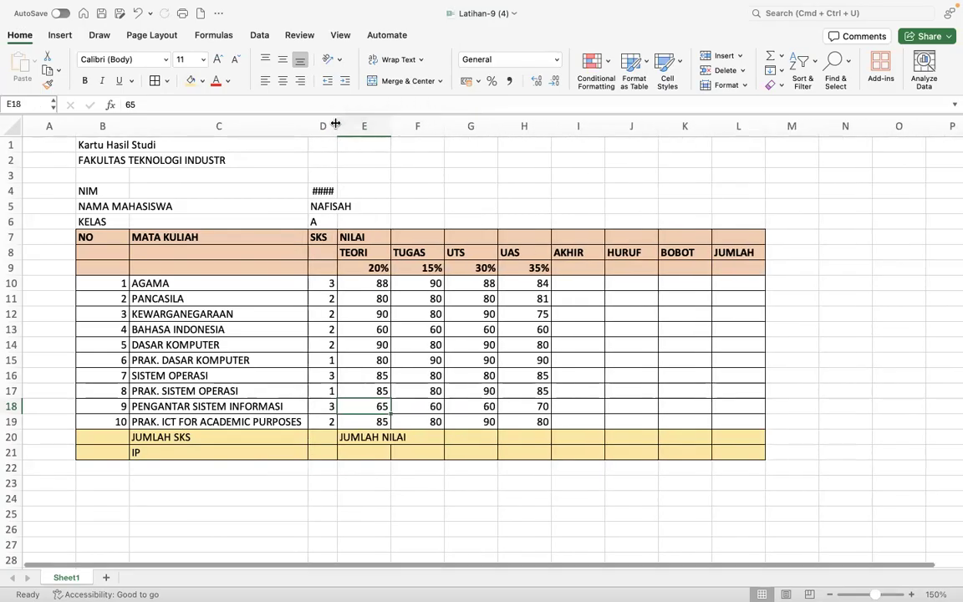
left_click(315, 191)
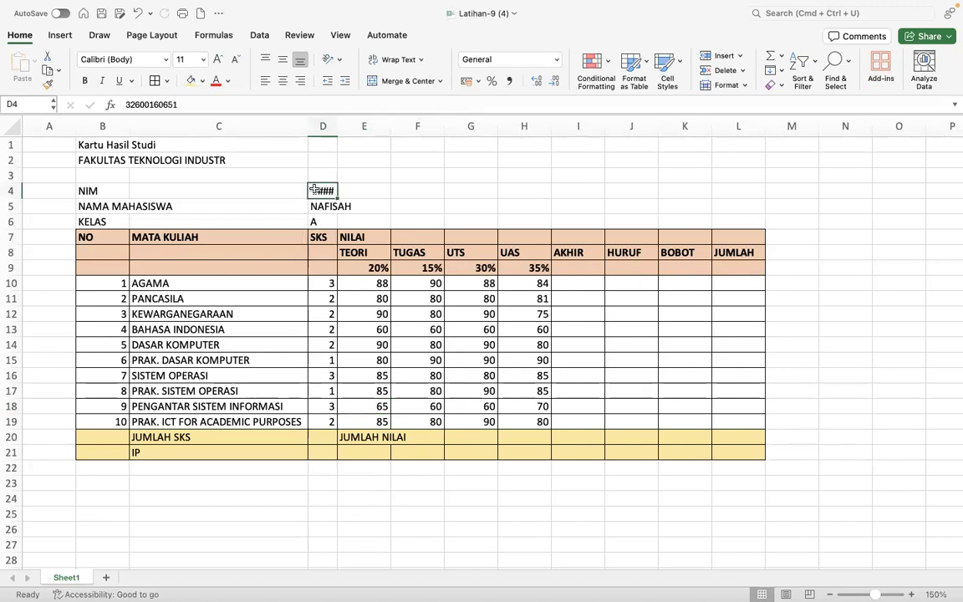
- Replace TEKNOLOGI INDUSTR with KEGURUAN DAN ILMU PENDIDIKAN in the B2 faculty name
left_click(86, 161)
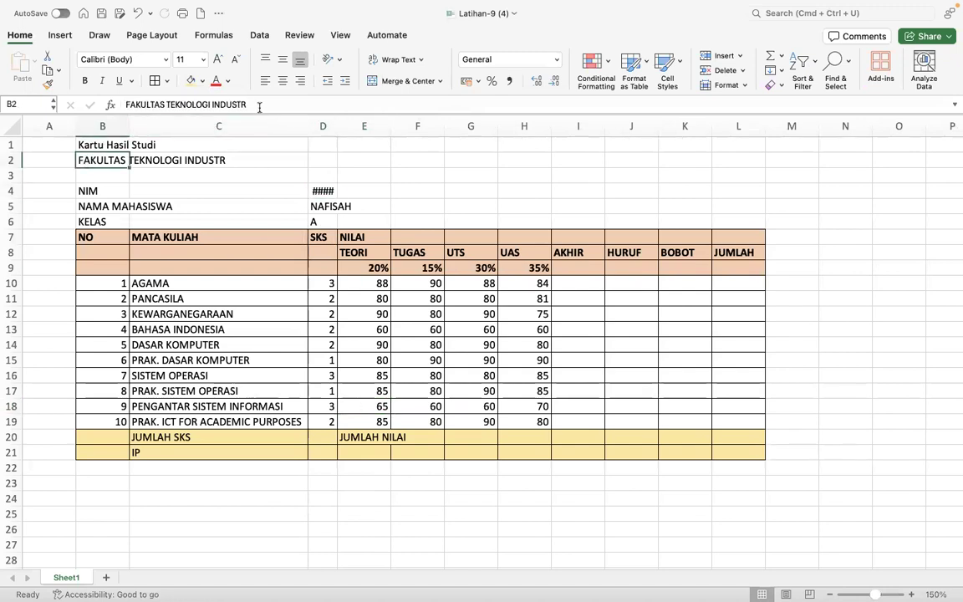
left_click_drag(261, 102, 166, 105)
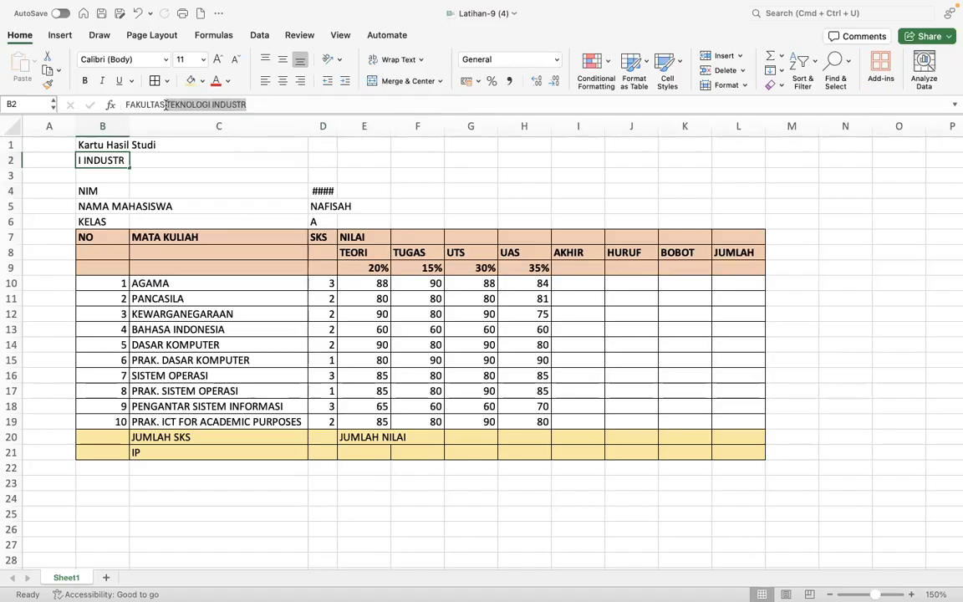
type("baha")
key("BackSpace")
key("BackSpace")
key("BackSpace")
key("BackSpace")
type("BA")
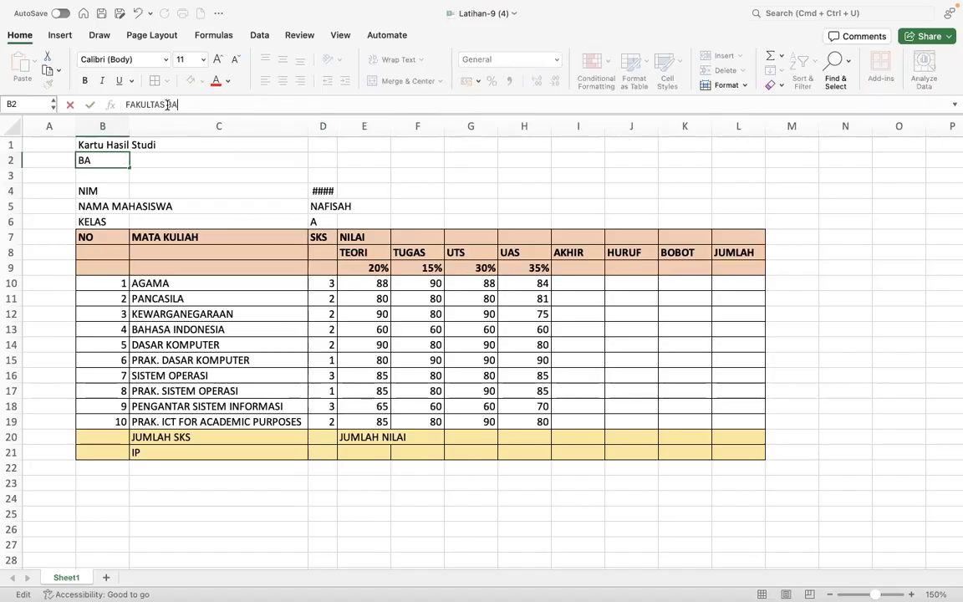
type("H")
key("BackSpace")
key("BackSpace")
key("BackSpace")
type("KULTAS TEKNOLOGI INDUSTR")
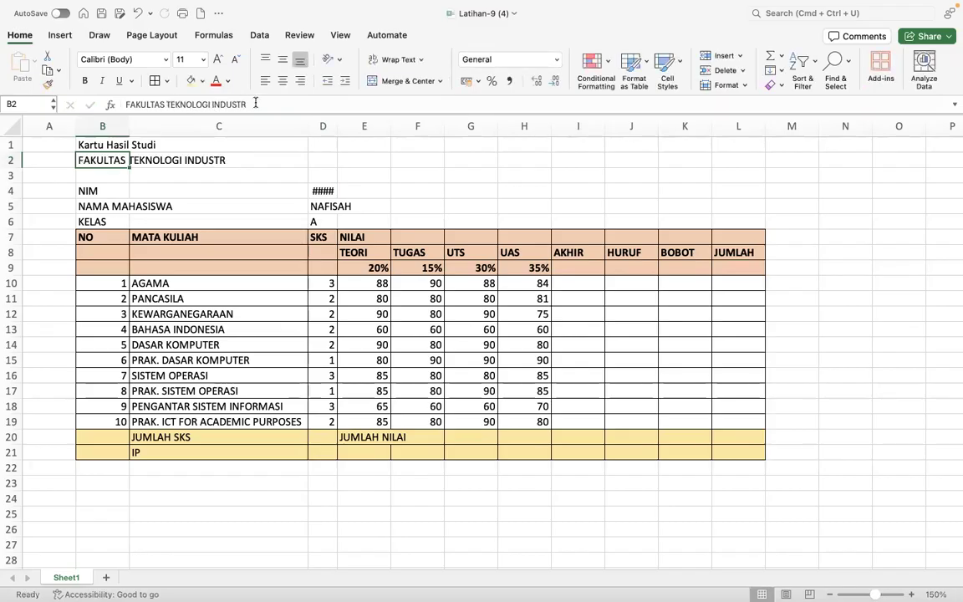
left_click_drag(256, 102, 178, 103)
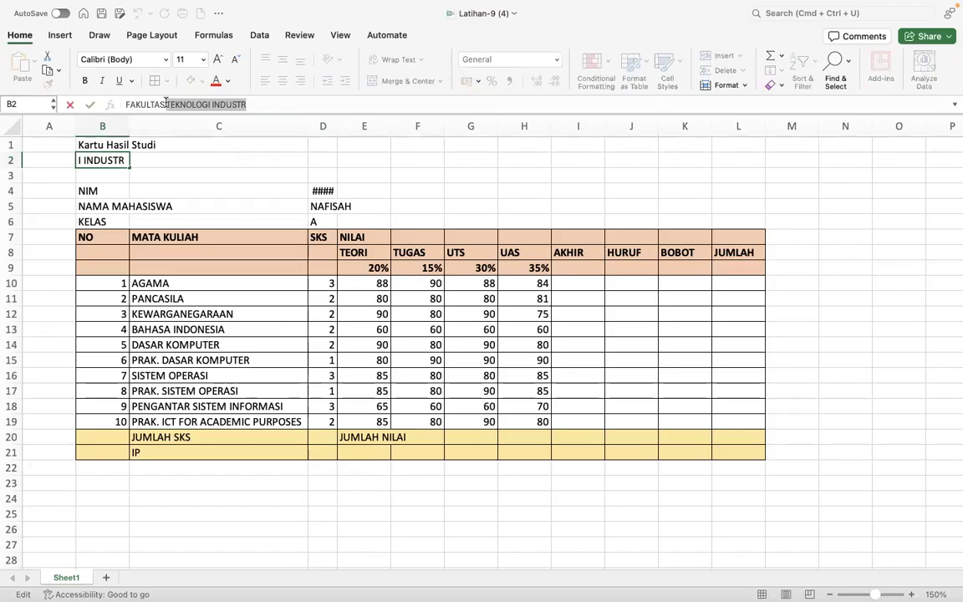
type("KEGURUAN DAN ILMU PENDIDIKAN")
key("Return")
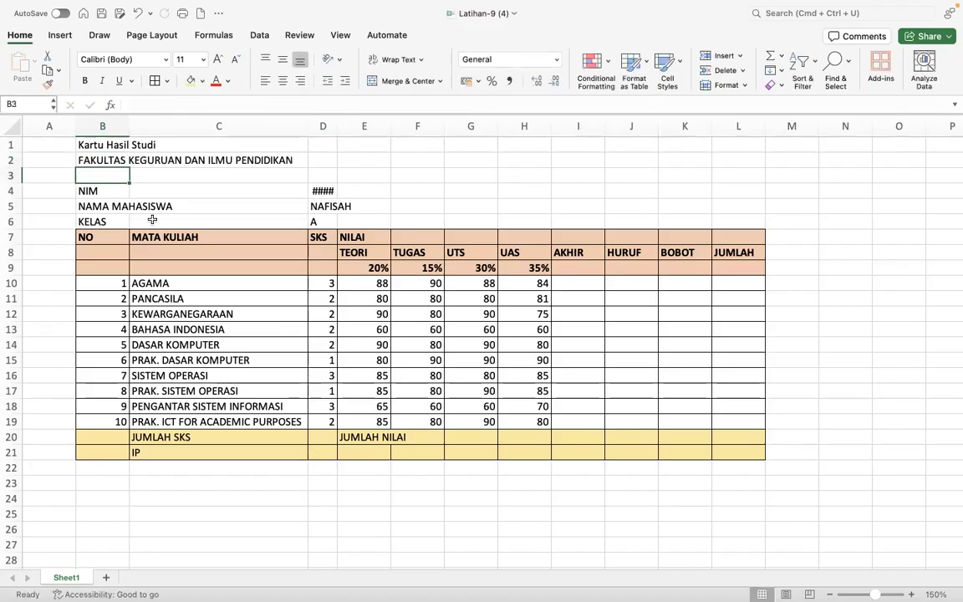
left_click(321, 189)
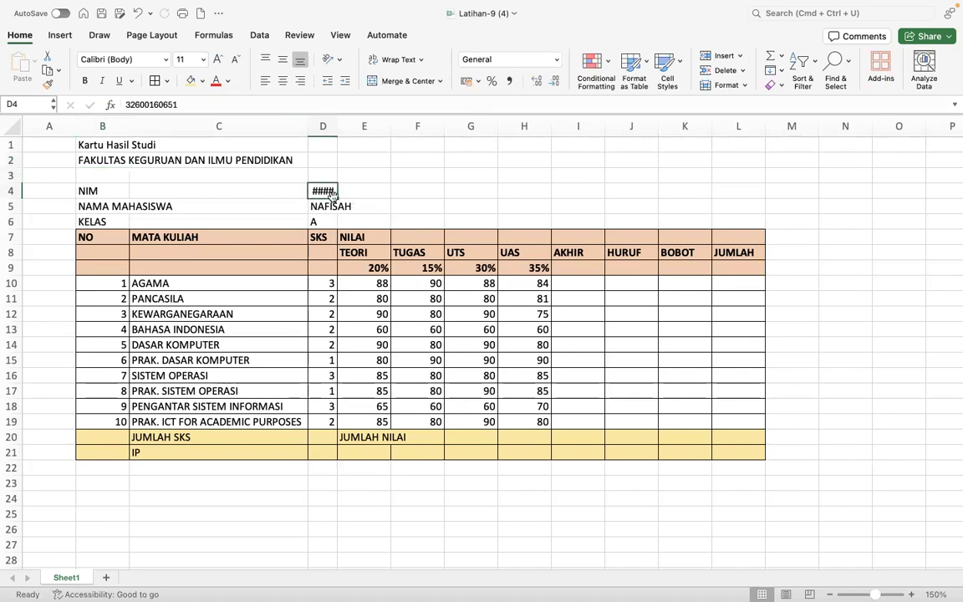
- Merge D4:E4, enter the student's NIM, and left-align it
left_click_drag(339, 191, 376, 191)
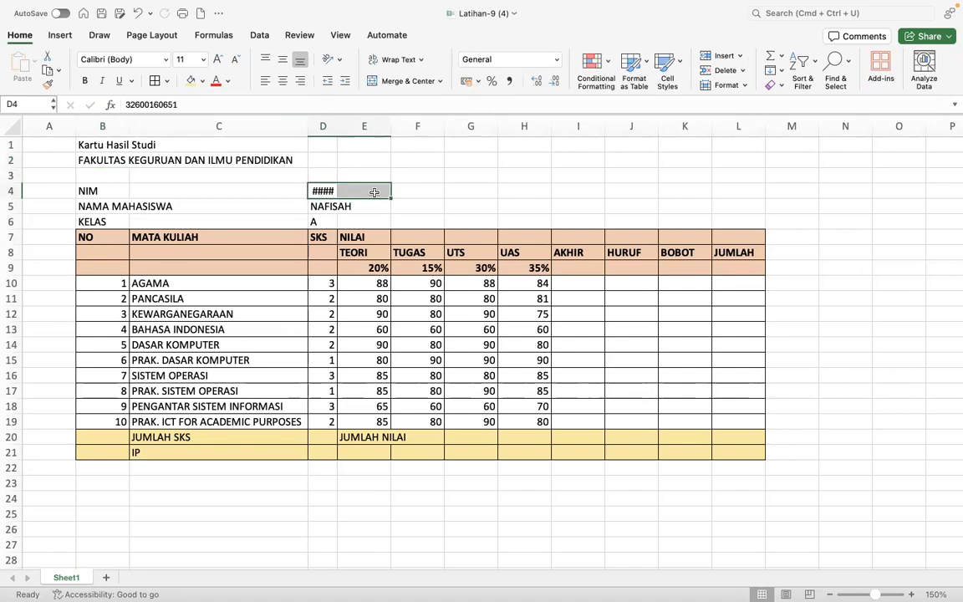
left_click(404, 82)
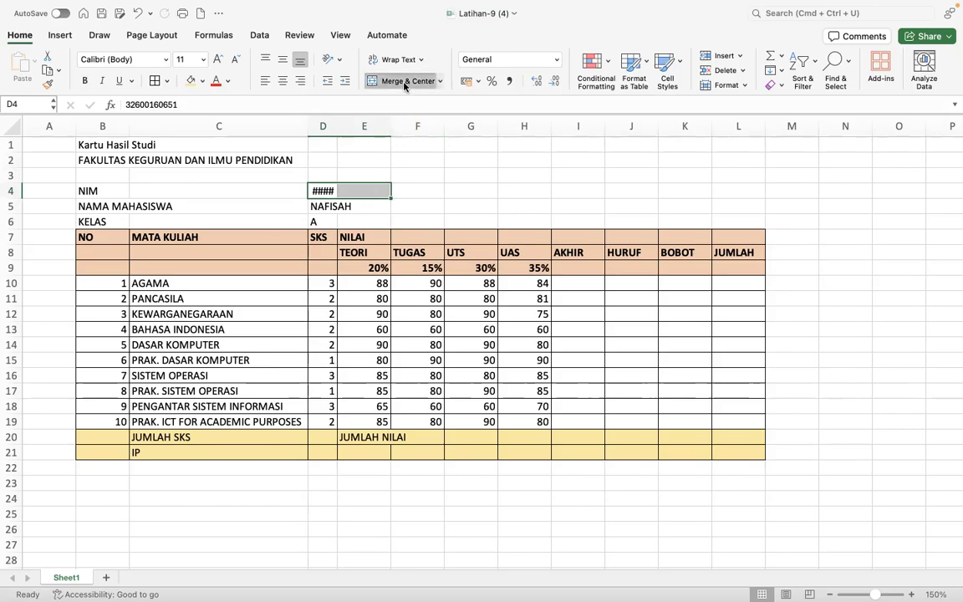
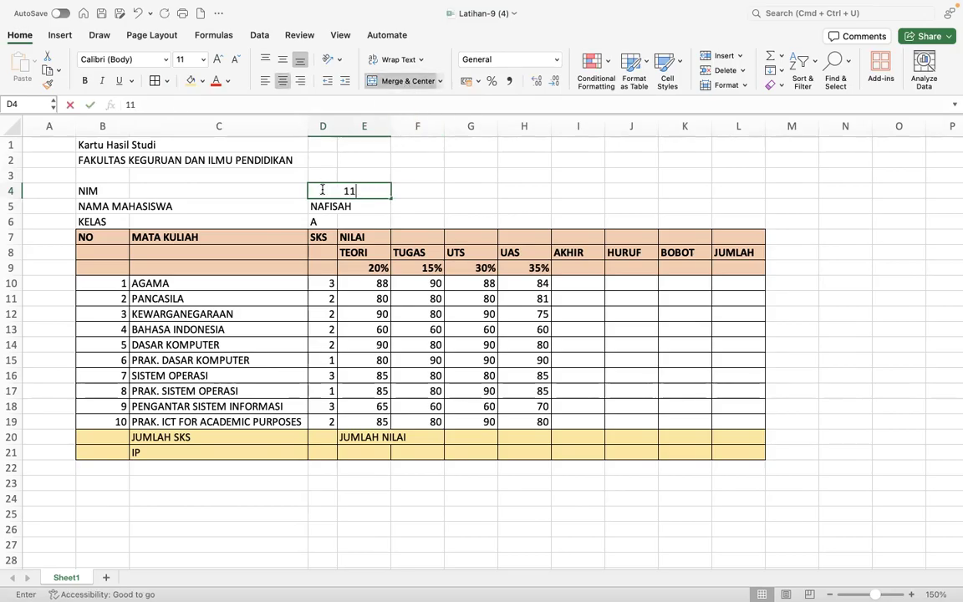
key("Return")
left_click(322, 191)
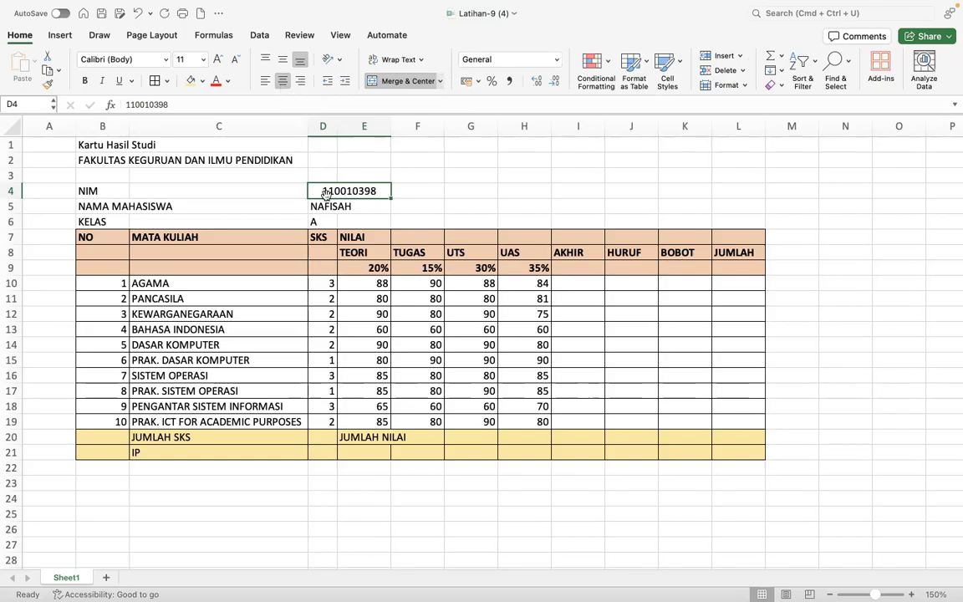
left_click(265, 81)
- Enter the student's name in D5 and class B in D6
left_click(332, 206)
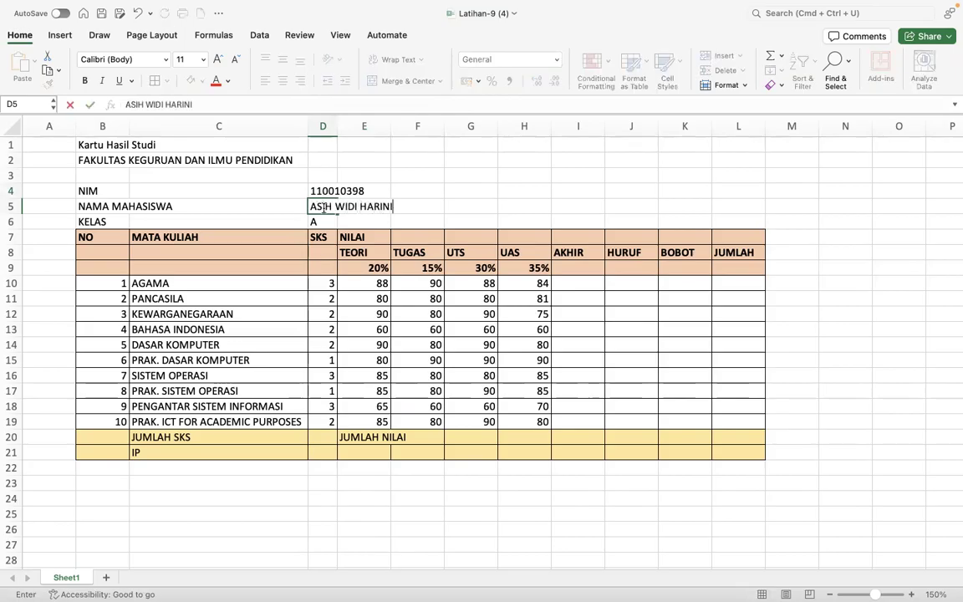
key("Return")
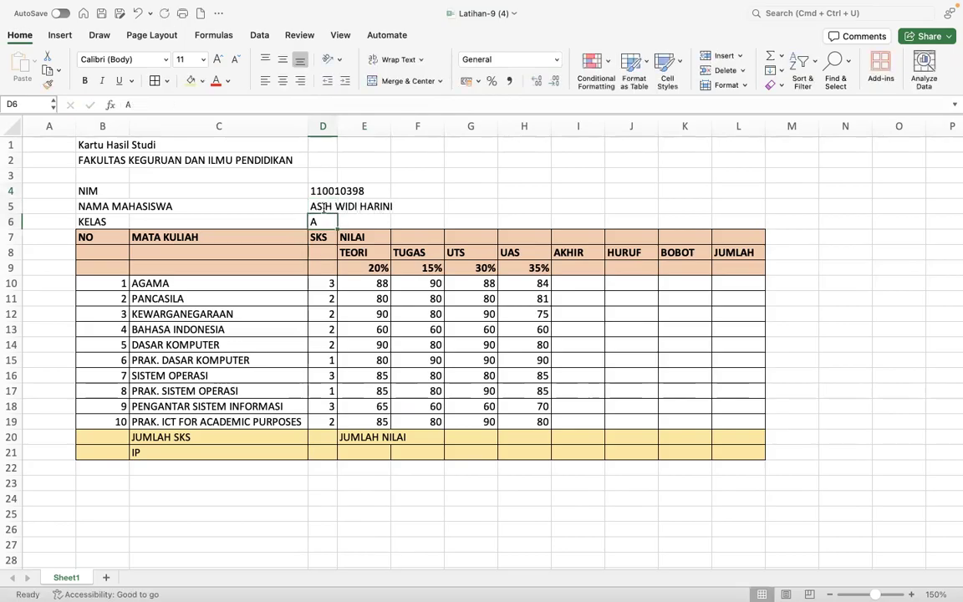
type("B")
key("Return")
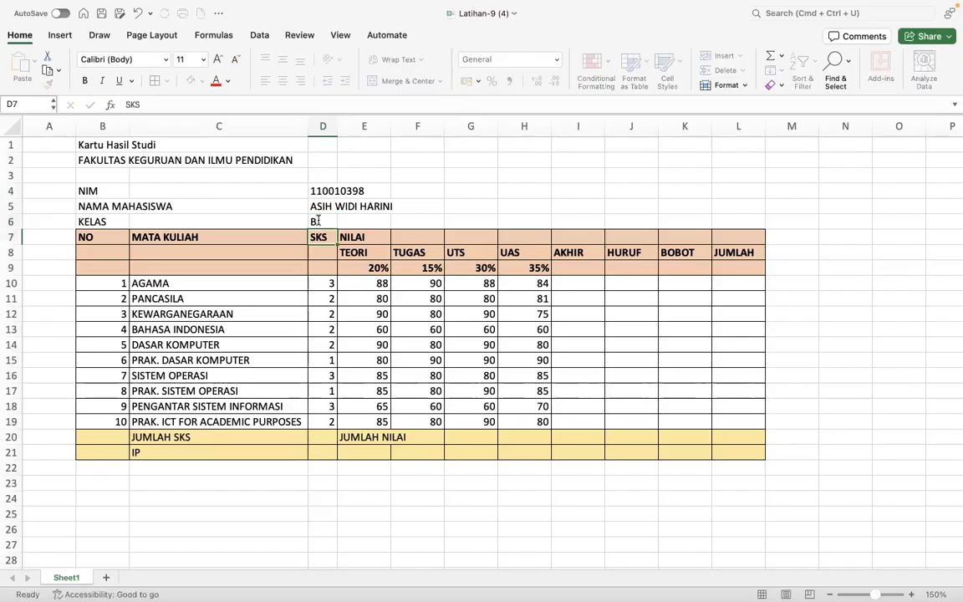
- Merge each title row across B:L separately using Merge Across
left_click_drag(88, 144, 727, 134)
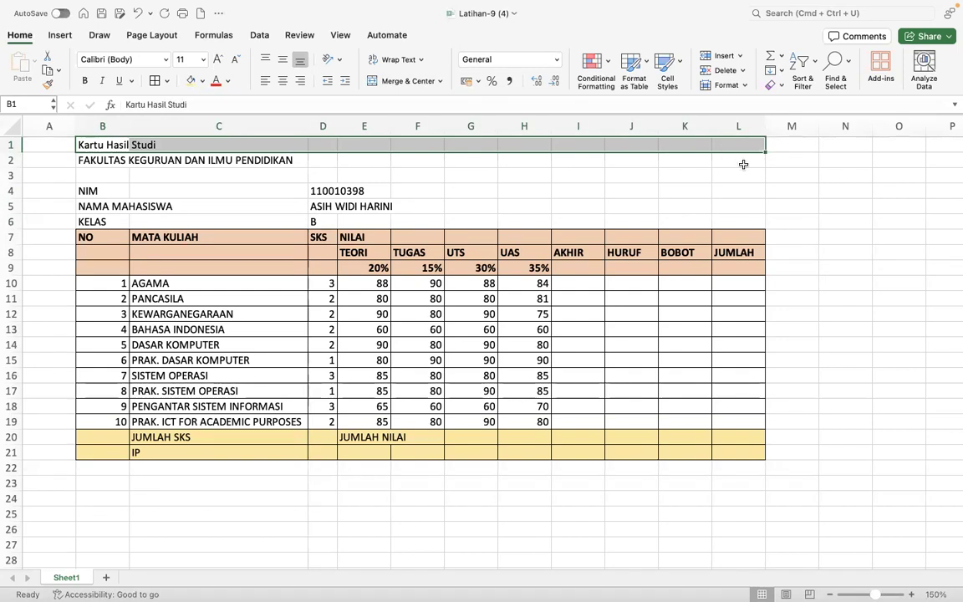
left_click(743, 164, "shift")
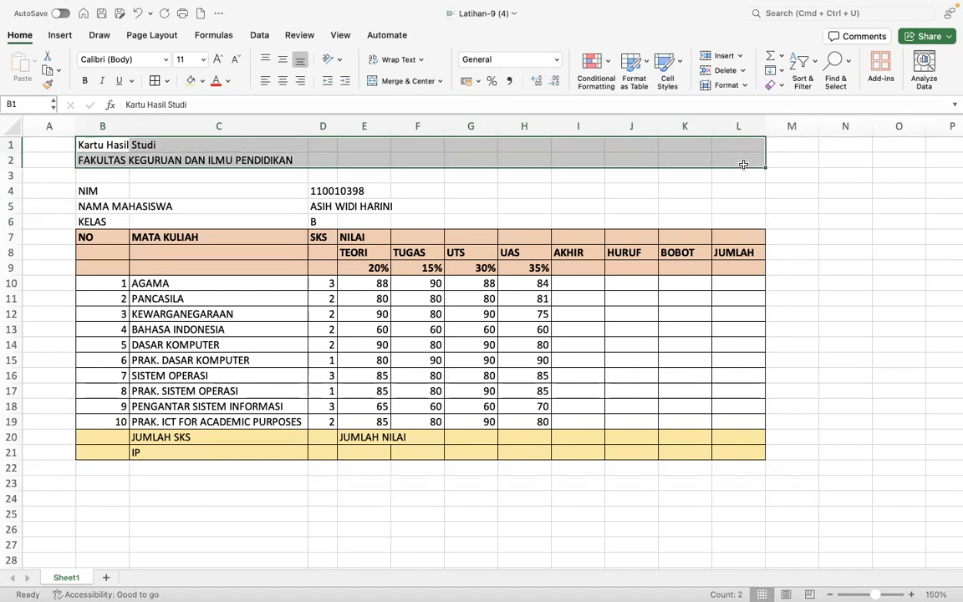
left_click(407, 81)
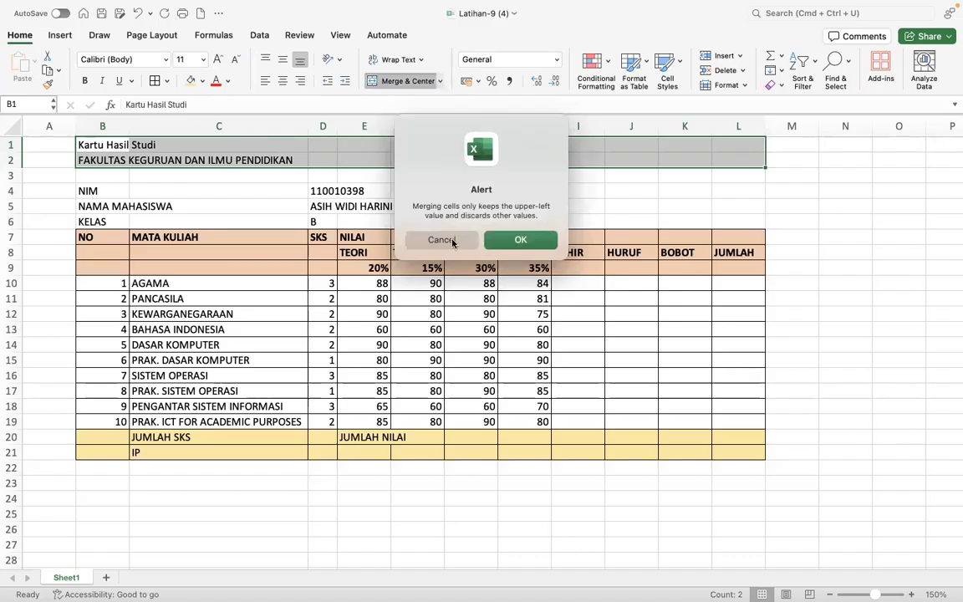
left_click(442, 240)
left_click(440, 81)
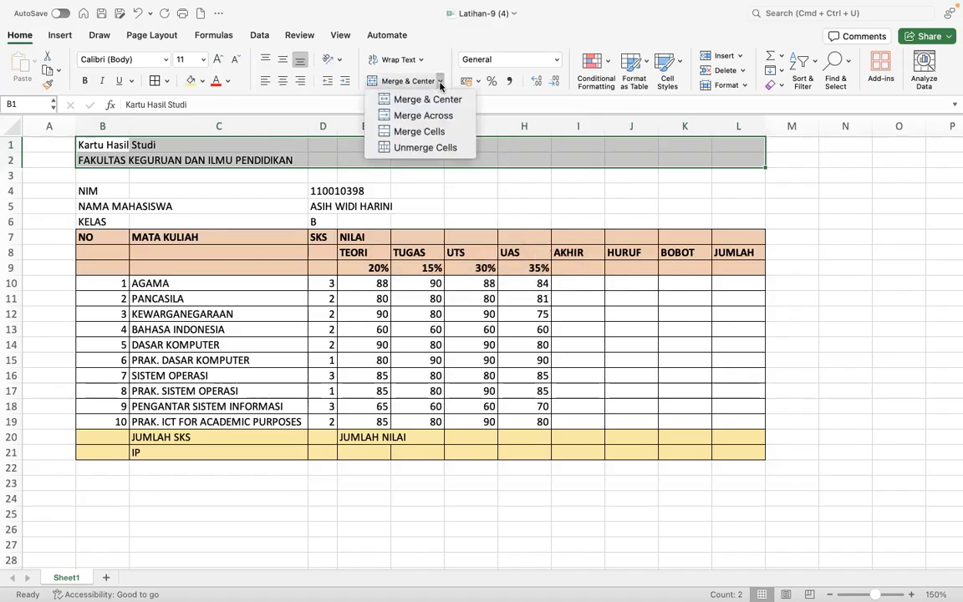
left_click(422, 115)
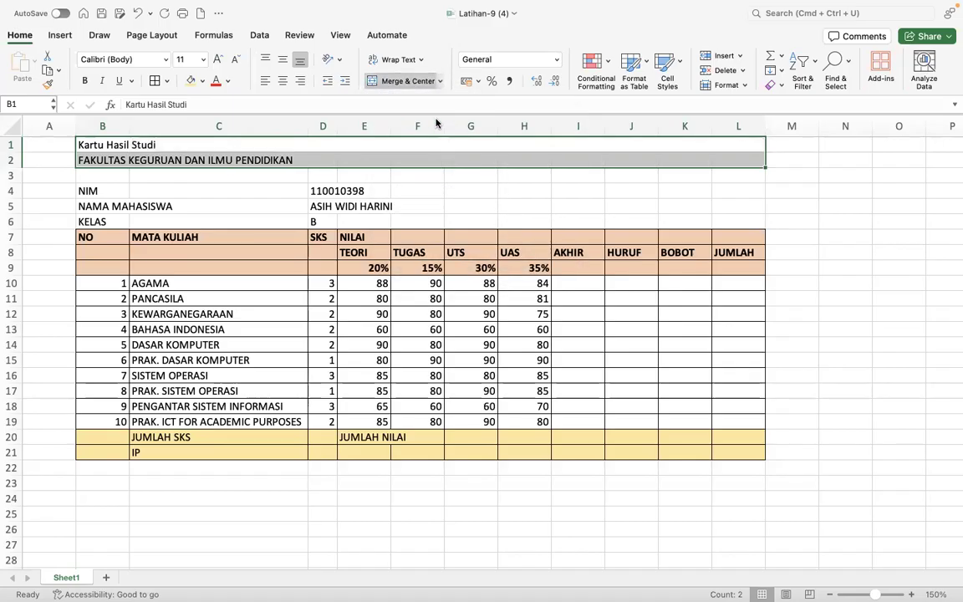
left_click(441, 85)
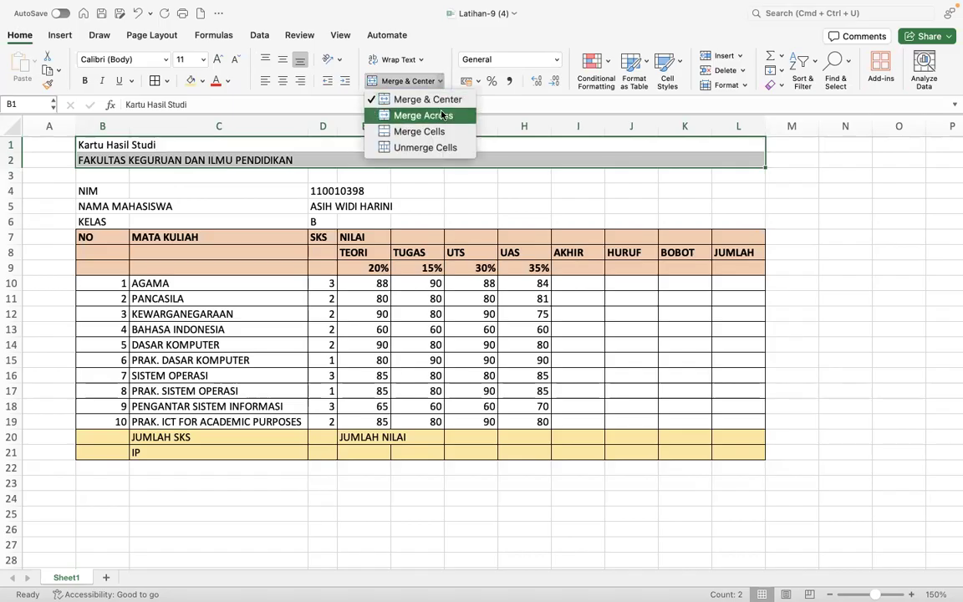
left_click(442, 115)
left_click(368, 174)
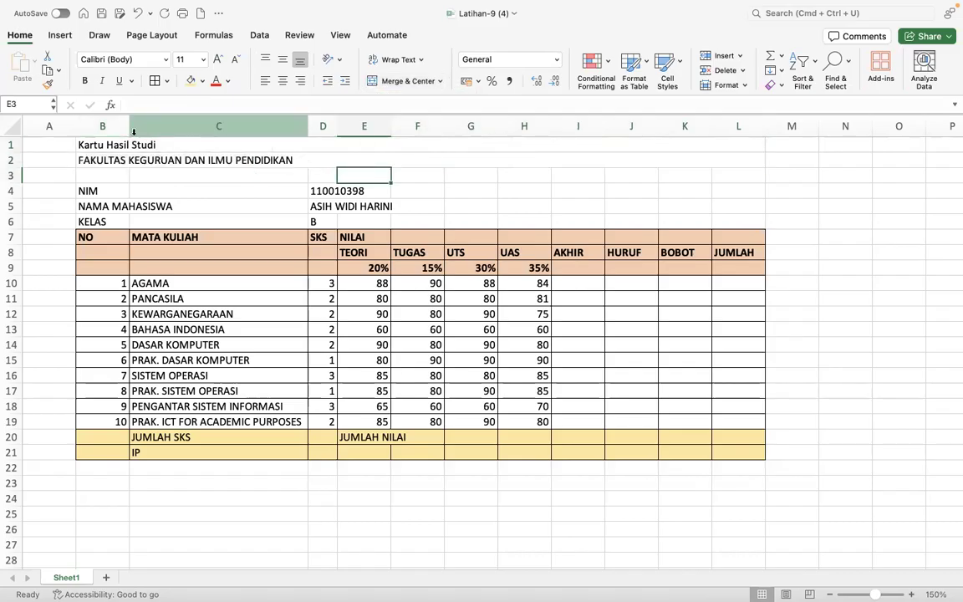
- Centre the two title rows, make them bold, and enlarge the font
left_click_drag(90, 144, 440, 155)
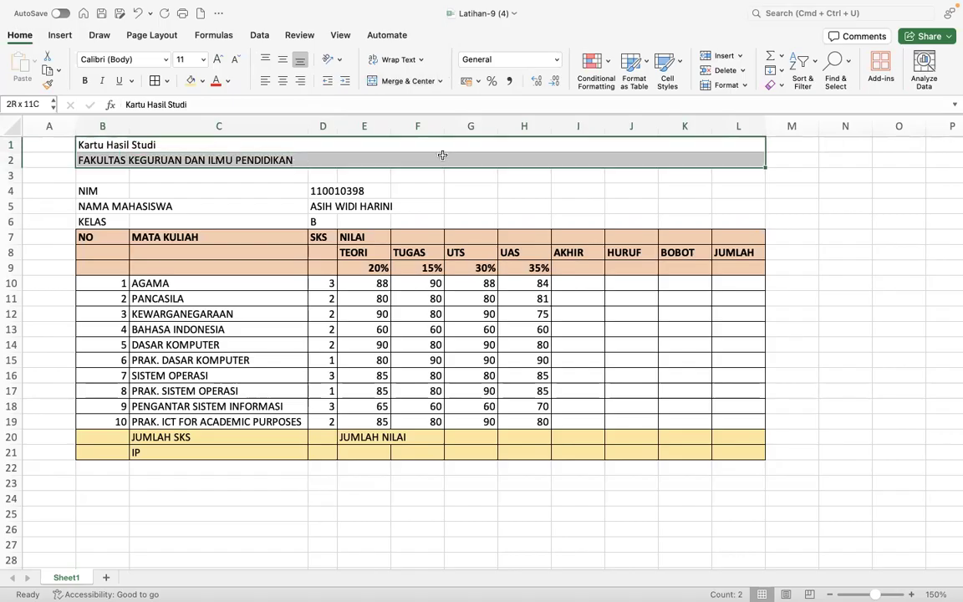
left_click(282, 82)
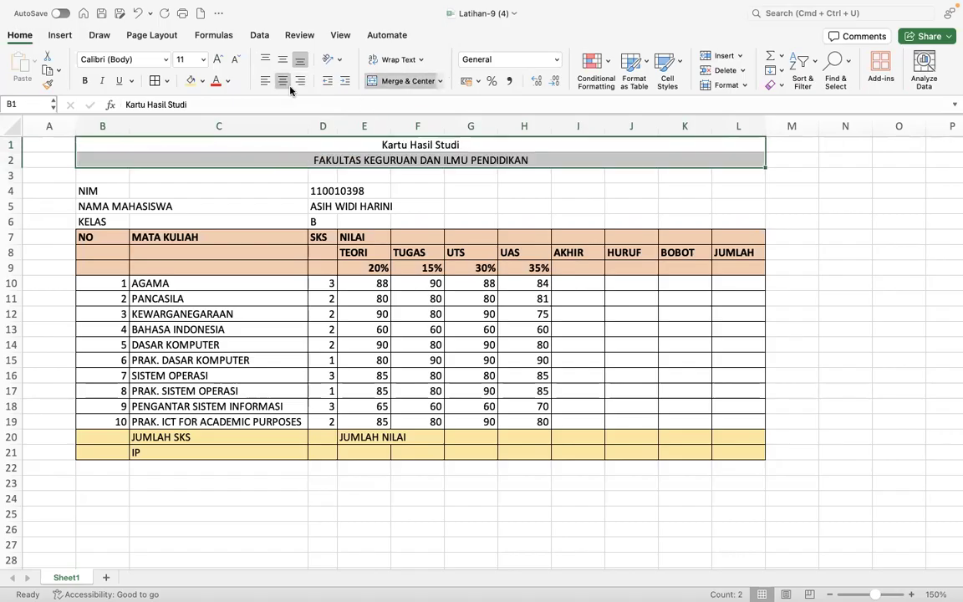
left_click(84, 81)
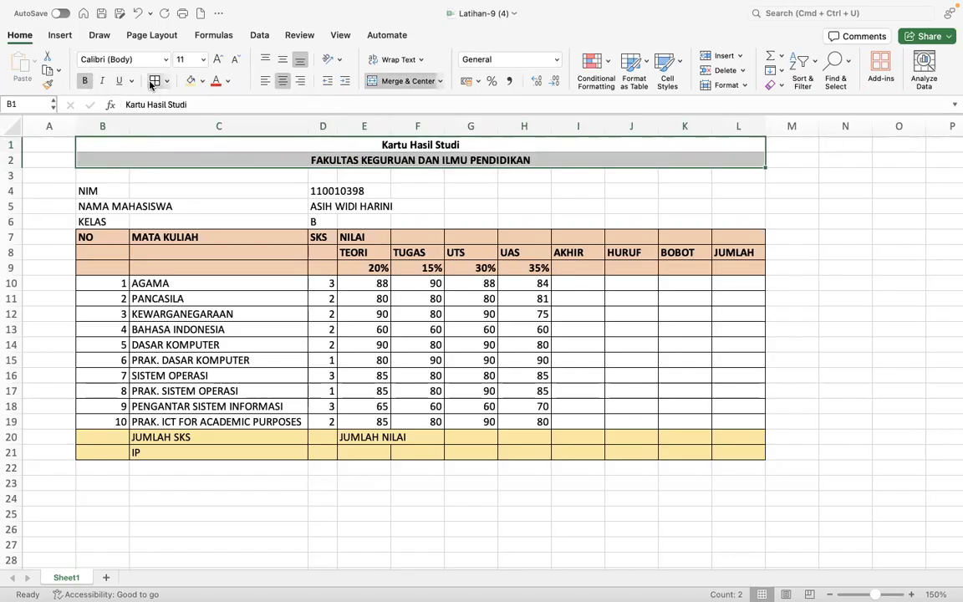
left_click(215, 60)
left_click(216, 60)
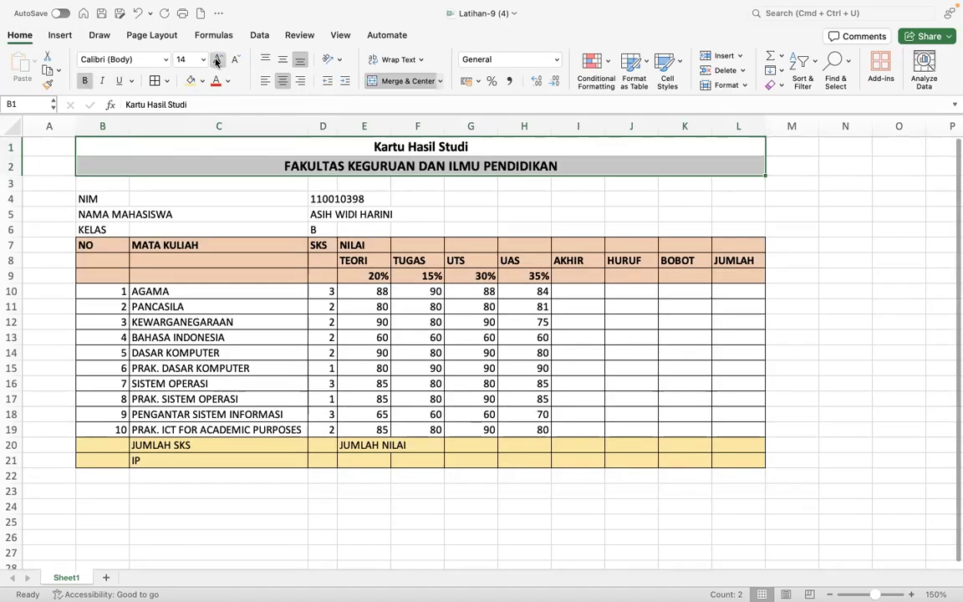
left_click(456, 243)
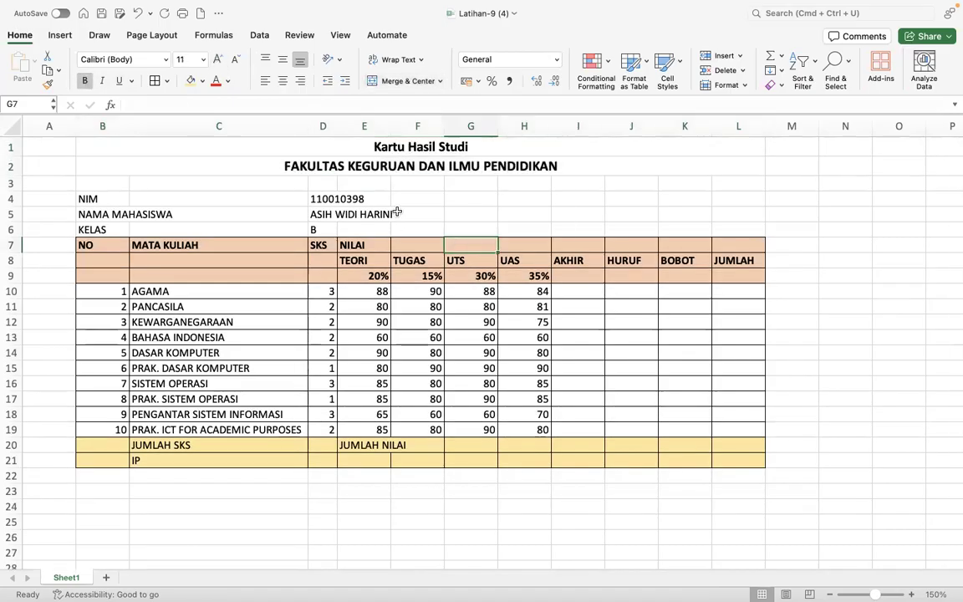
- Narrow column B, then merge E20:K20 with JUMLAH NILAI right-aligned
left_click_drag(127, 130, 107, 126)
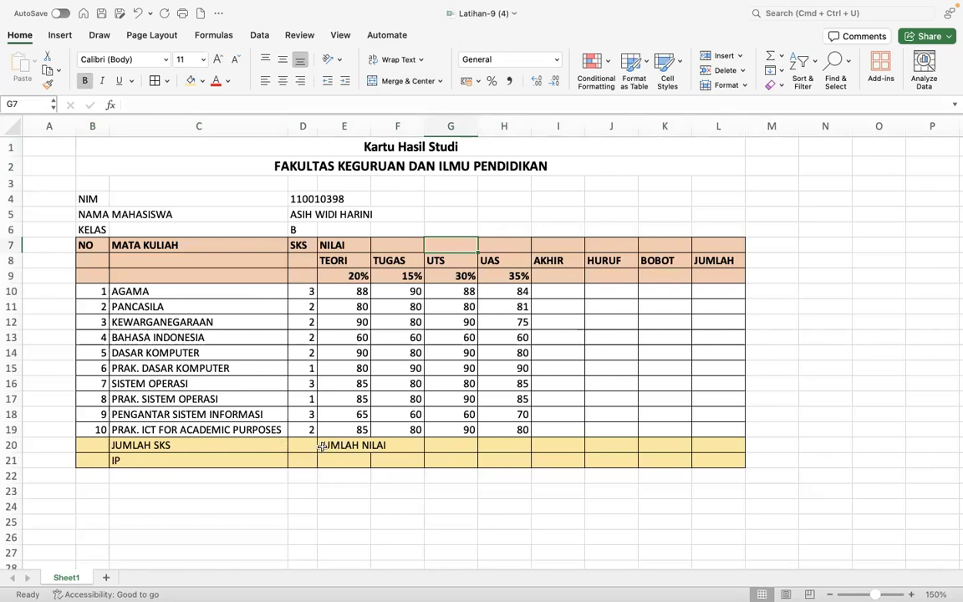
left_click(321, 447)
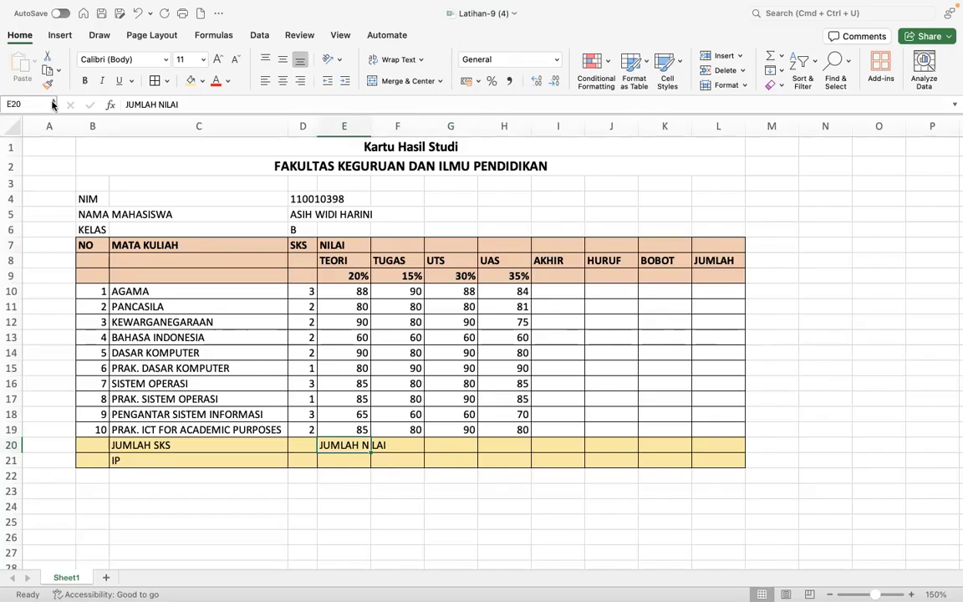
left_click(47, 73)
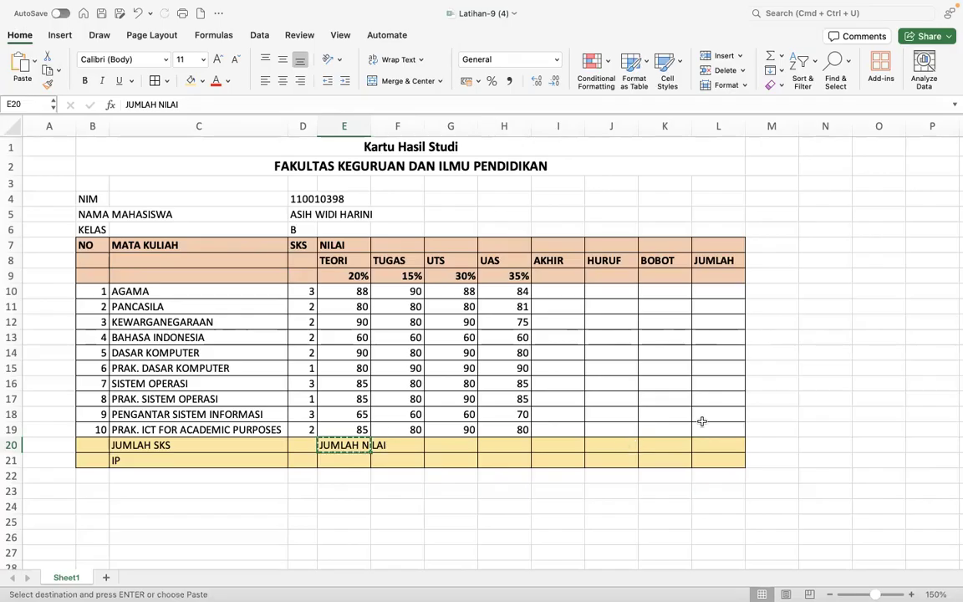
left_click_drag(669, 445, 337, 449)
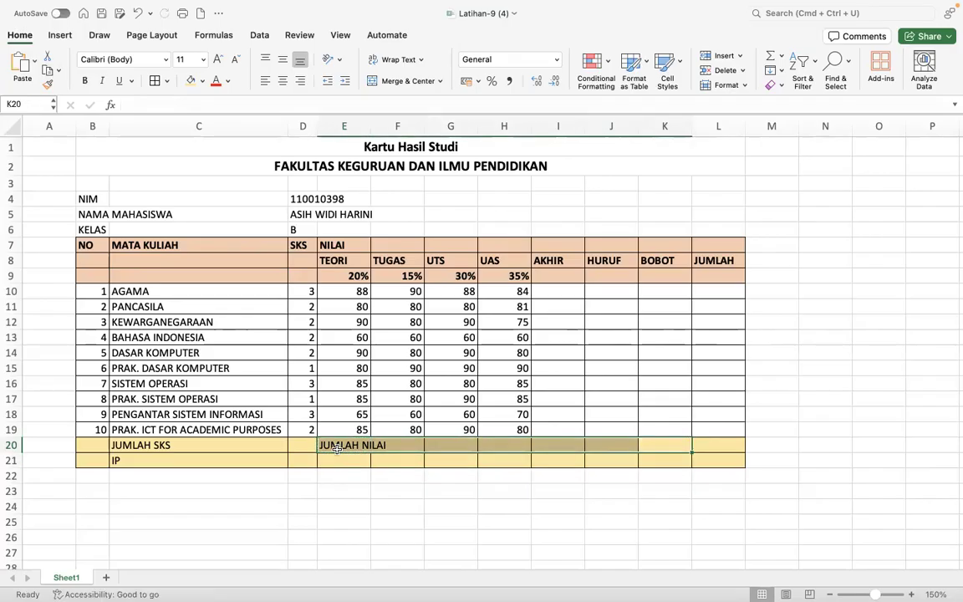
left_click(337, 449)
left_click(655, 445, "shift")
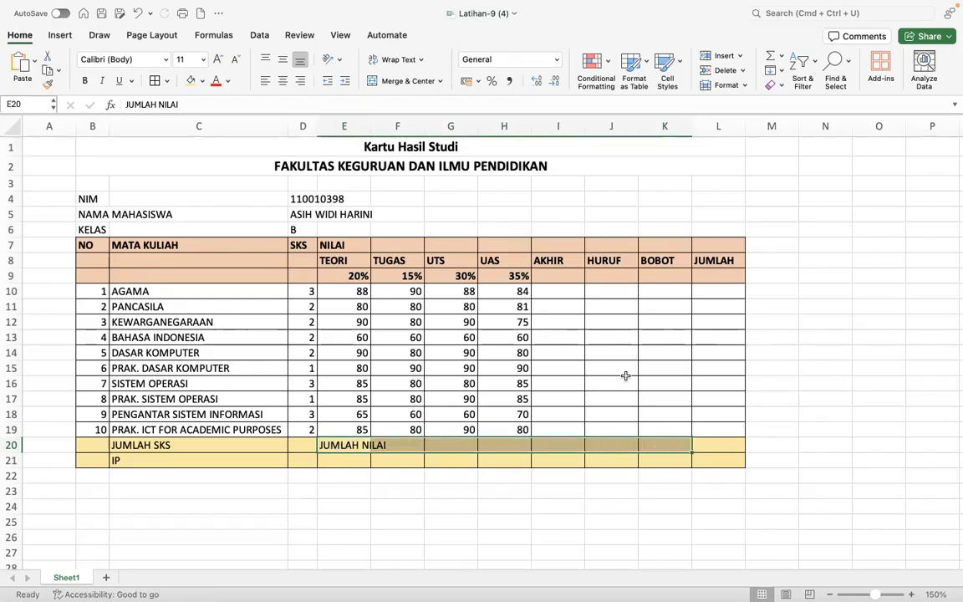
left_click(403, 80)
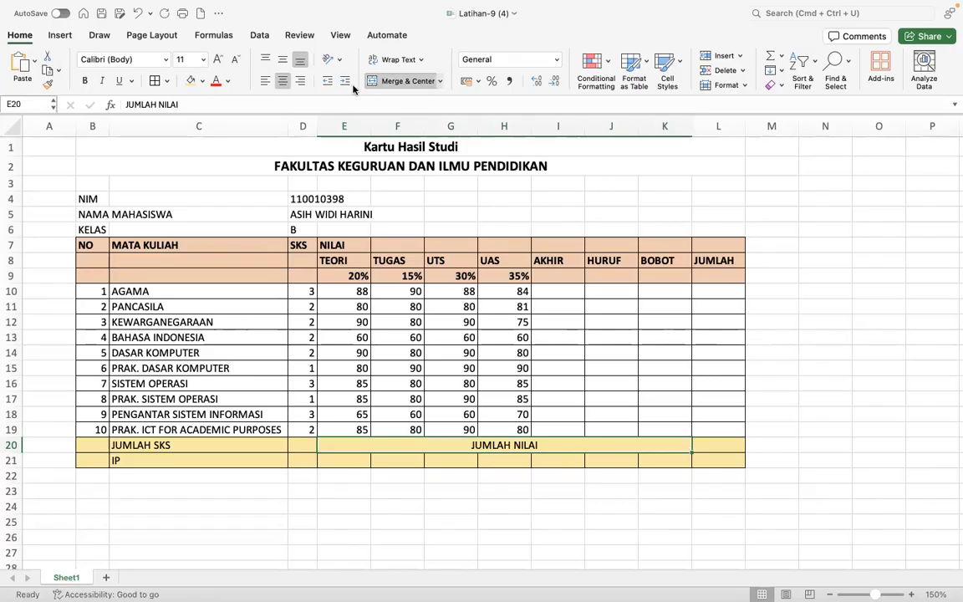
left_click(300, 80)
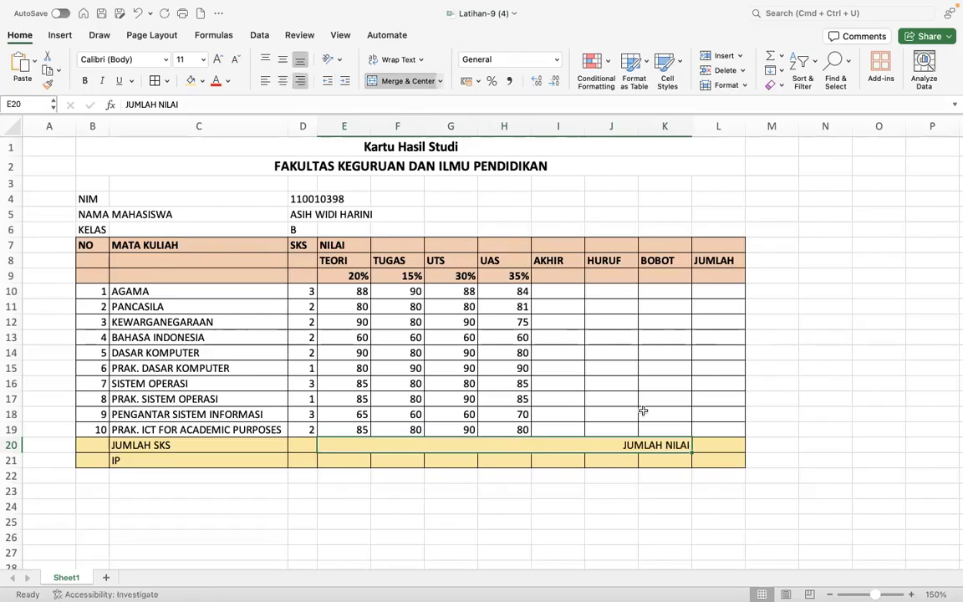
left_click(678, 415)
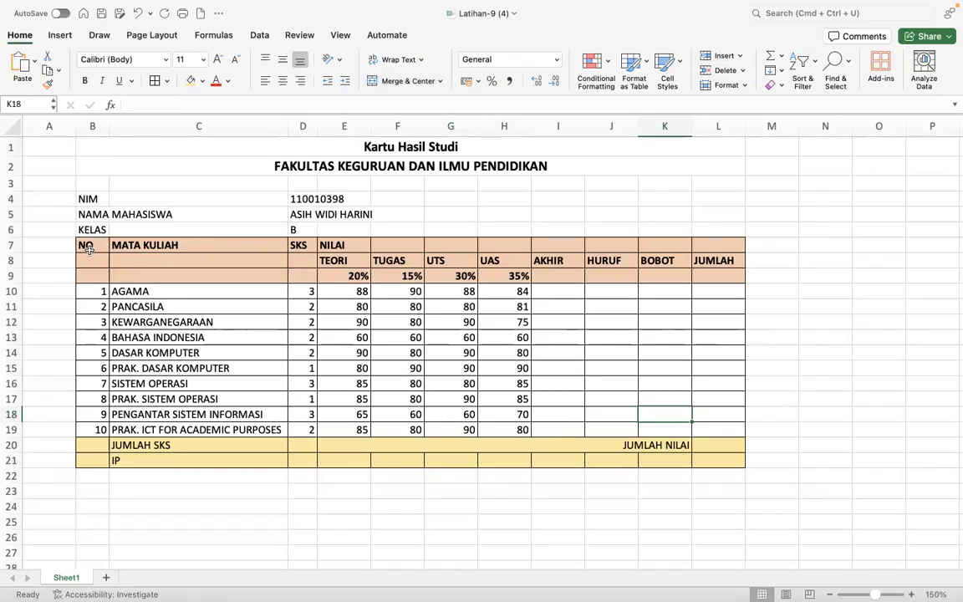
- Compare with the browser answer key, then select the NO header cells B7:B9
key("ctrl+Right")
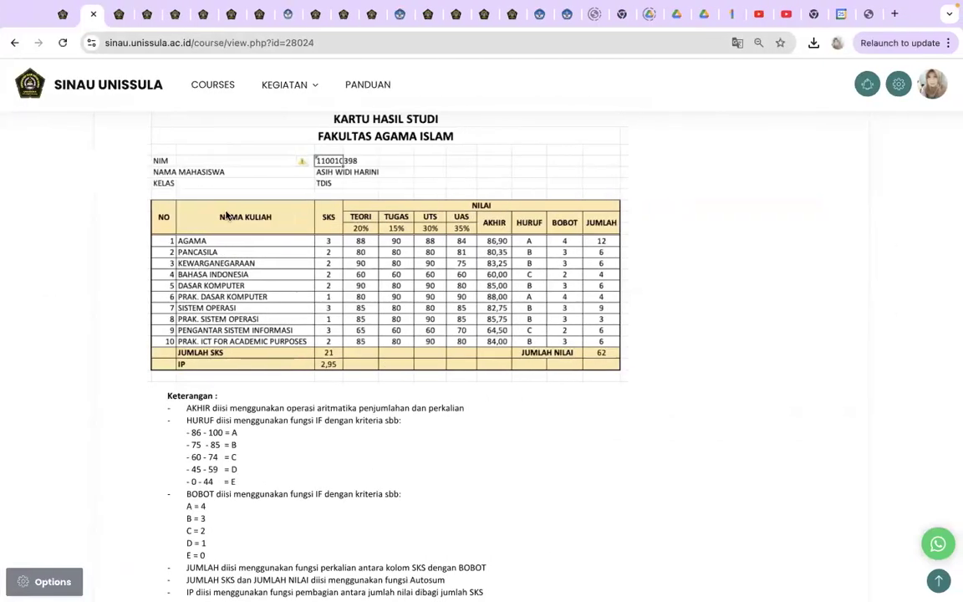
key("ctrl+Left")
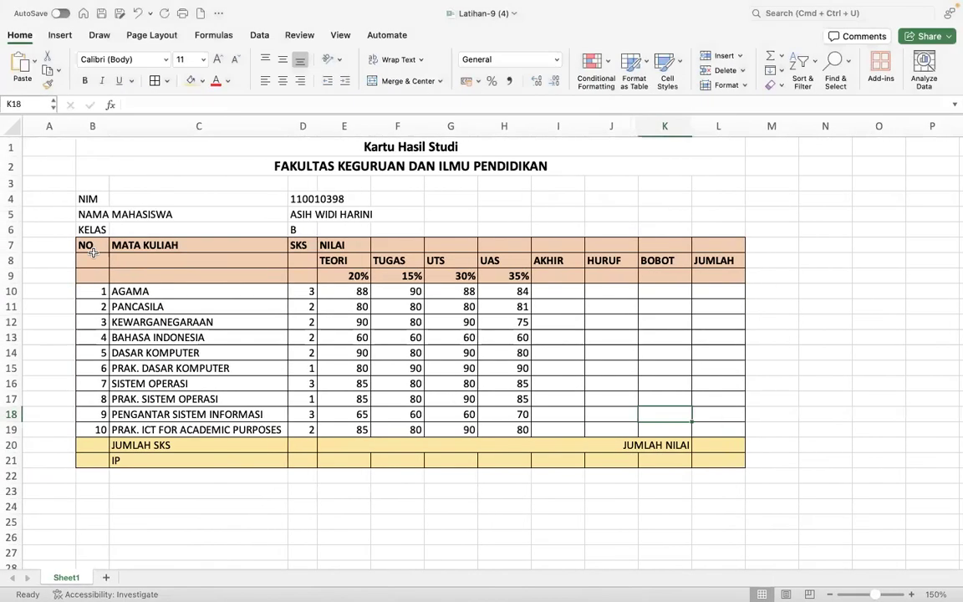
left_click_drag(95, 240, 92, 274)
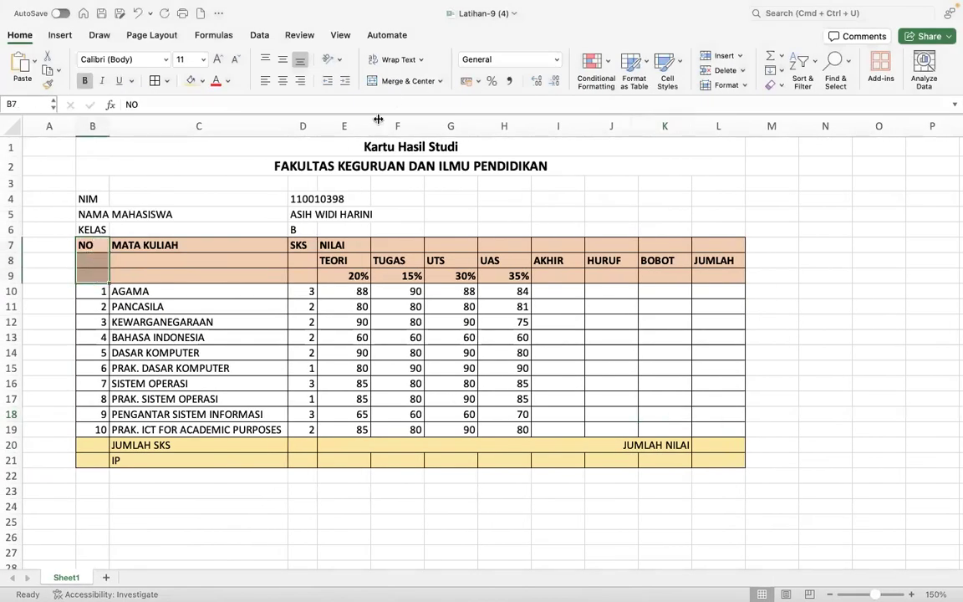
- Merge the NO, MATA KULIAH and SKS headers down rows 7–9
left_click(394, 85)
left_click(253, 248)
left_click_drag(252, 247, 251, 273)
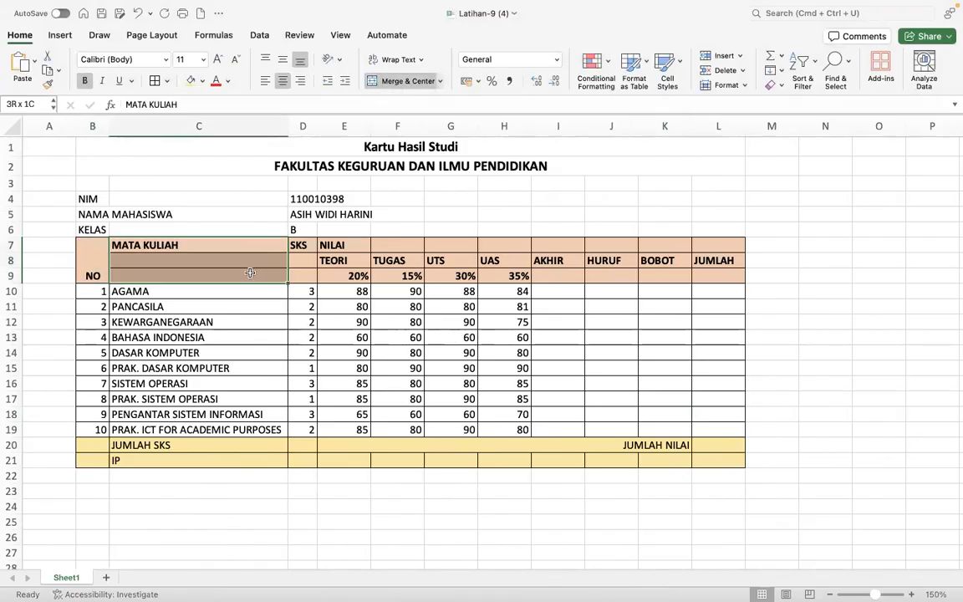
left_click(388, 85)
left_click_drag(303, 246, 303, 274)
left_click(398, 81)
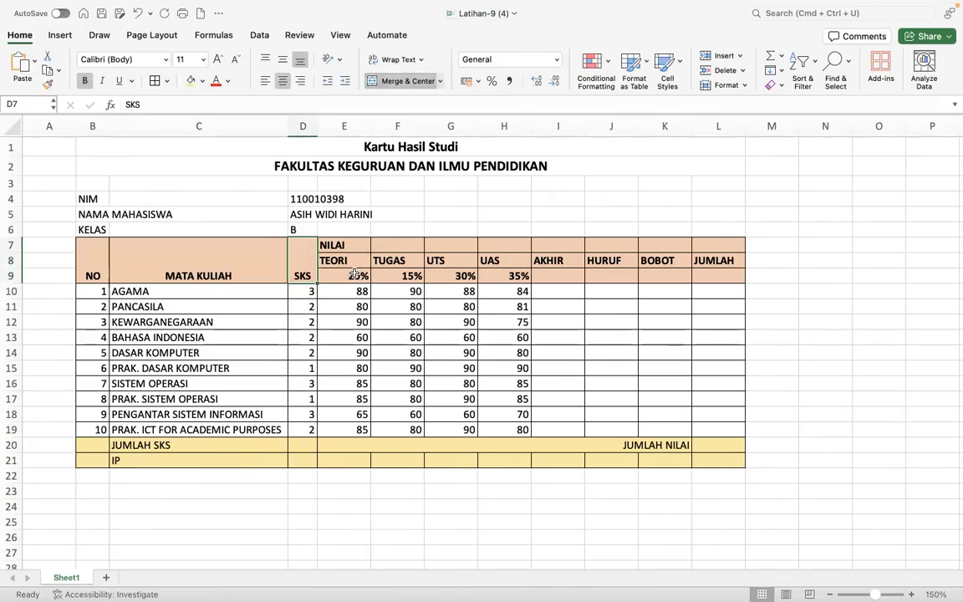
- Merge NILAI across E7:J7, and merge AKHIR (I8:I9) and HURUF (J8:J9) vertically
left_click_drag(338, 245, 621, 248)
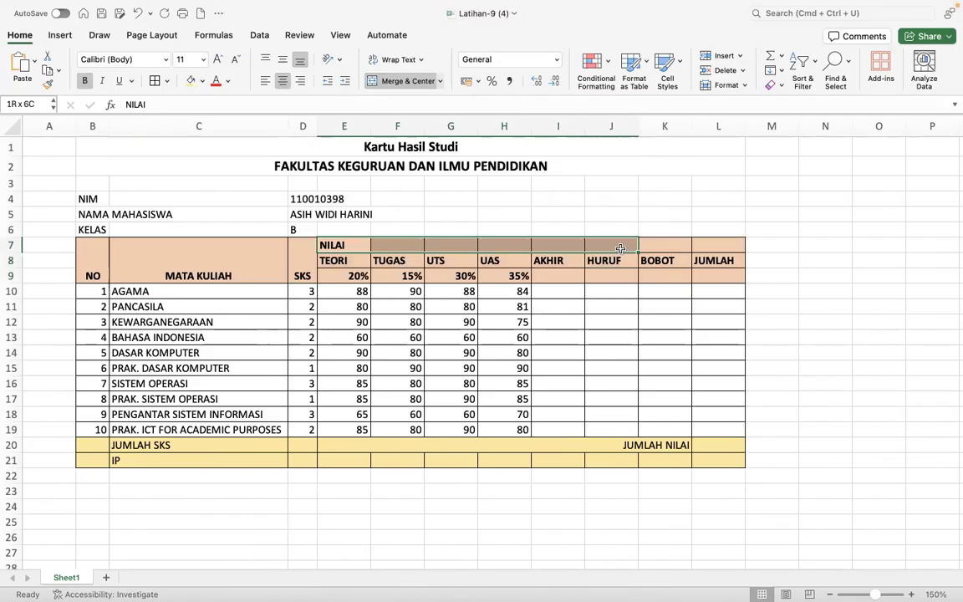
left_click(388, 84)
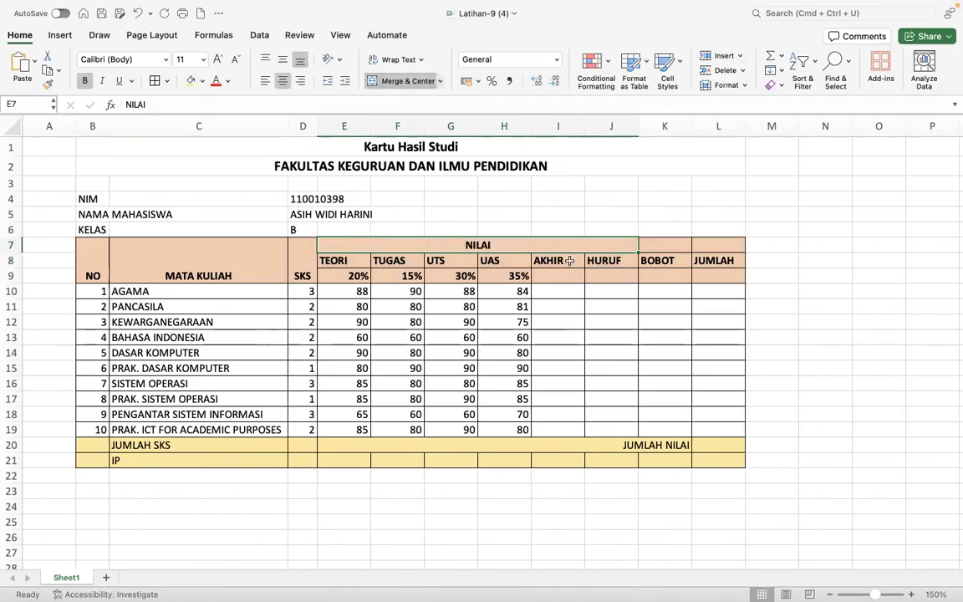
left_click_drag(568, 261, 569, 275)
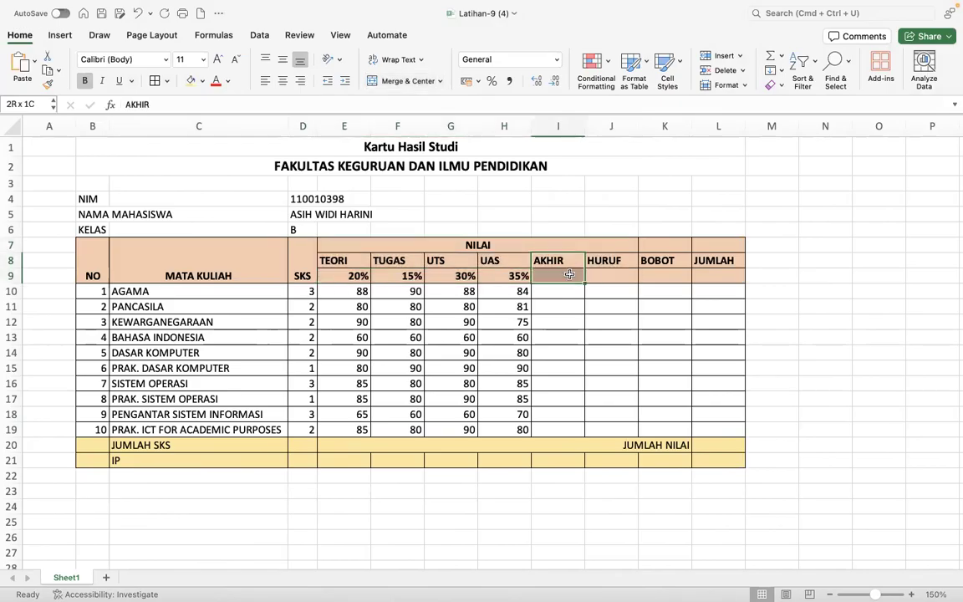
left_click(403, 81)
left_click_drag(602, 261, 602, 276)
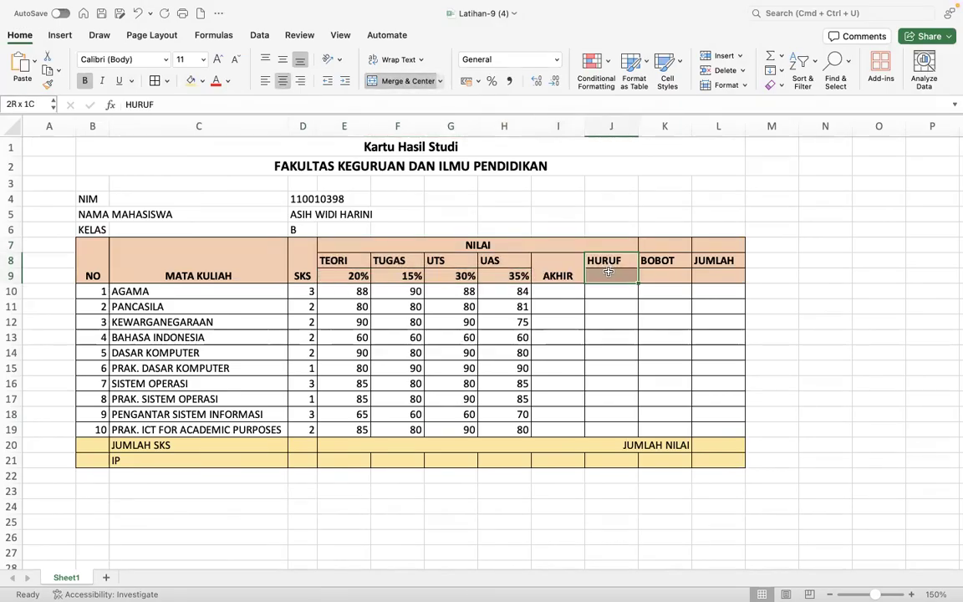
left_click(397, 81)
- Merge BOBOT over K7:K9 and JUMLAH over L7:L9
left_click_drag(663, 262, 663, 276)
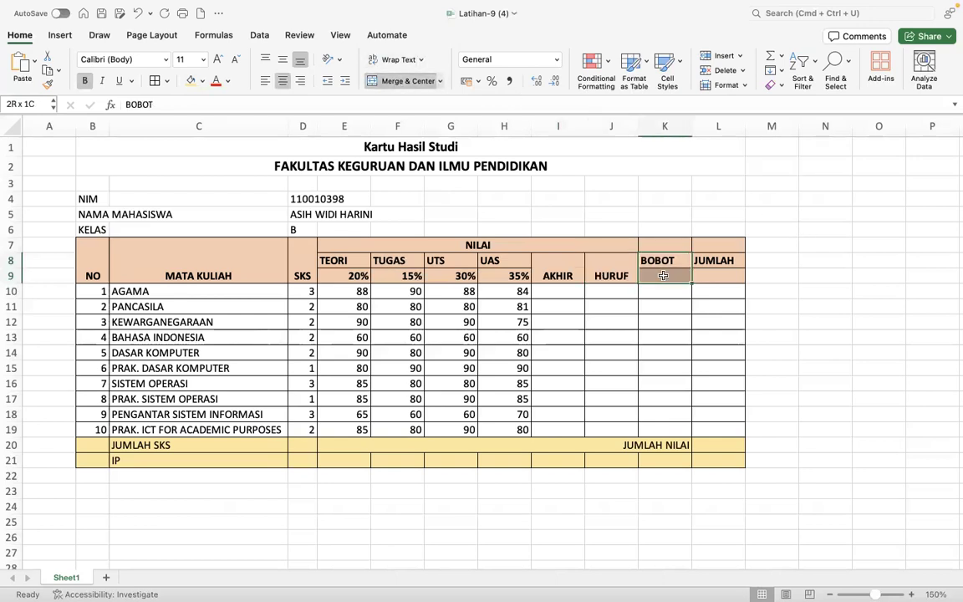
left_click(407, 81)
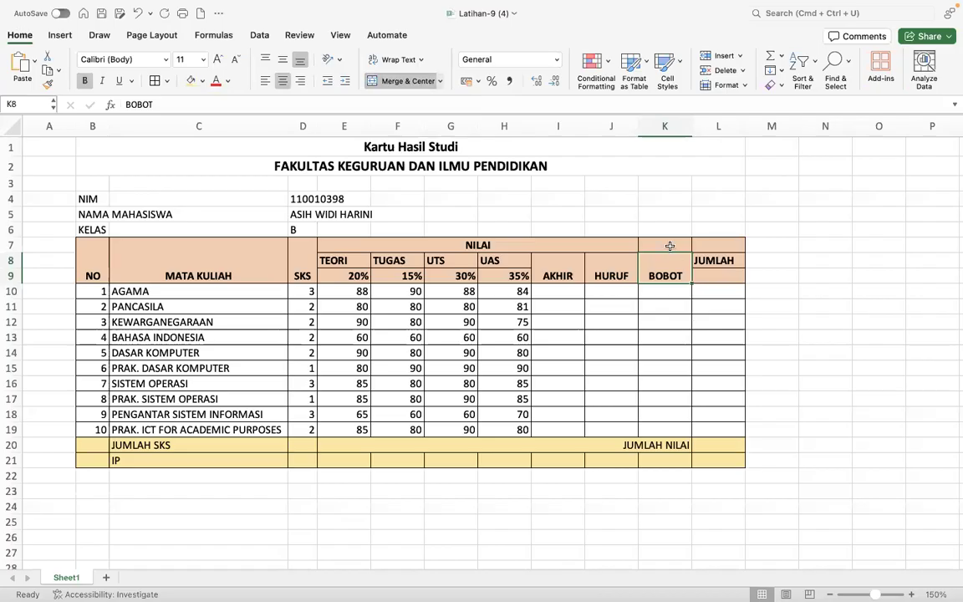
left_click_drag(669, 246, 667, 267)
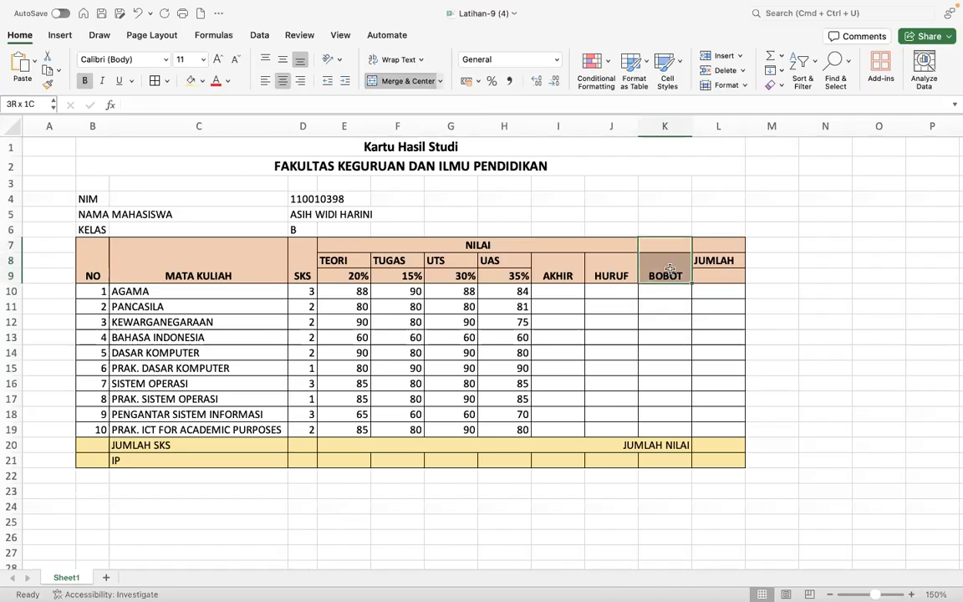
left_click(407, 81)
left_click(716, 248)
left_click_drag(717, 248, 718, 275)
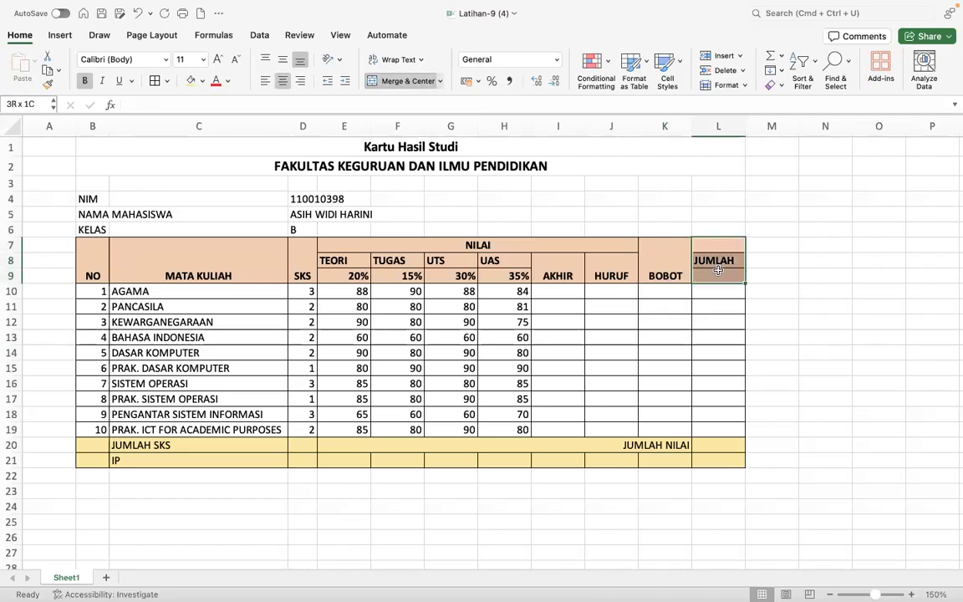
left_click(414, 84)
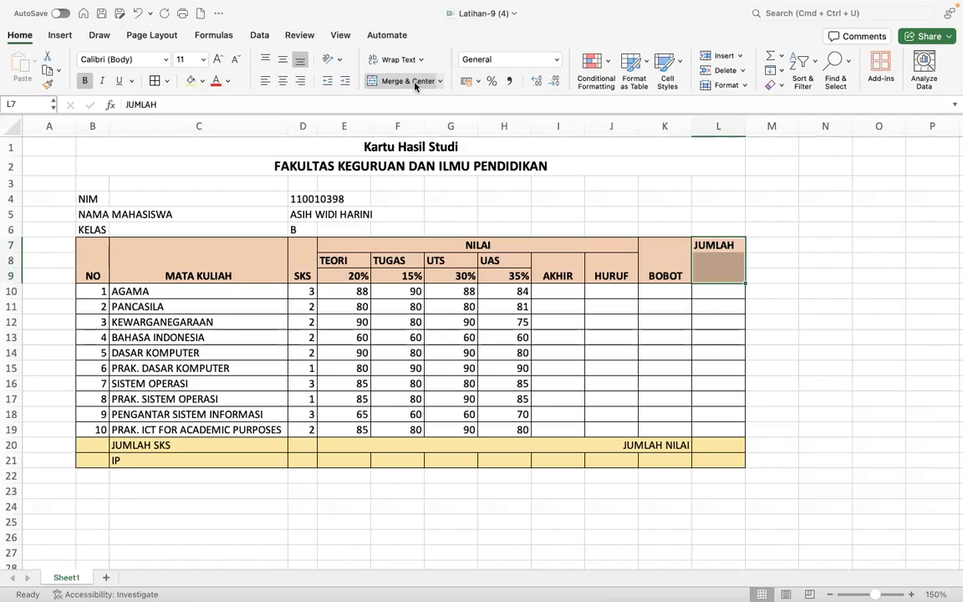
- Middle-align the whole header block B7:L9
left_click_drag(84, 244, 717, 278)
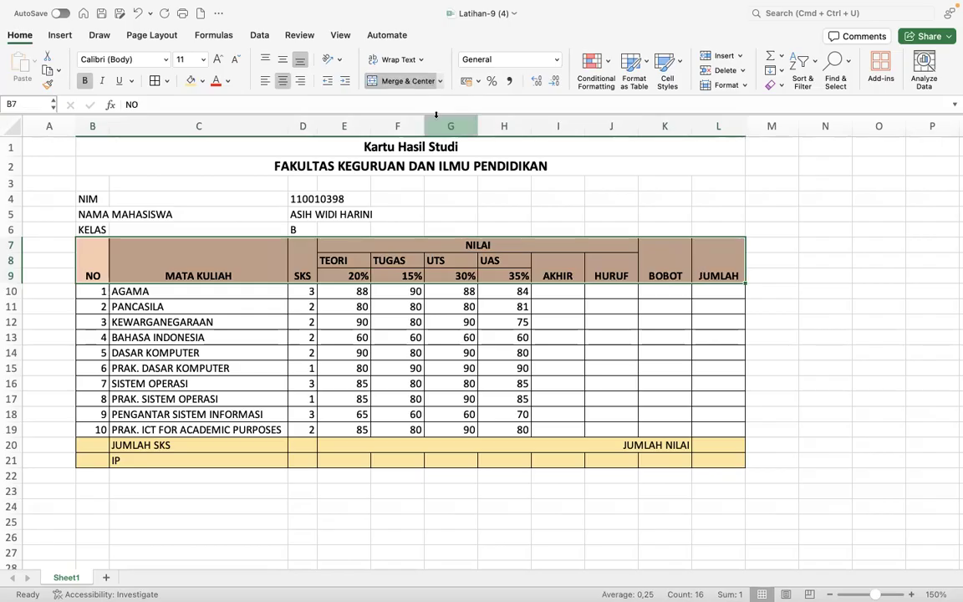
left_click(283, 60)
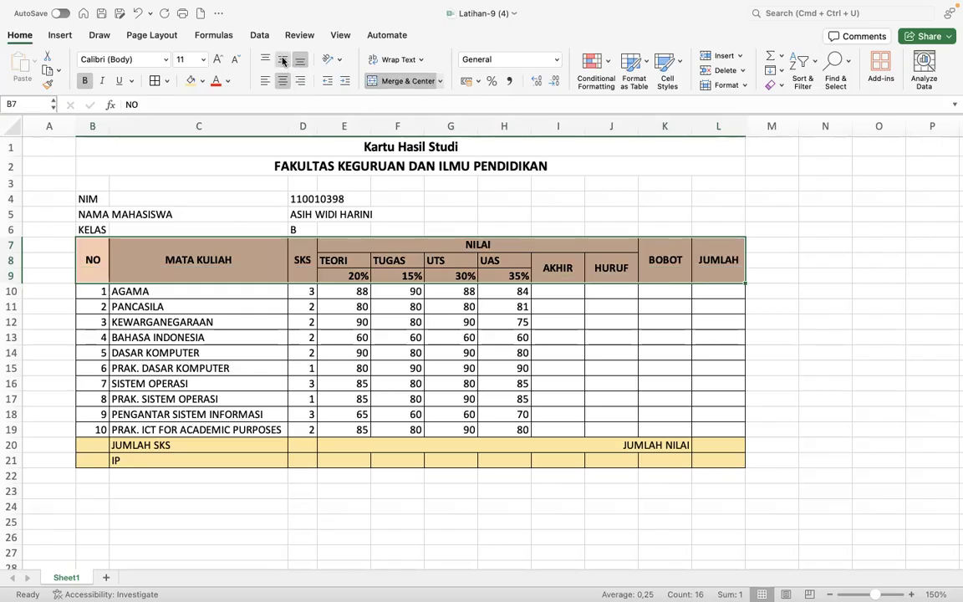
left_click(700, 320)
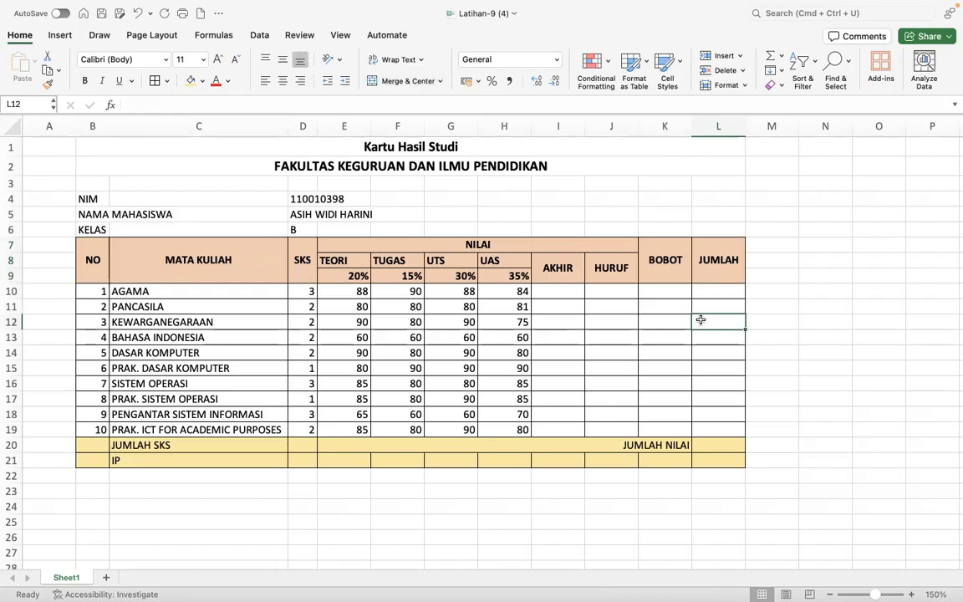
key("ctrl+Right")
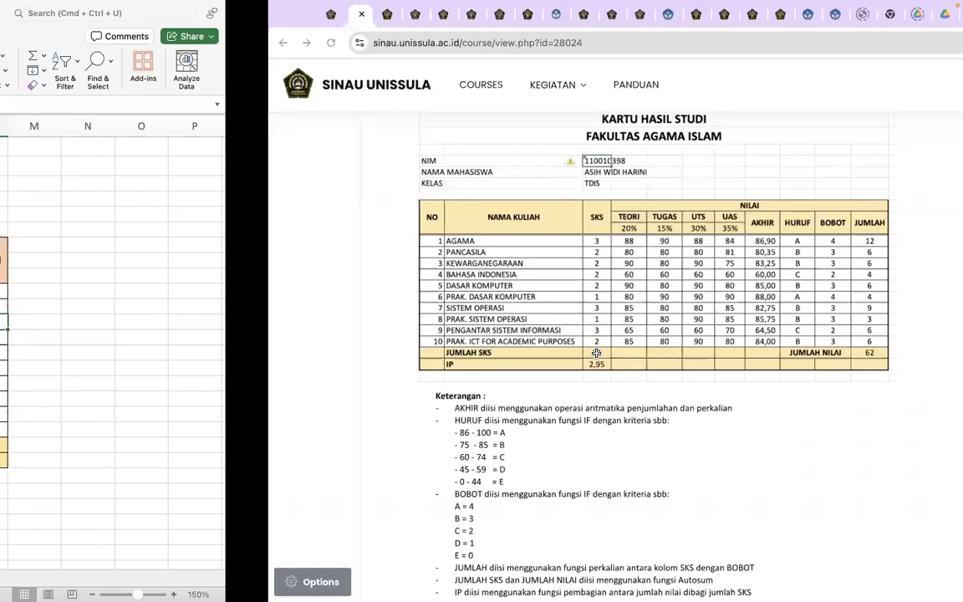
scroll(598, 357, "down", 2)
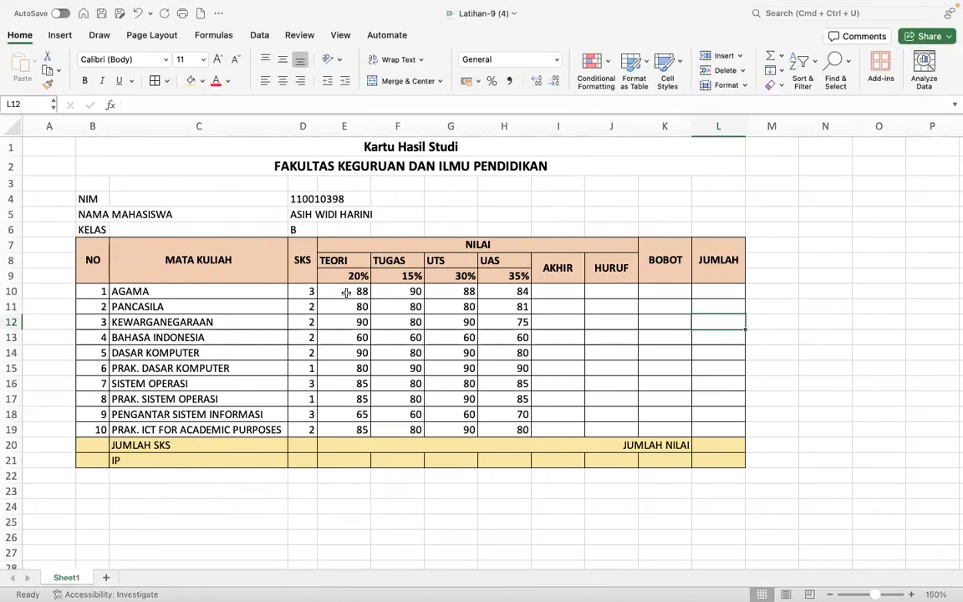
- Start AGAMA's AKHIR formula in I10 with =E10*E9+F10*F9
left_click(558, 294)
type("=")
left_click(335, 293)
type("*")
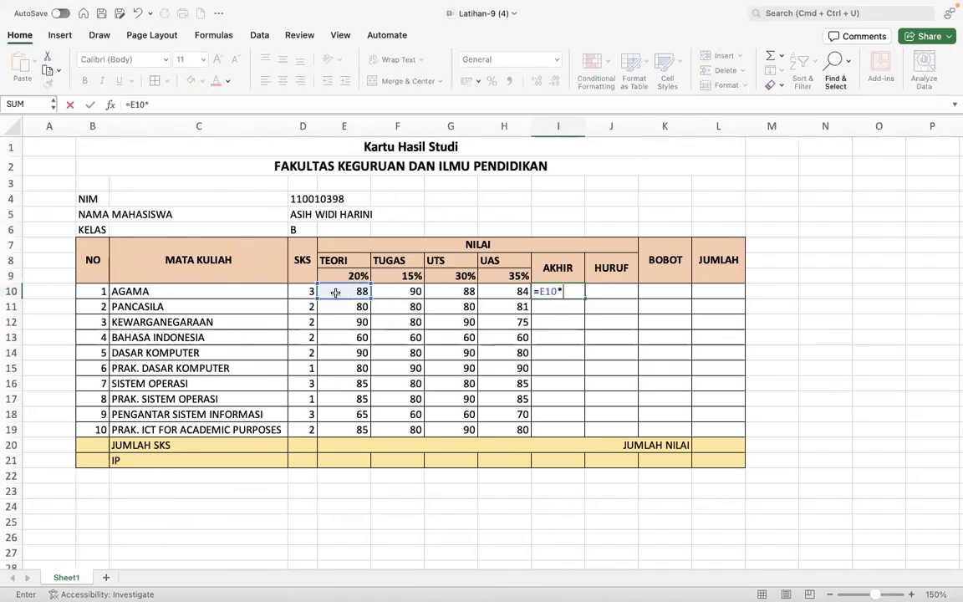
left_click(329, 273)
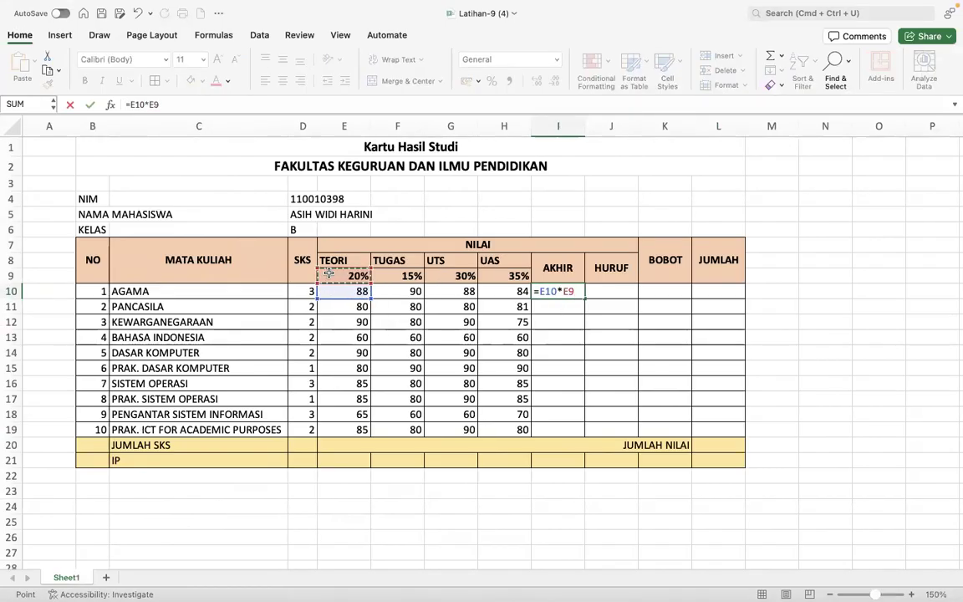
type("+")
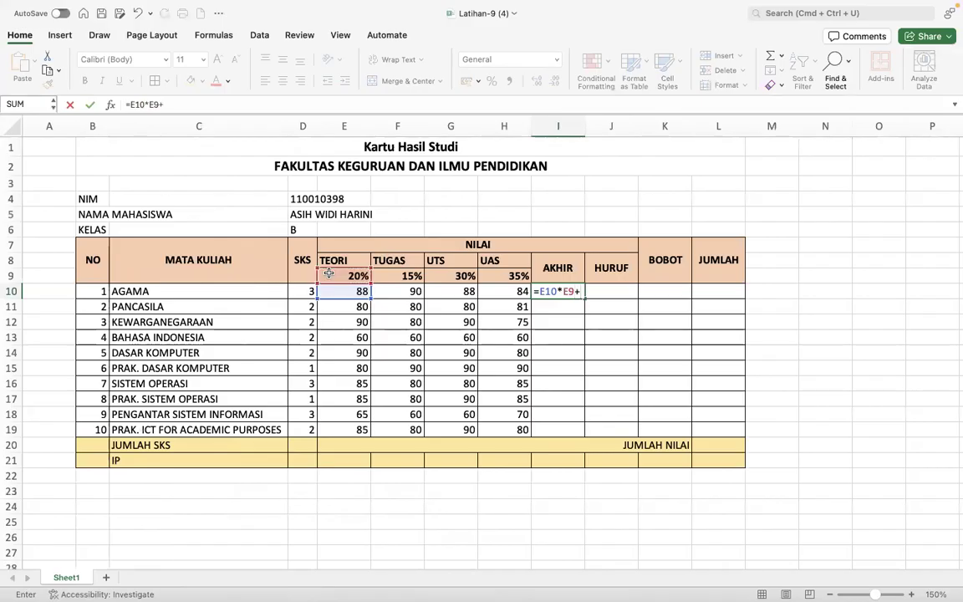
left_click(383, 291)
type("*")
left_click(398, 276)
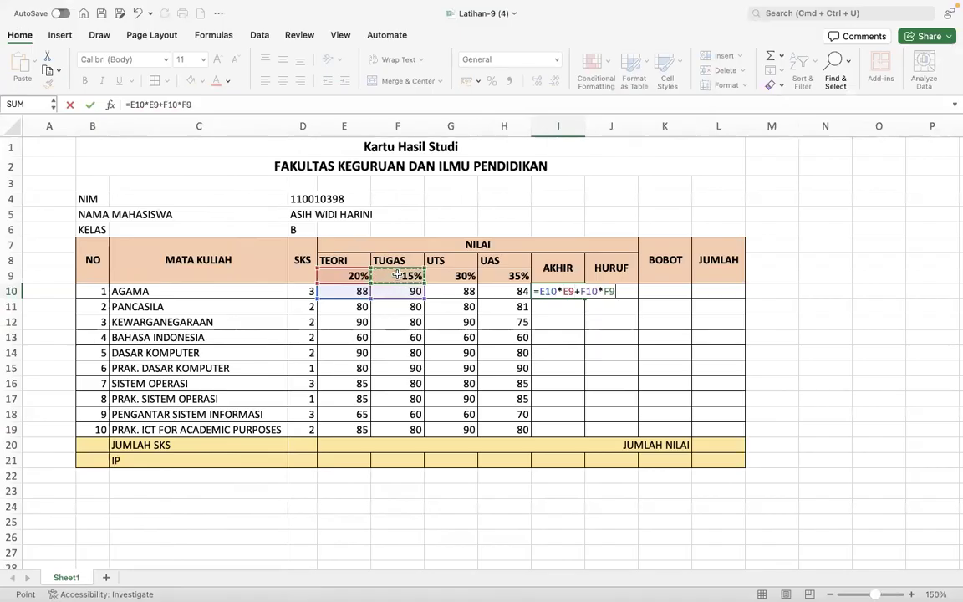
- Finish the formula with +G10*G9+H10*H9, then fill it down to I19
type("+")
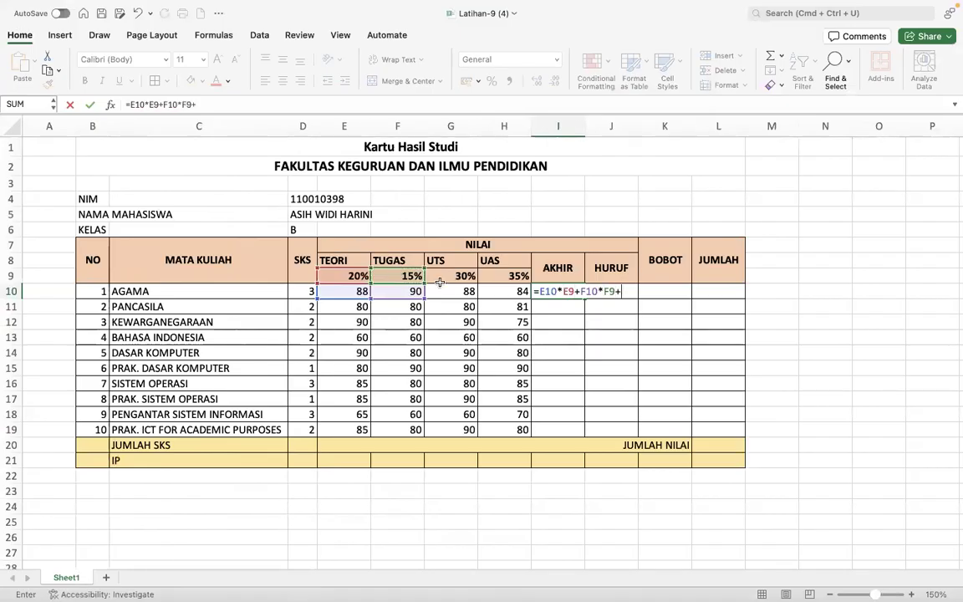
left_click(451, 289)
type("*")
left_click(449, 276)
type("+")
left_click(512, 291)
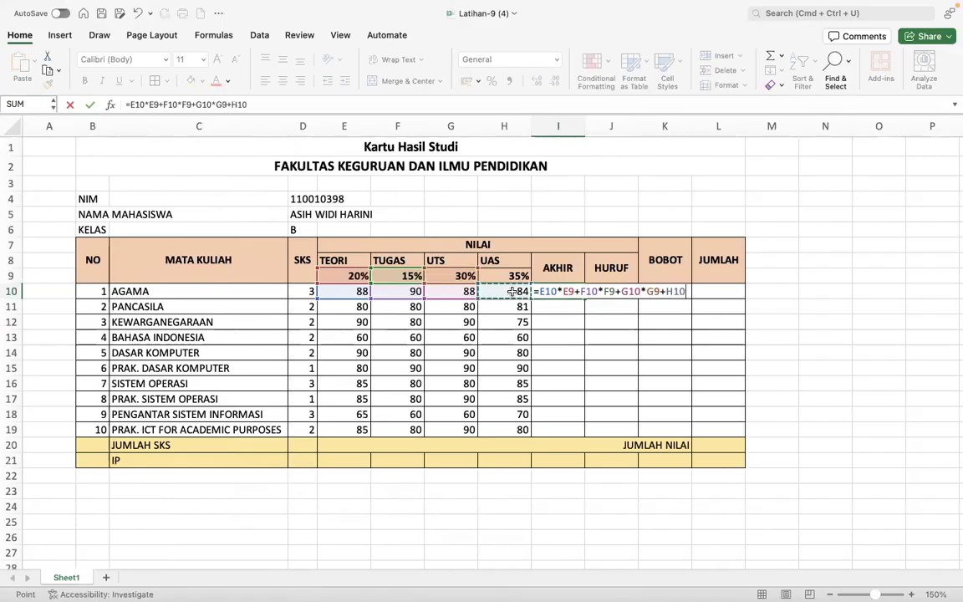
type("*")
left_click(508, 274)
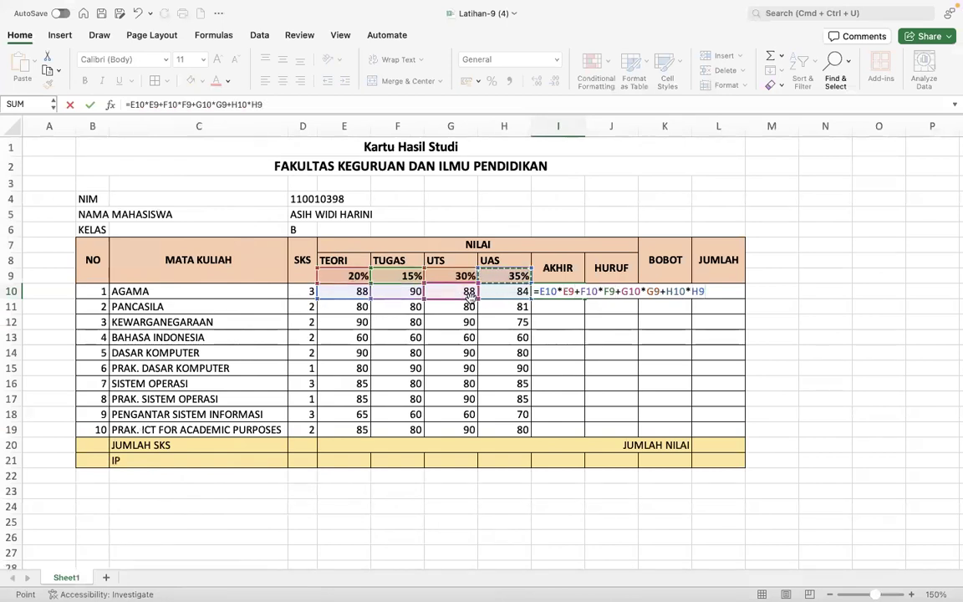
key("Return")
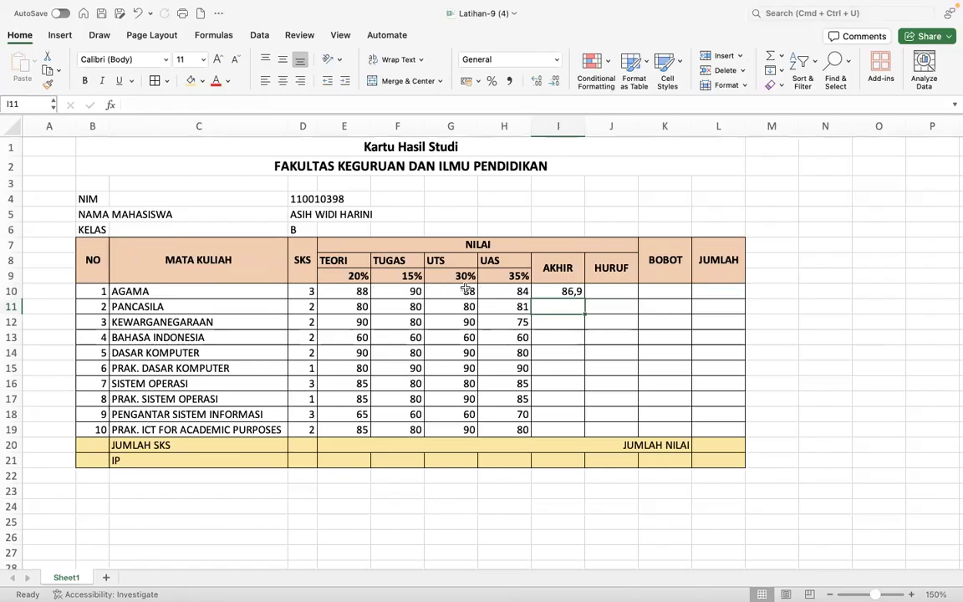
left_click(565, 292)
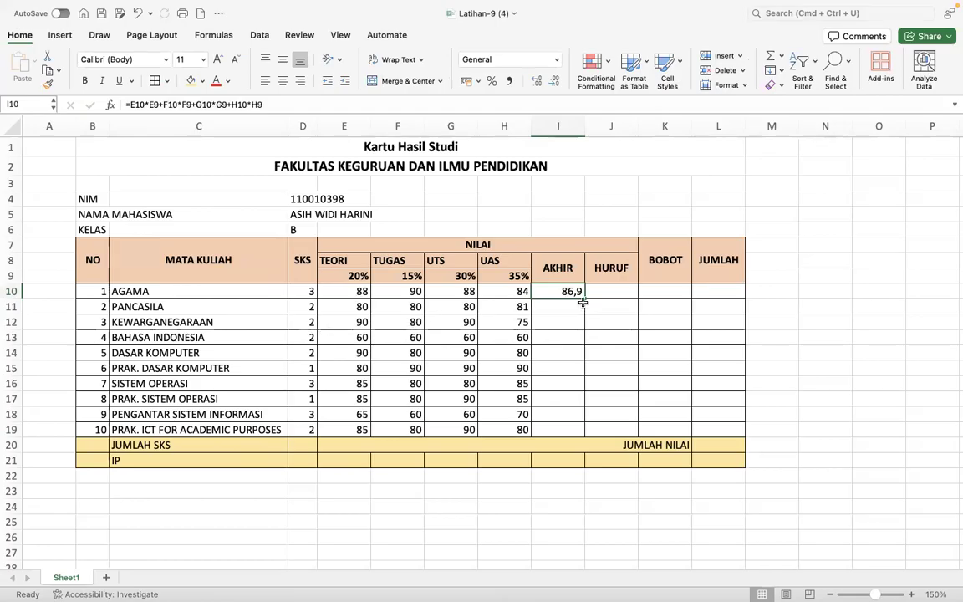
left_click_drag(583, 299, 580, 438)
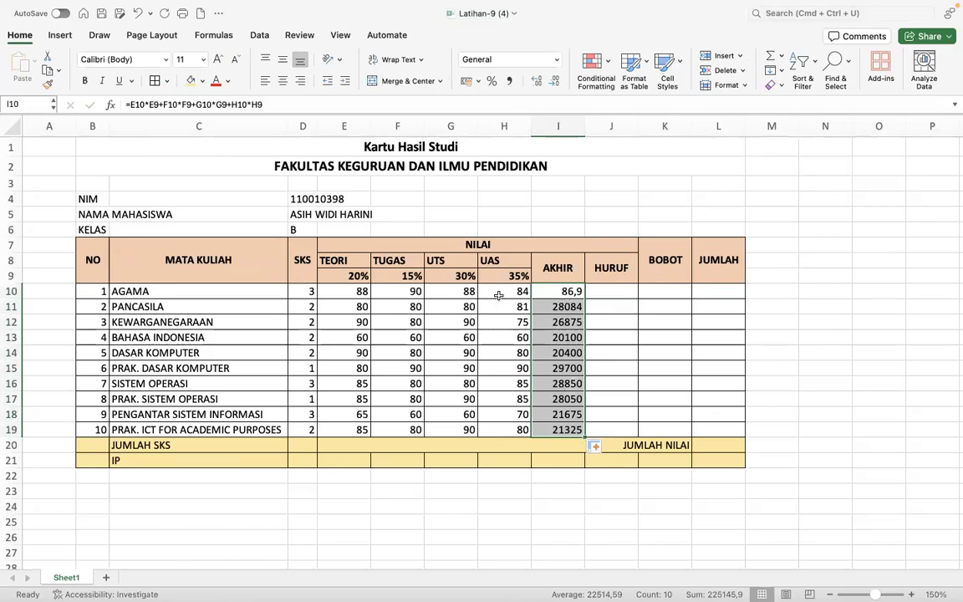
- Inspect the AKHIR formulas in I10 and I11 to see why the copies give oversized results
double_click(550, 291)
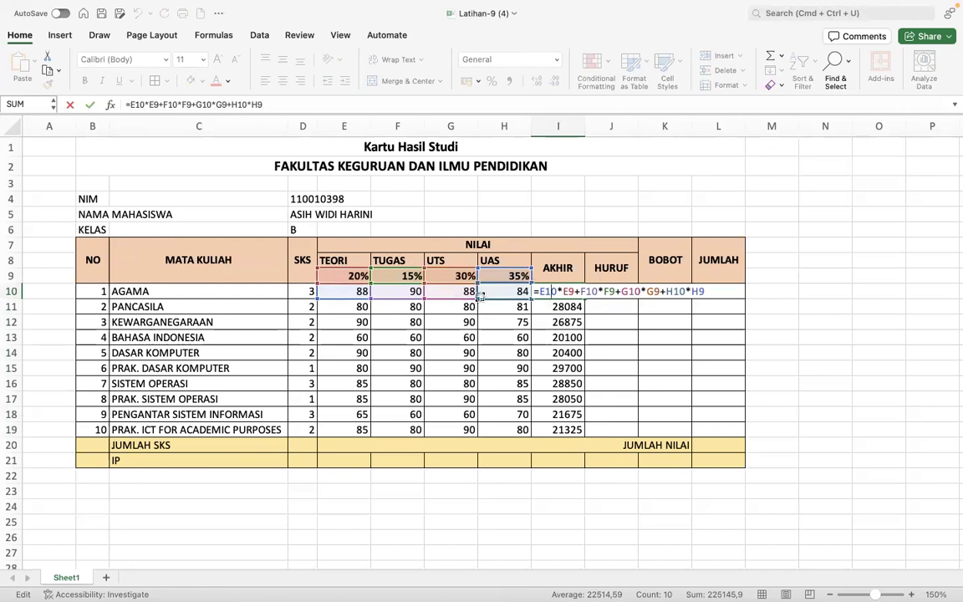
key("Return")
left_click(568, 307)
double_click(568, 307)
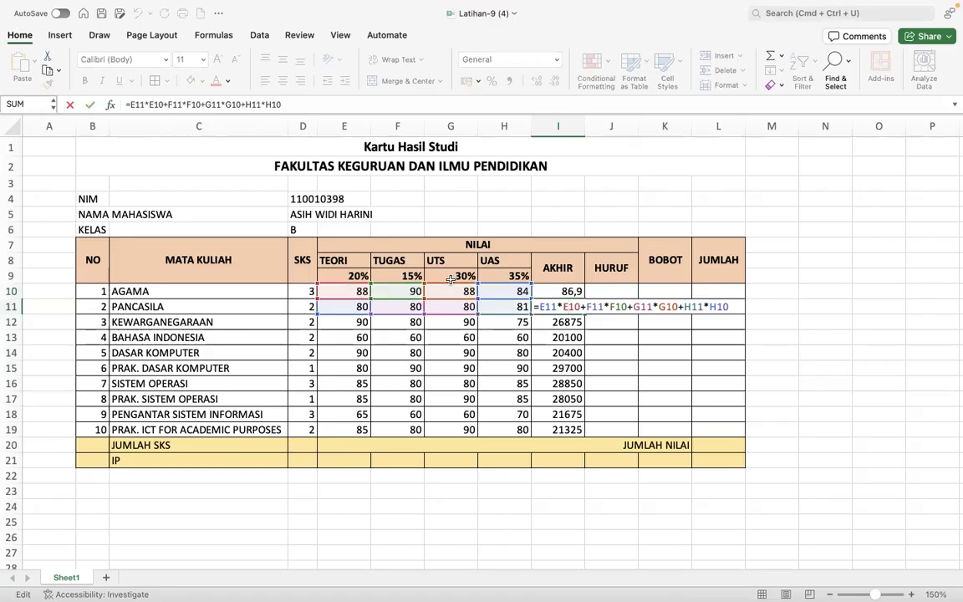
key("Return")
left_click(563, 291)
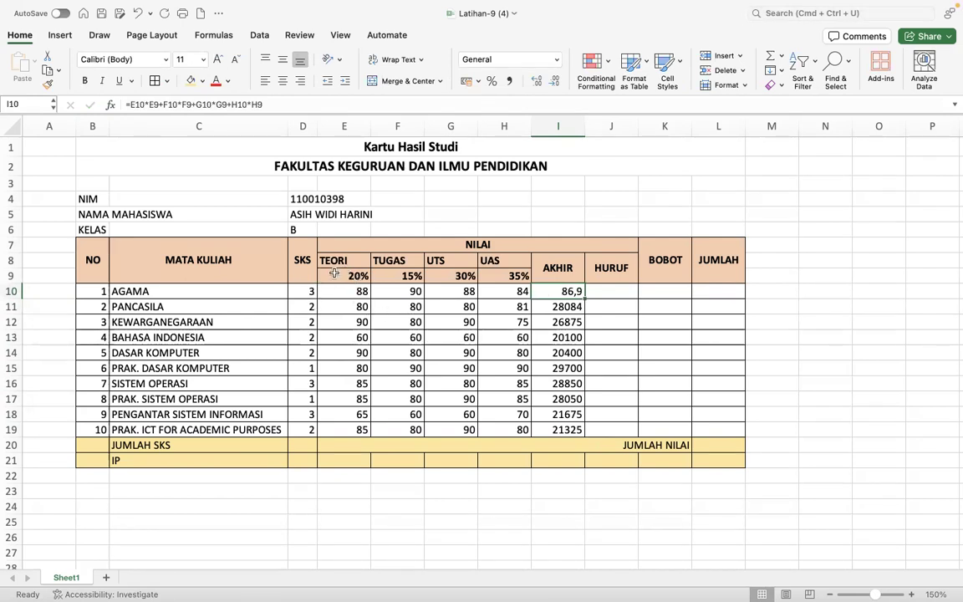
- Check the TEORI, TUGAS, UTS and UAS weights in E9–H9 against I10's formula
left_click(326, 277)
left_click(410, 276)
left_click(459, 276)
left_click(518, 276)
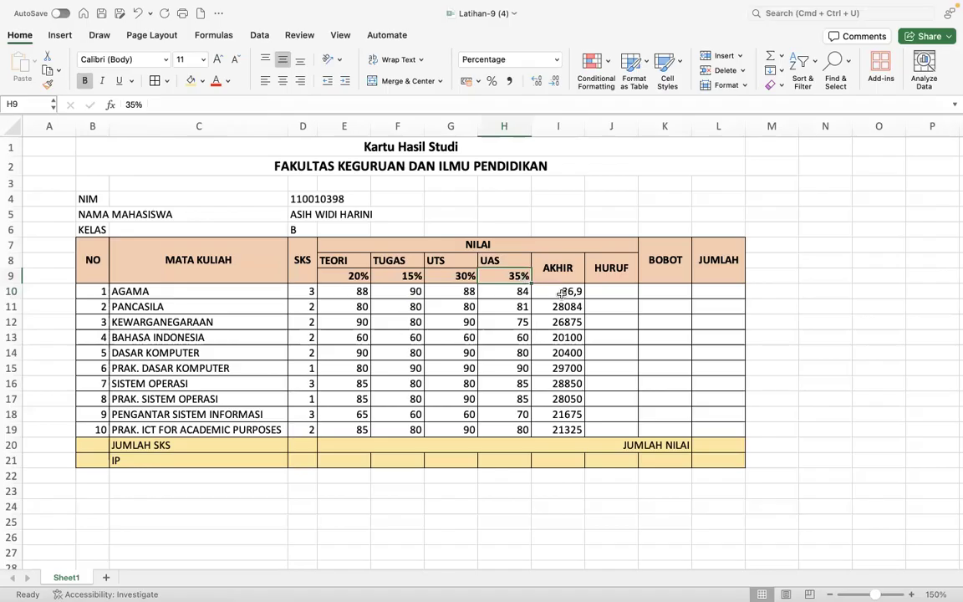
left_click(562, 292)
left_click(335, 278)
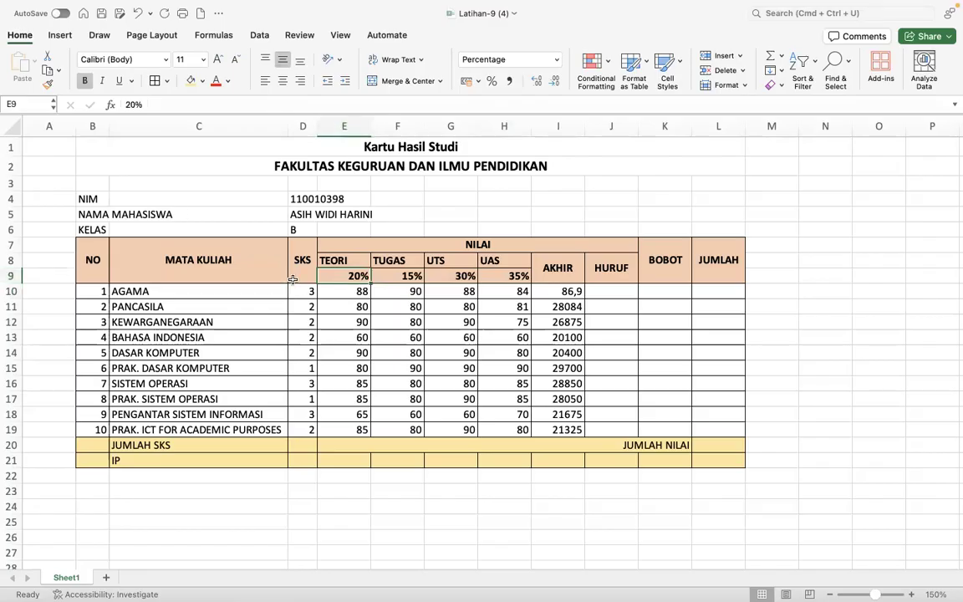
left_click(409, 275)
left_click(458, 271)
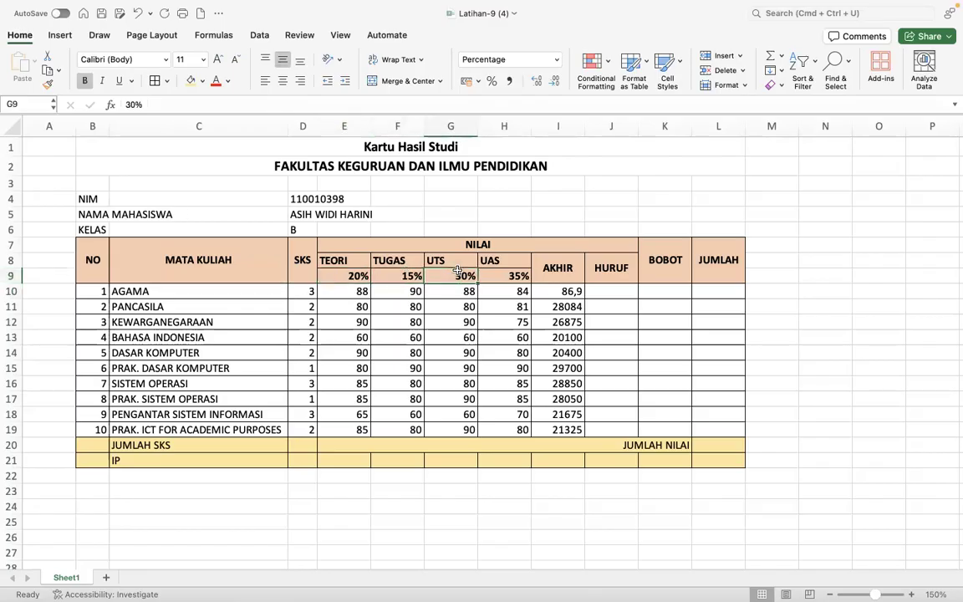
key("Right")
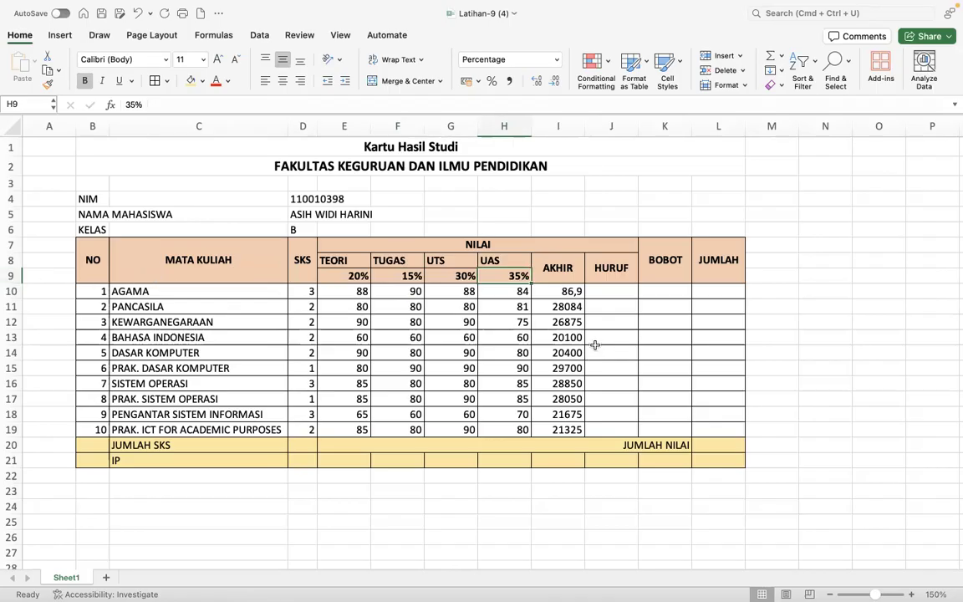
left_click(565, 291)
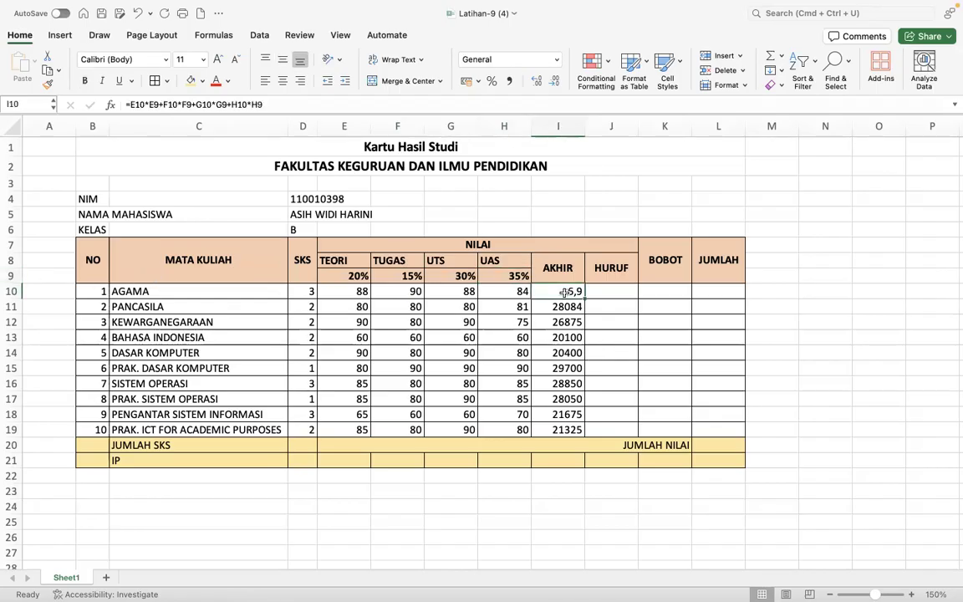
- Open I10's AKHIR formula for editing and leave it unchanged
double_click(565, 292)
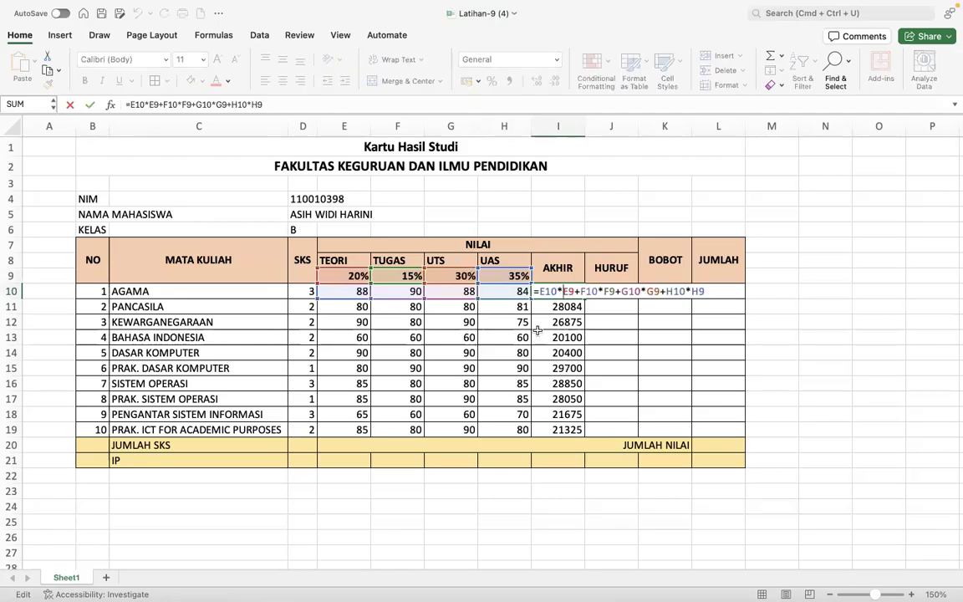
key("ctrl+Return")
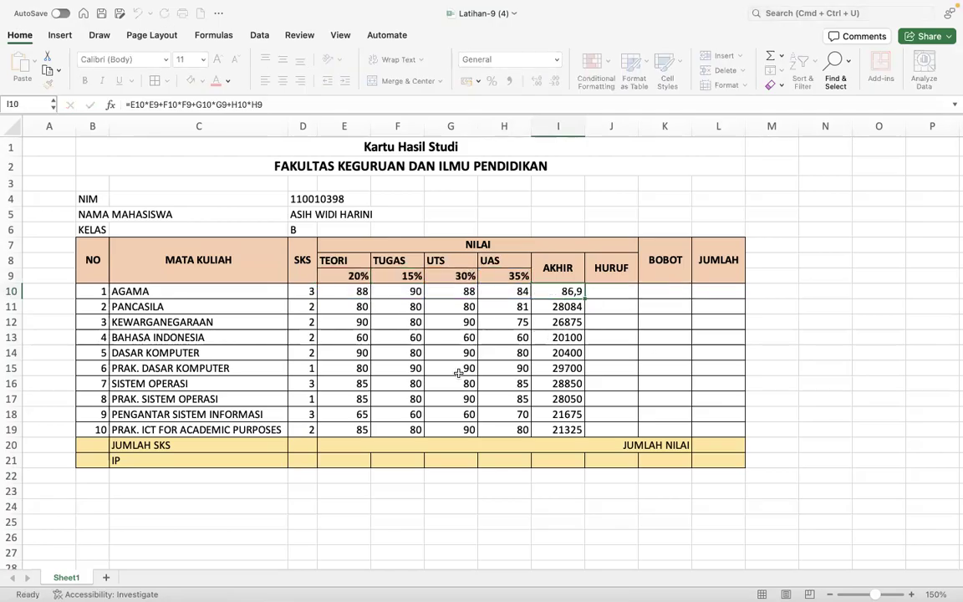
double_click(555, 289)
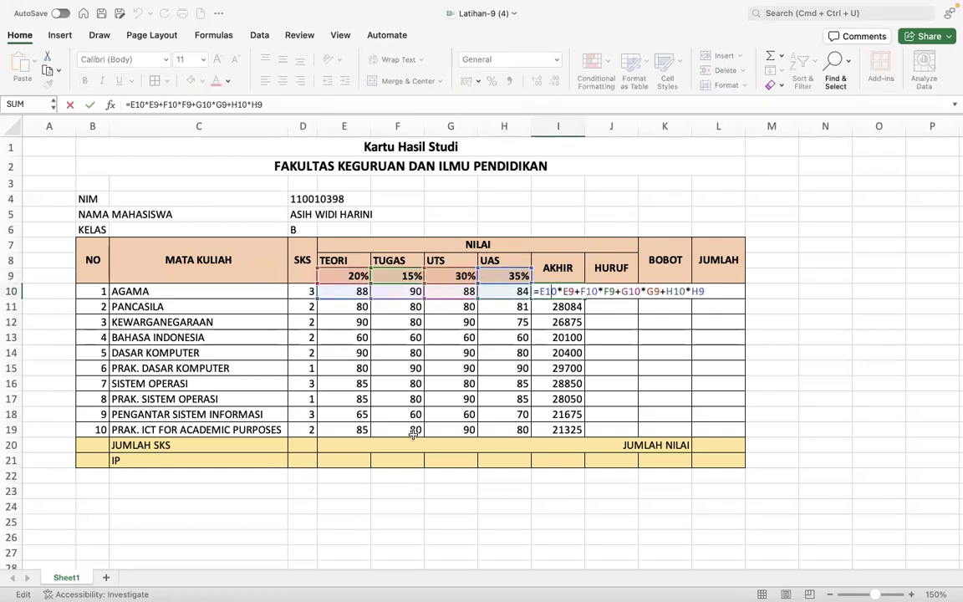
key("Escape")
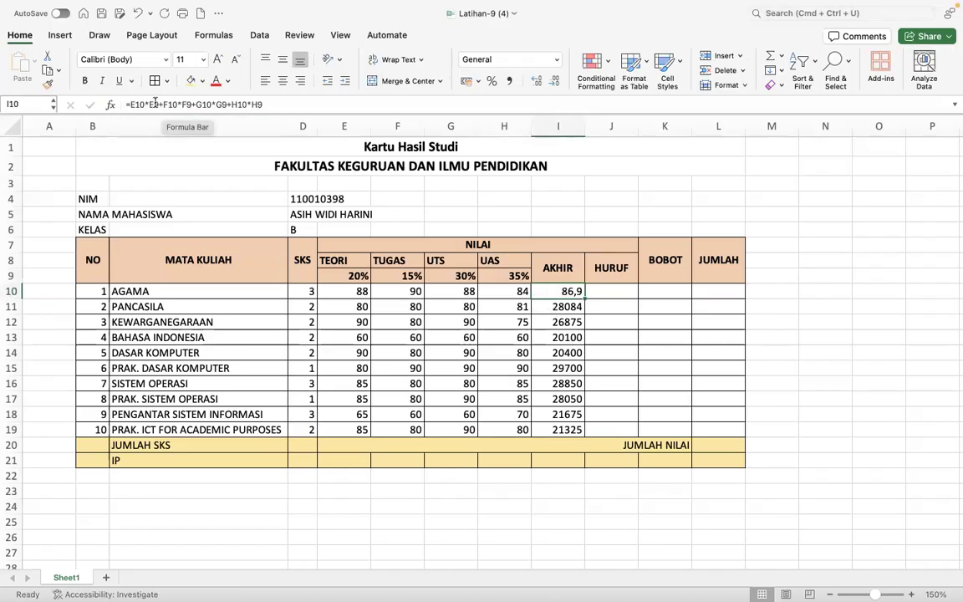
- Make the E9, F9, G9 and H9 weight references absolute with F4 and commit I10
double_click(547, 292)
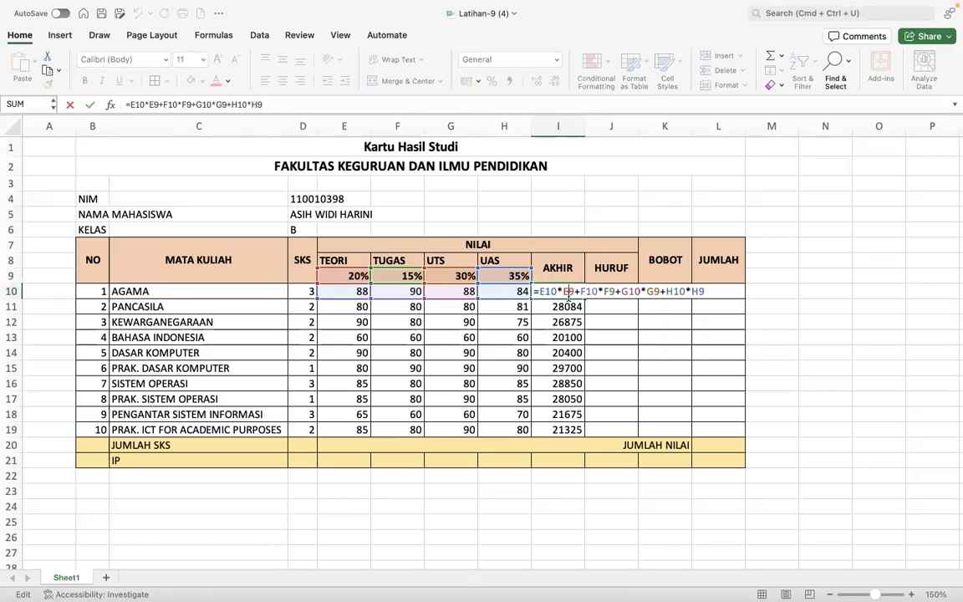
key("F4")
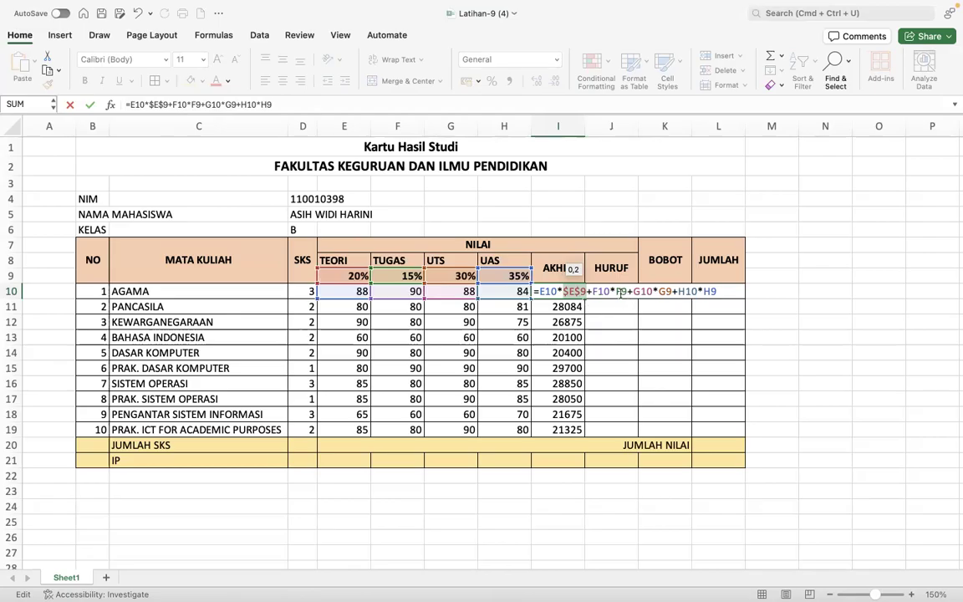
left_click(619, 291)
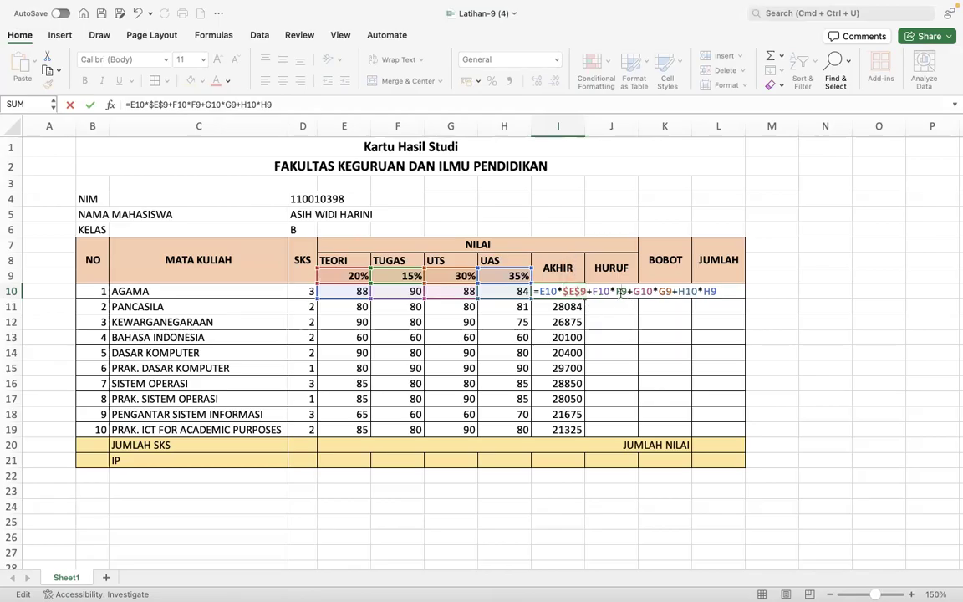
key("F4")
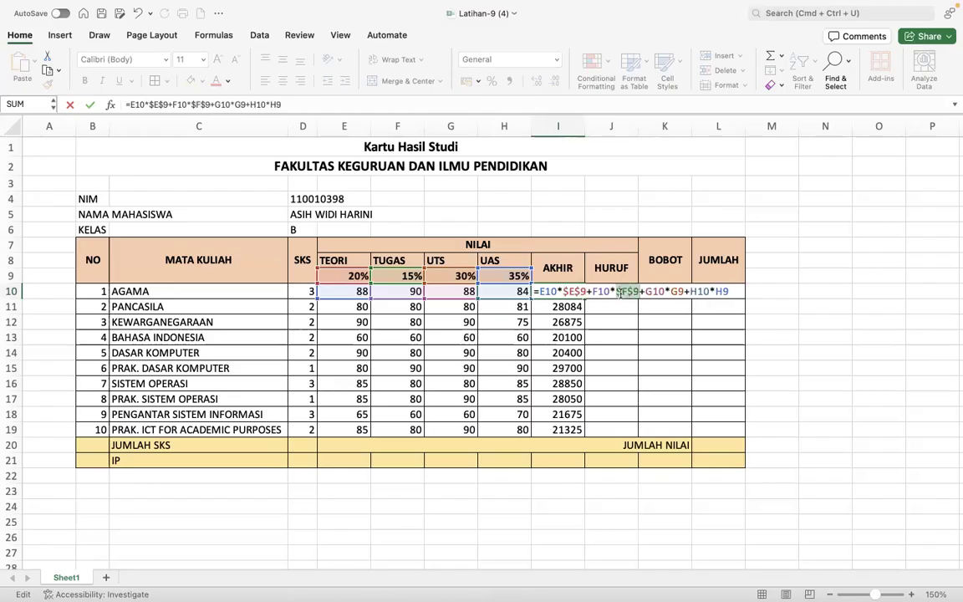
left_click(680, 292)
key("F4")
left_click(734, 291)
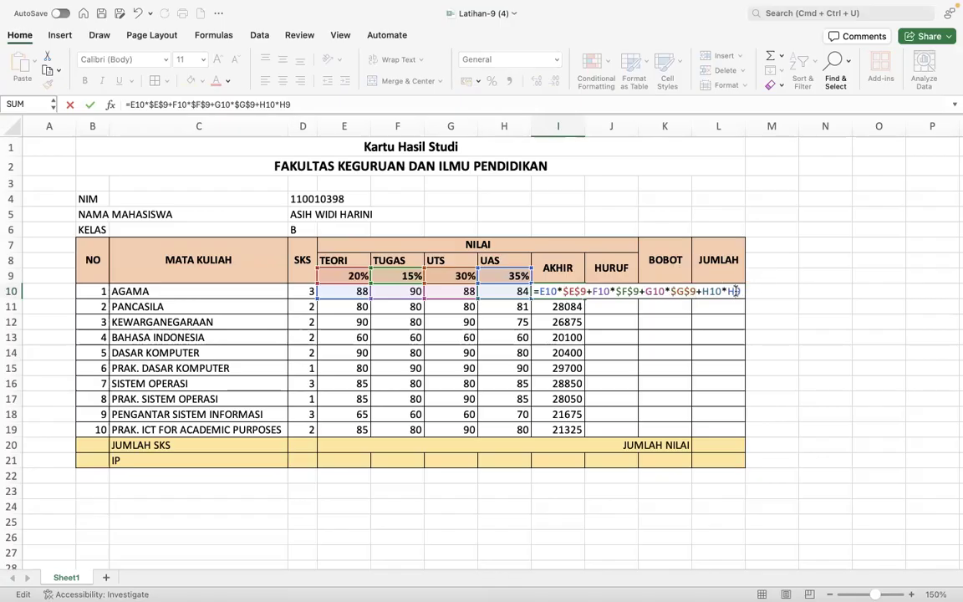
key("F4")
key("Return")
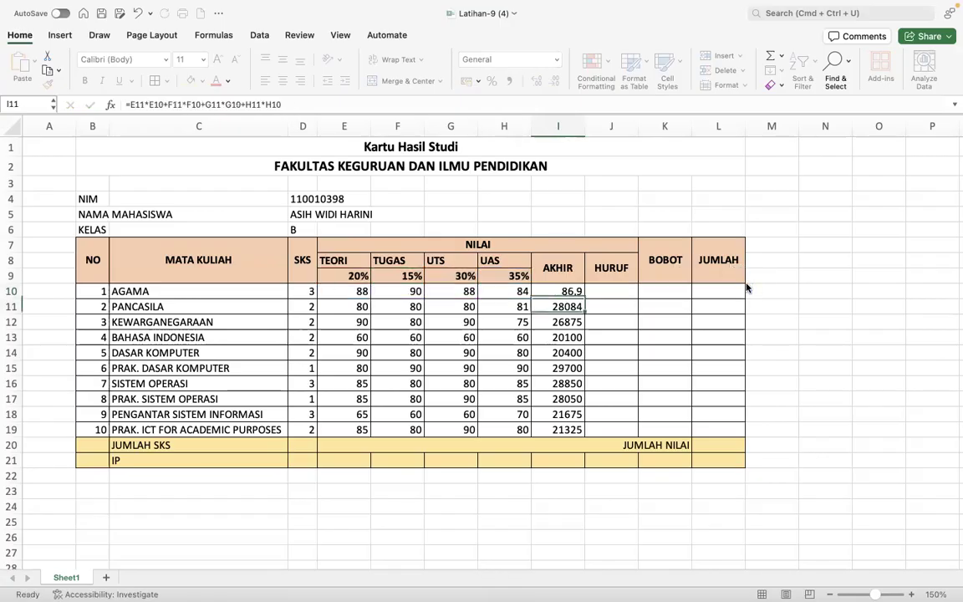
- Copy the corrected AKHIR formula from I10 to I19 and verify the copies in I12 and I16
key("Up")
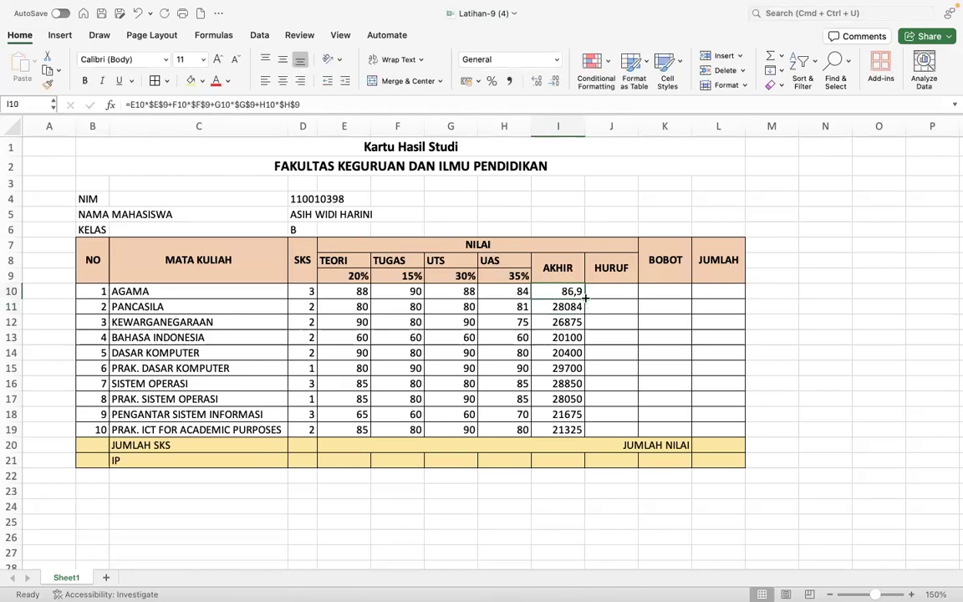
left_click_drag(585, 308, 577, 434)
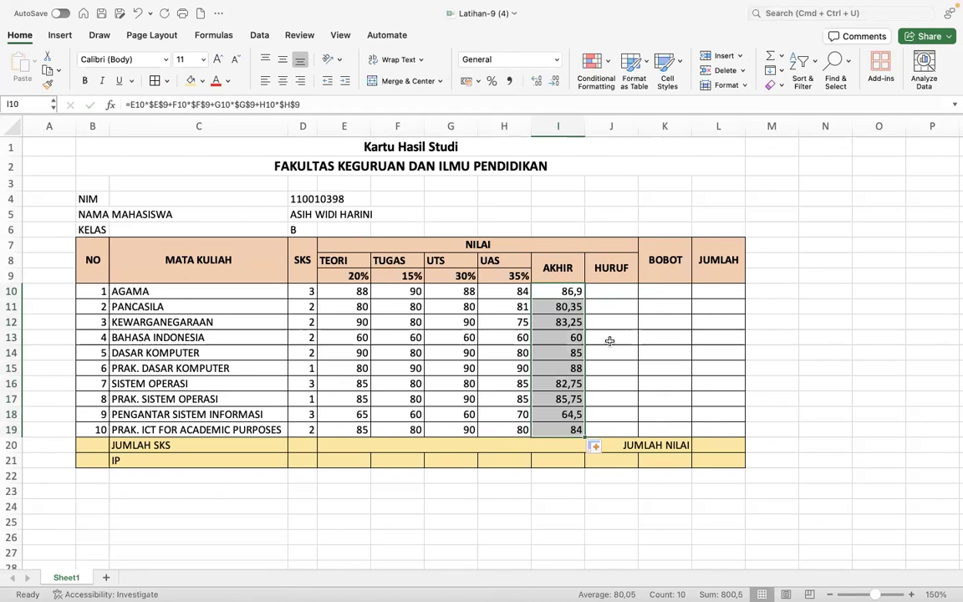
left_click(559, 324)
double_click(559, 323)
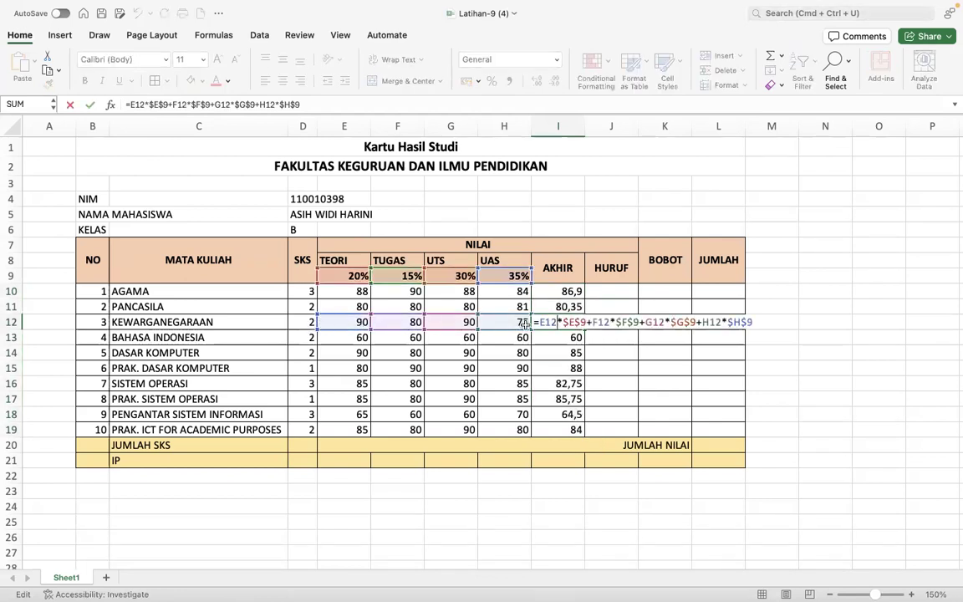
key("Return")
double_click(562, 382)
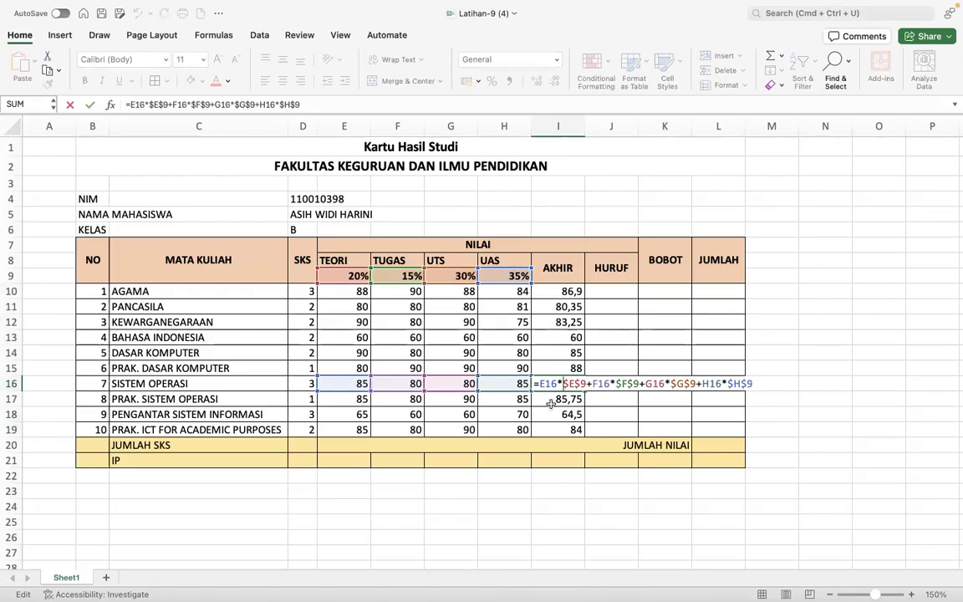
key("Return")
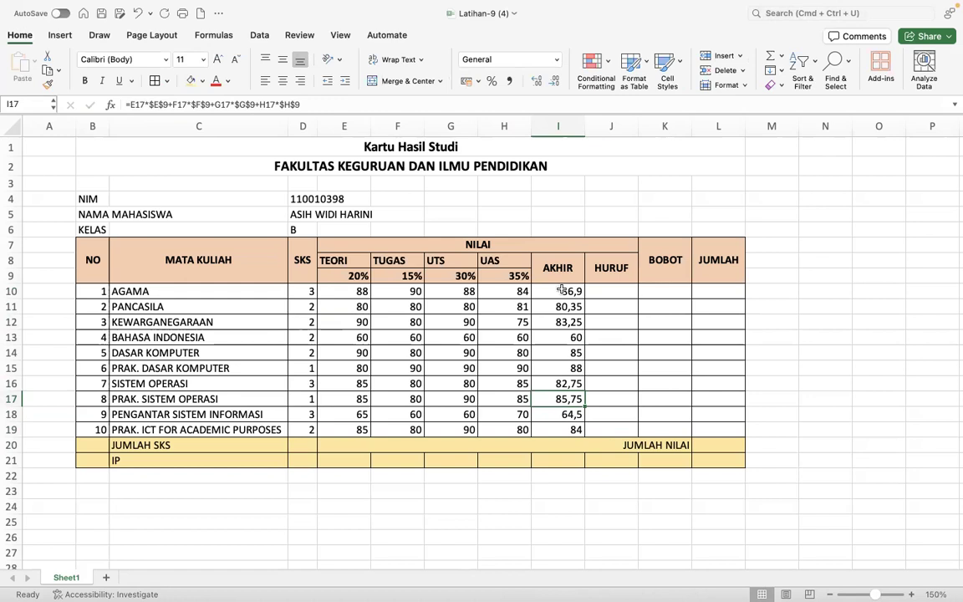
left_click_drag(567, 291, 556, 429)
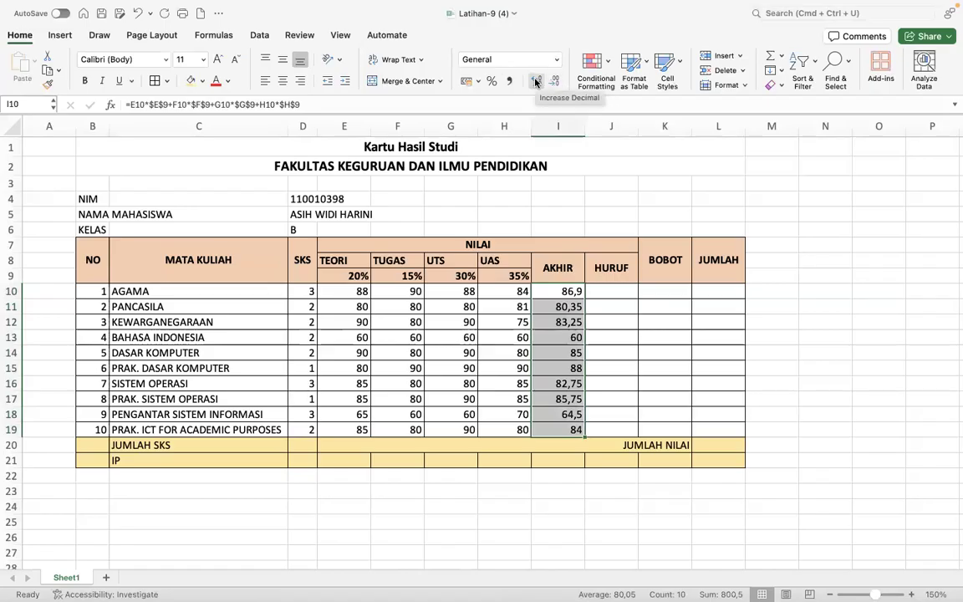
- Show AKHIR with two decimals, centre the TEORI–UAS scores, then switch to the course page
left_click(536, 81)
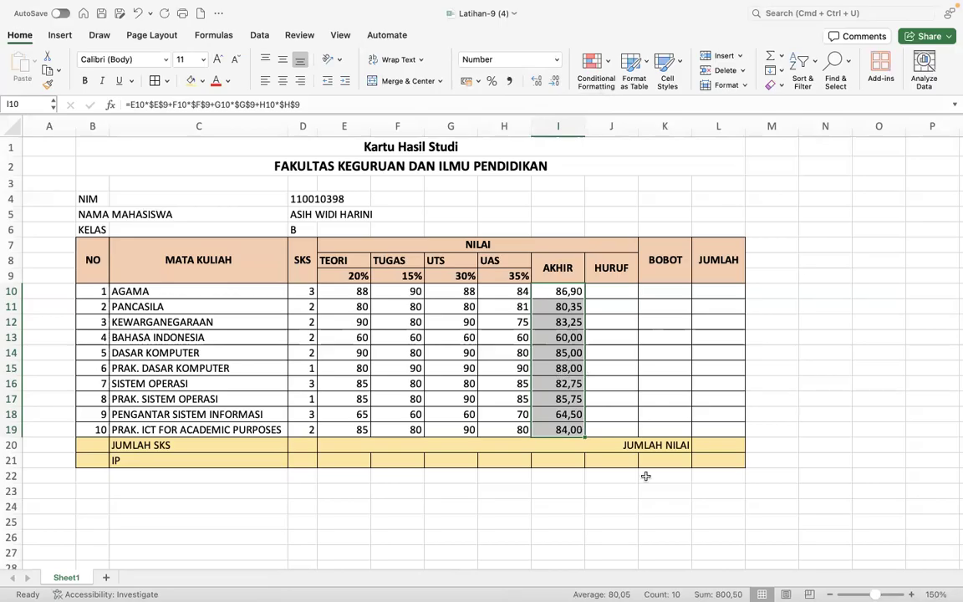
left_click(616, 362)
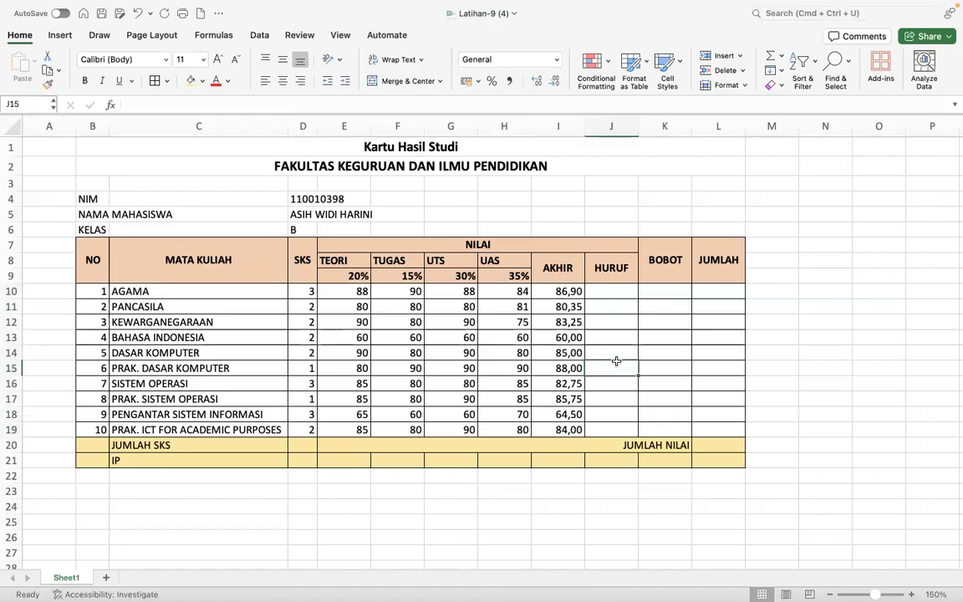
left_click(352, 275)
left_click_drag(352, 276, 490, 400)
left_click_drag(342, 260, 493, 428)
left_click(282, 80)
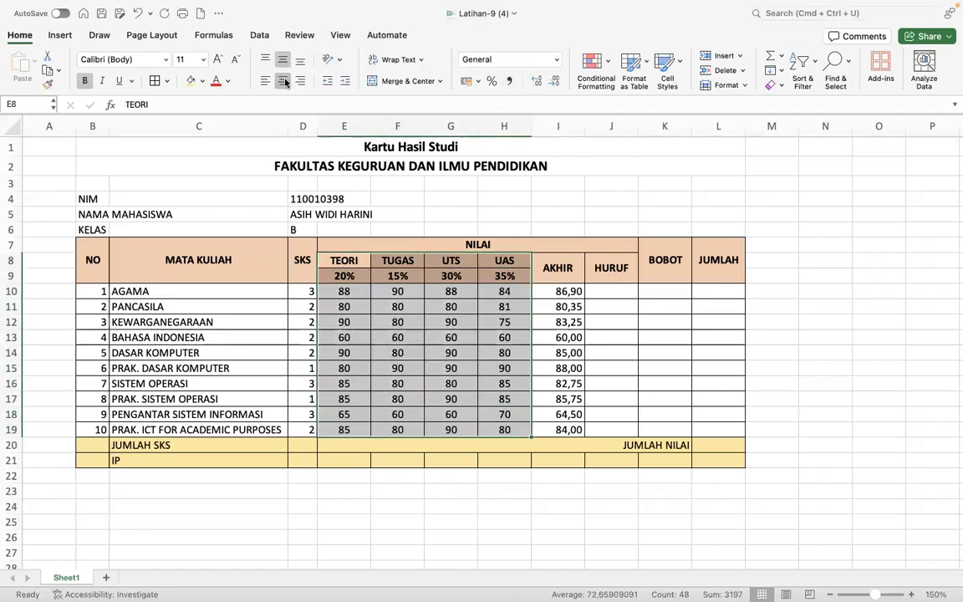
left_click(397, 276)
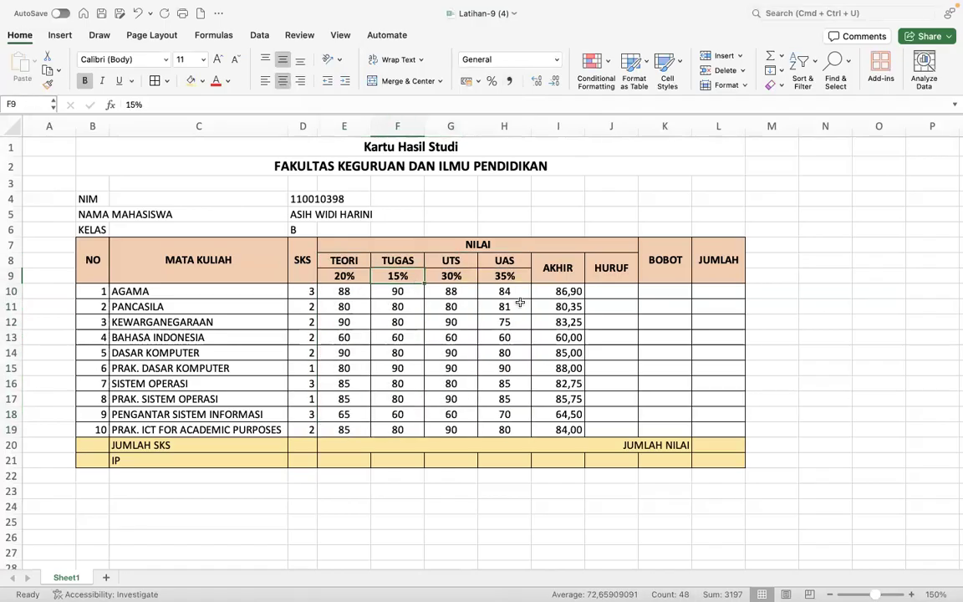
left_click(613, 287)
key("ctrl+Right")
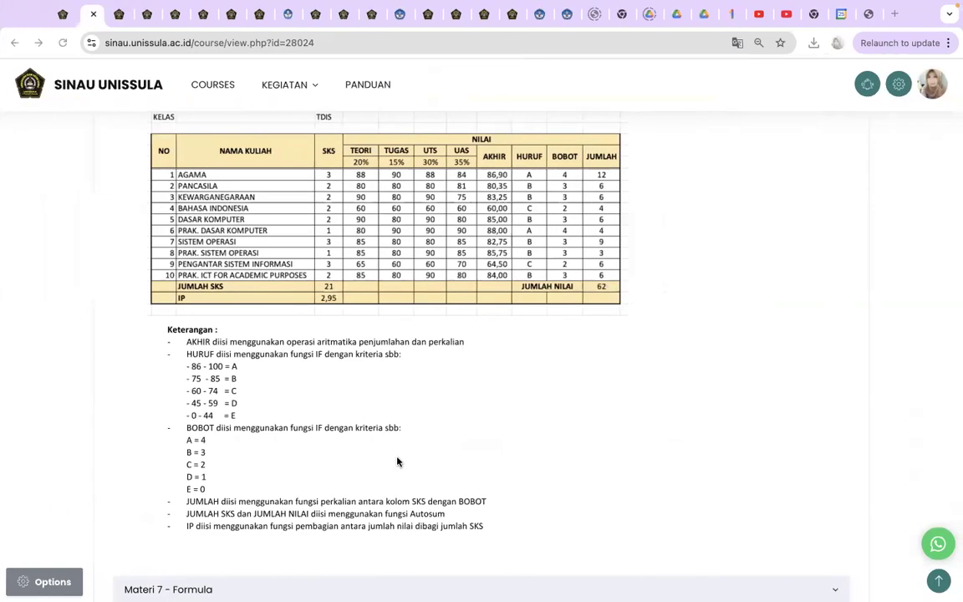
scroll(252, 478, "down", 2)
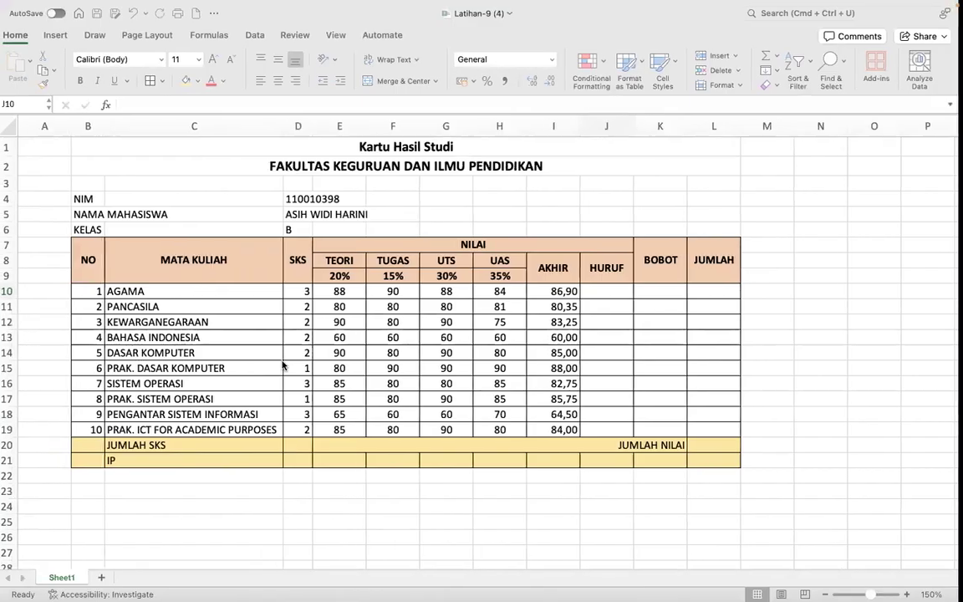
left_click(618, 293)
- Begin J10's grade formula with =IF(I10>=86;"A"; returning A for scores of 86 or more
type("=IF")
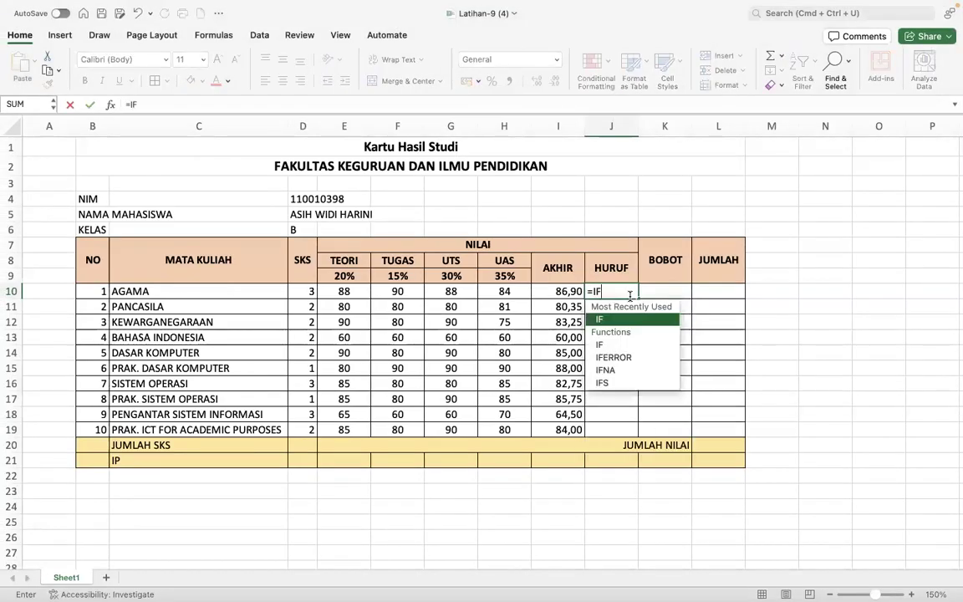
type("(")
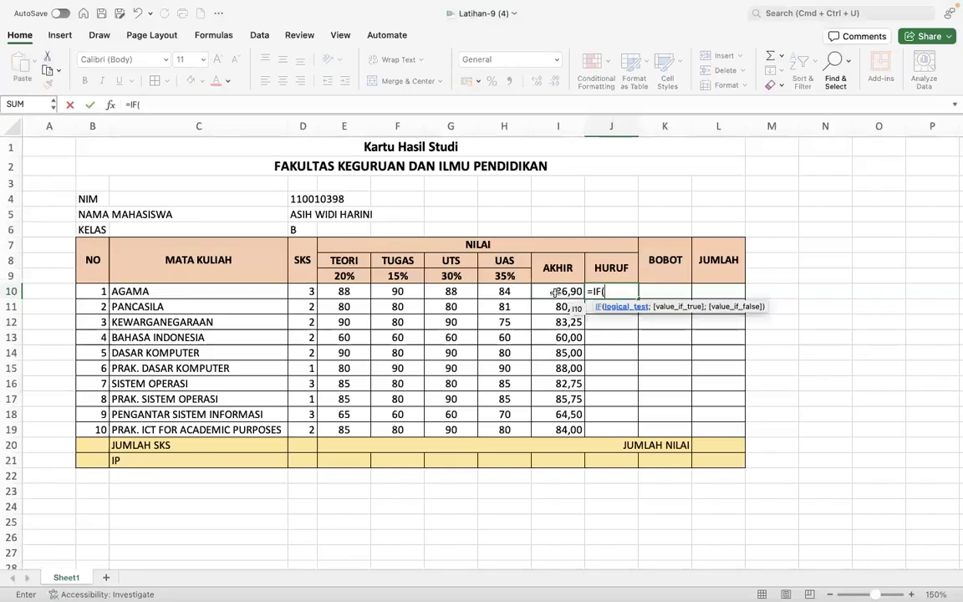
left_click(555, 291)
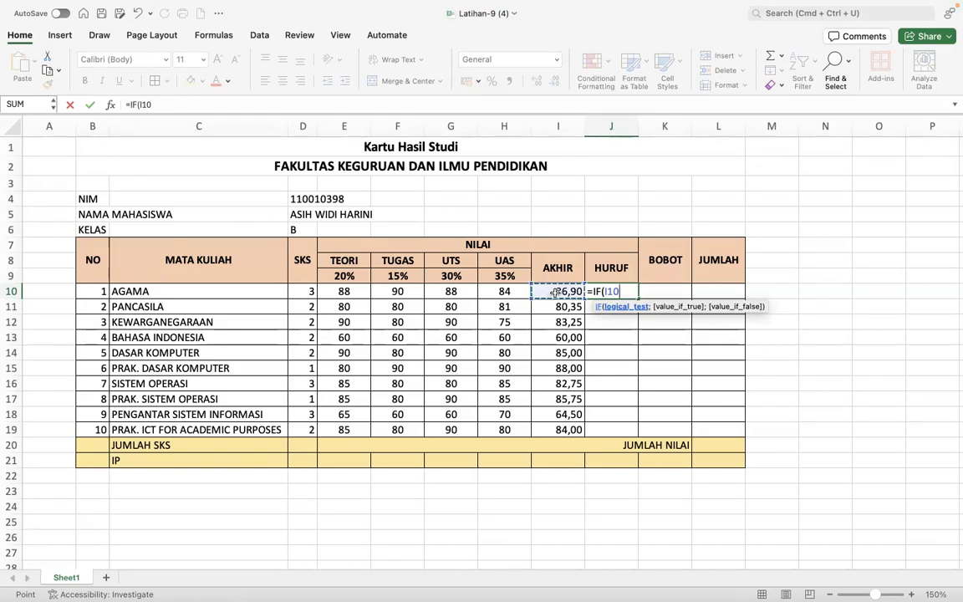
type(">=86")
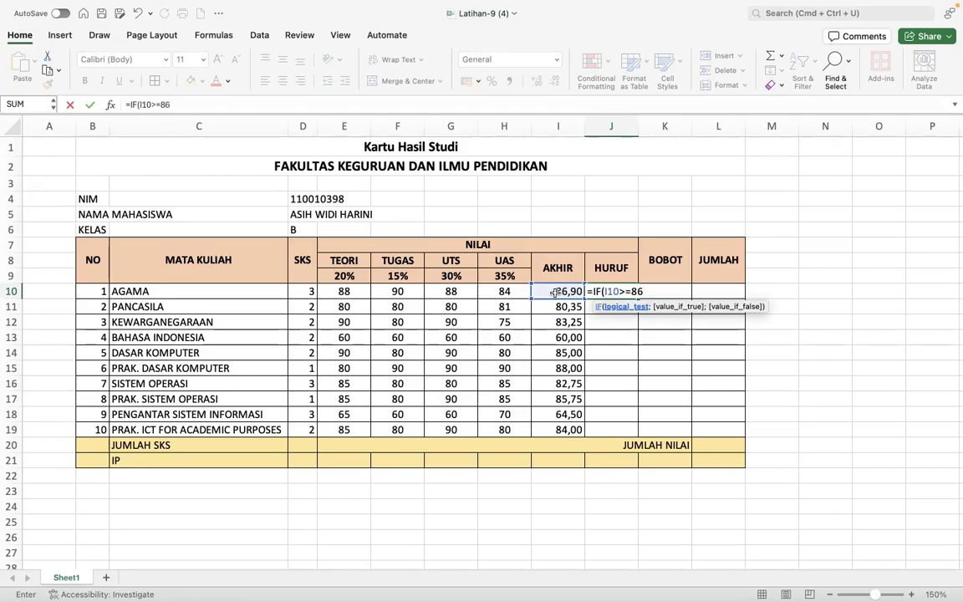
type(";")
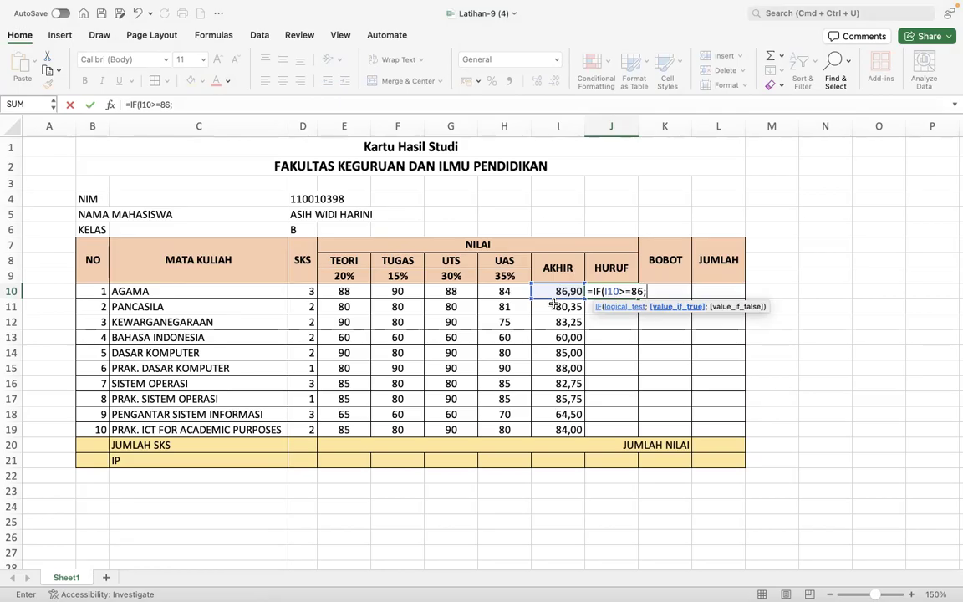
type("A\";")
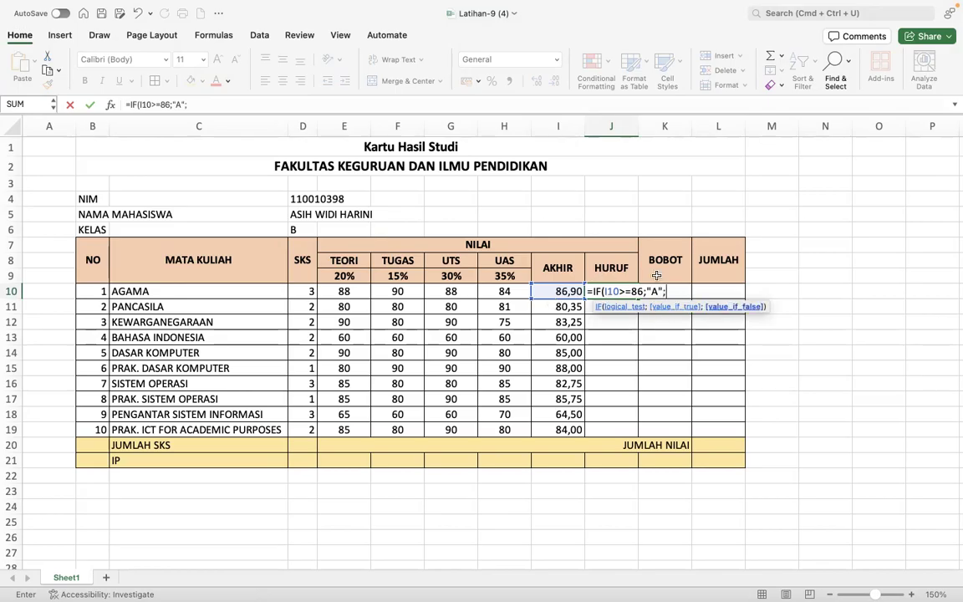
key("ctrl+Right")
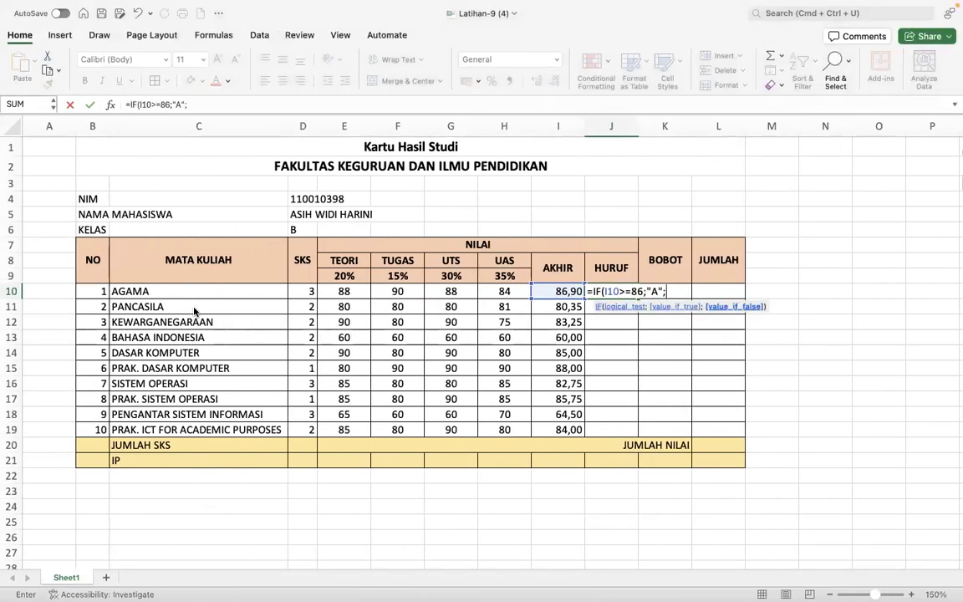
- Add the nested test IF(I10>=75;"B"; for grade B
type("IF")
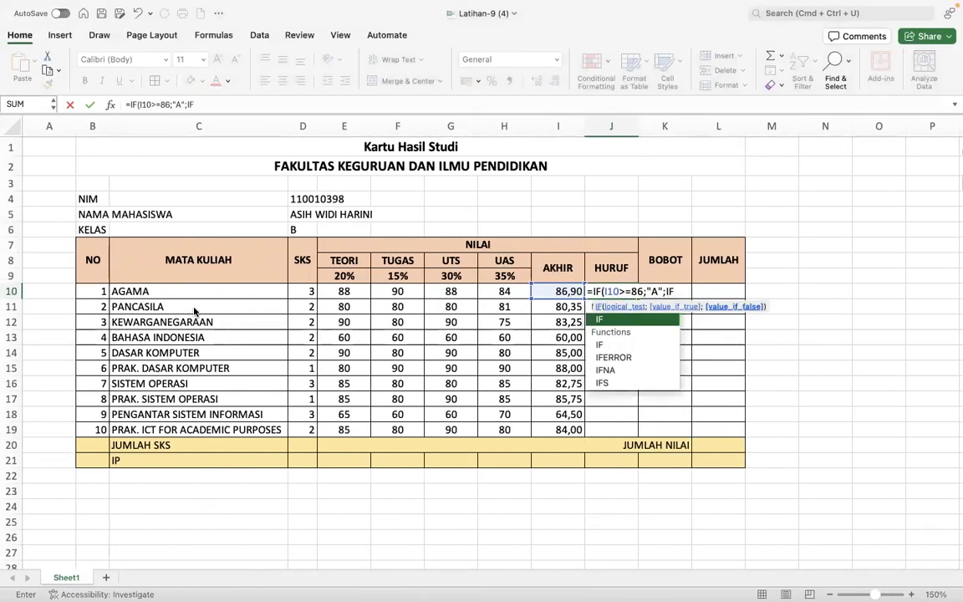
type("(")
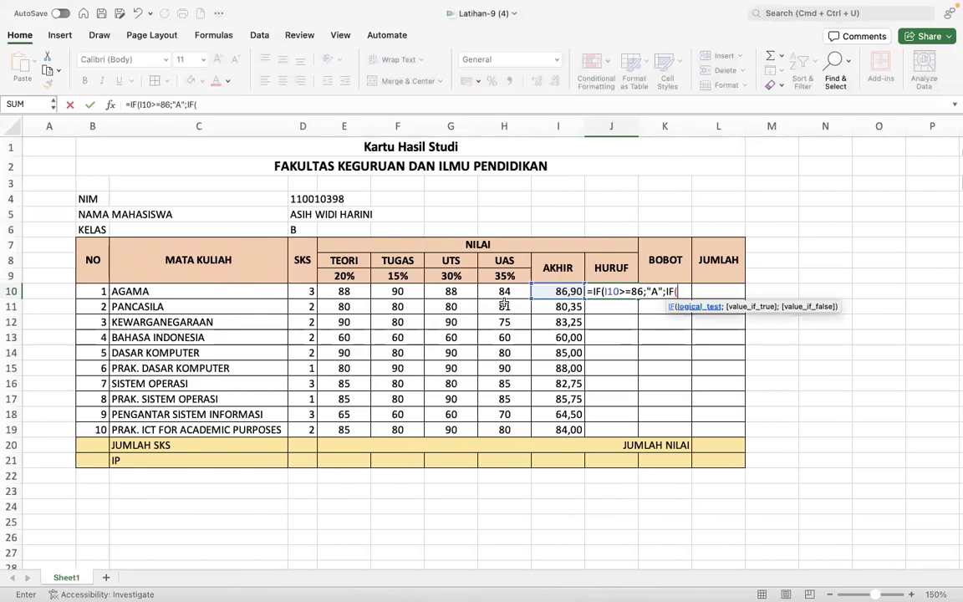
left_click(546, 290)
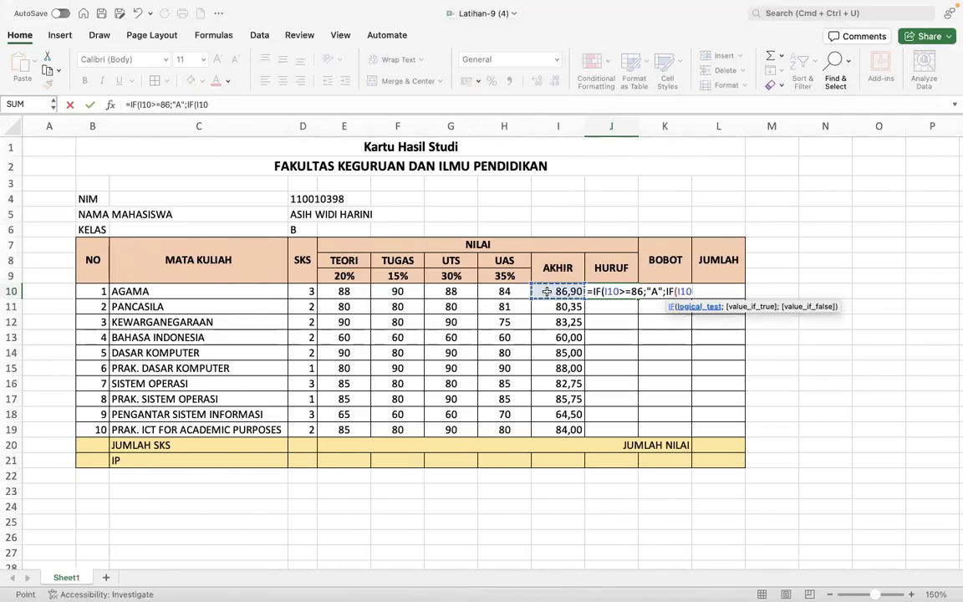
type(">=75")
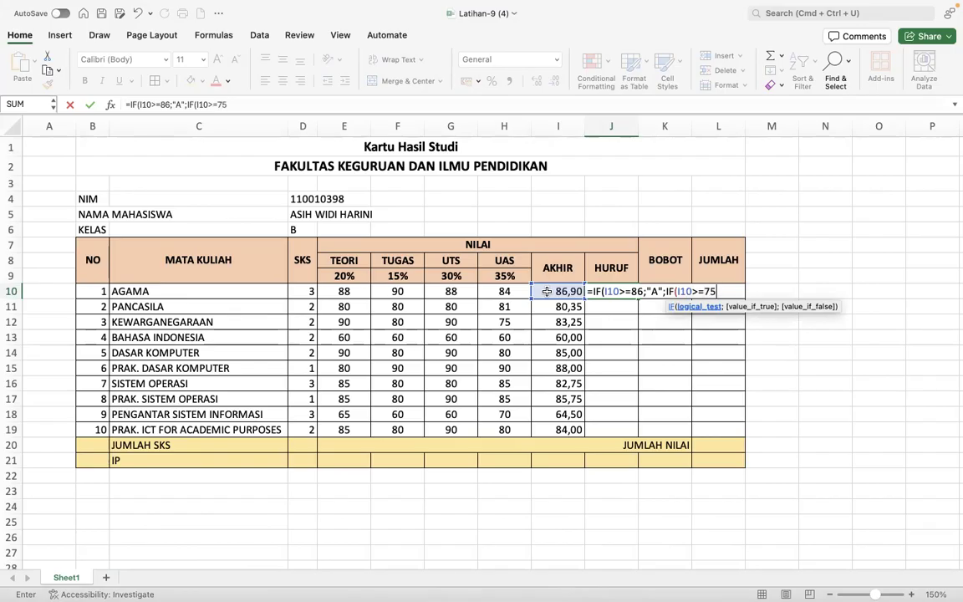
type(";")
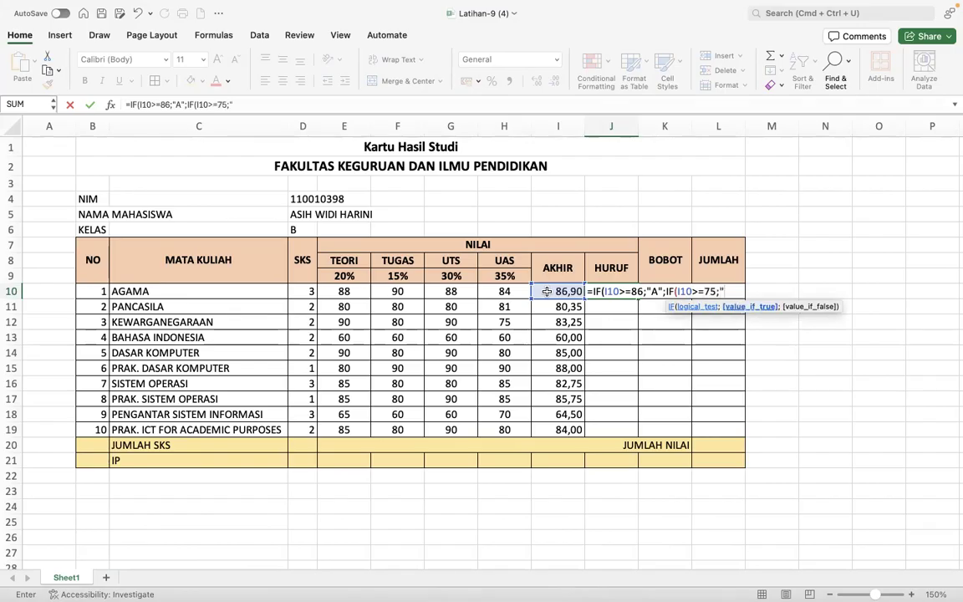
type("\"B\";")
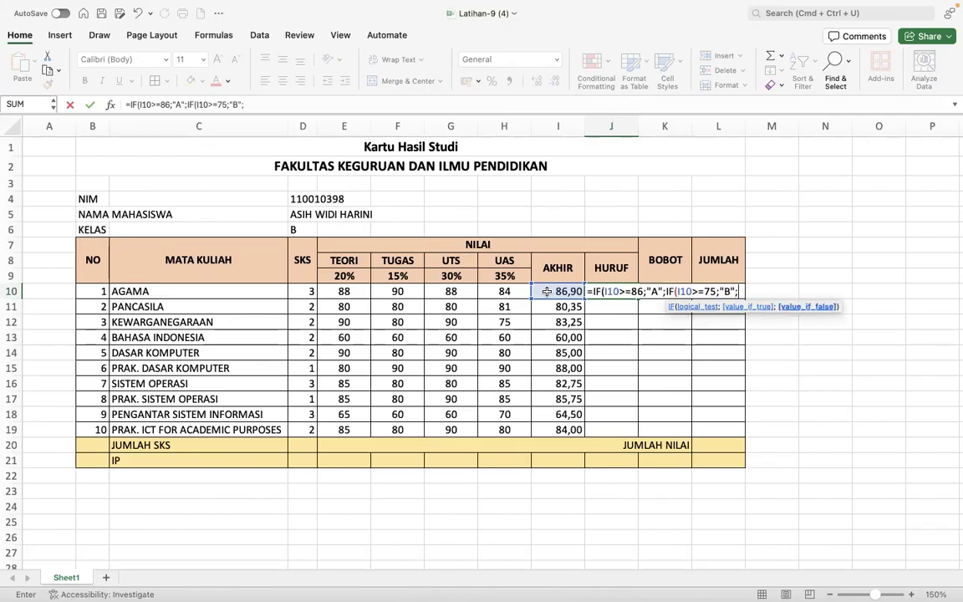
scroll(546, 291, "right", 3)
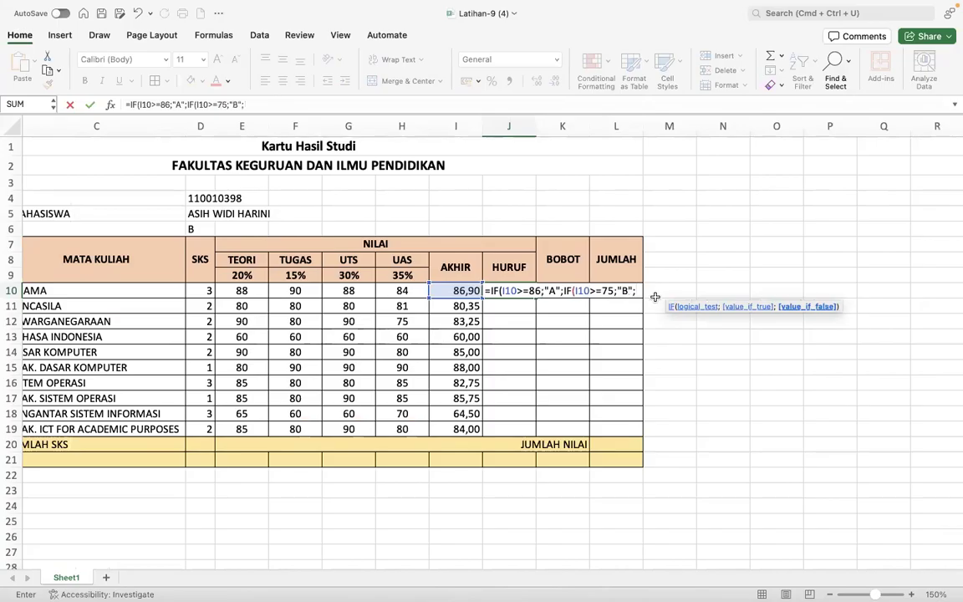
key("ctrl+Right")
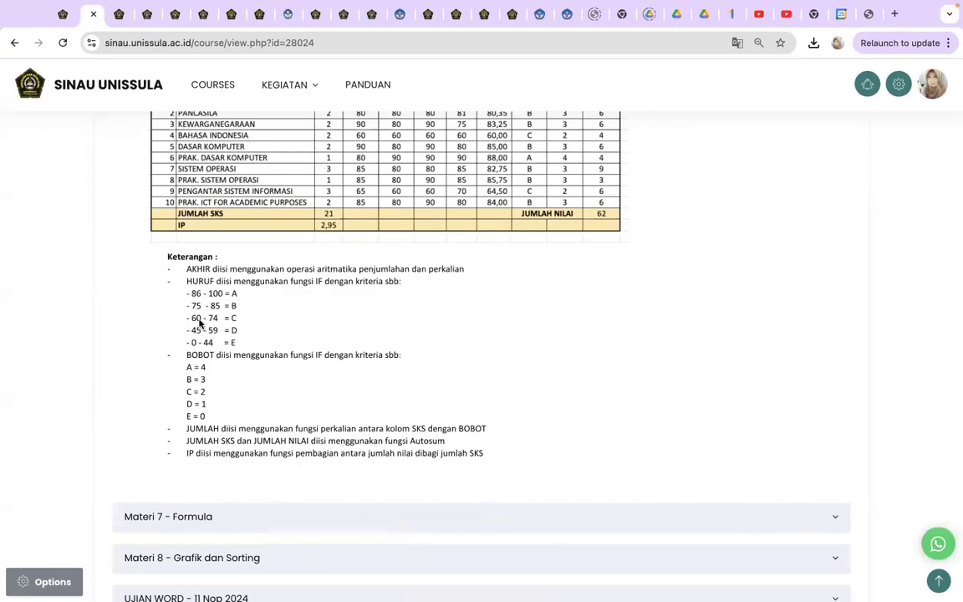
key("ctrl+Left")
- Add tests I10>=60 for C and I10>=45 for D, else "E", and commit J10
type("IF")
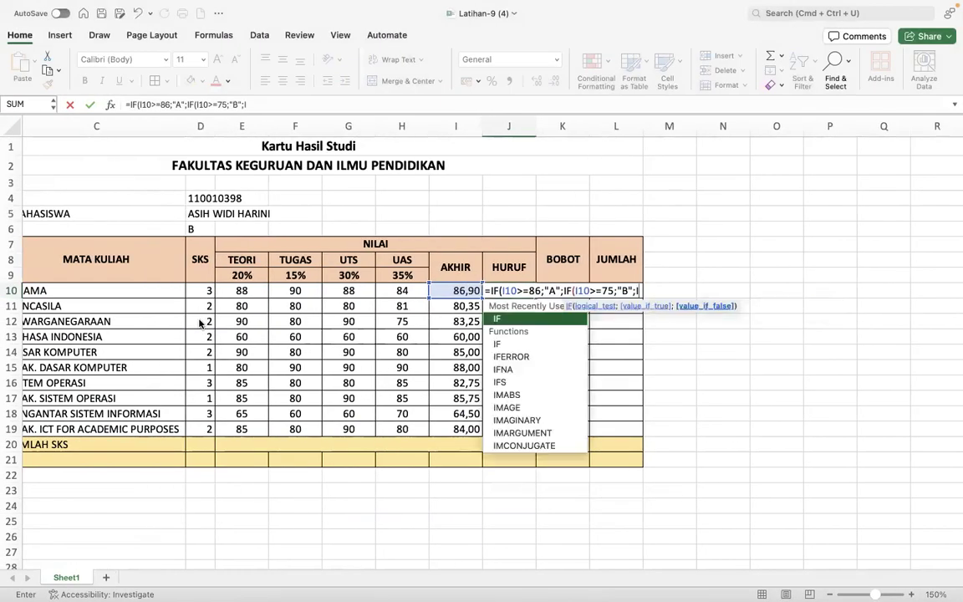
type("(")
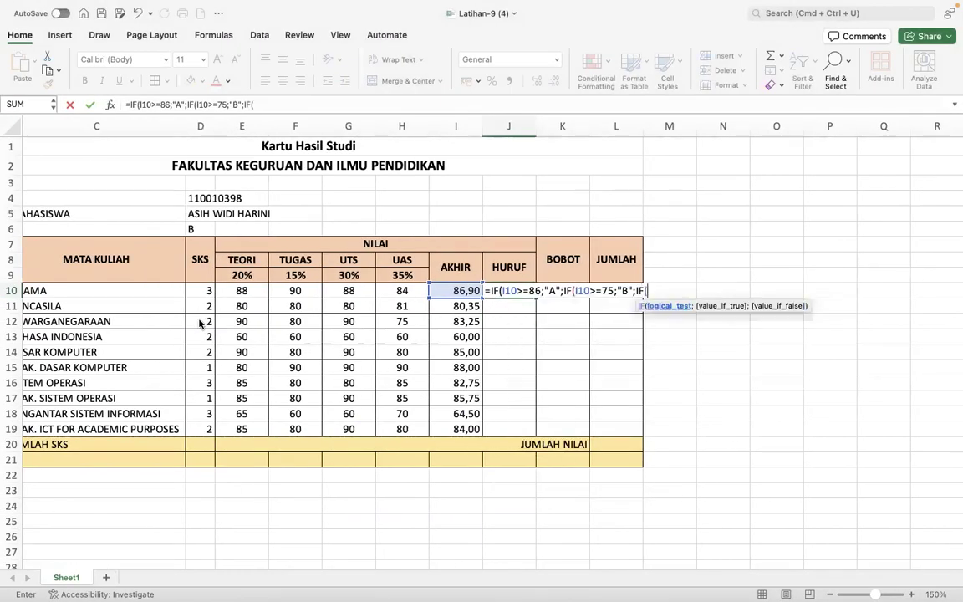
left_click(442, 296)
type(">=60")
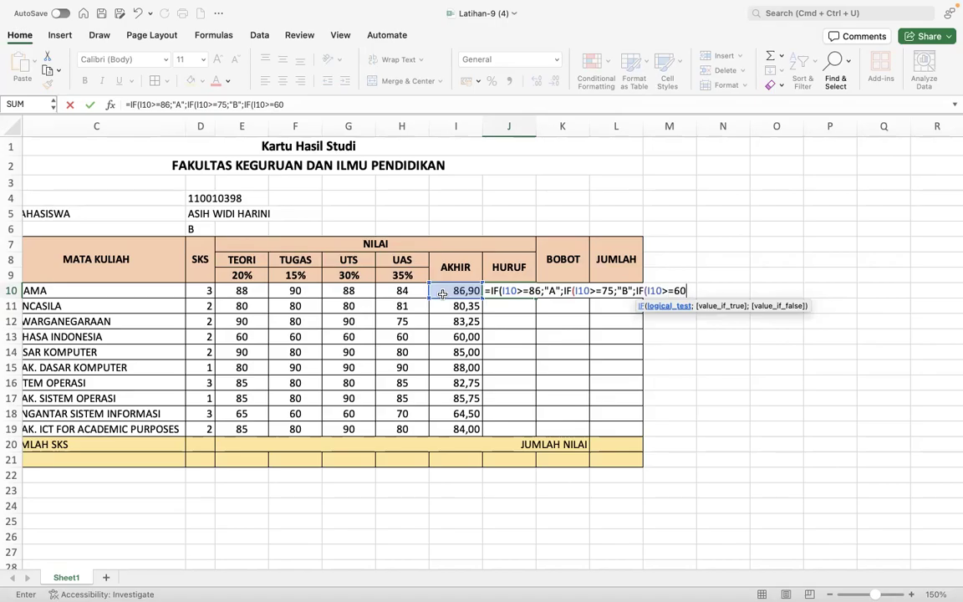
type(";")
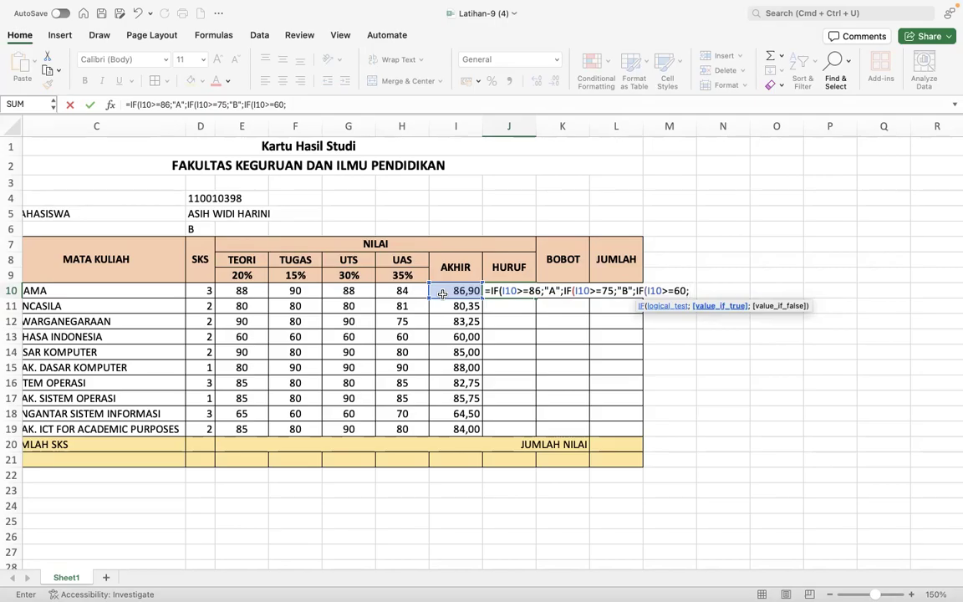
type("\"C\";")
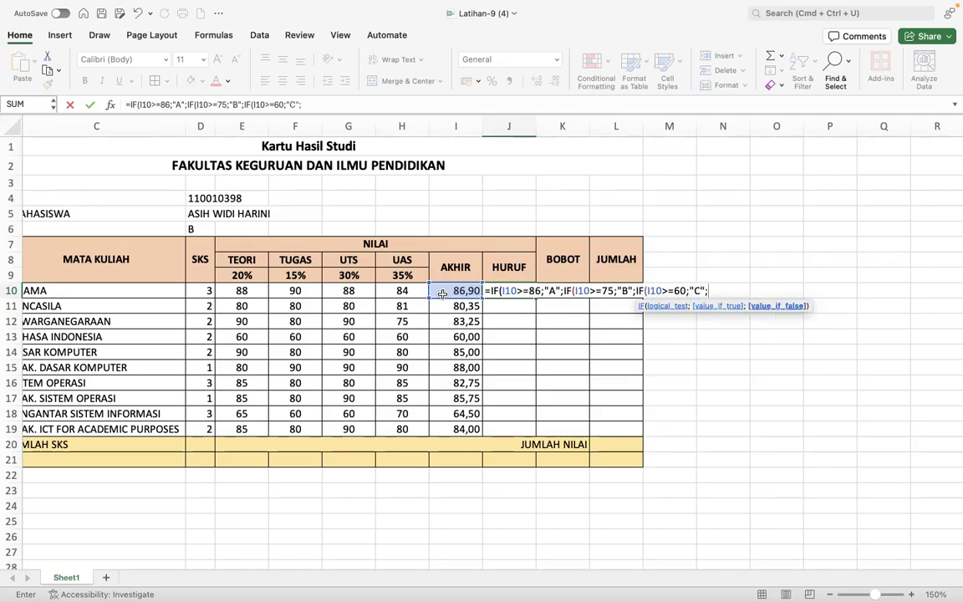
key("ctrl+Right")
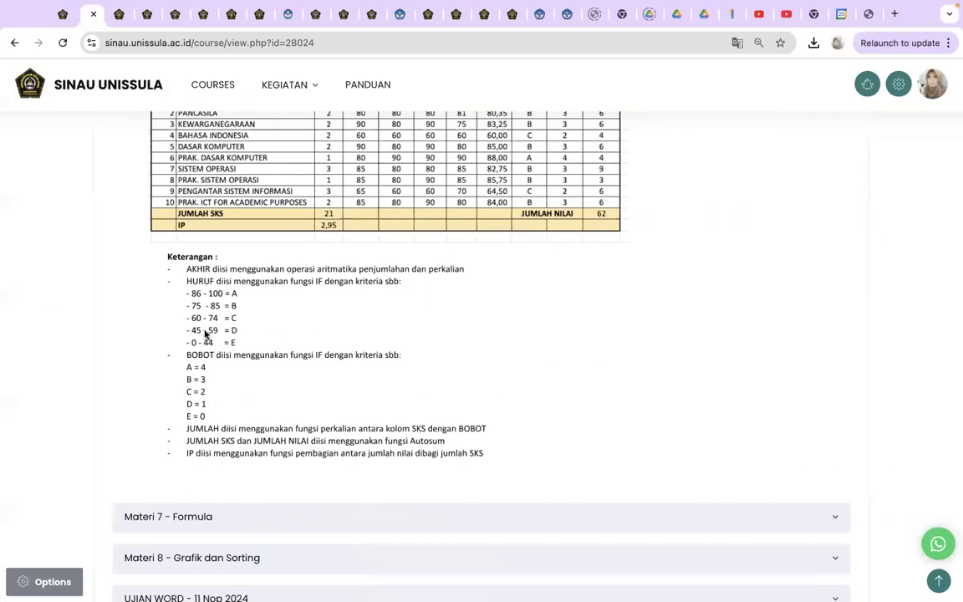
key("ctrl+Left")
type("IF(")
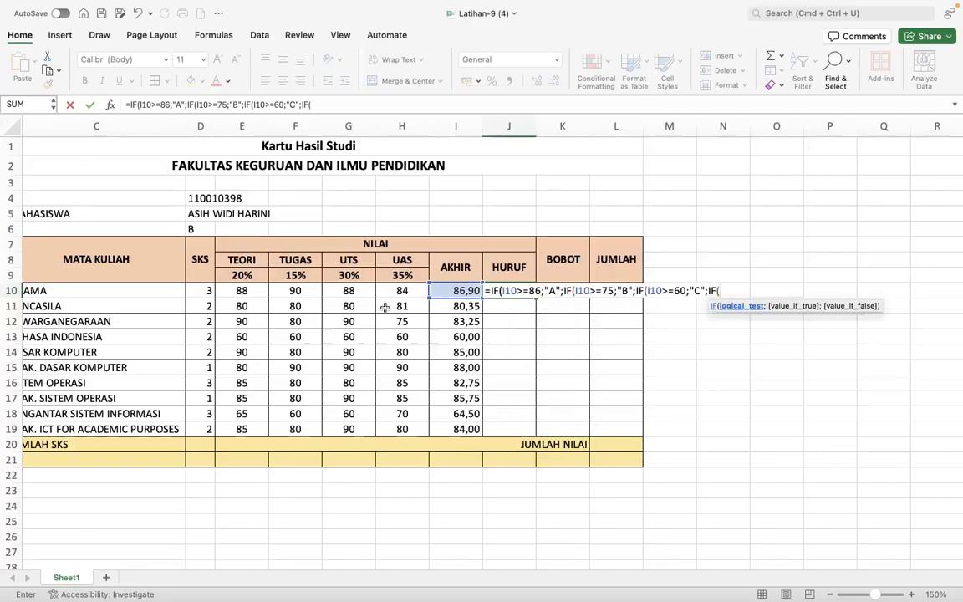
left_click(440, 293)
type(">=")
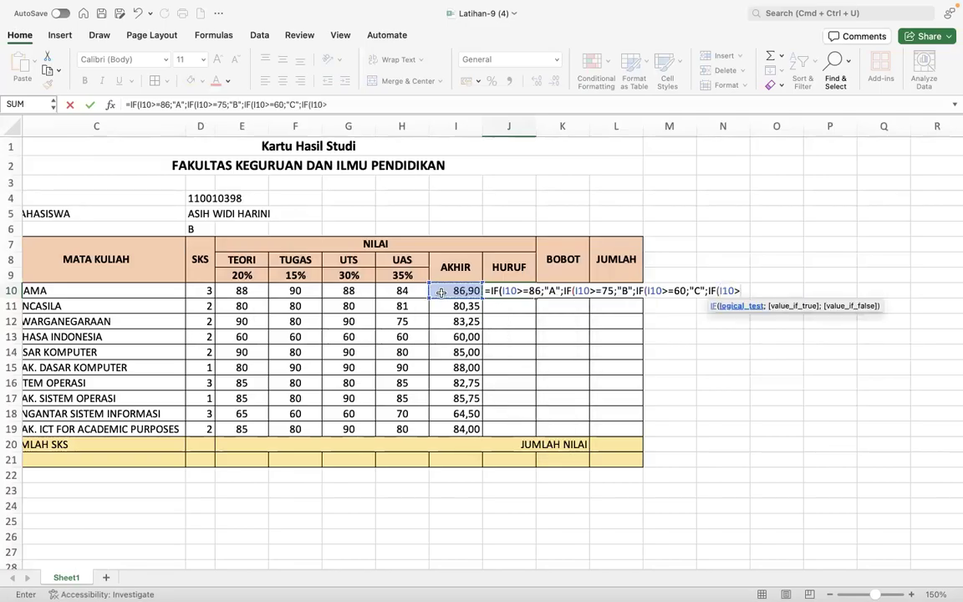
type("45;\"D\"")
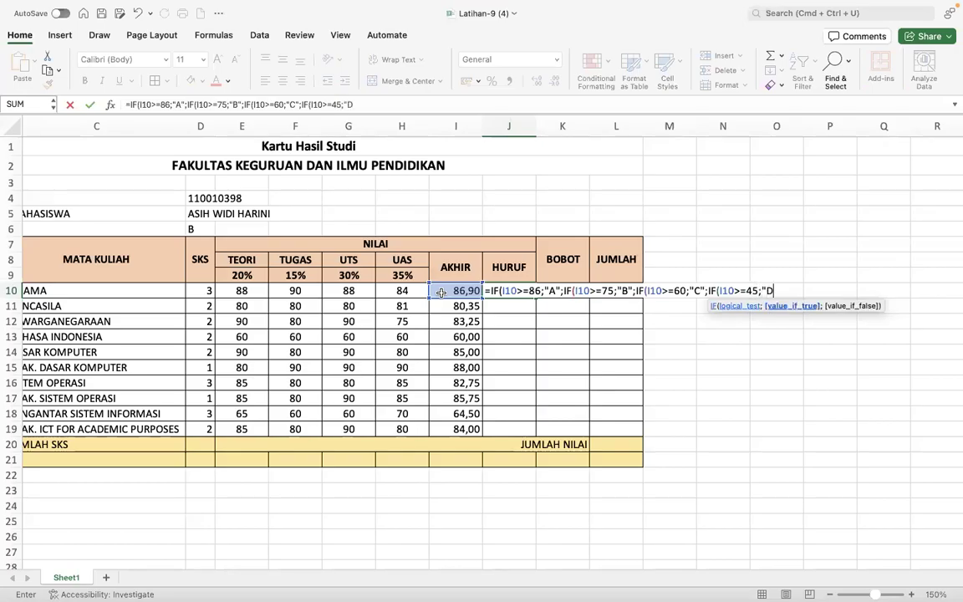
type(";")
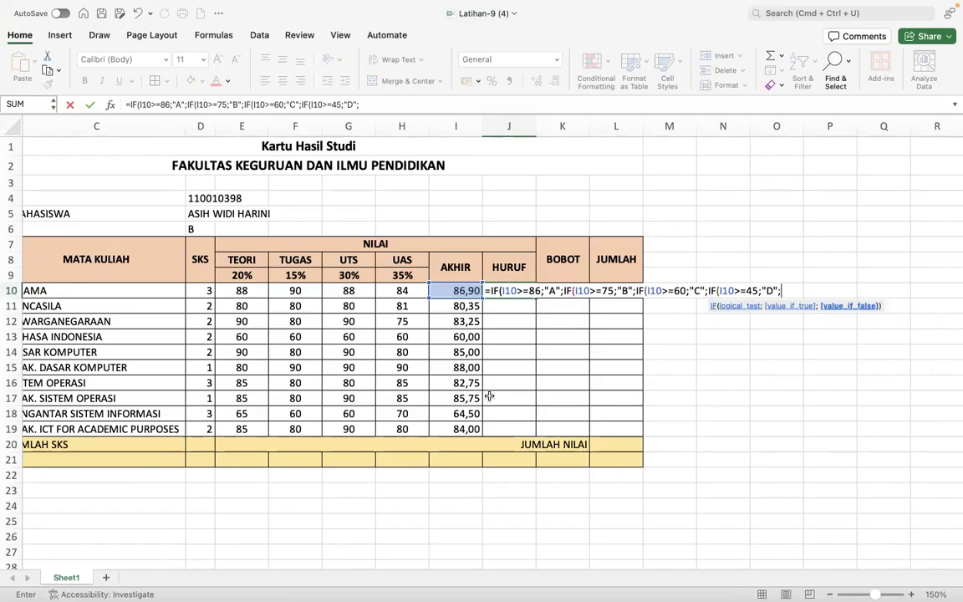
type("\"E\"))))")
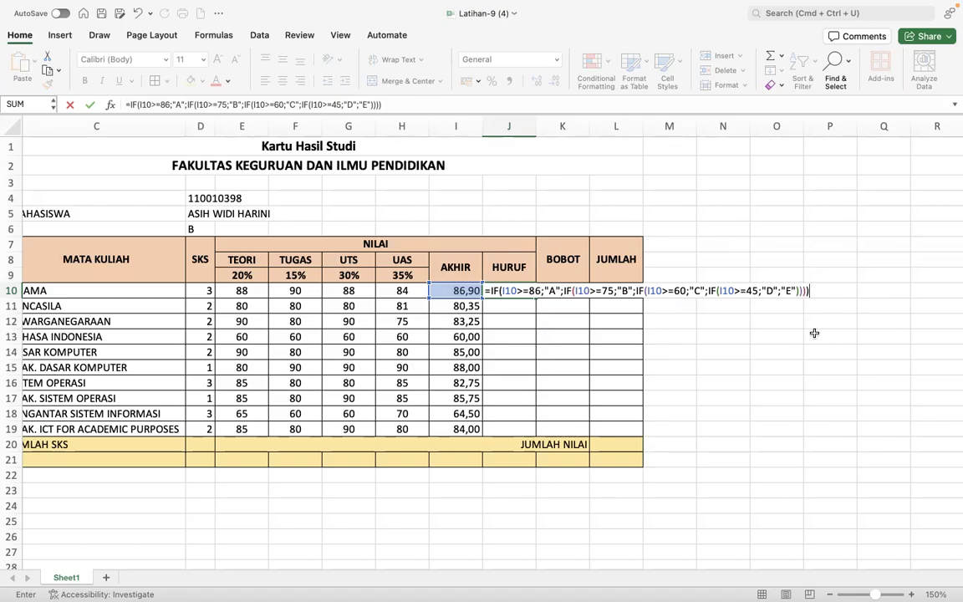
key("Return")
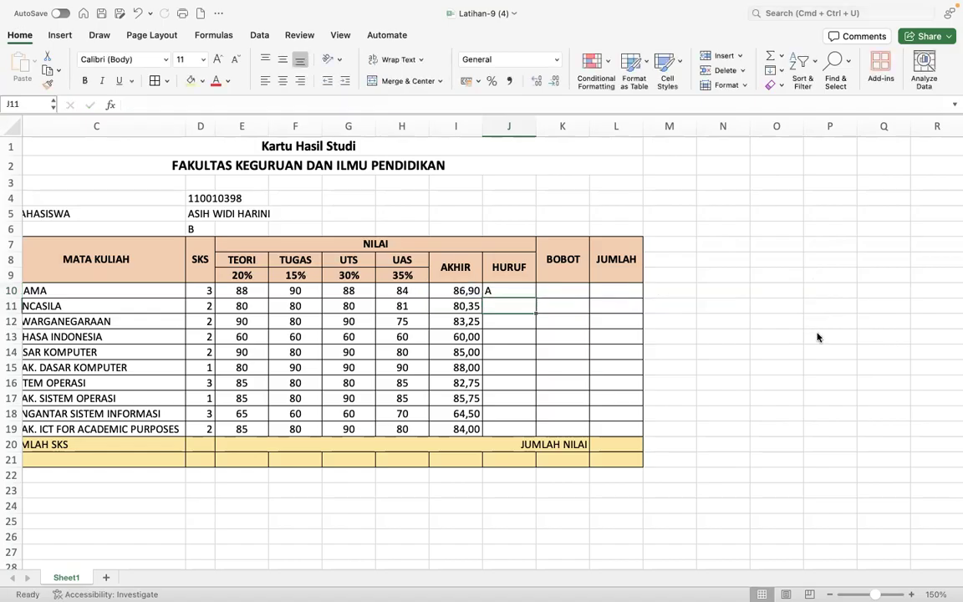
- Fill the grade formula from J10 down to J19, centre the letters, and switch to the course page
left_click(508, 293)
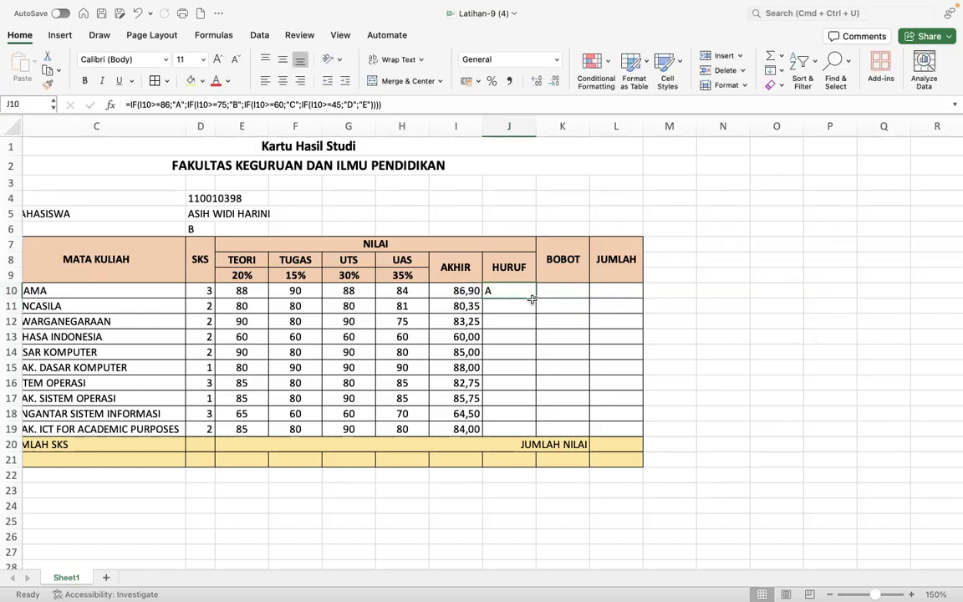
left_click_drag(535, 297, 529, 427)
left_click(283, 80)
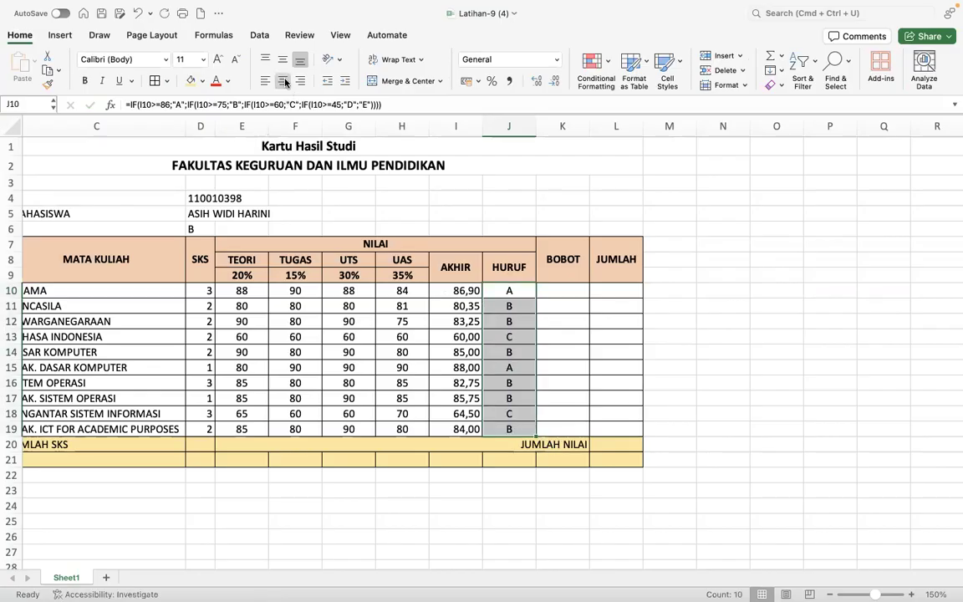
left_click(565, 342)
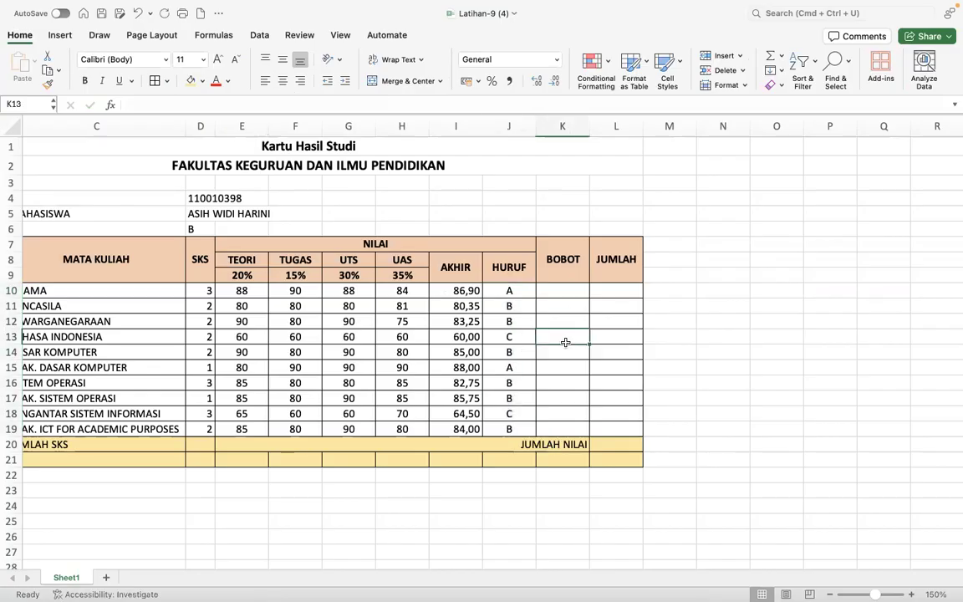
left_click(509, 293)
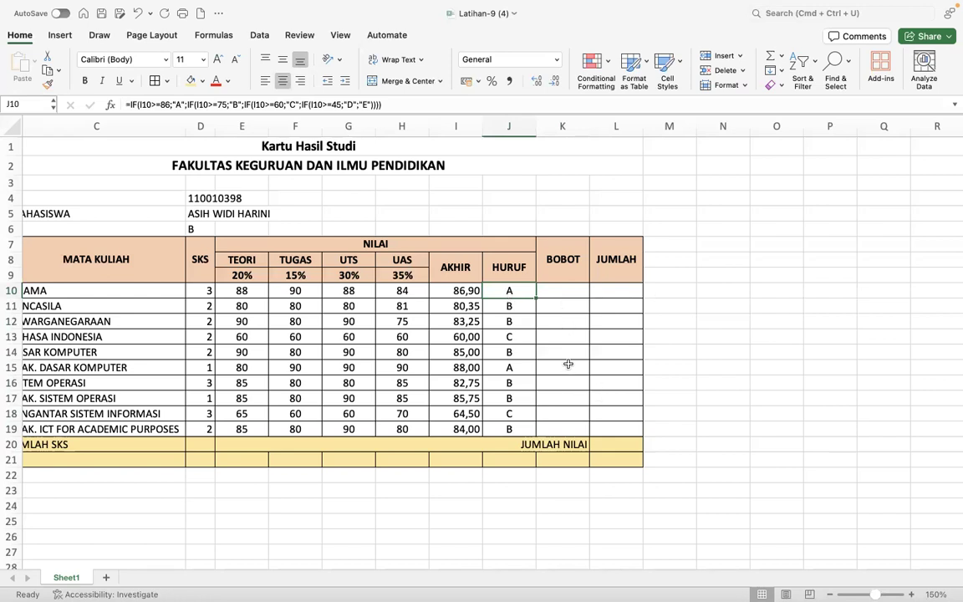
key("super+Tab")
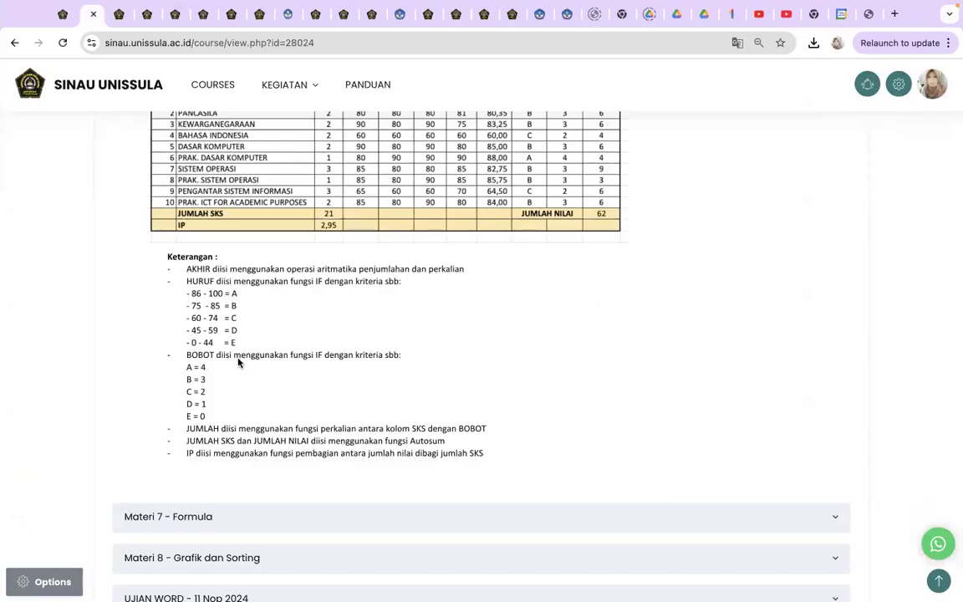
- Scroll up to the example table's BOBOT criteria (A=4 to E=0), then return to Excel
scroll(246, 363, "up", 3)
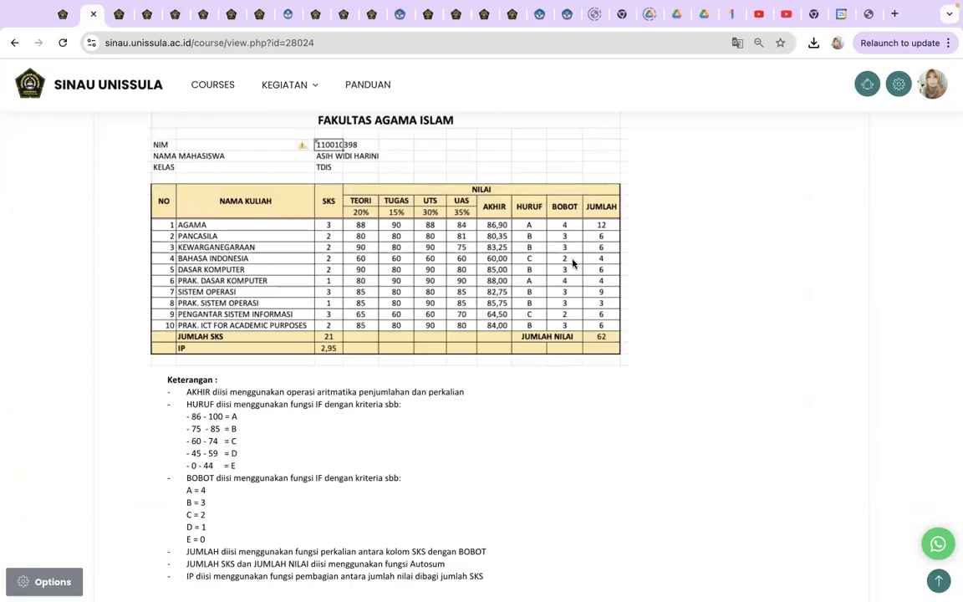
key("super+Tab")
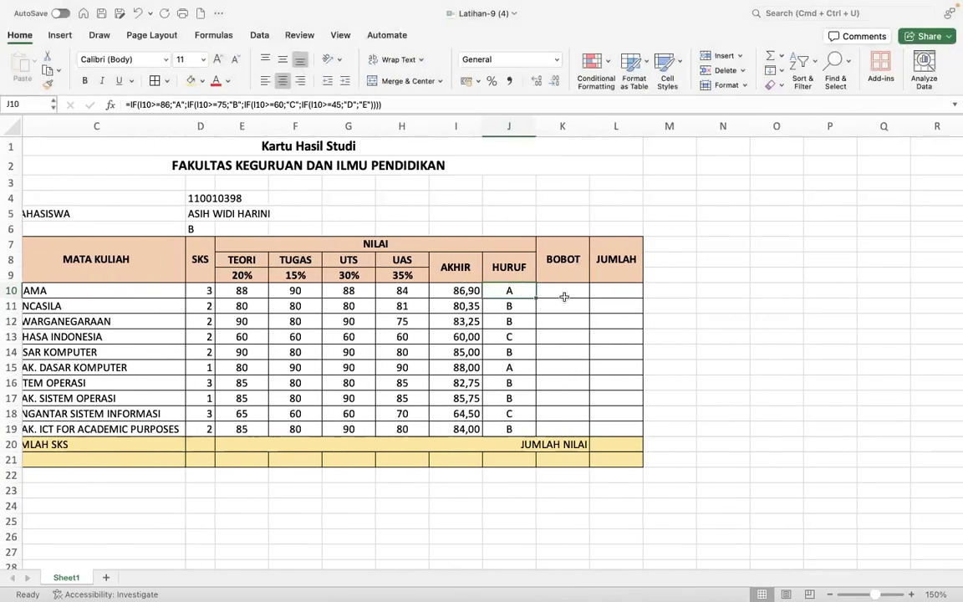
- Start K10's BOBOT formula with =IF(J10="A";4; so grade A gives 4
left_click(564, 293)
scroll(564, 291, "left", 1)
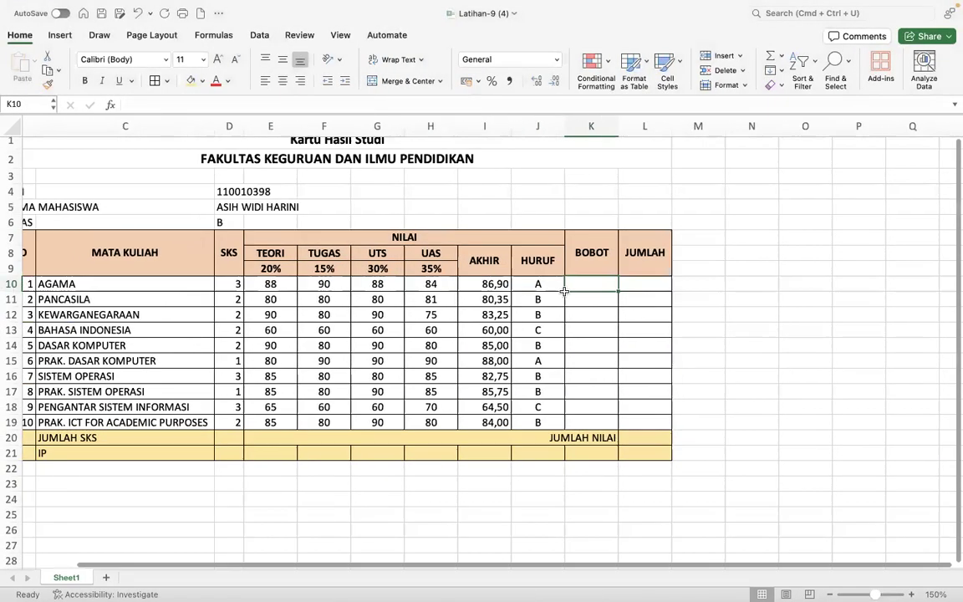
scroll(565, 291, "right", 5)
type("=IF")
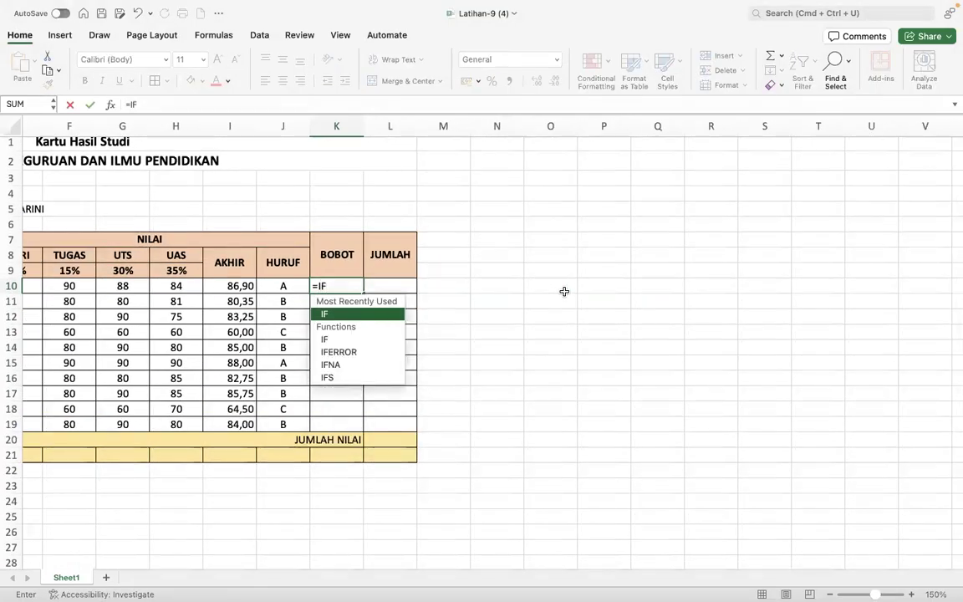
type("(")
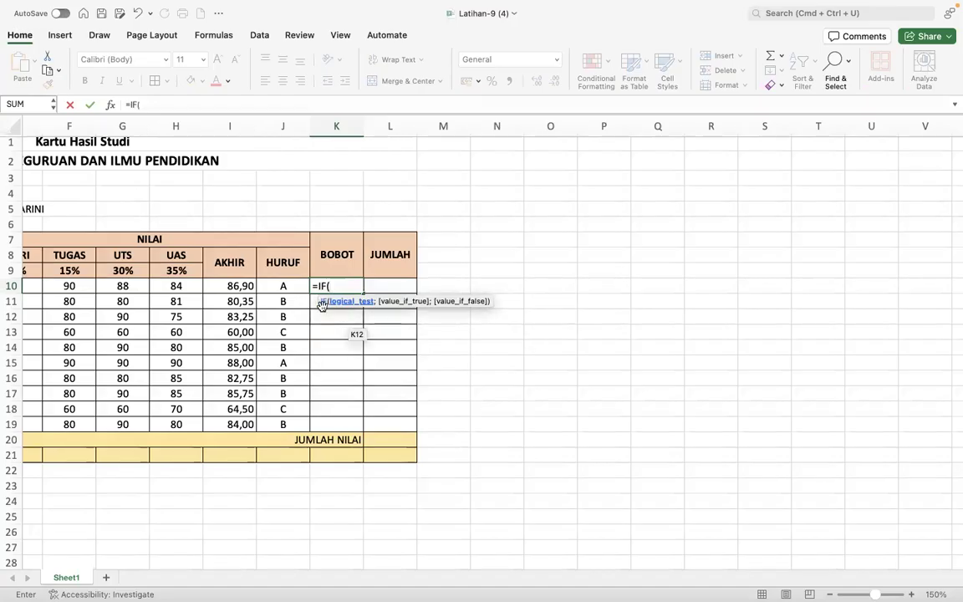
left_click(288, 285)
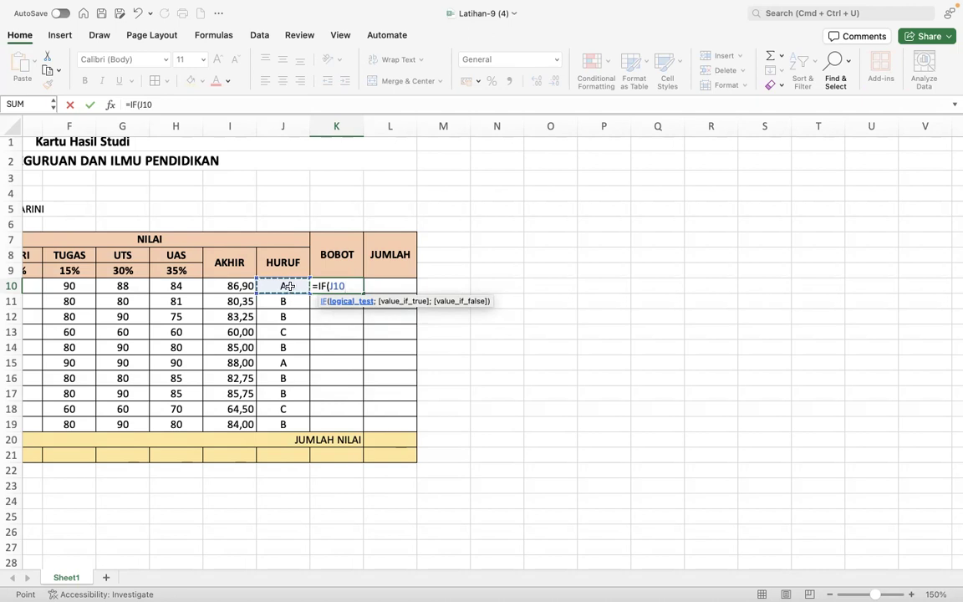
type("=")
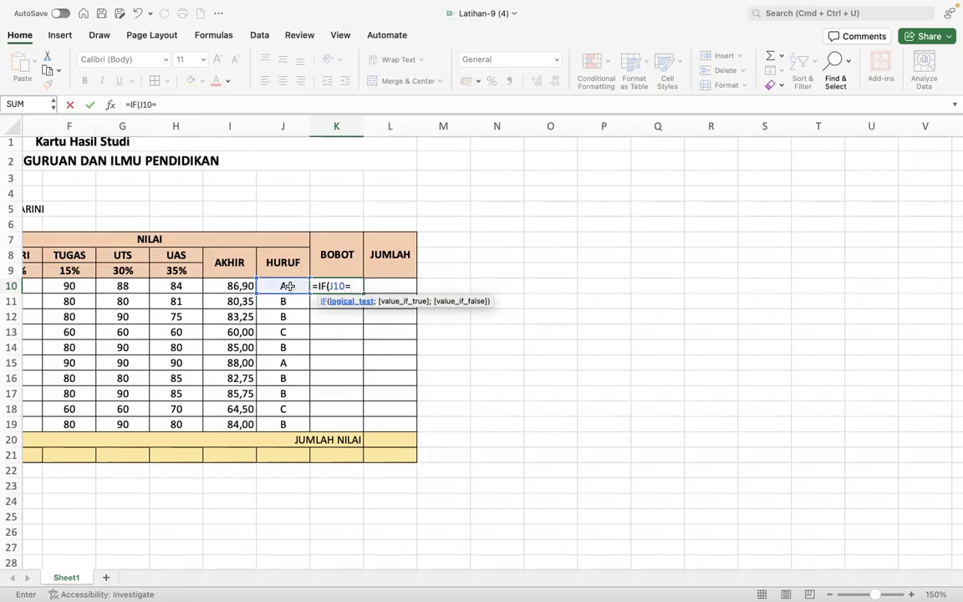
type("\"A\"")
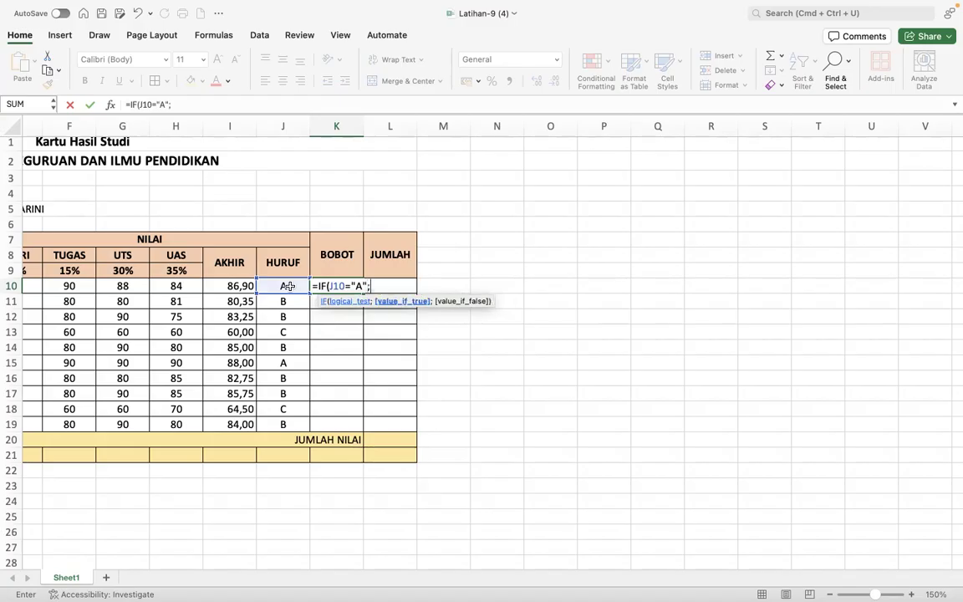
type(";4;")
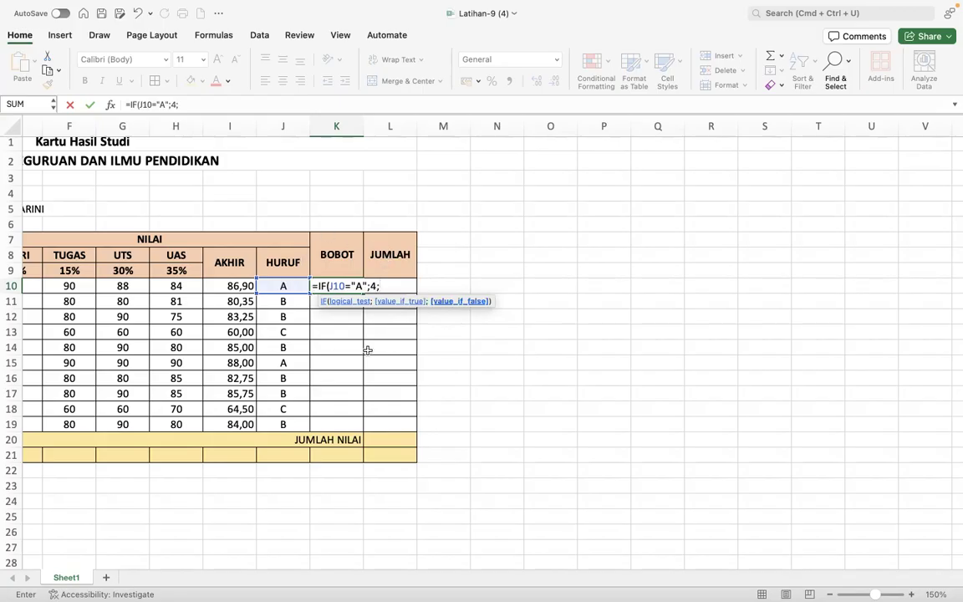
- Nest tests on J10 mapping grade B to 3, C to 2 and D to 1
type("IF(")
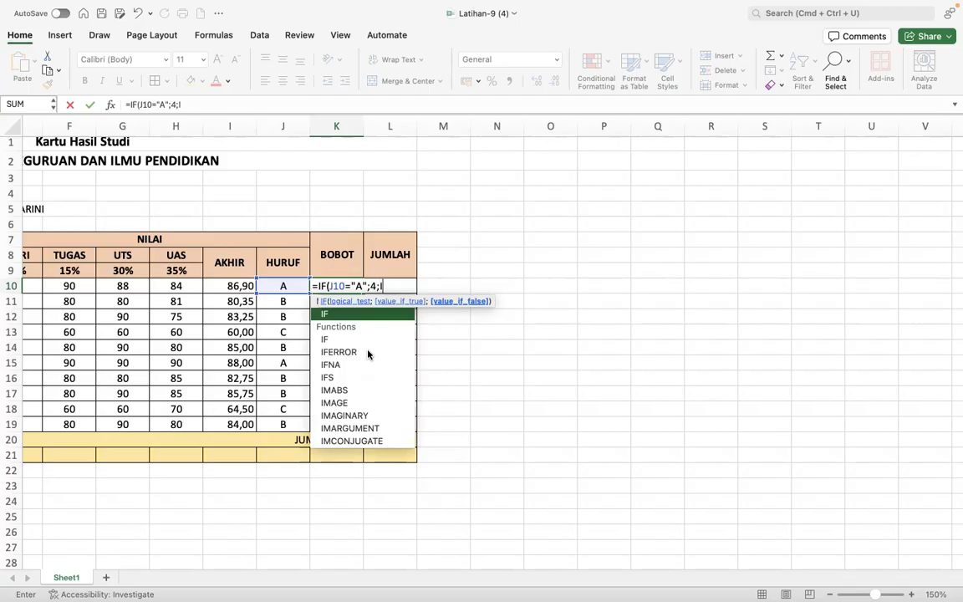
left_click(285, 284)
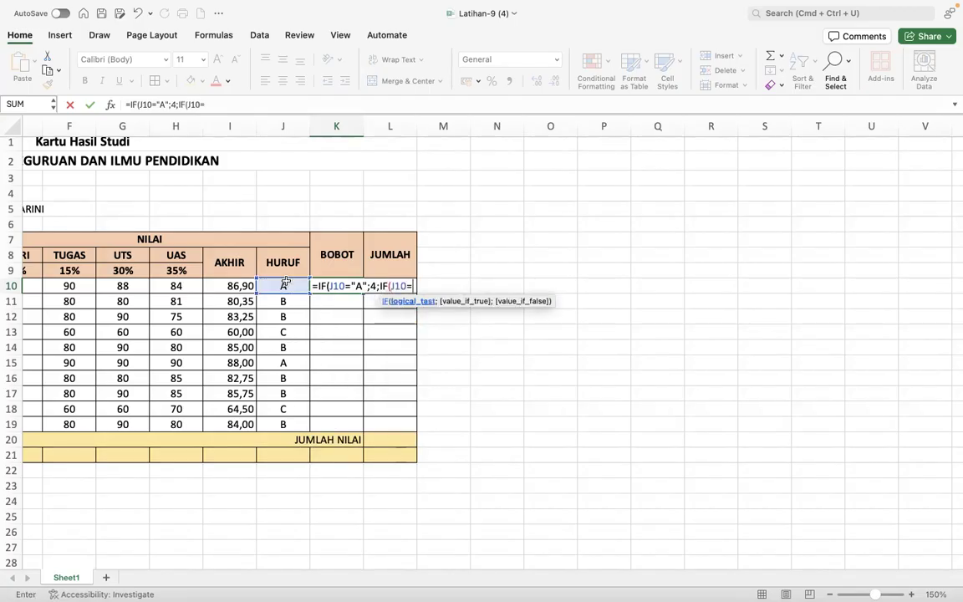
type("B\";")
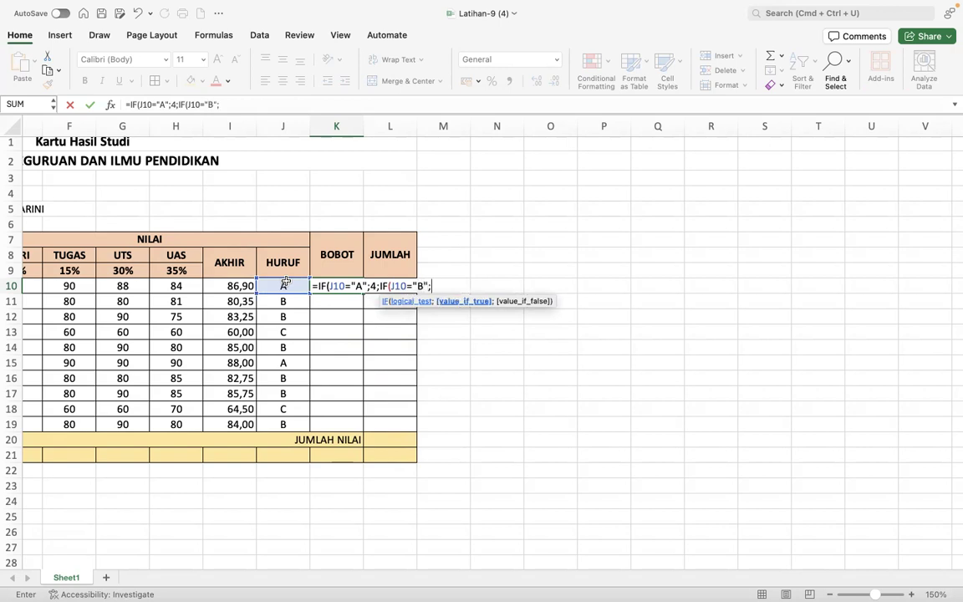
type("3;")
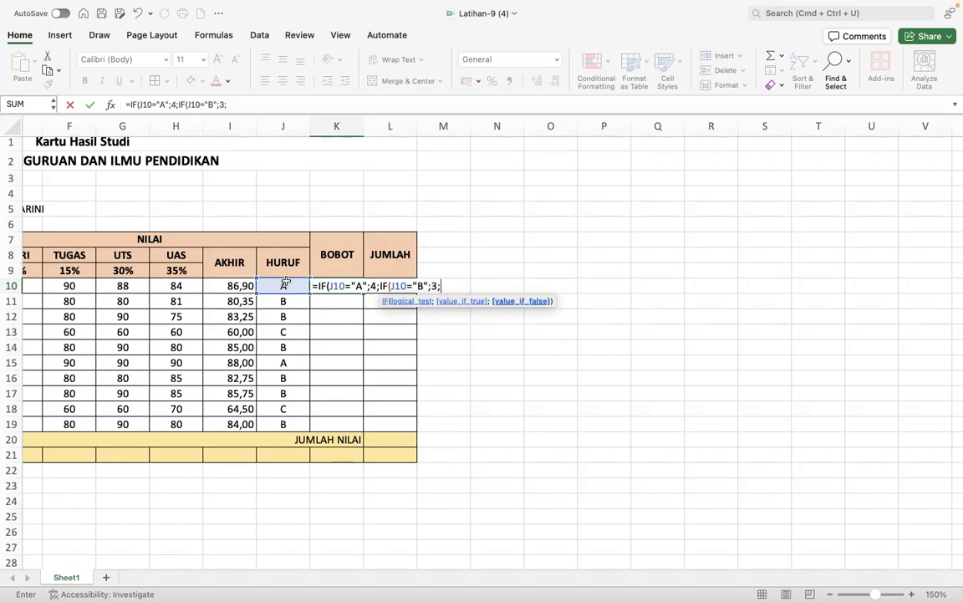
type("IF")
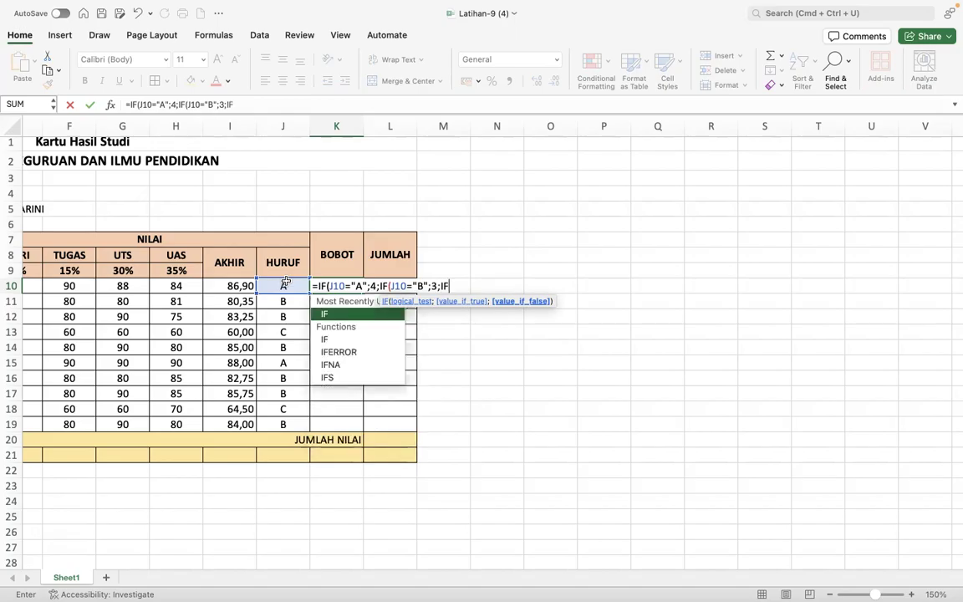
type("(")
left_click(286, 285)
type("=")
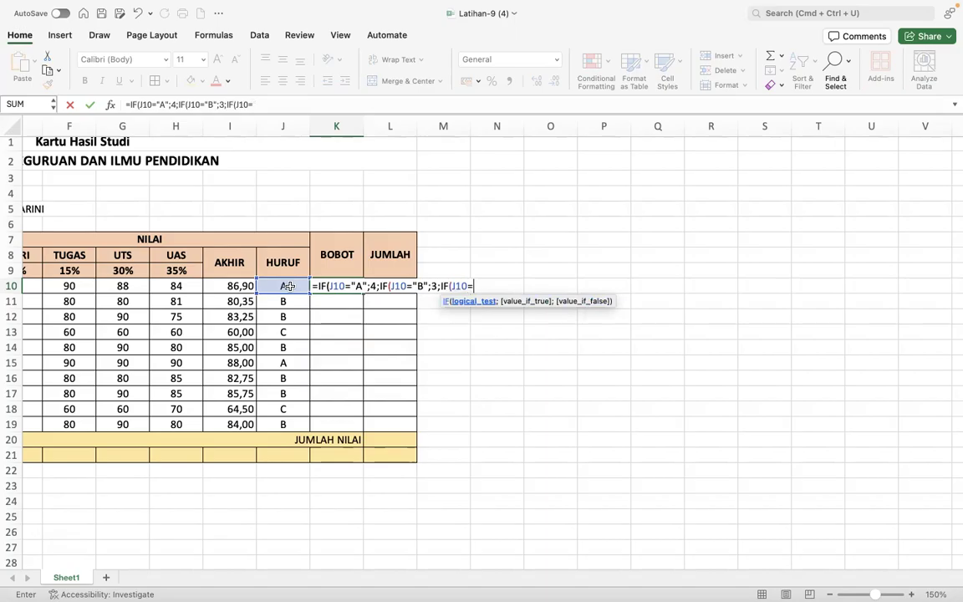
type("\"C\";")
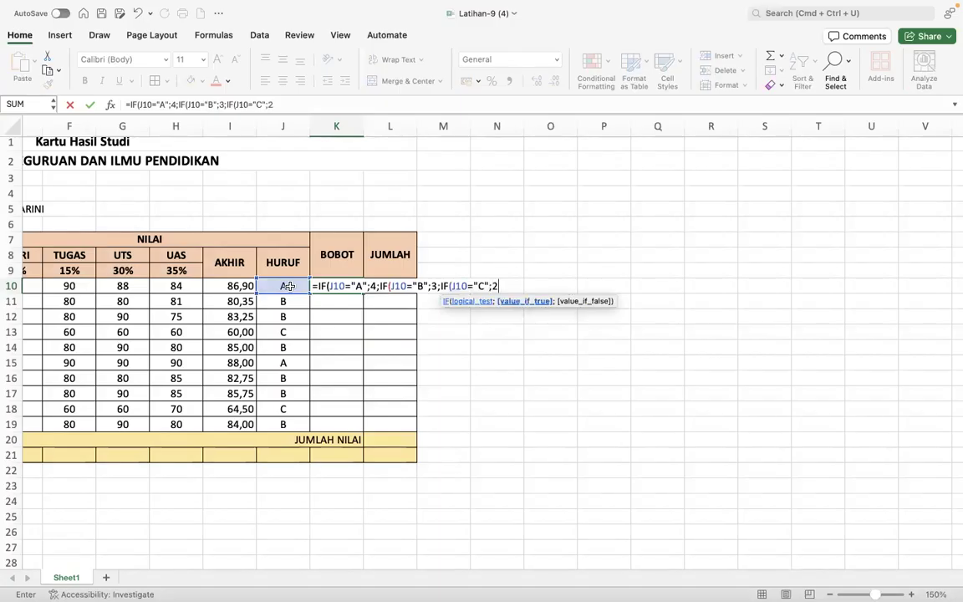
type("2;")
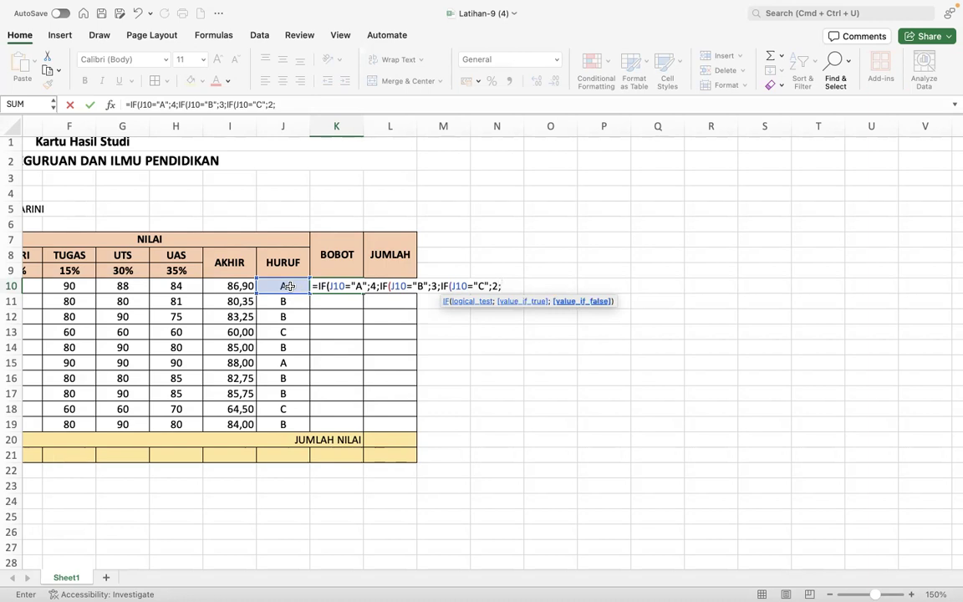
type("IF")
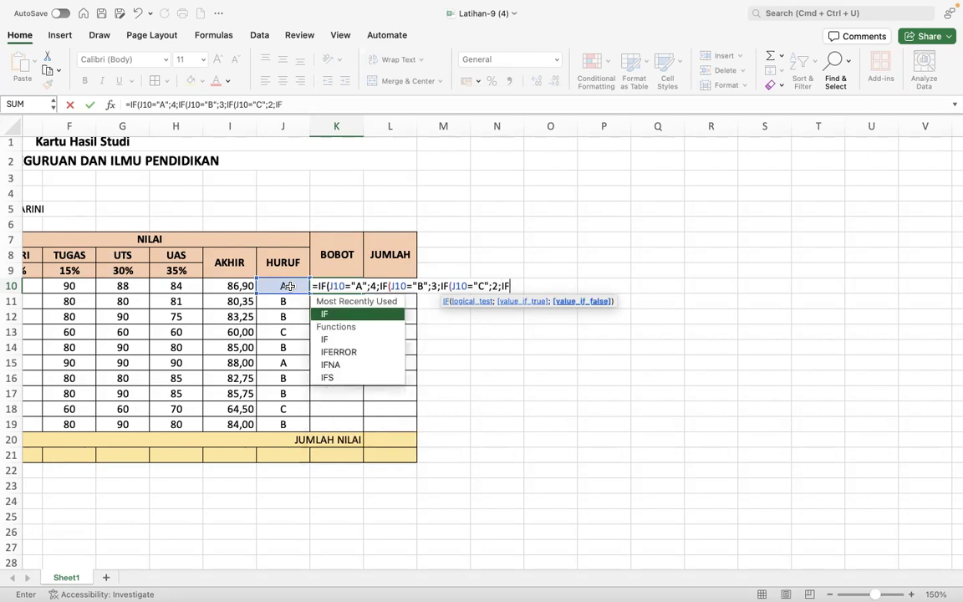
type("(")
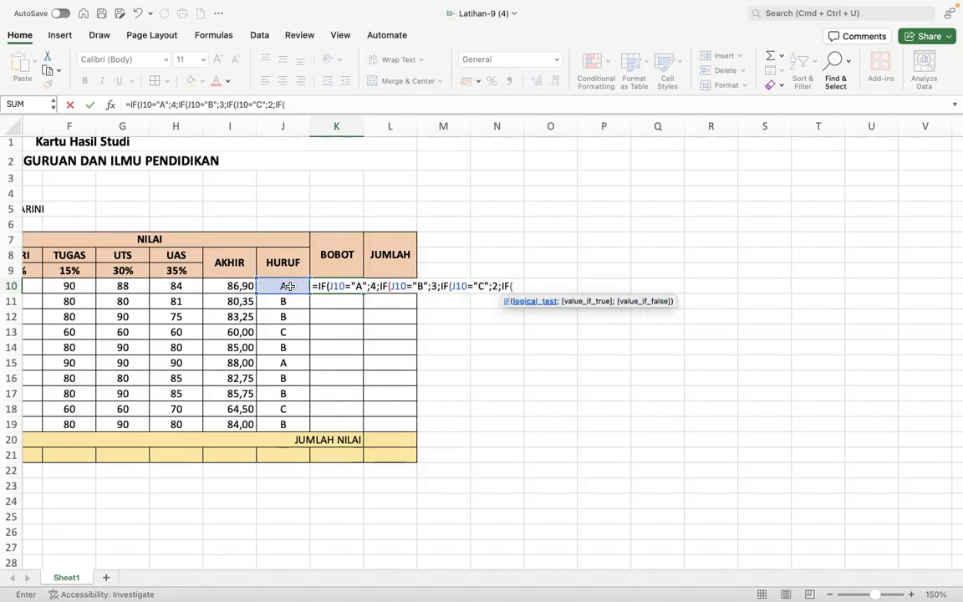
left_click(287, 286)
type("=\"D\";")
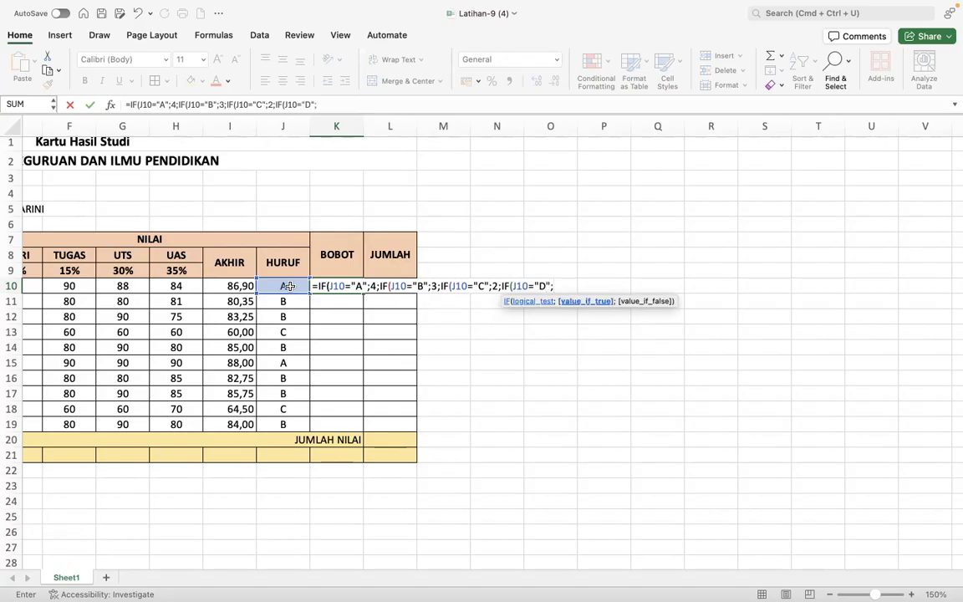
type("1;")
- Close K10's formula with IF(J10="E";0) and commit it, showing 4 for AGAMA
key("ctrl+Right")
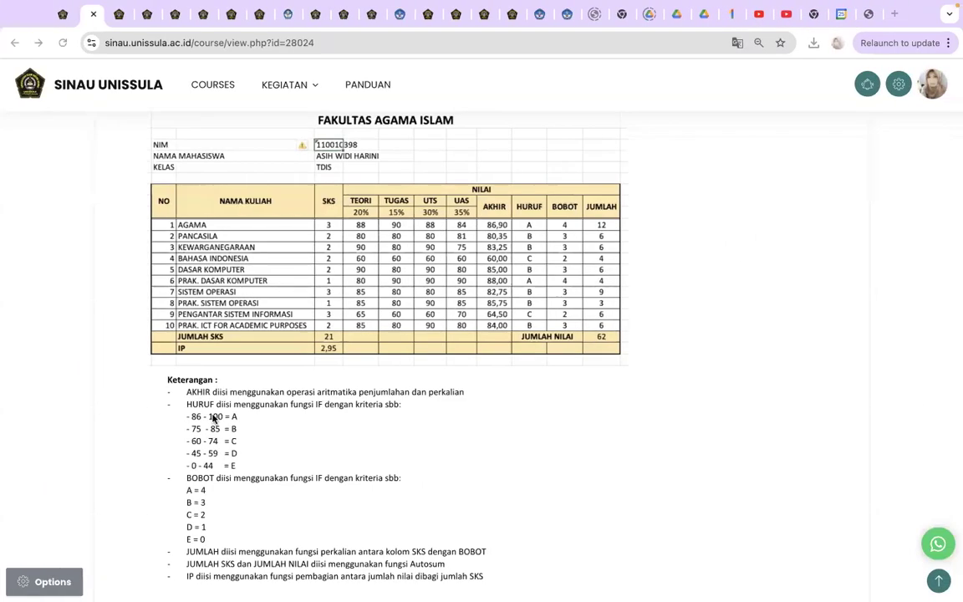
key("ctrl+Left")
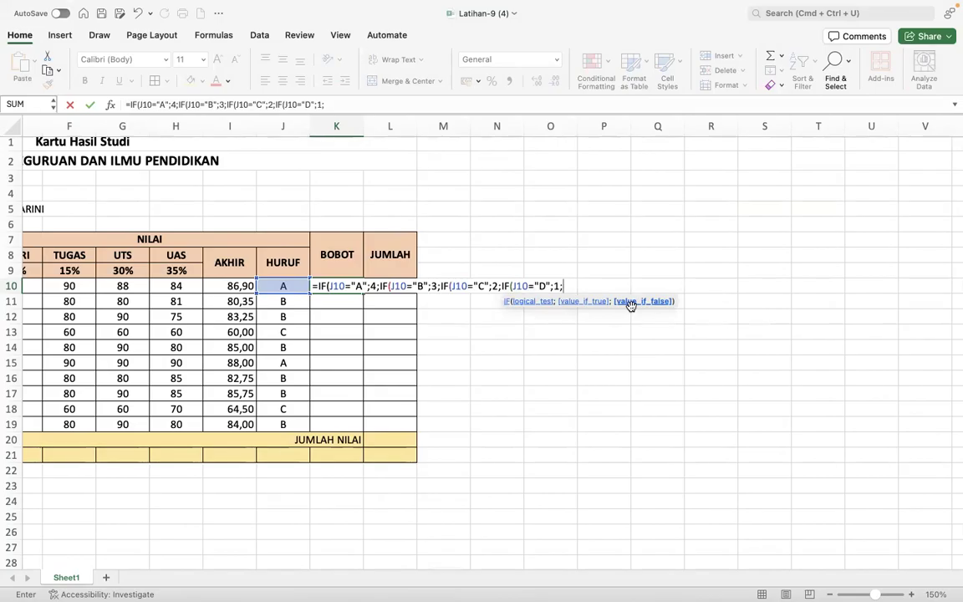
type("IF(")
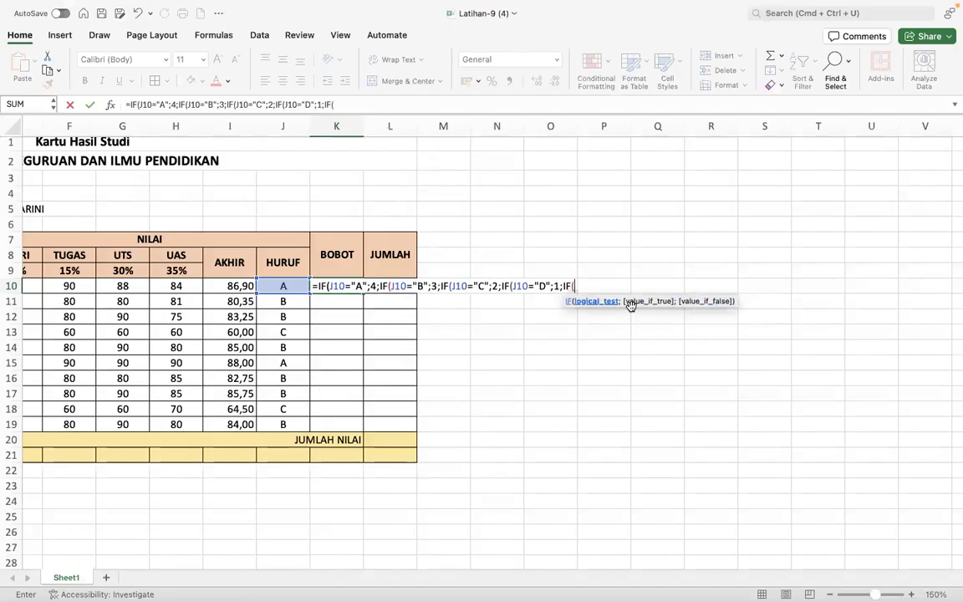
type("J10")
type("=\"E\";0")
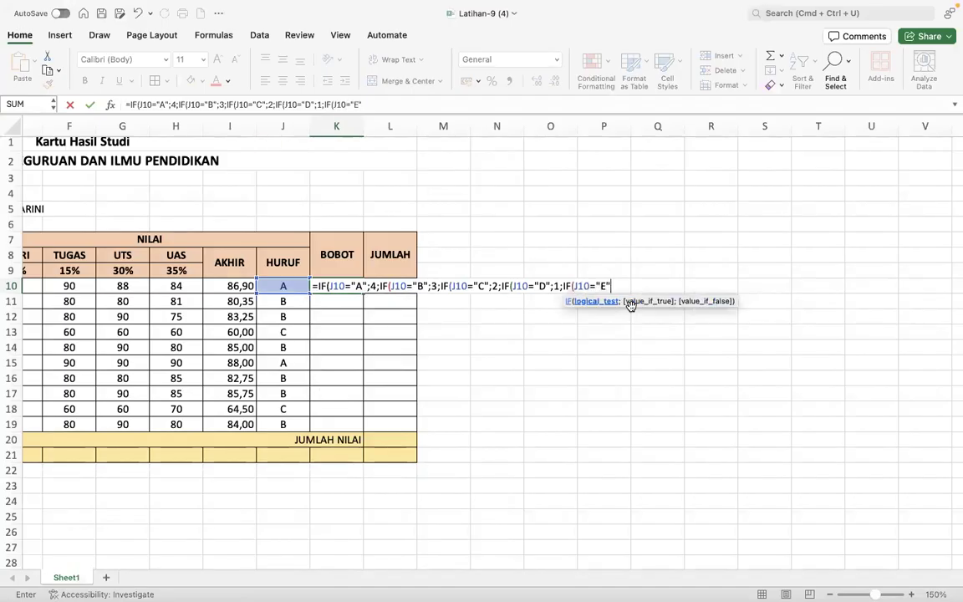
type(")")
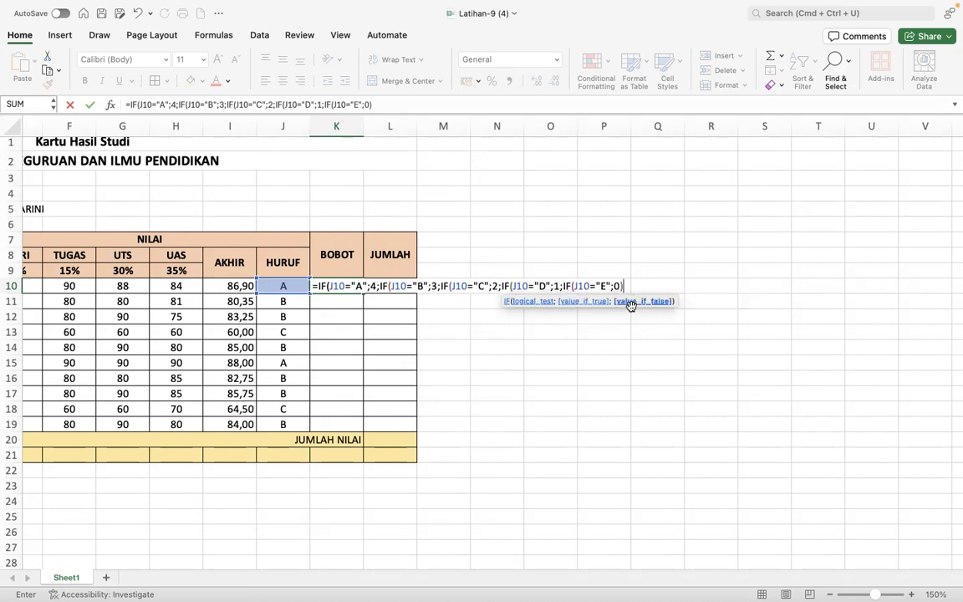
type(")))")
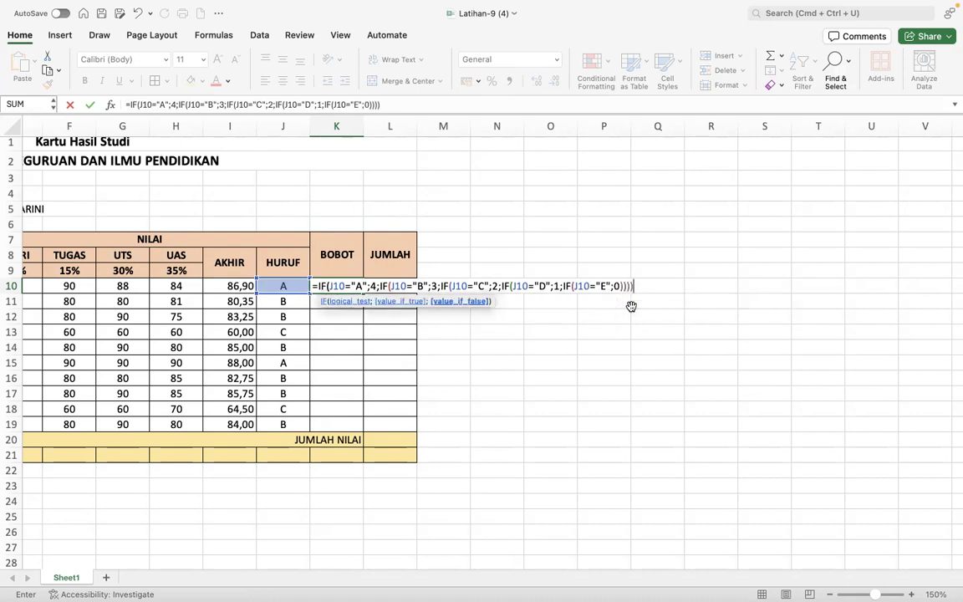
type(")")
key("Return")
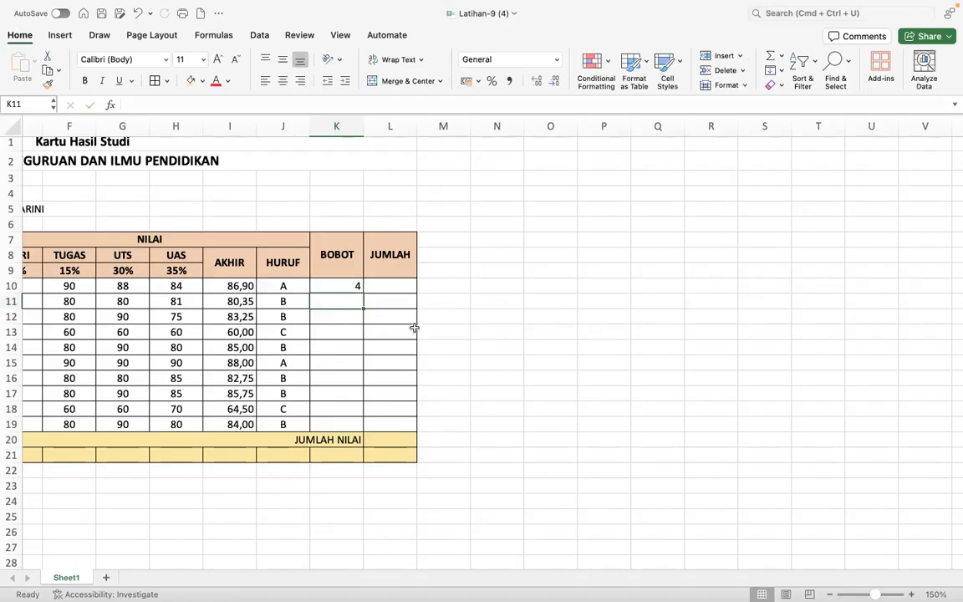
- Remove the J10="E" test from K10's BOBOT formula and recommit it
left_click(344, 286)
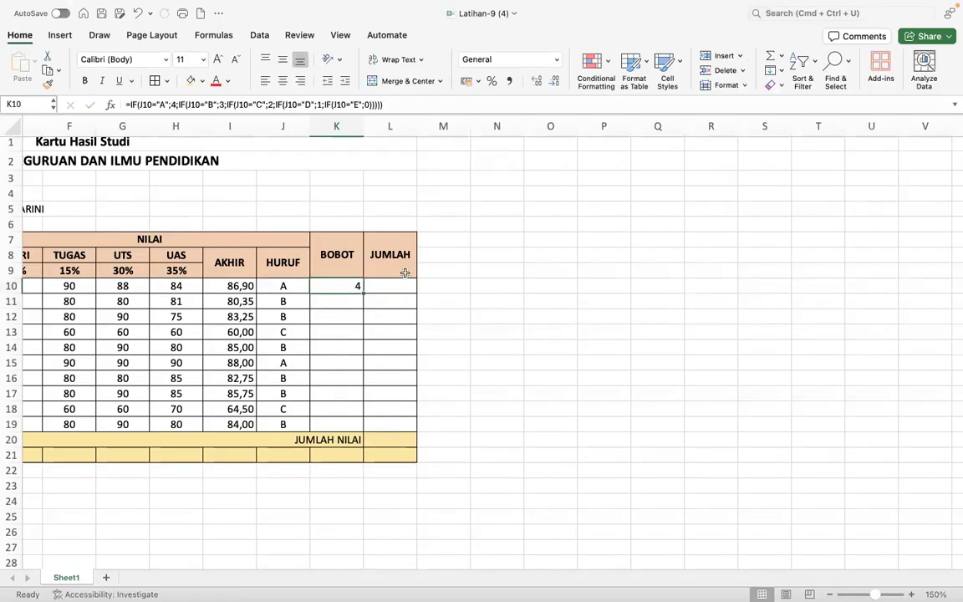
double_click(344, 286)
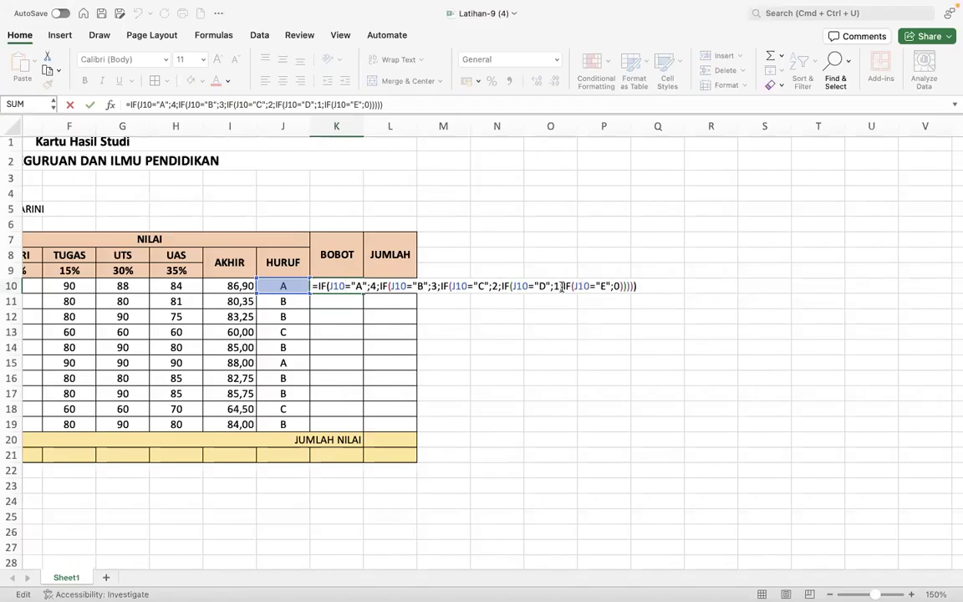
left_click(561, 286)
key("Right")
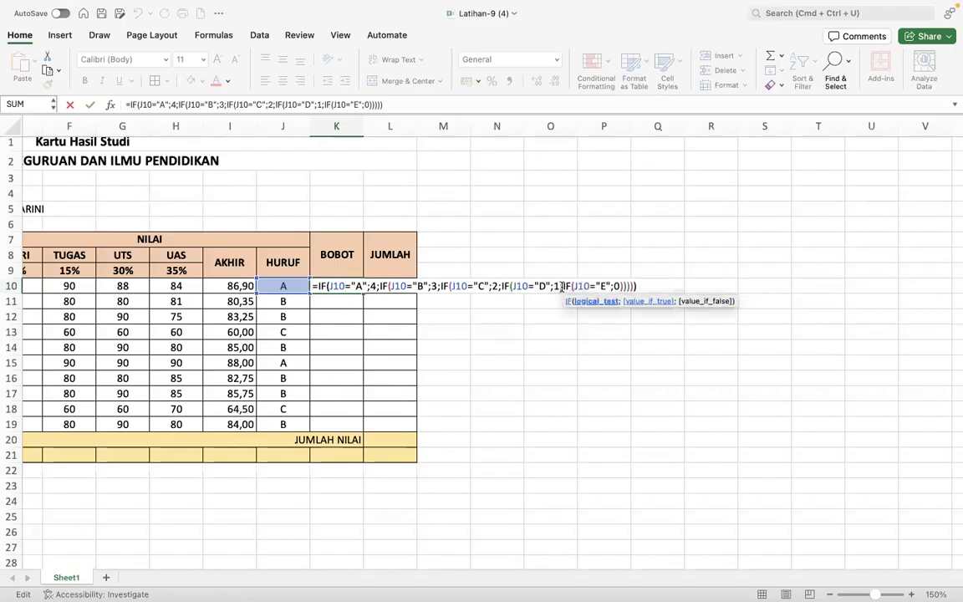
key("BackSpace")
key("BackSpace")
key("BackSpace")
key("BackSpace")
key("BackSpace")
key("BackSpace")
key("BackSpace")
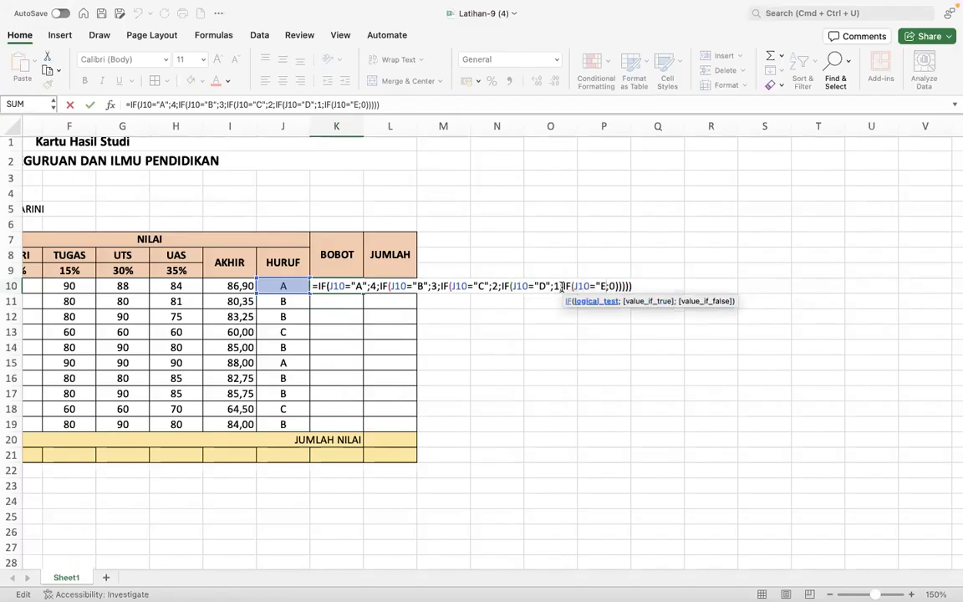
key("BackSpace")
key("BackSpace")
key("BackSpace")
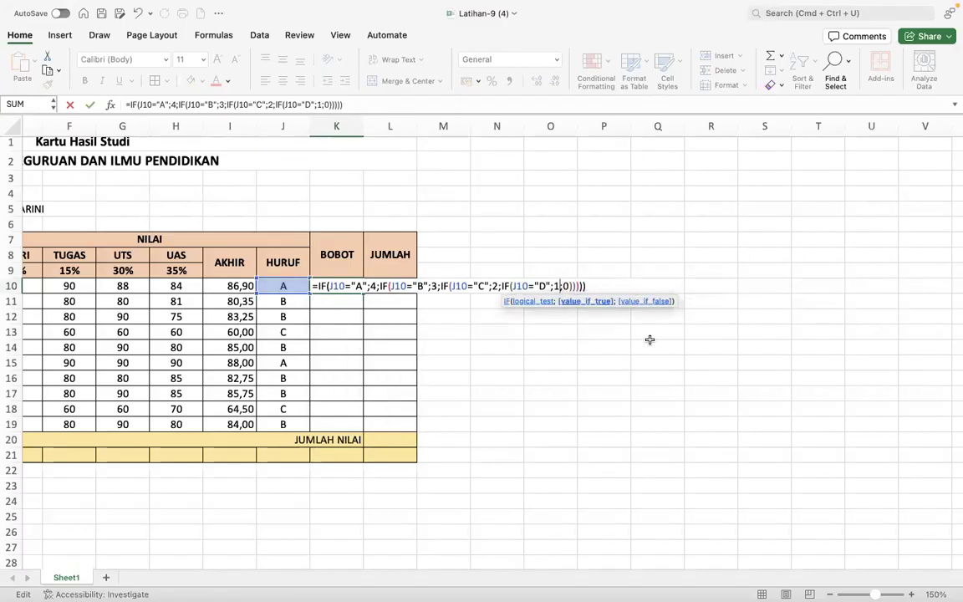
left_click(586, 286)
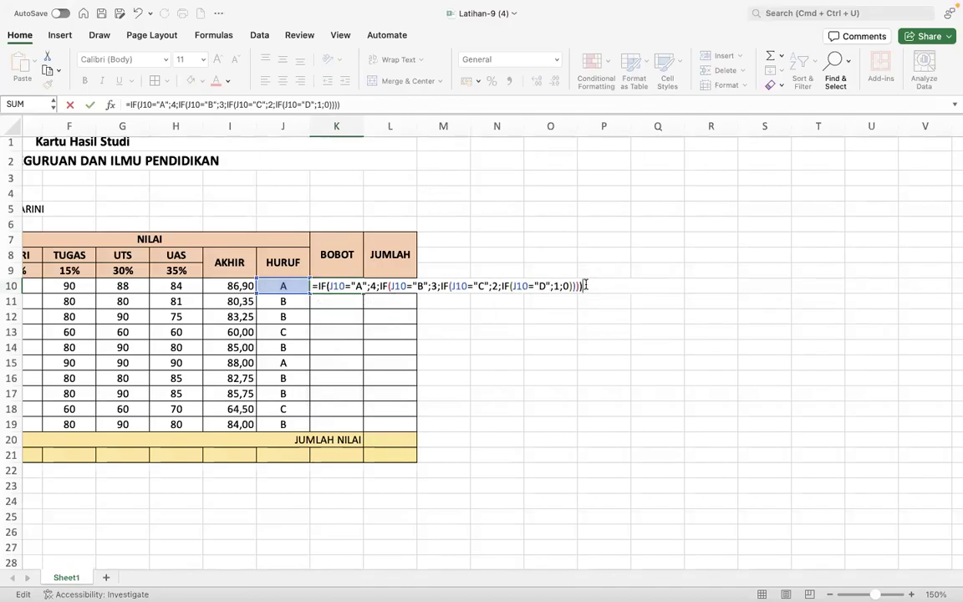
key("Return")
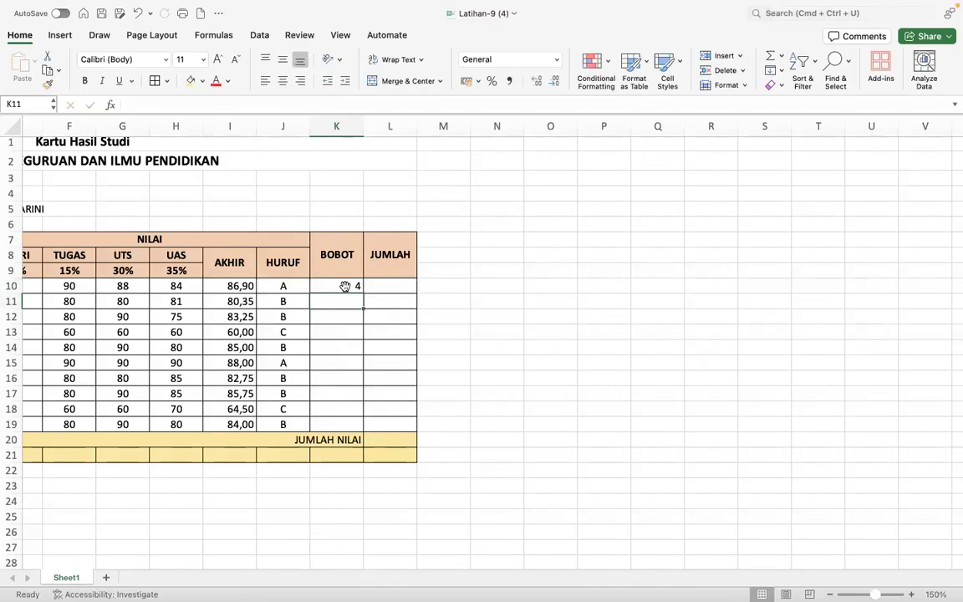
- Fill the BOBOT formula from K10 down to K19 and centre the values
left_click(345, 286)
left_click_drag(361, 291, 333, 425)
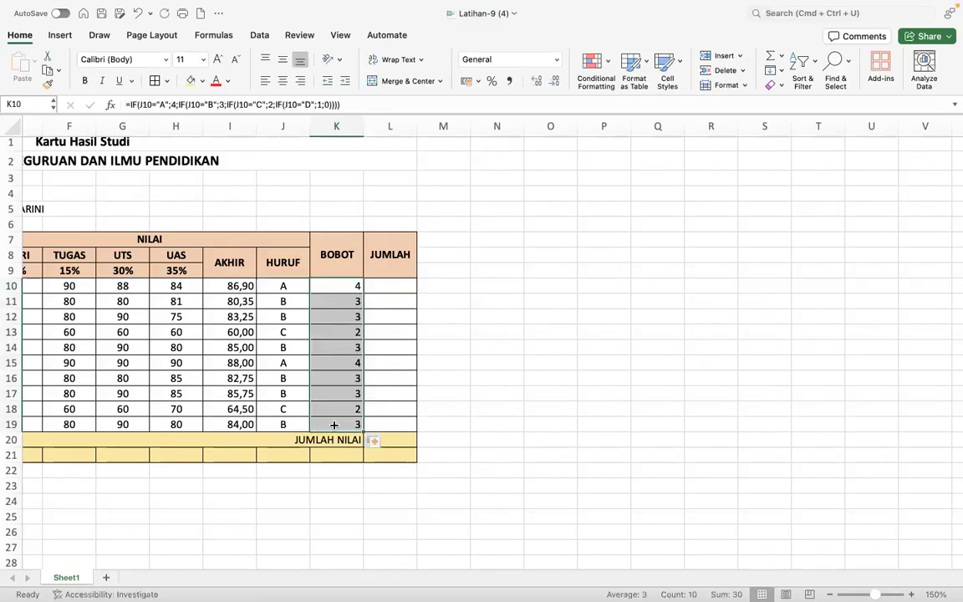
left_click(282, 80)
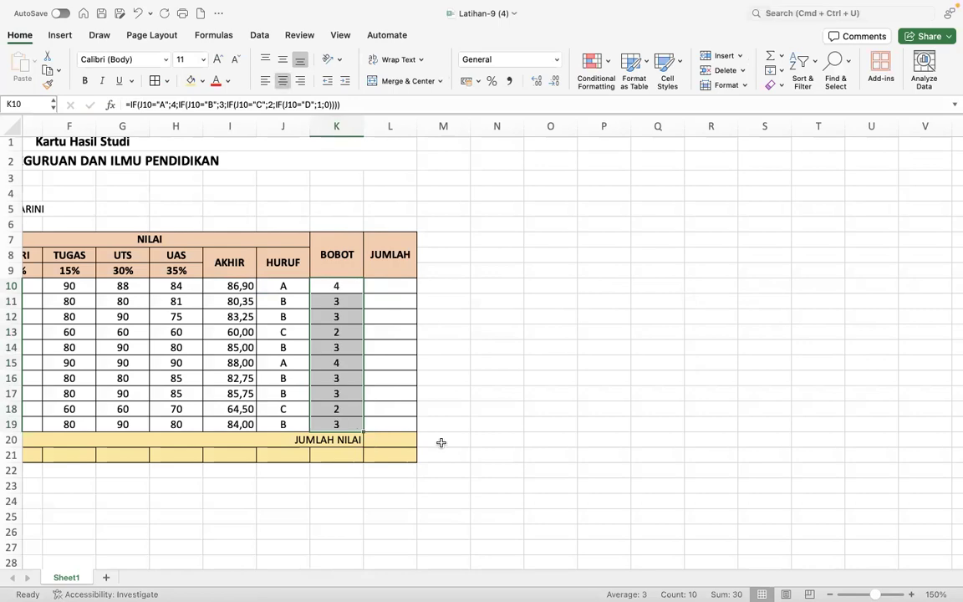
scroll(442, 442, "left", 6)
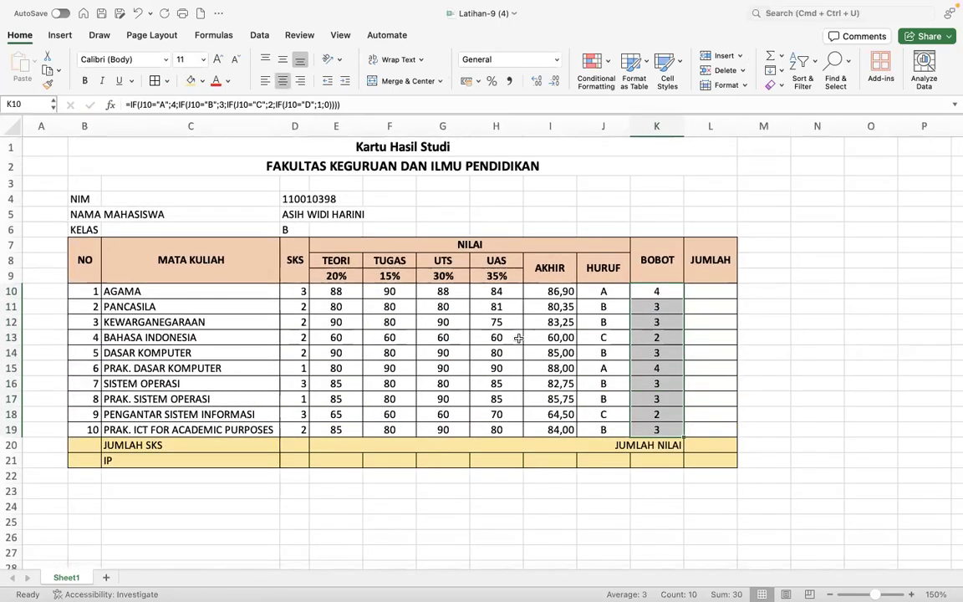
- Centre the SKS values in D10:D19
left_click(712, 290)
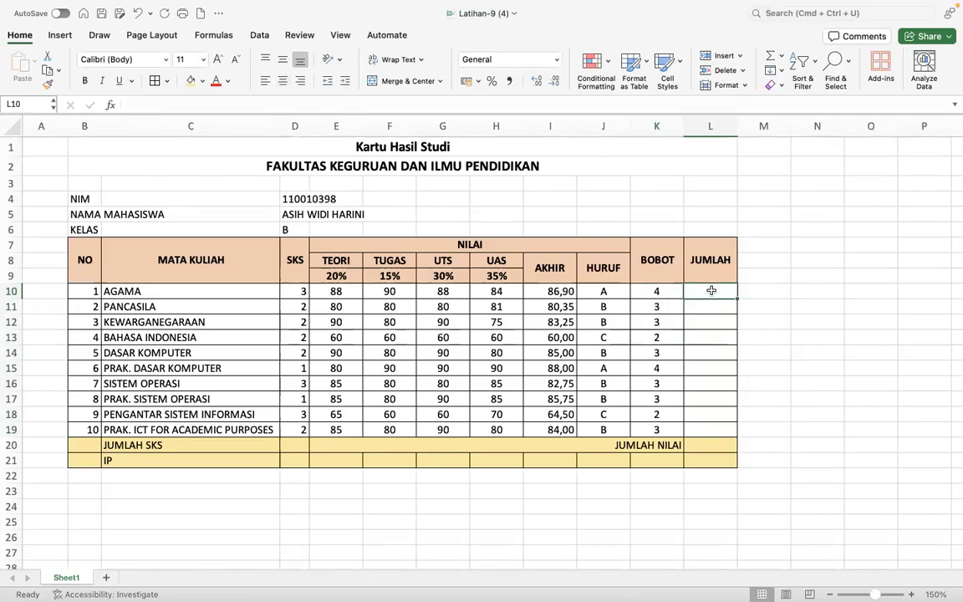
left_click(656, 292)
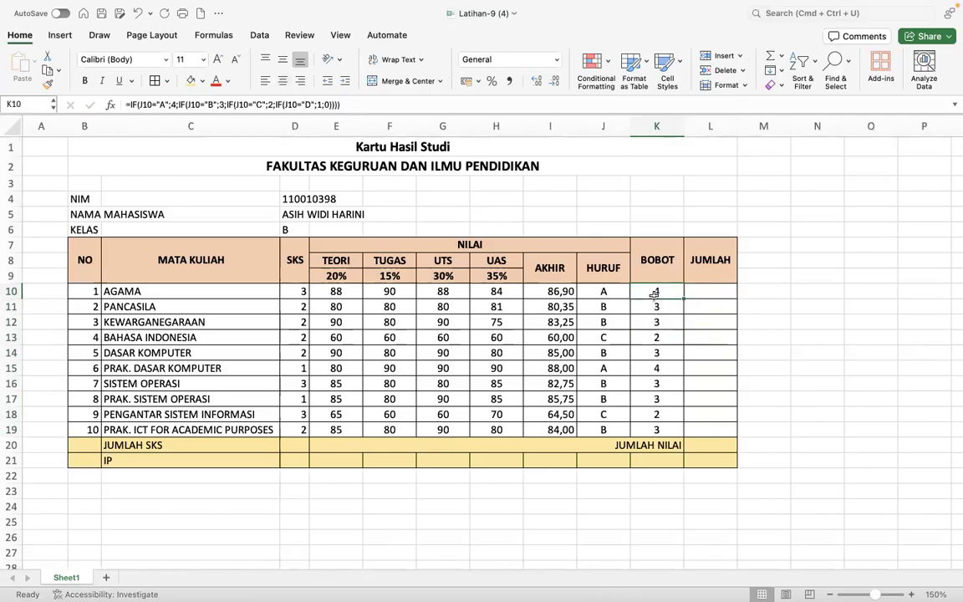
left_click(291, 291)
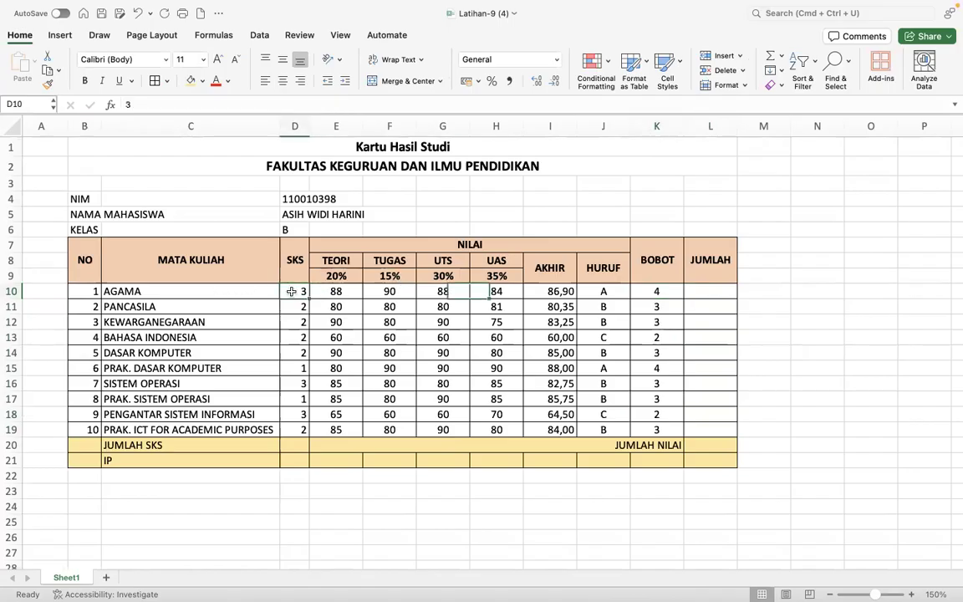
left_click_drag(291, 291, 292, 430)
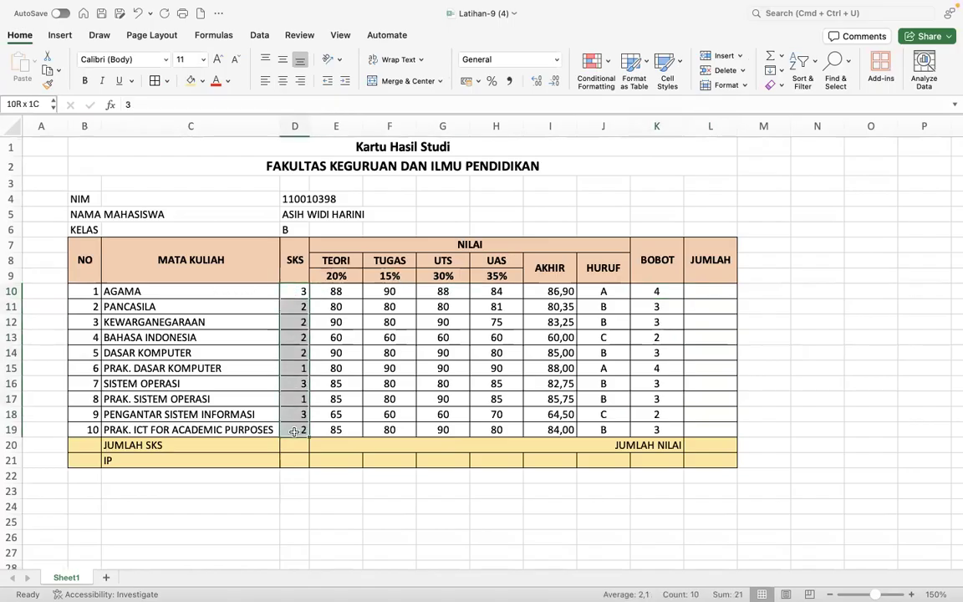
left_click(287, 81)
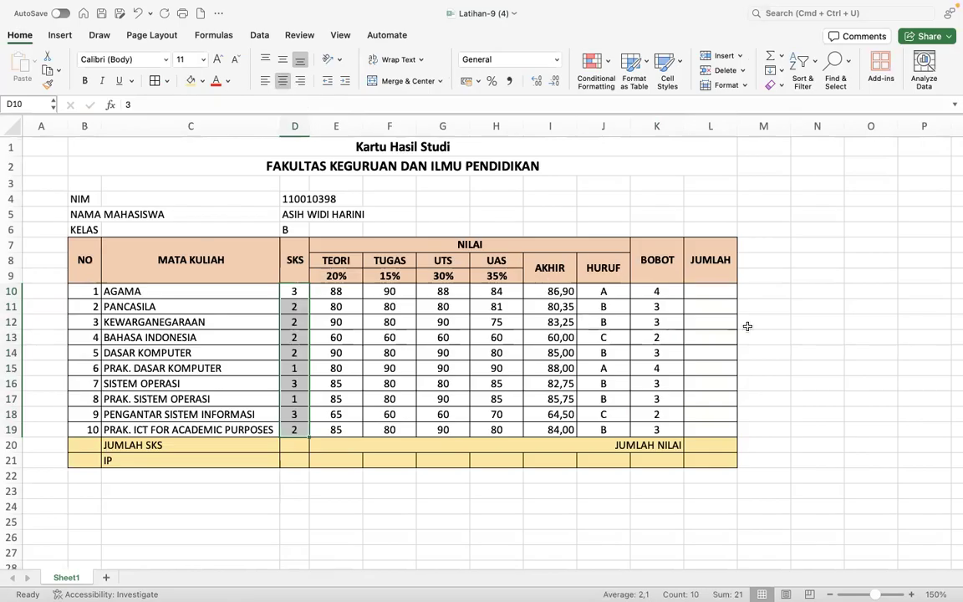
- Enter =D10*K10 in L10 so AGAMA's JUMLAH shows 12
left_click(711, 295)
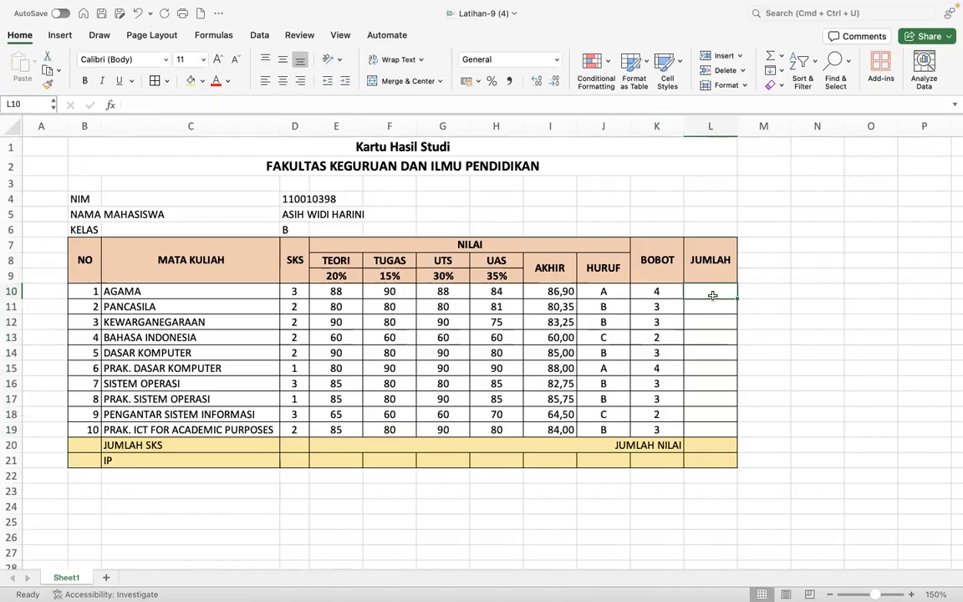
type("=")
left_click(294, 294)
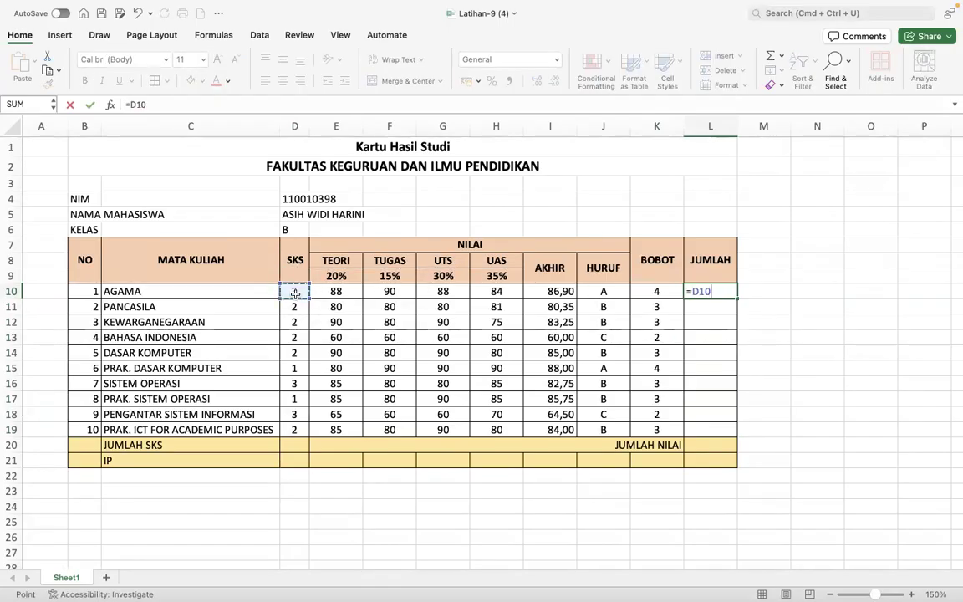
type("*")
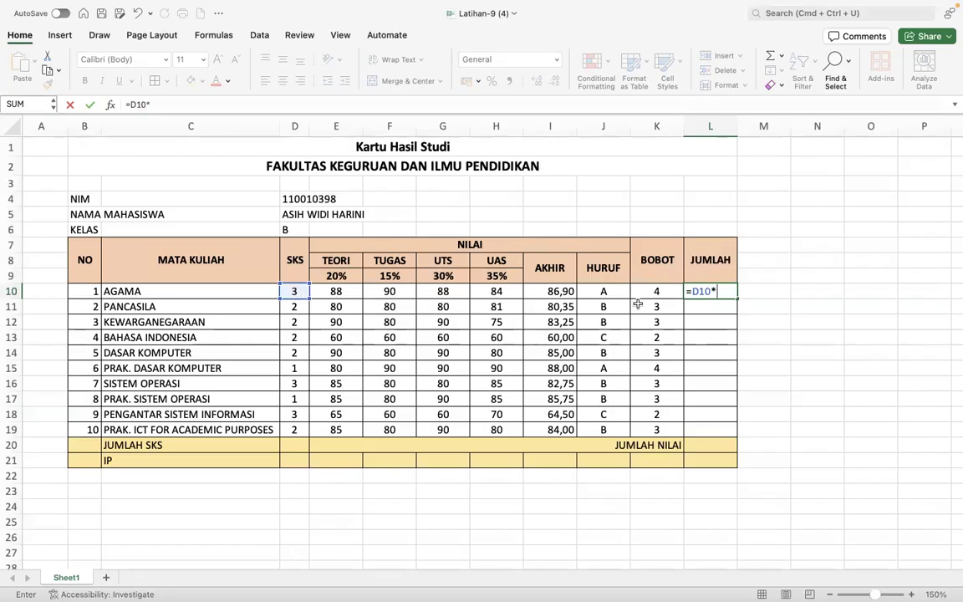
left_click(656, 294)
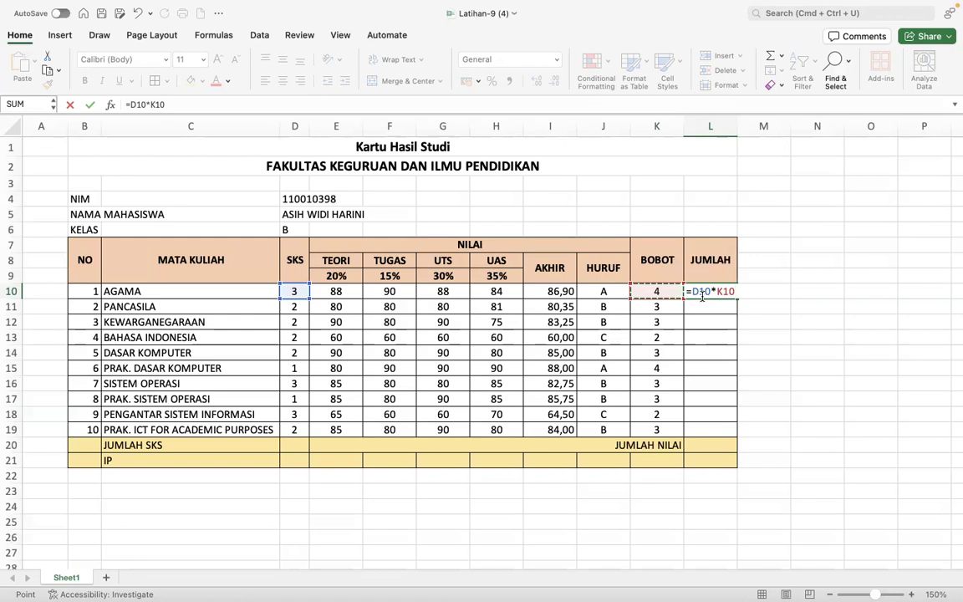
key("Return")
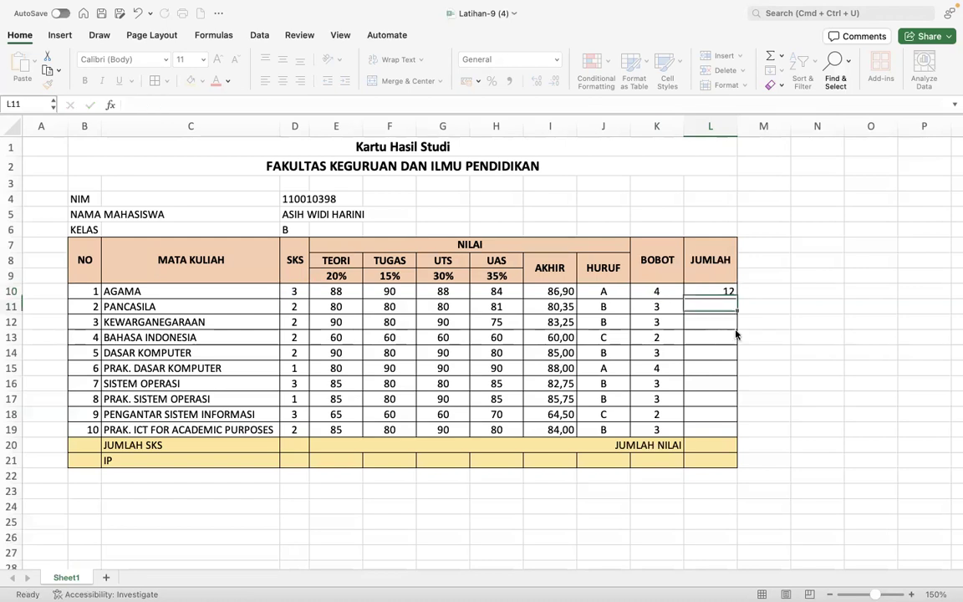
- Fill the JUMLAH formula from L10 down to L19 after undoing a stray move, and centre the results
left_click(732, 292)
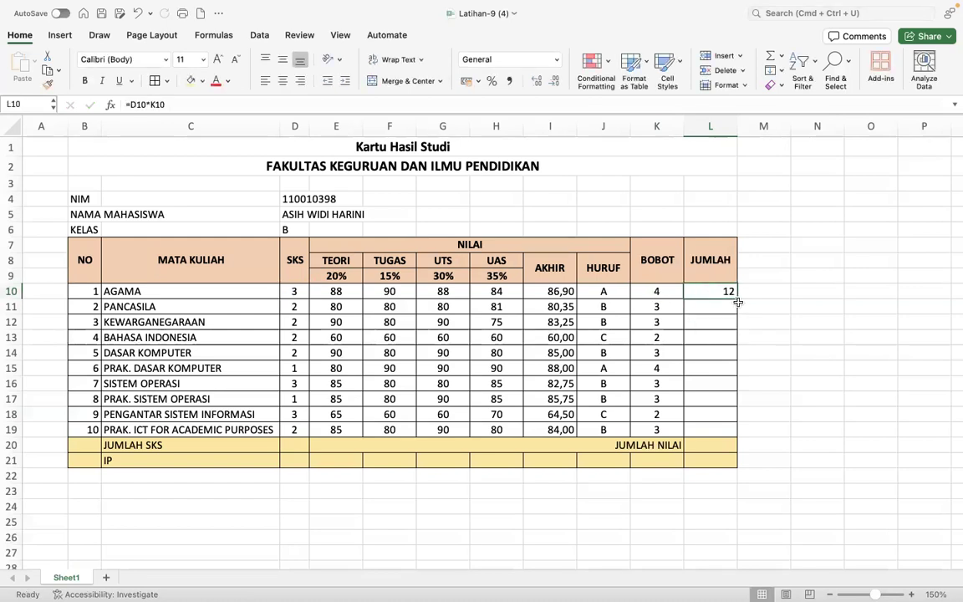
left_click_drag(735, 301, 733, 306)
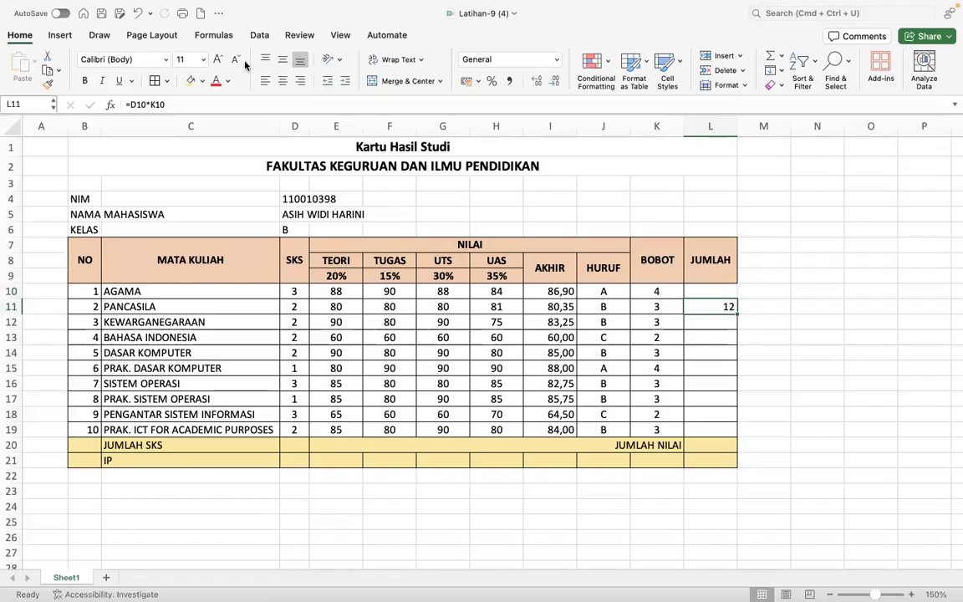
left_click(138, 14)
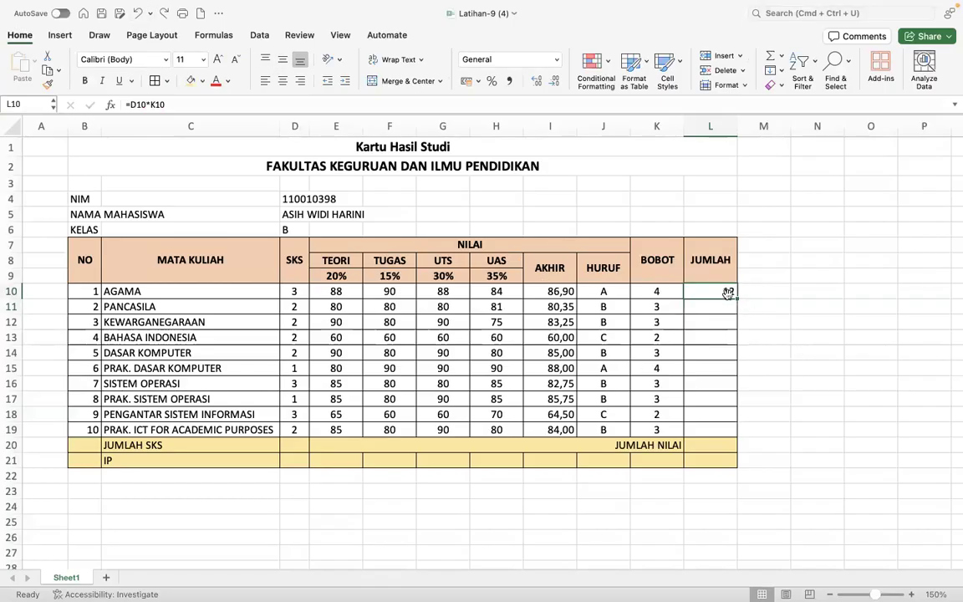
left_click_drag(734, 293, 739, 432)
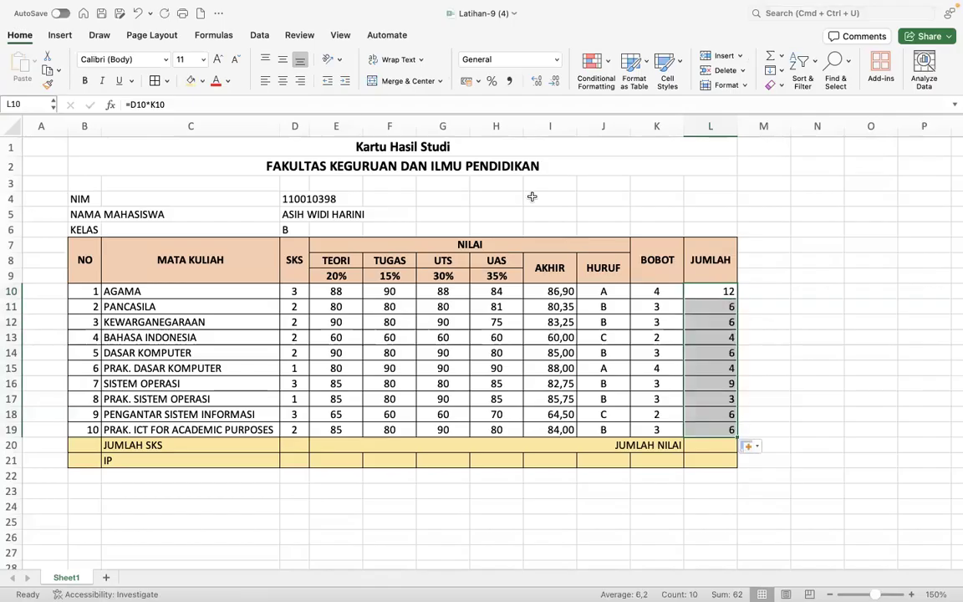
left_click(283, 81)
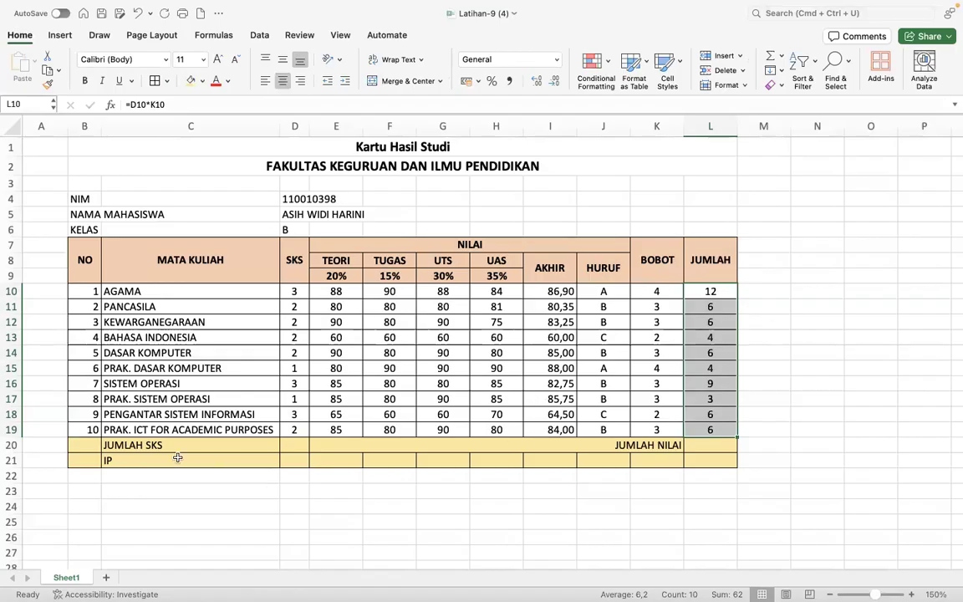
left_click(297, 445)
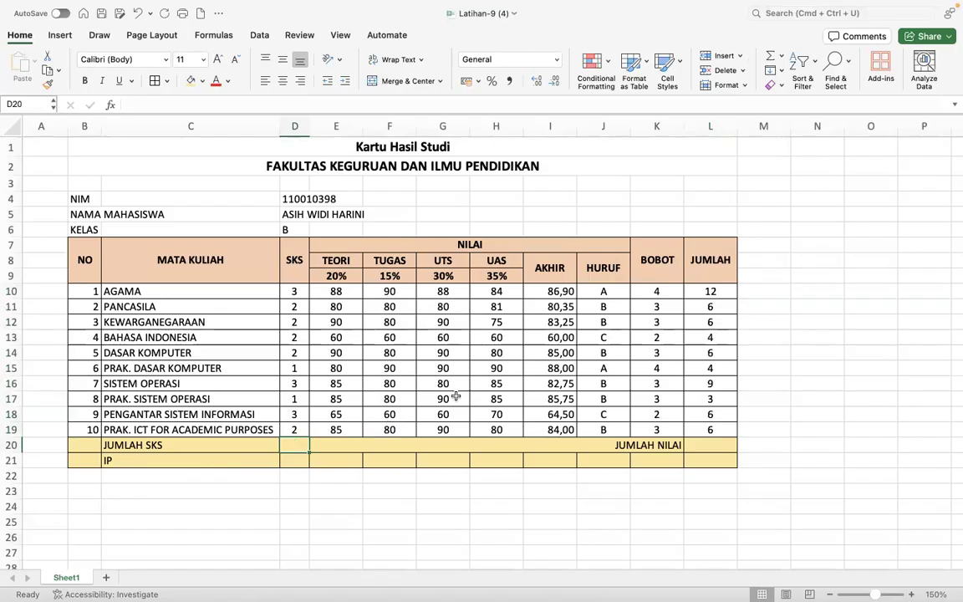
- AutoSum the totals: 21 SKS in D20 and =SUM(L10:L19) giving 62, centred, in L20
left_click(772, 56)
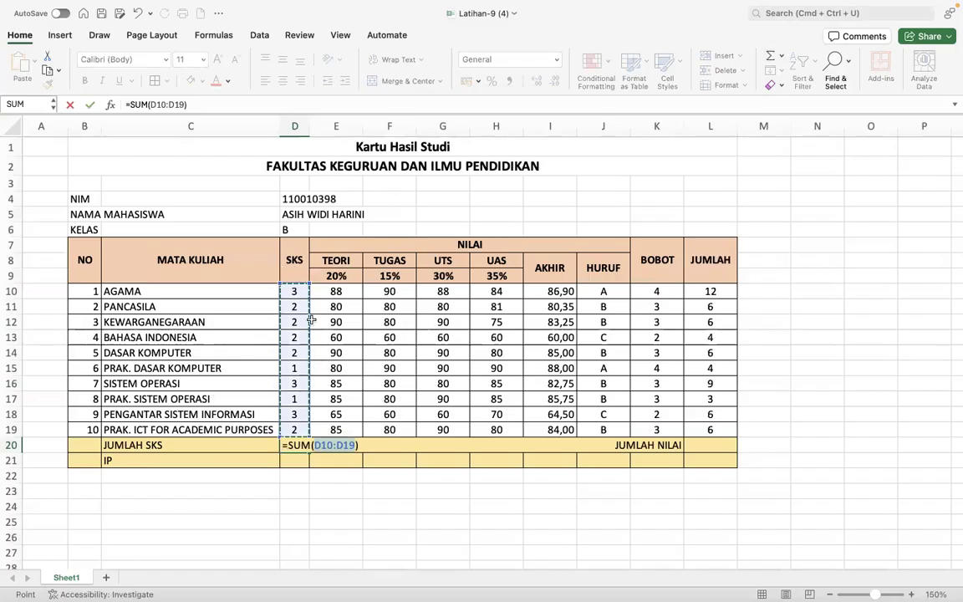
key("Return")
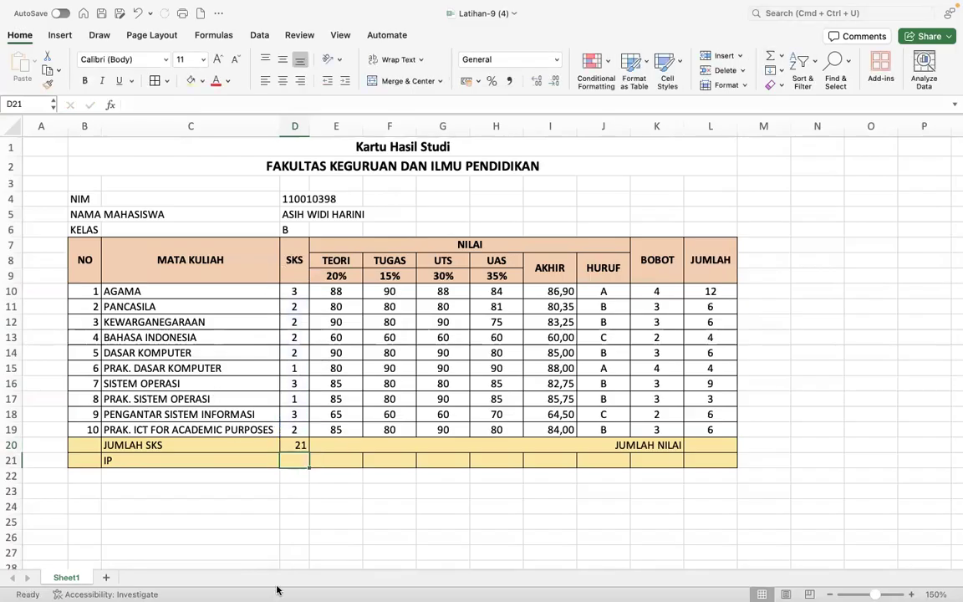
left_click(705, 443)
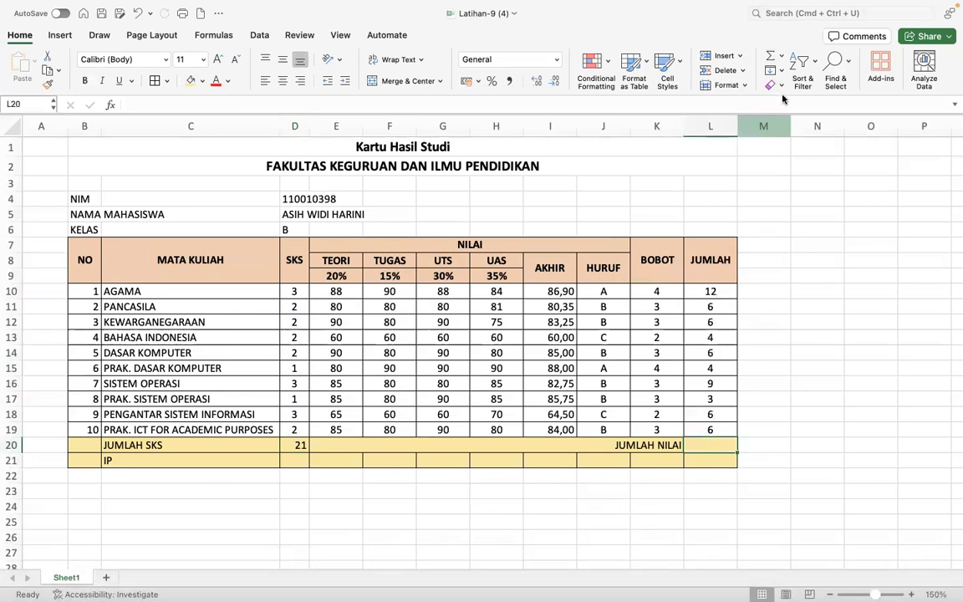
left_click(770, 57)
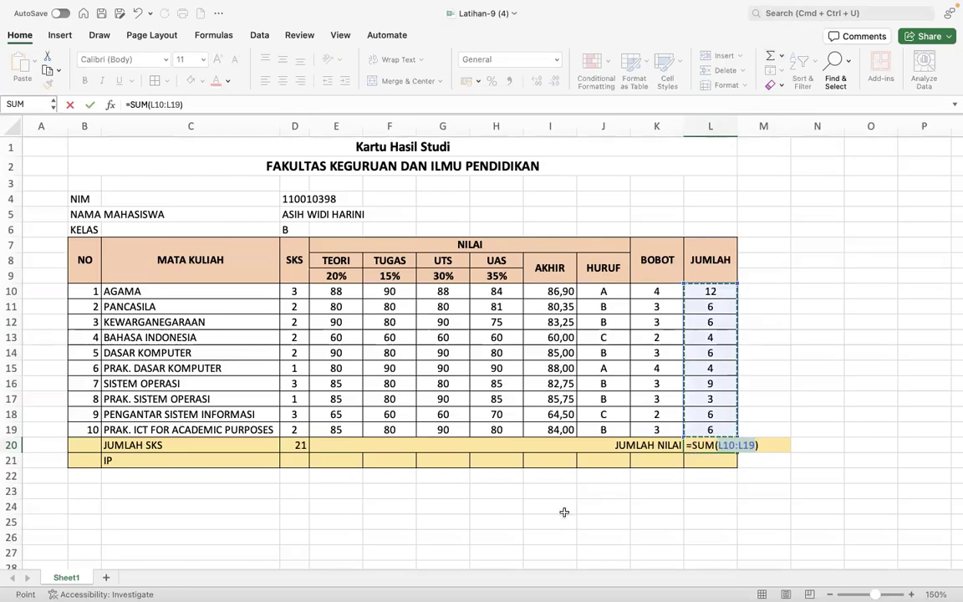
key("Return")
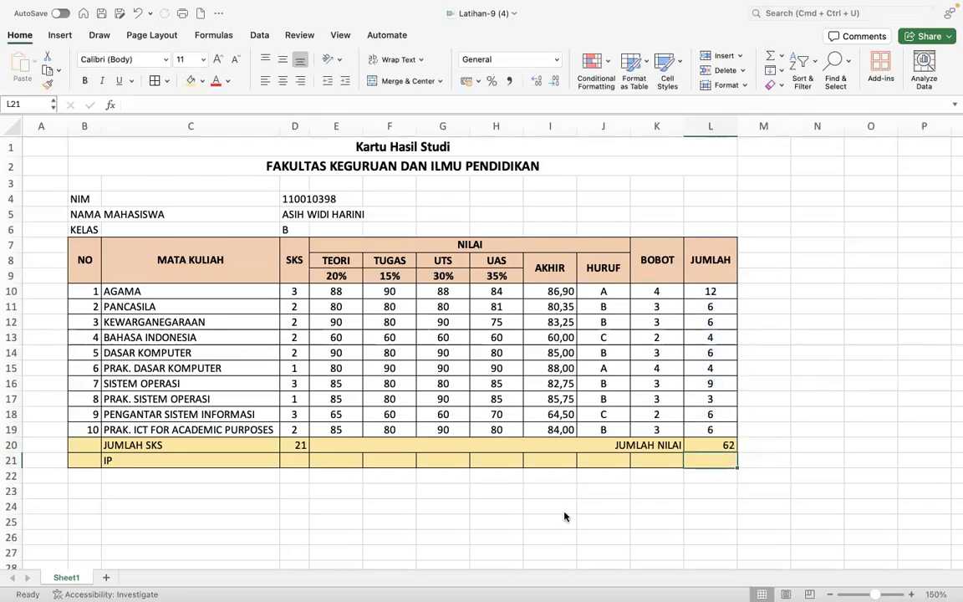
left_click(698, 446)
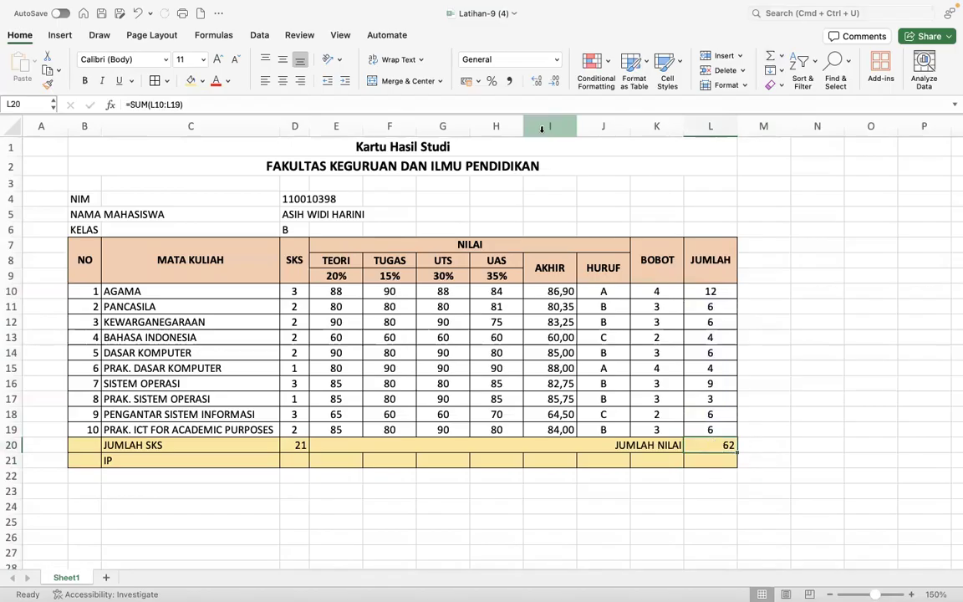
left_click(282, 80)
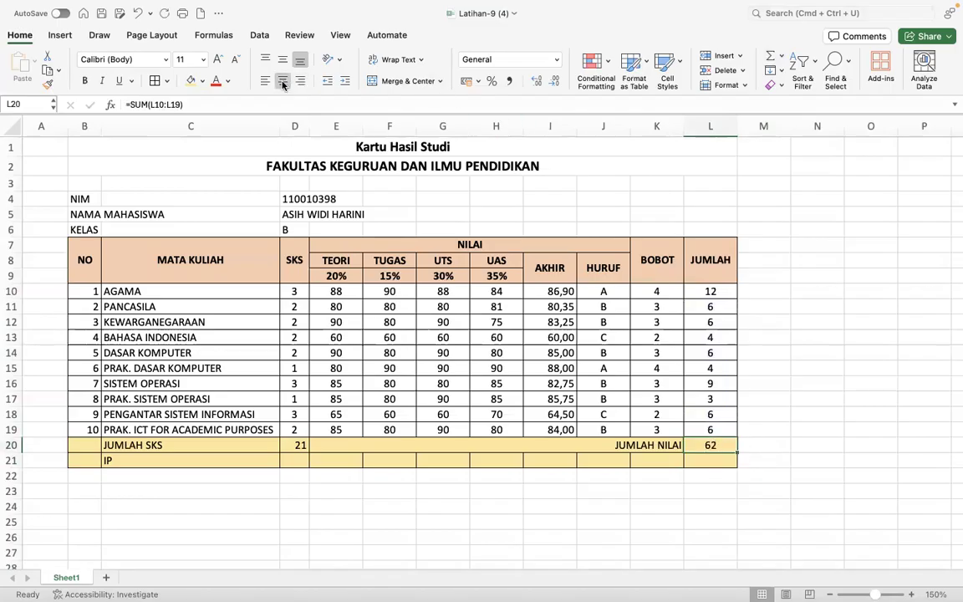
- Select D21 for the IP and review the assignment instructions on the course page
left_click(296, 461)
key("super+Tab")
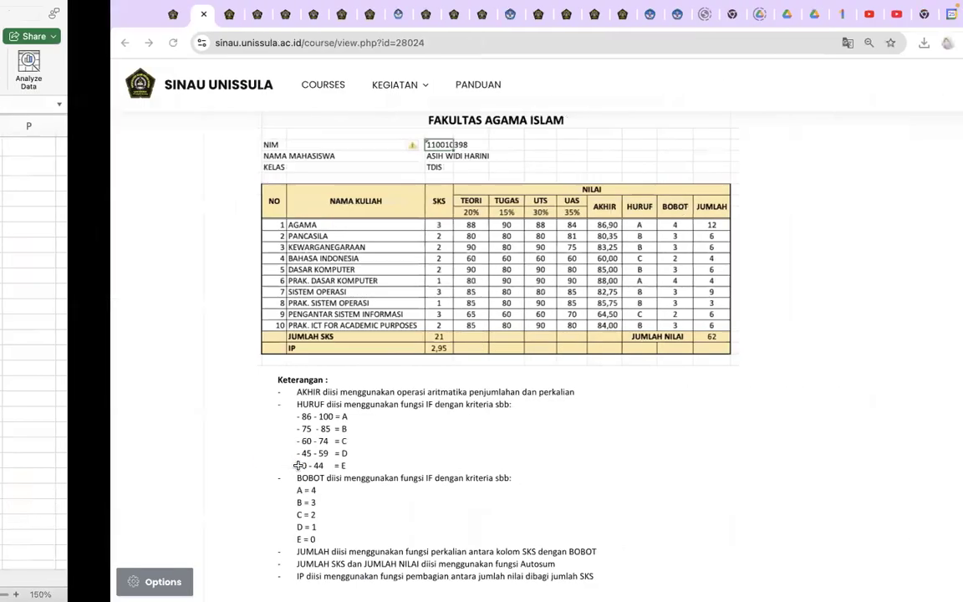
scroll(198, 581, "down", 2)
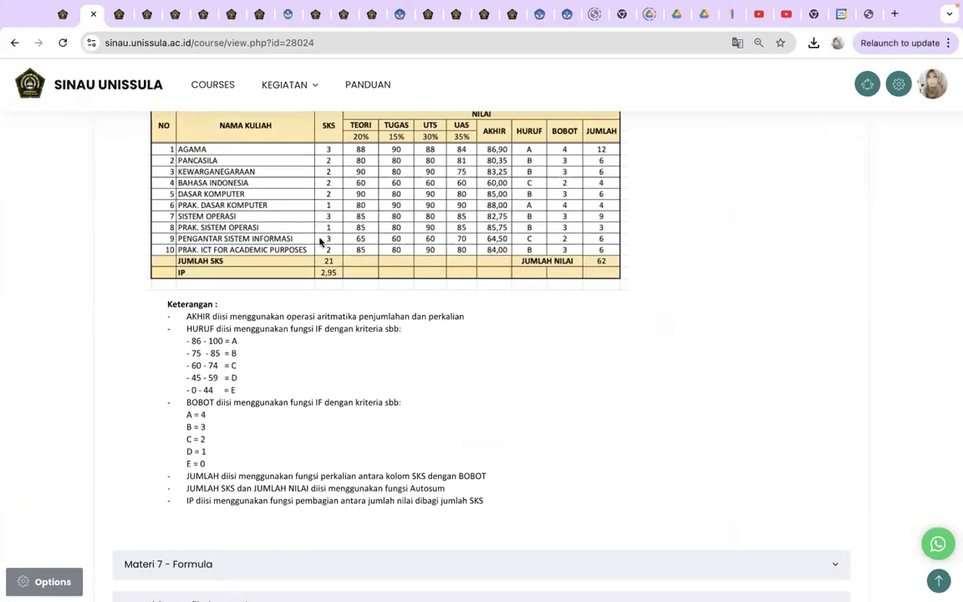
key("super+Tab")
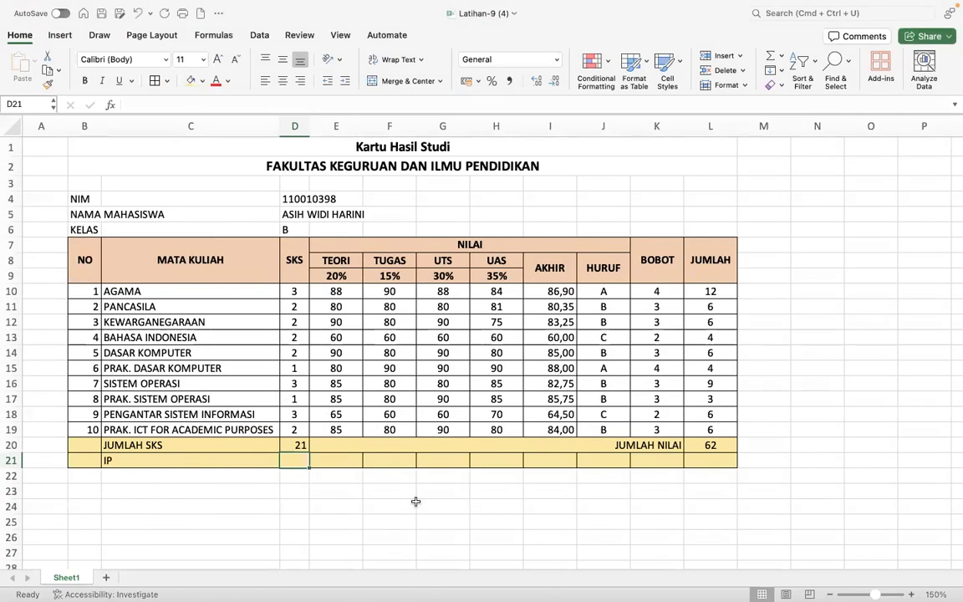
- Enter =L20/D20 in D21 so the IP shows 2,95
type("=")
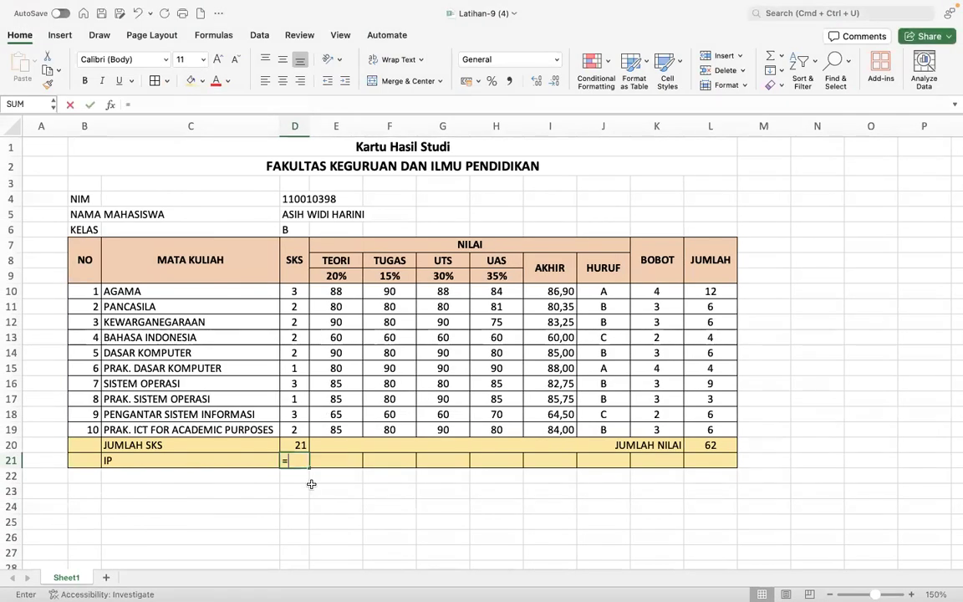
left_click(707, 447)
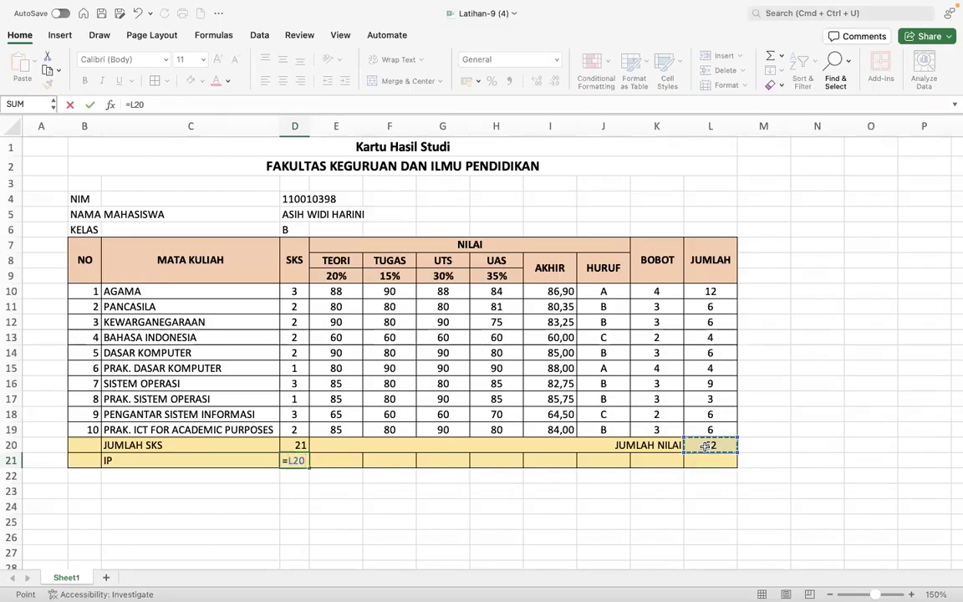
type("/")
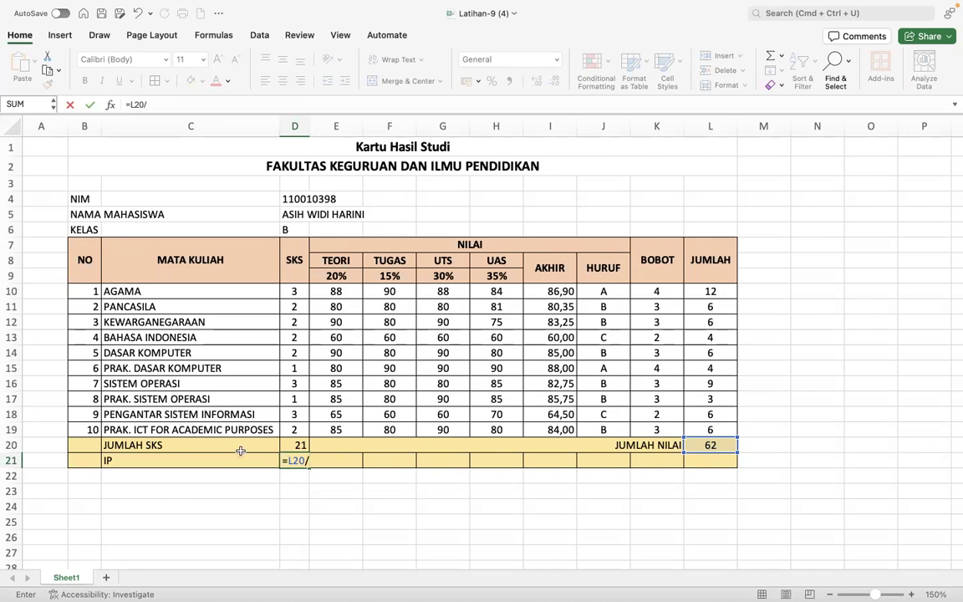
left_click(291, 444)
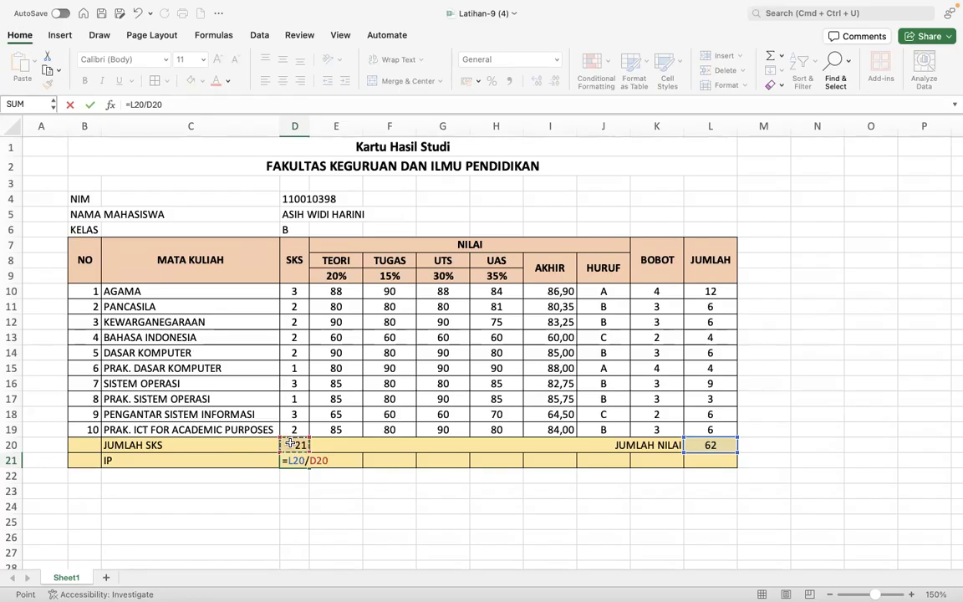
key("Return")
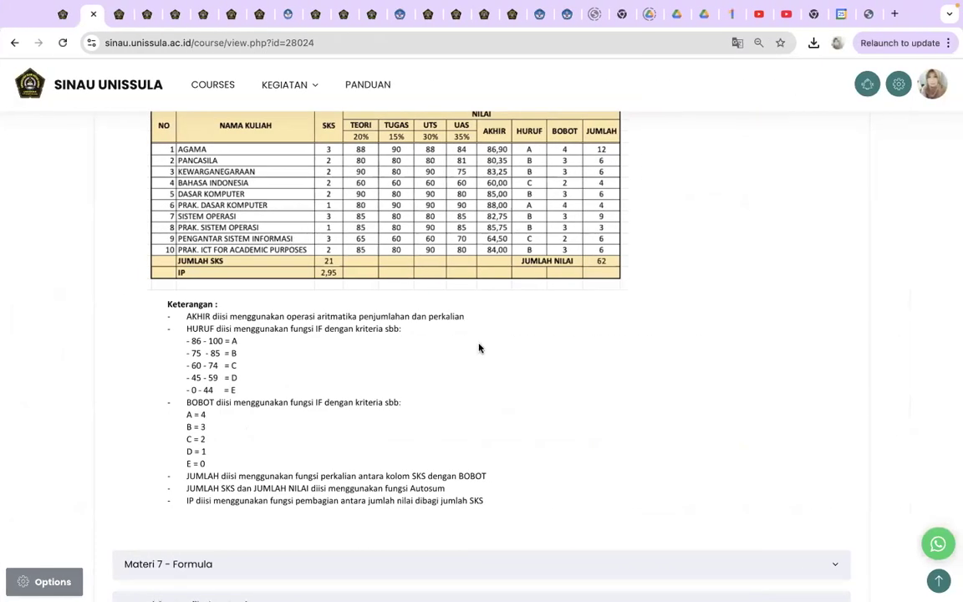
scroll(479, 347, "up", 10)
scroll(479, 348, "down", 10)
key("super+Tab")
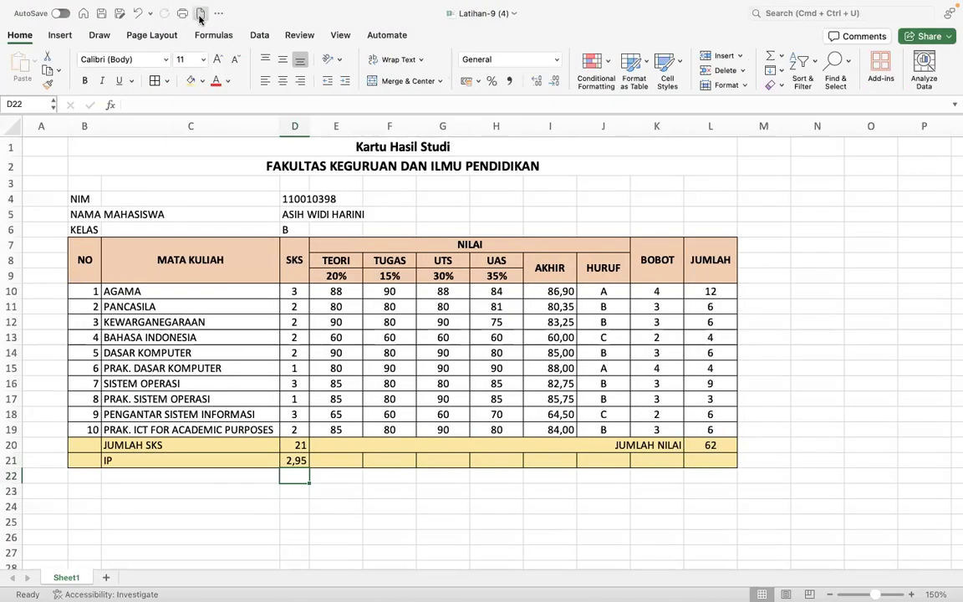
- Save the workbook as 'EXCEL2 - ' plus the student number, replacing the existing file
left_click(120, 15)
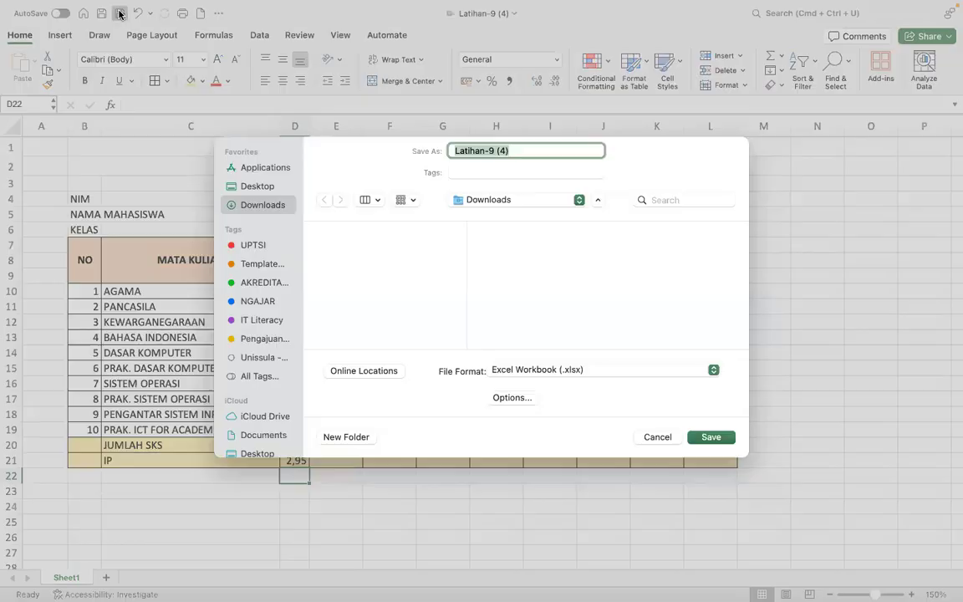
type("EXCE")
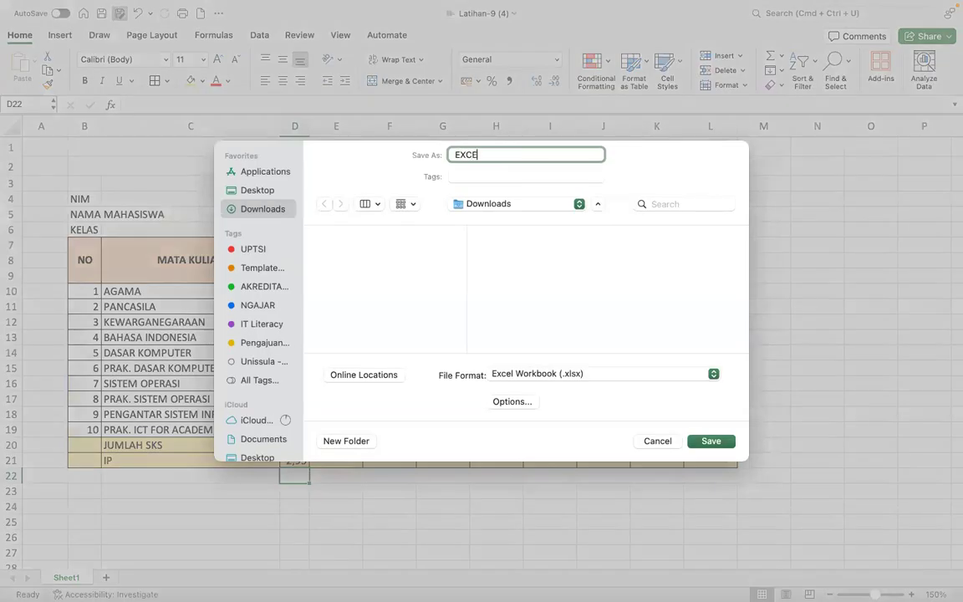
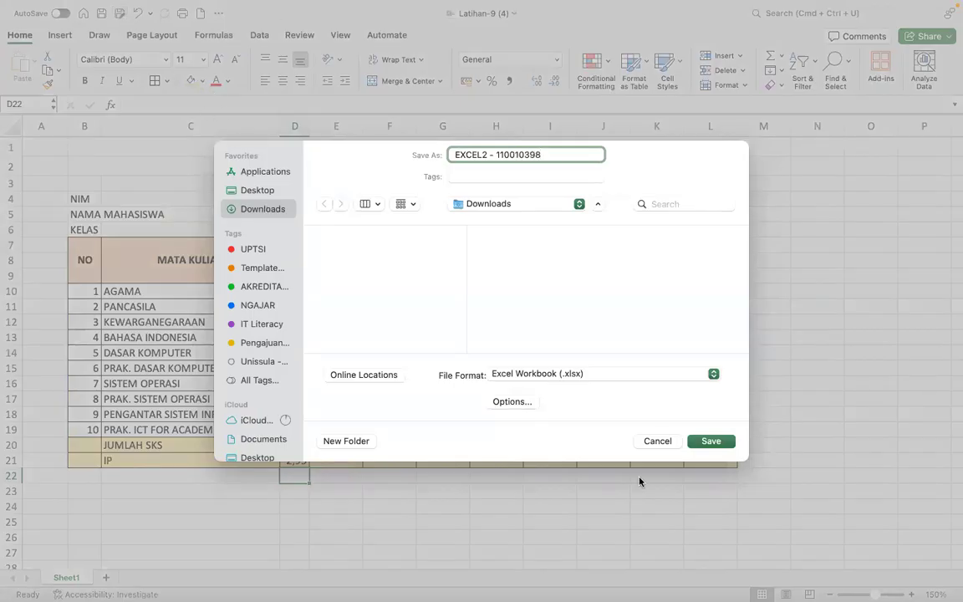
left_click(712, 441)
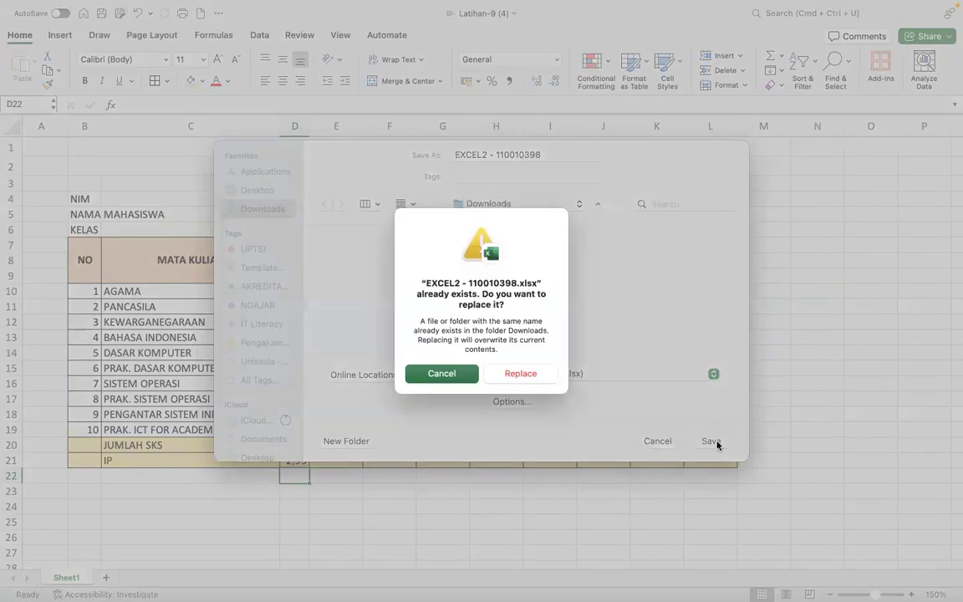
left_click(518, 376)
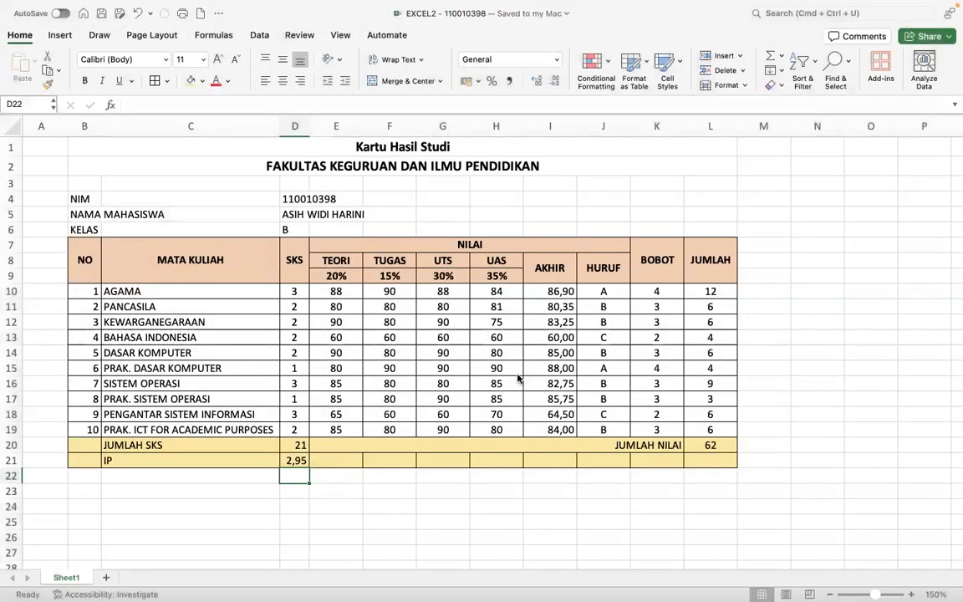
- Switch to the course page and scroll back up to the Kartu Hasil Studi assignment
key("ctrl+Left")
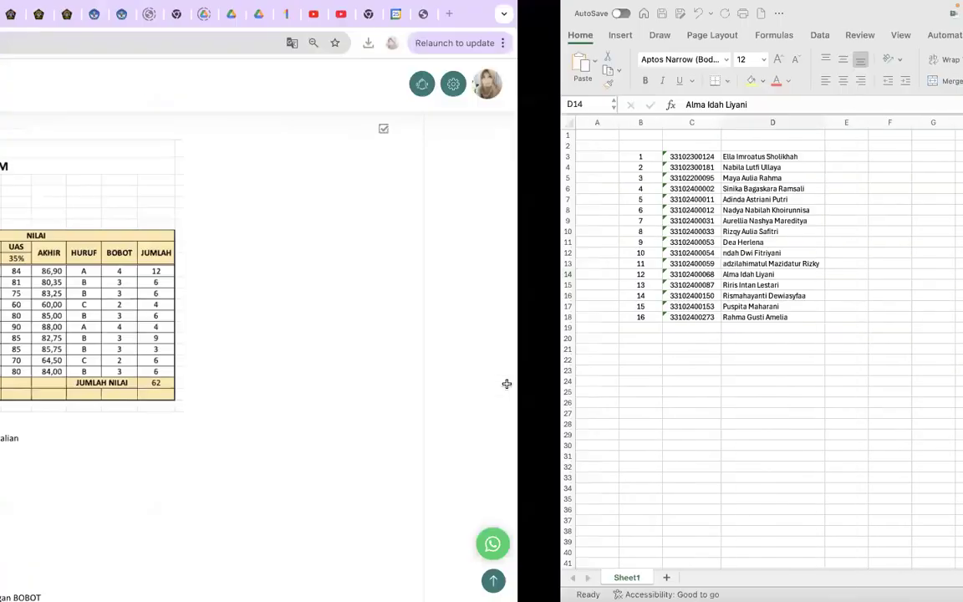
scroll(375, 433, "down", 3)
scroll(376, 433, "up", 5)
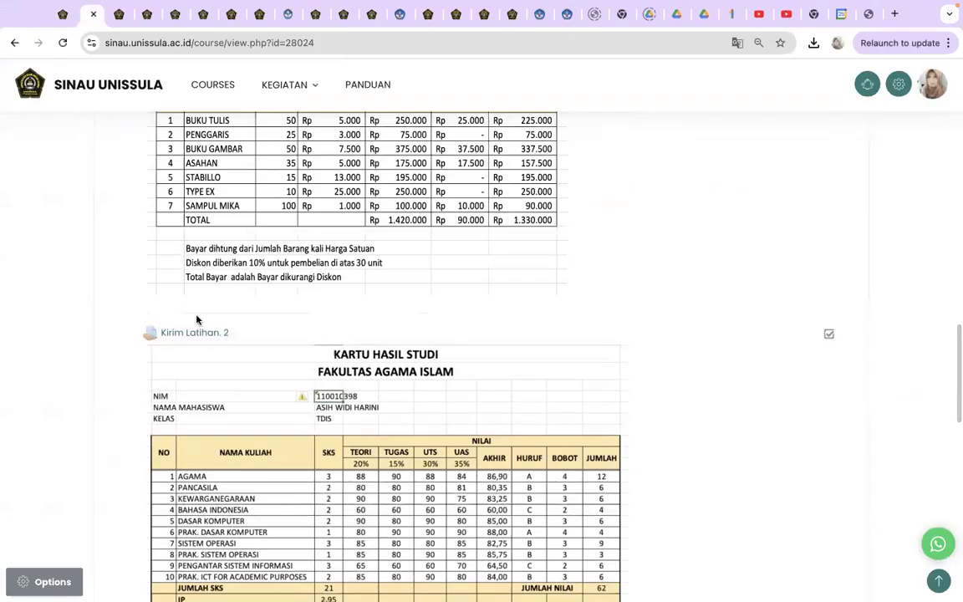
scroll(416, 339, "up", 2)
scroll(415, 339, "up", 1)
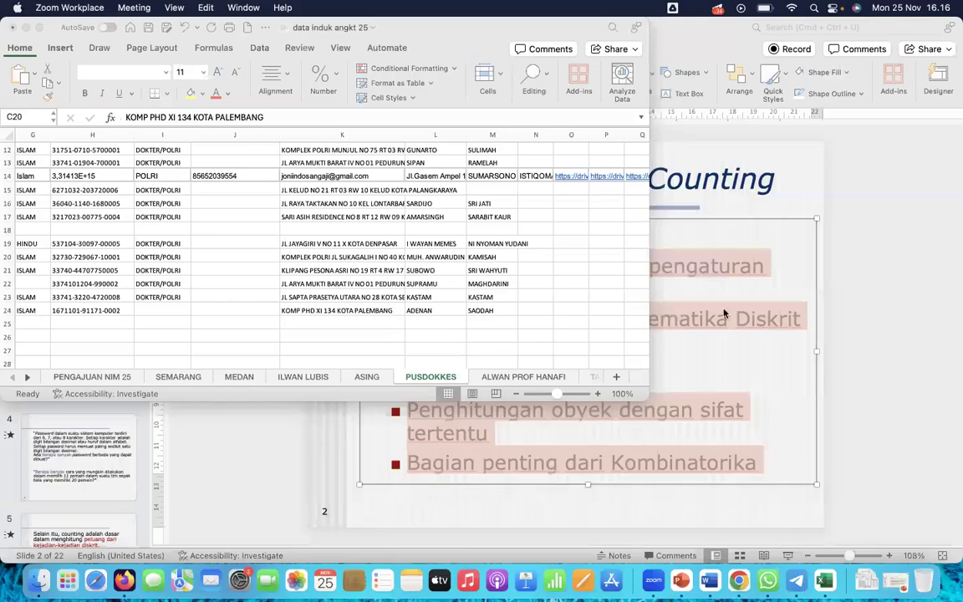
- Scroll down to the Materi sections and back up to the Kirim Latihan. 2 example table
scroll(256, 212, "down", 10)
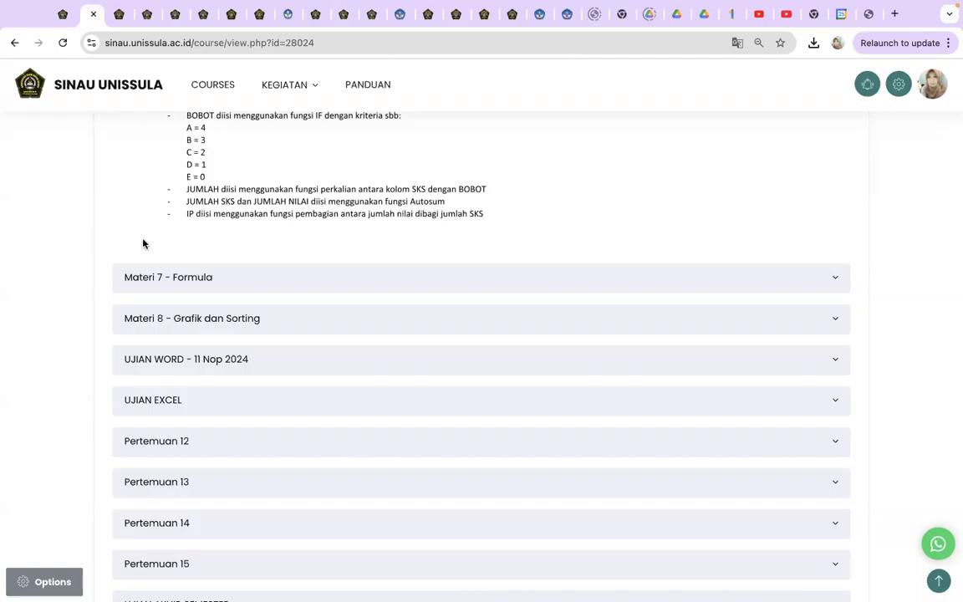
scroll(264, 277, "up", 5)
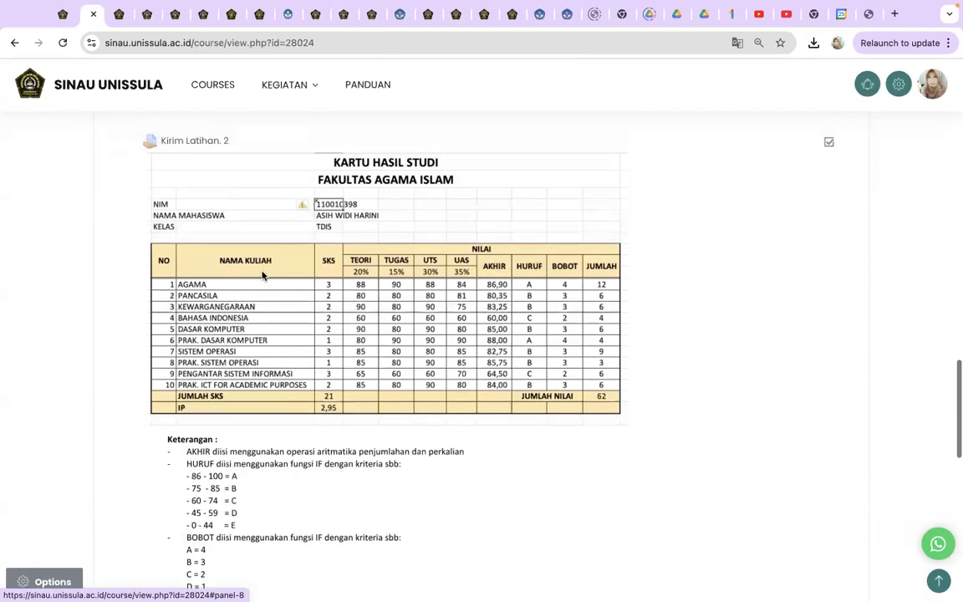